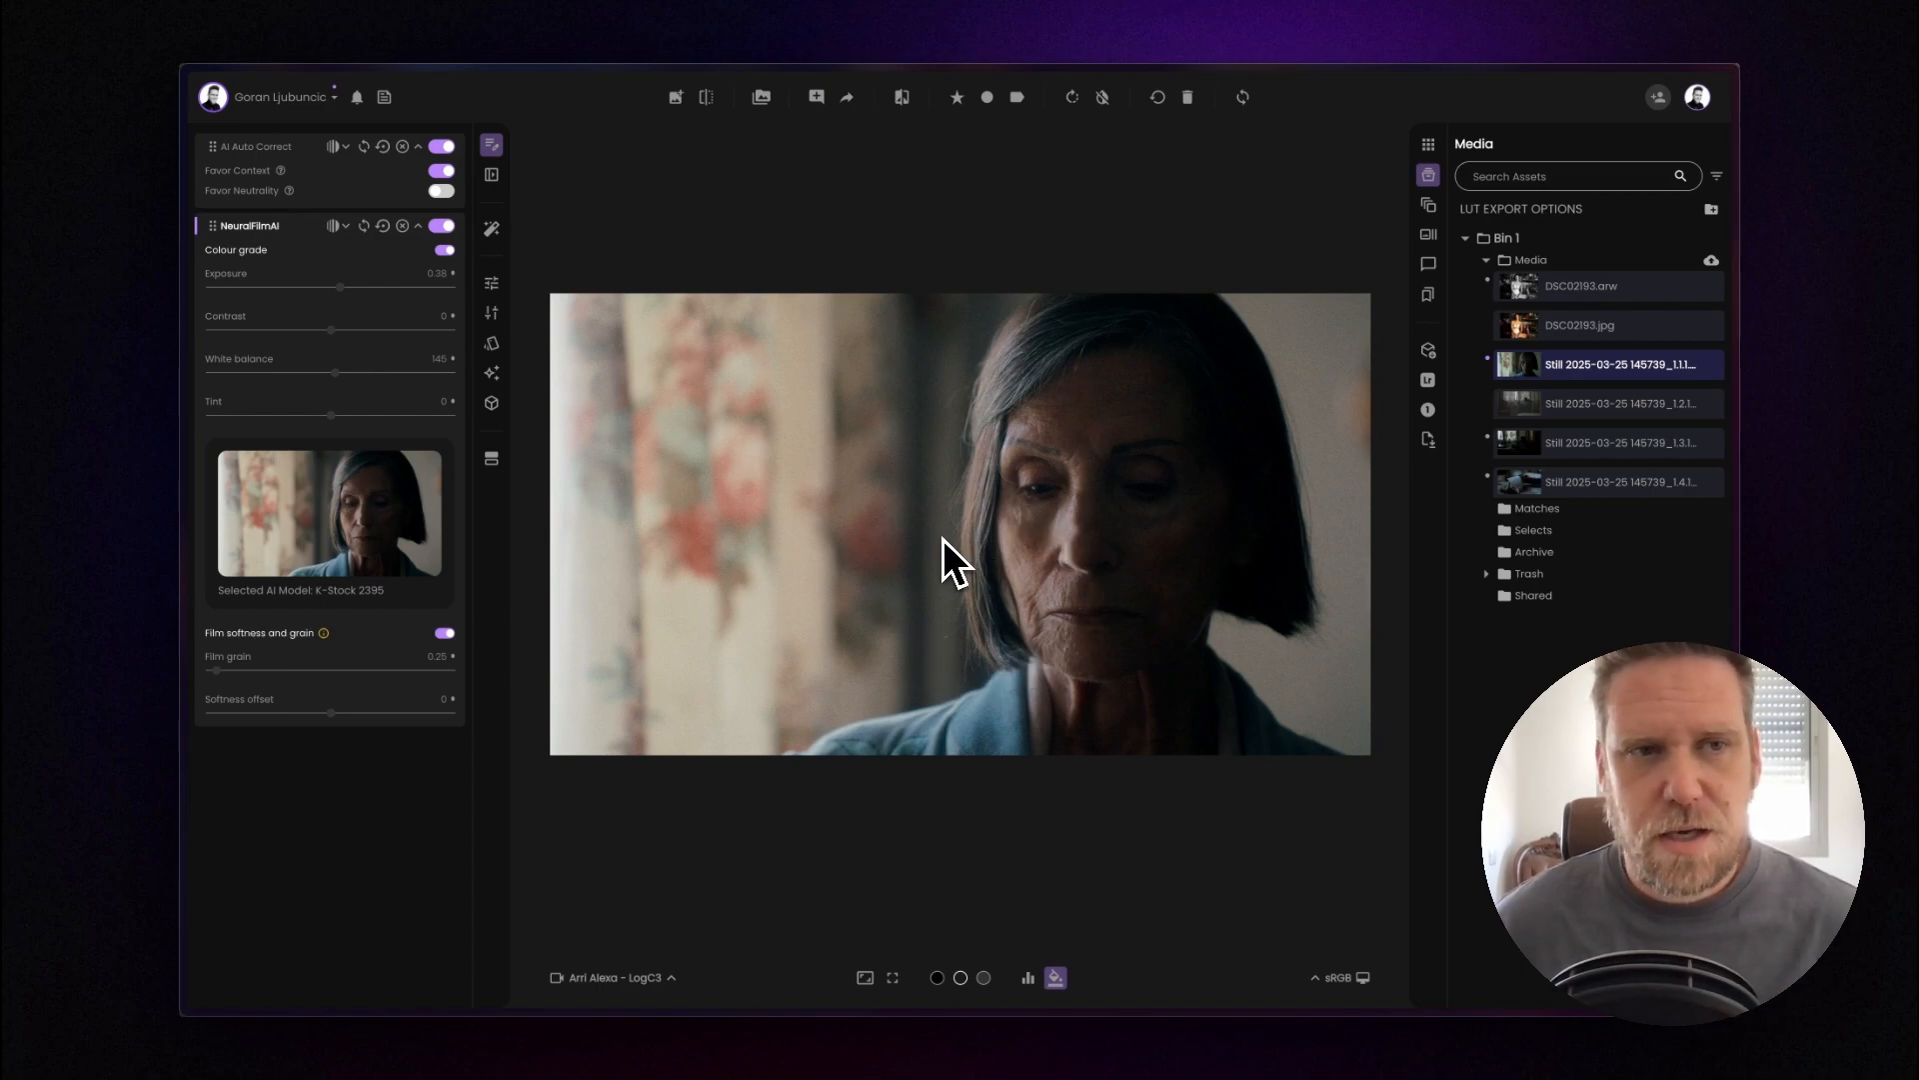
Compare the graded close-up still with its original, and view the LUT download options before returning to the media list
key("b")
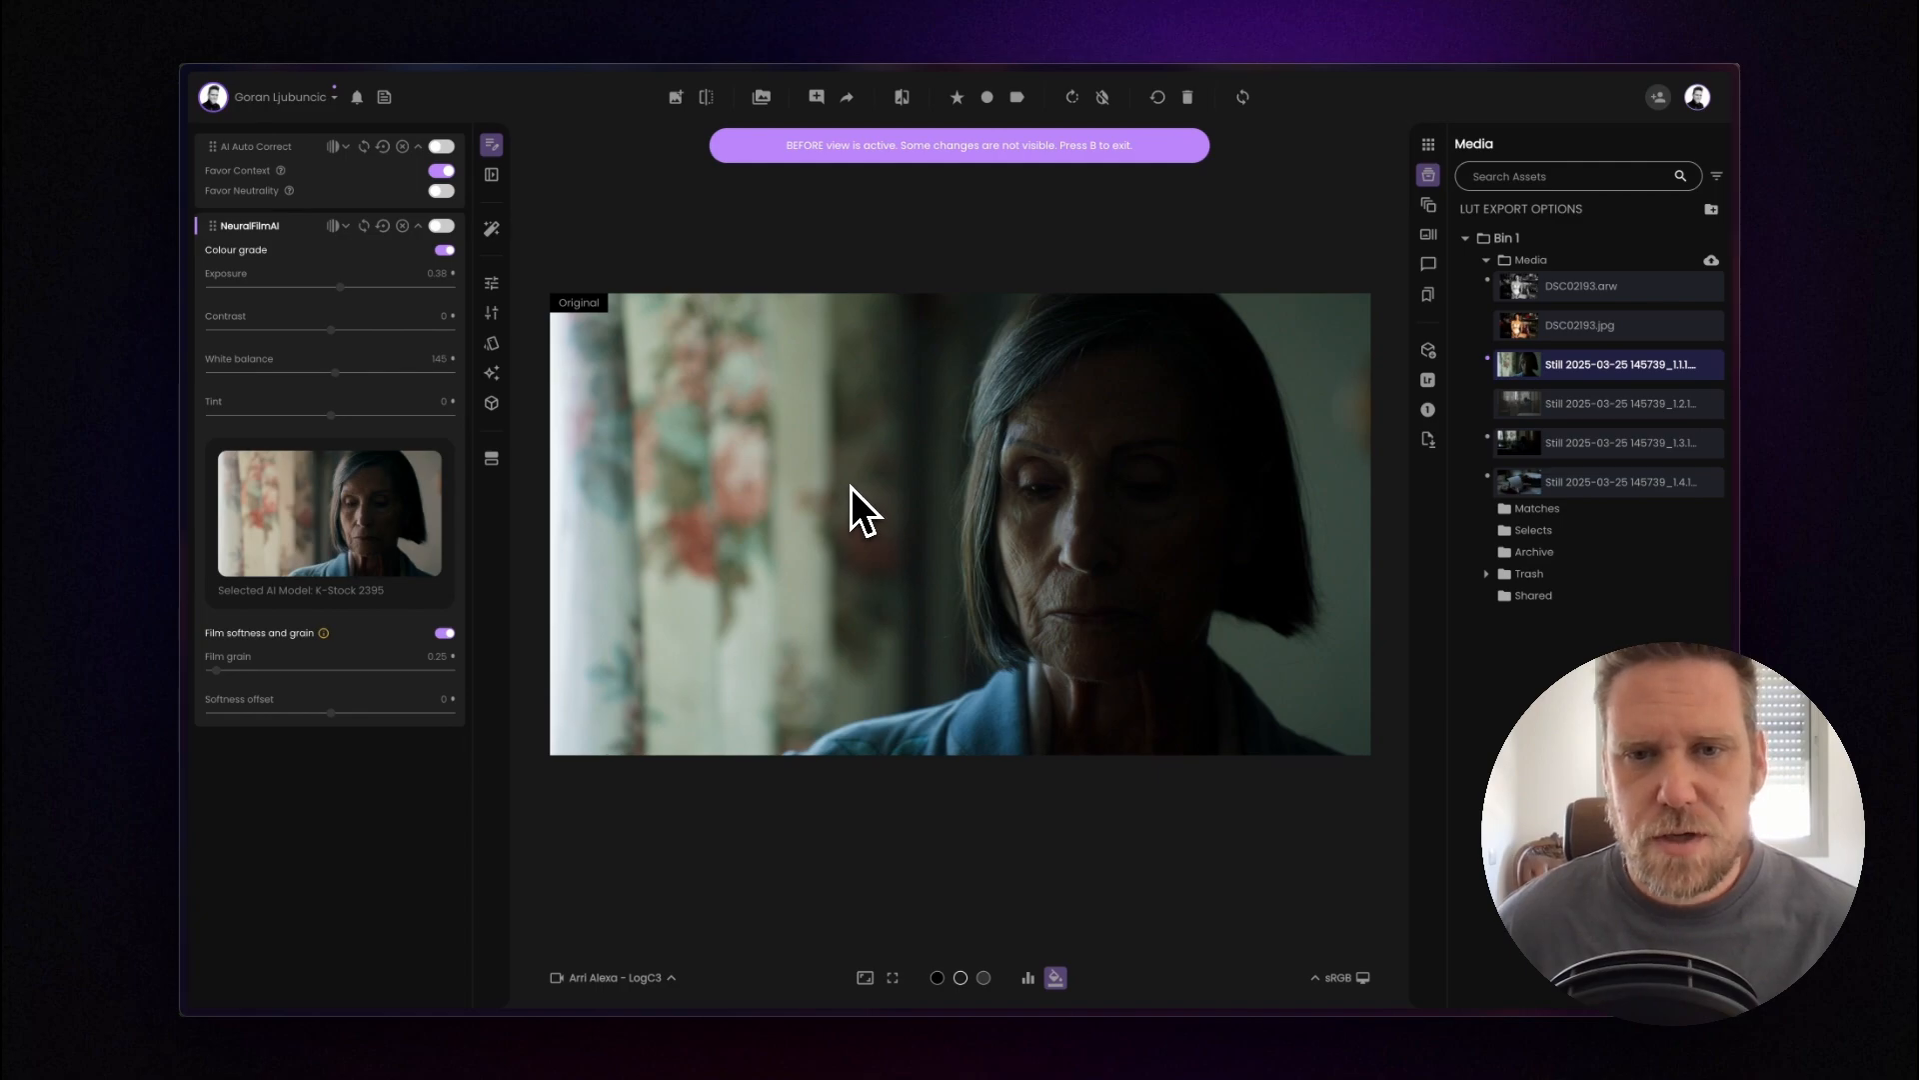
key("b")
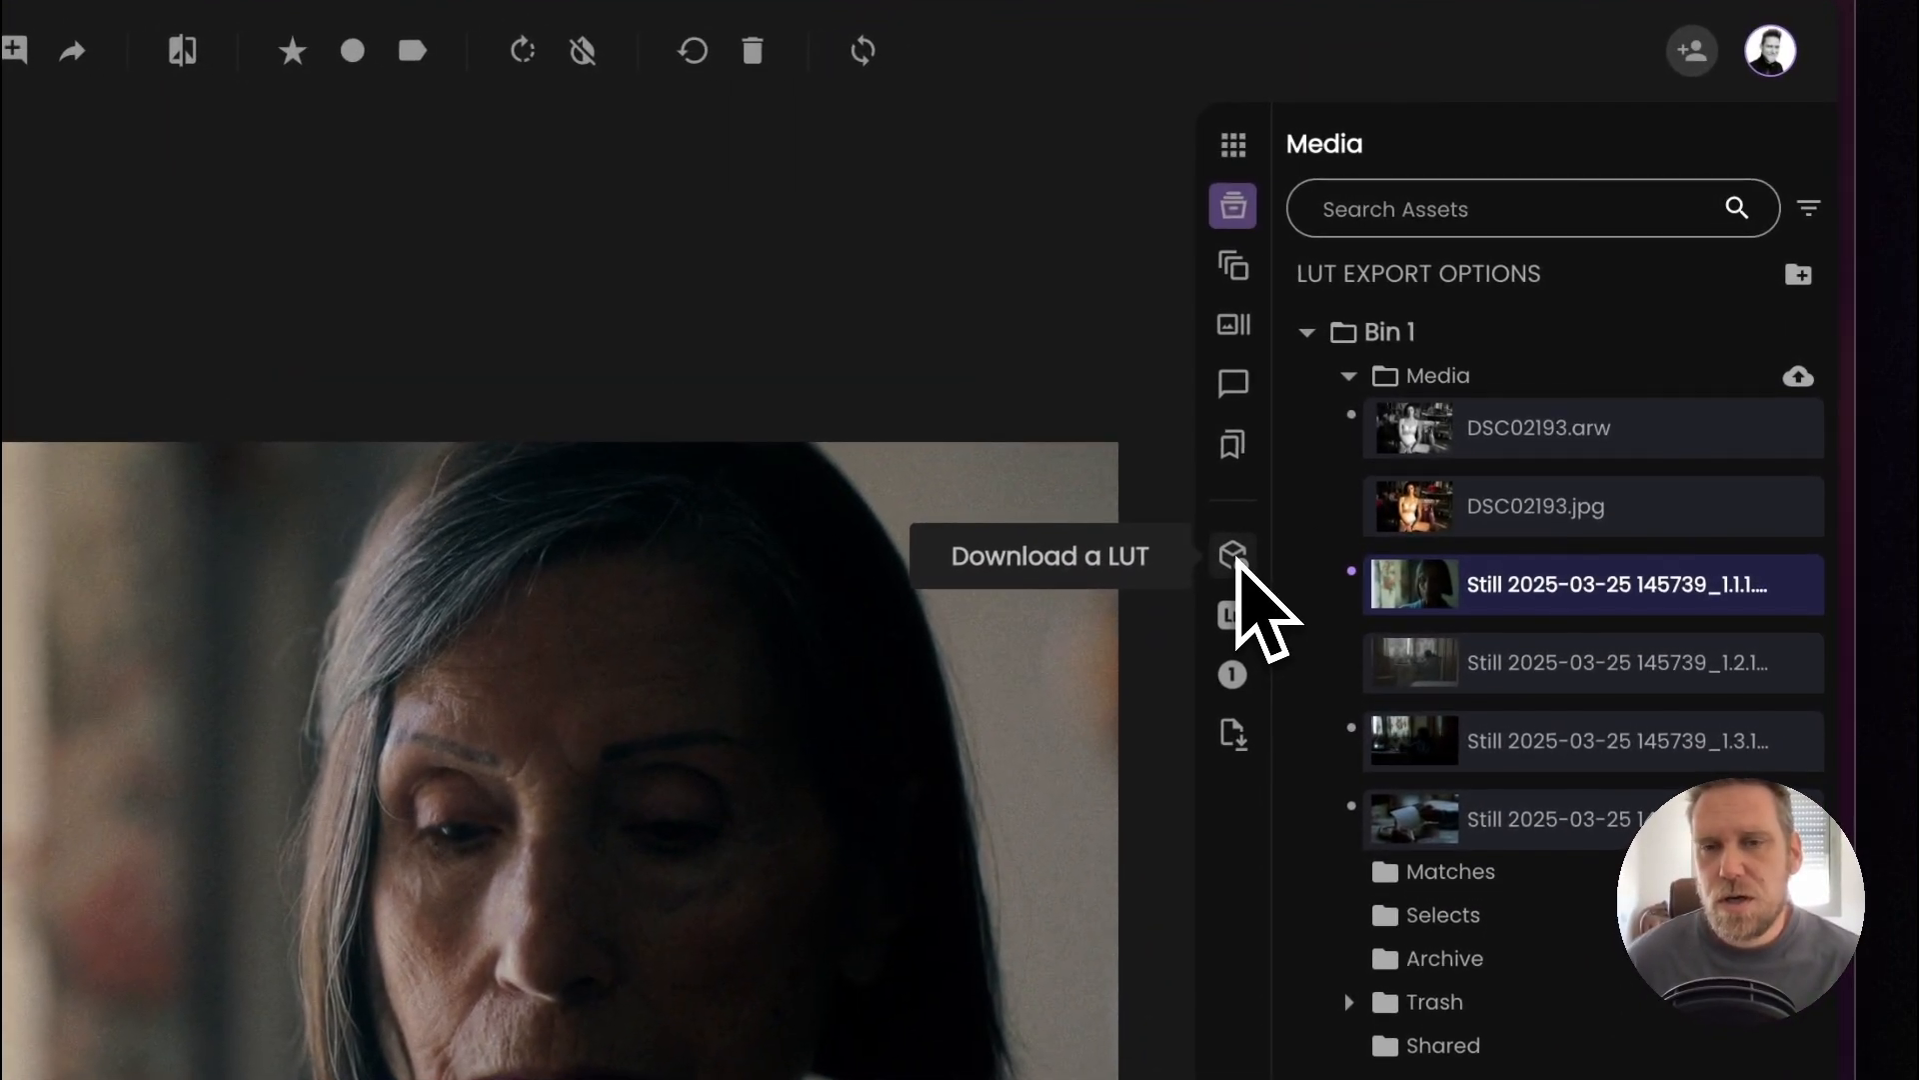
left_click(1300, 483)
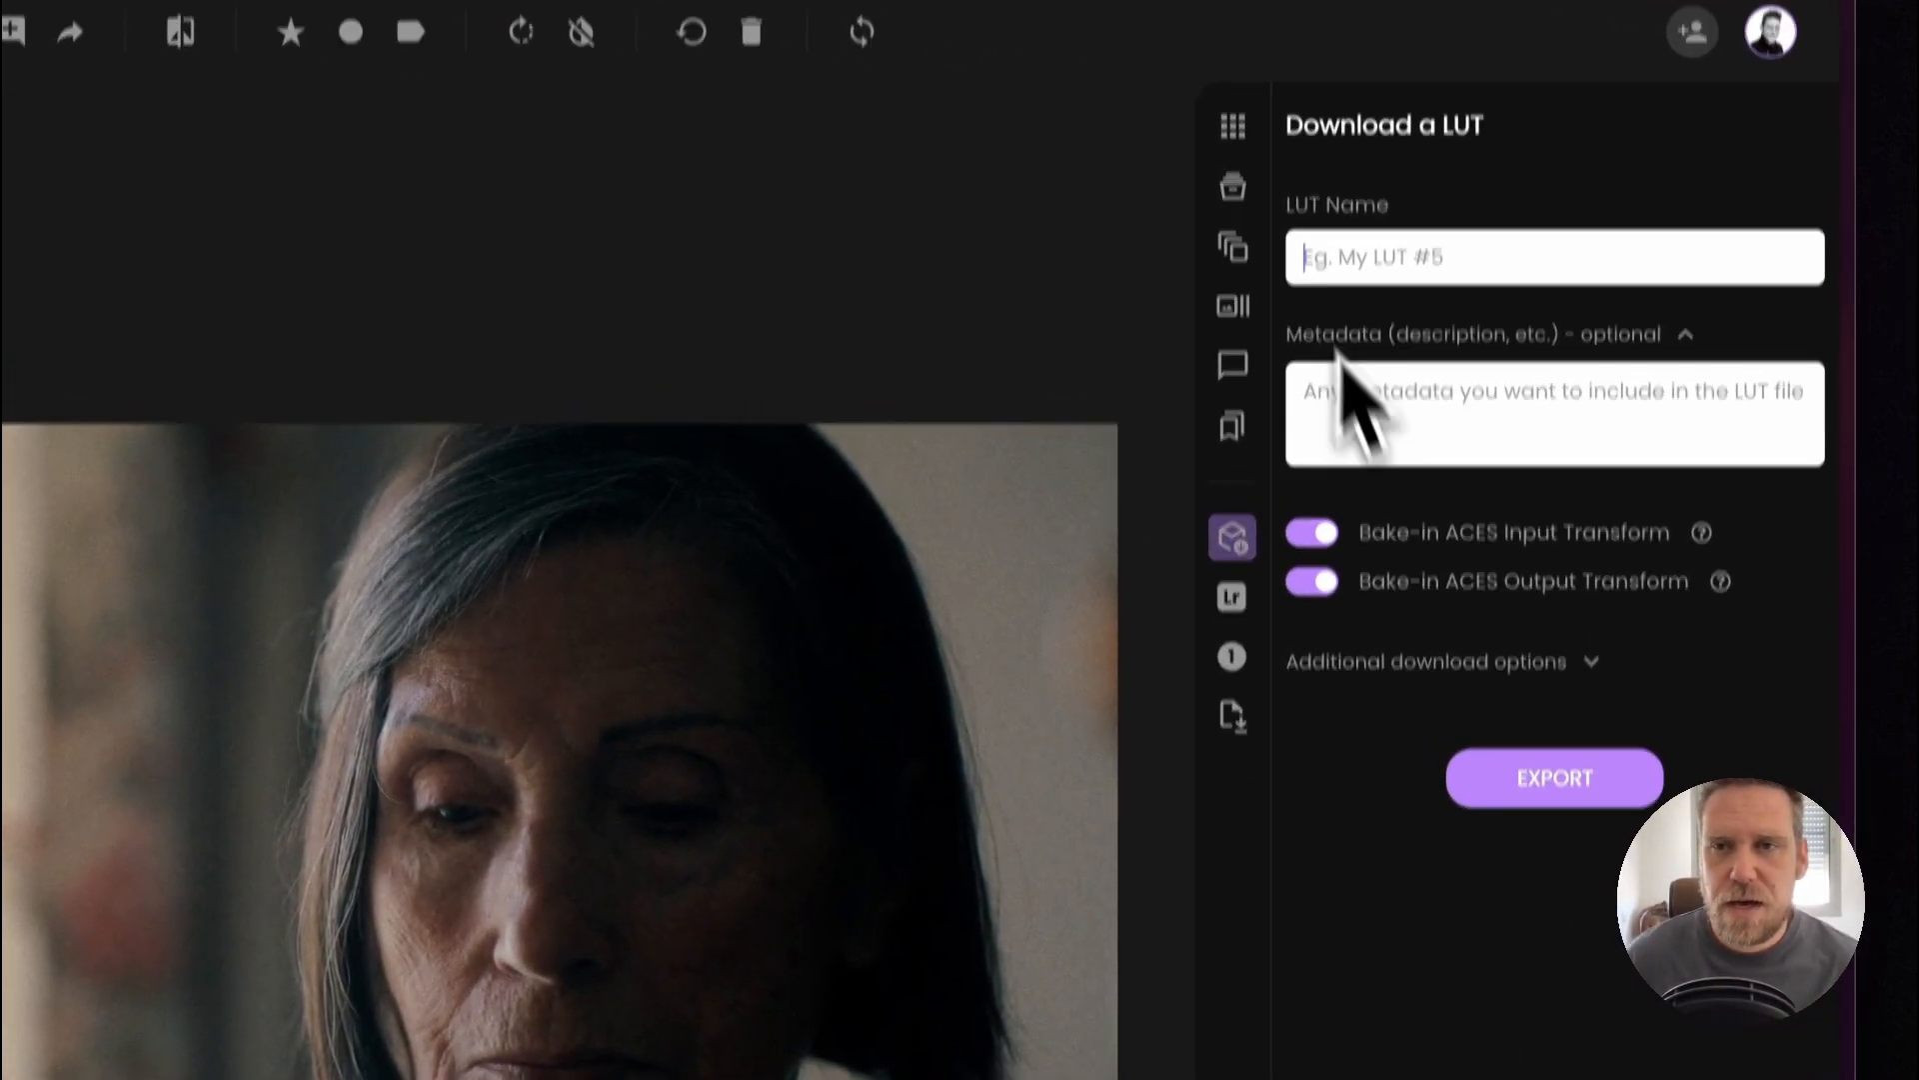
left_click(1233, 187)
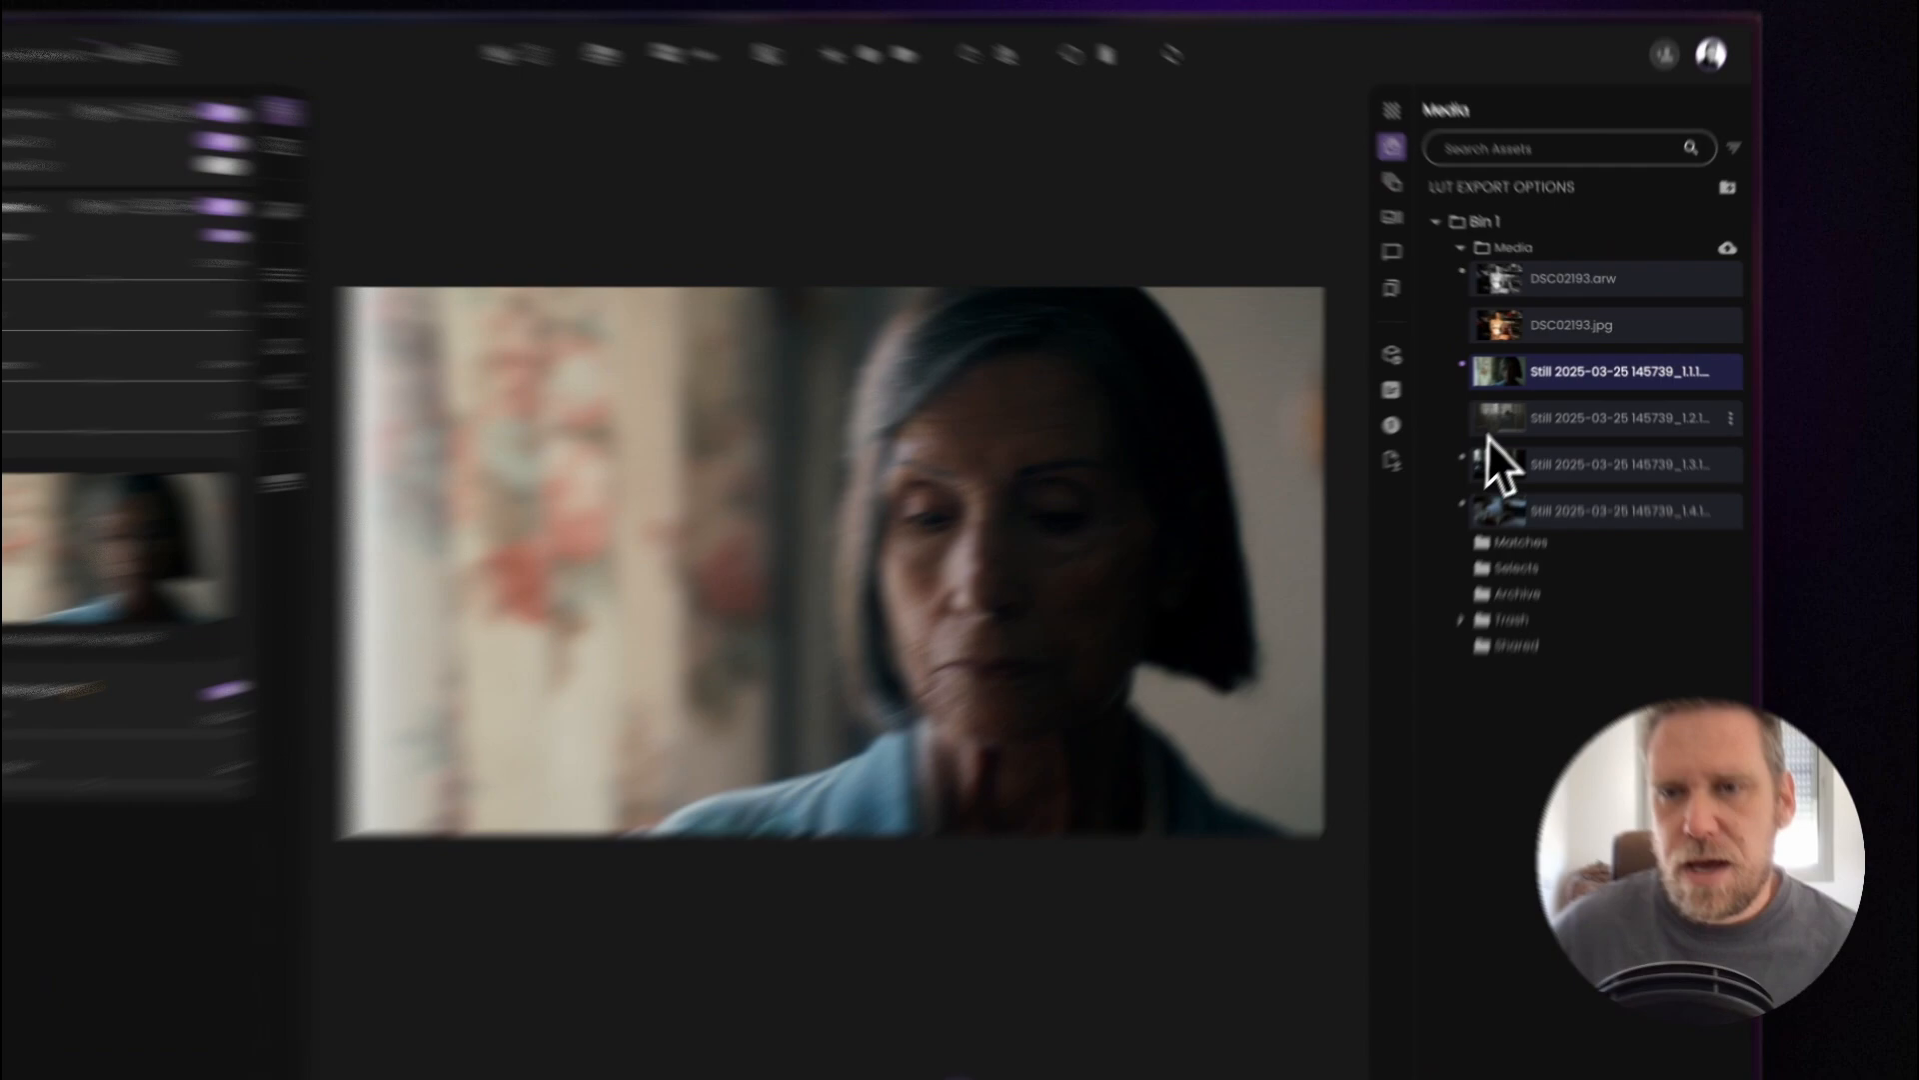
left_click(1515, 404)
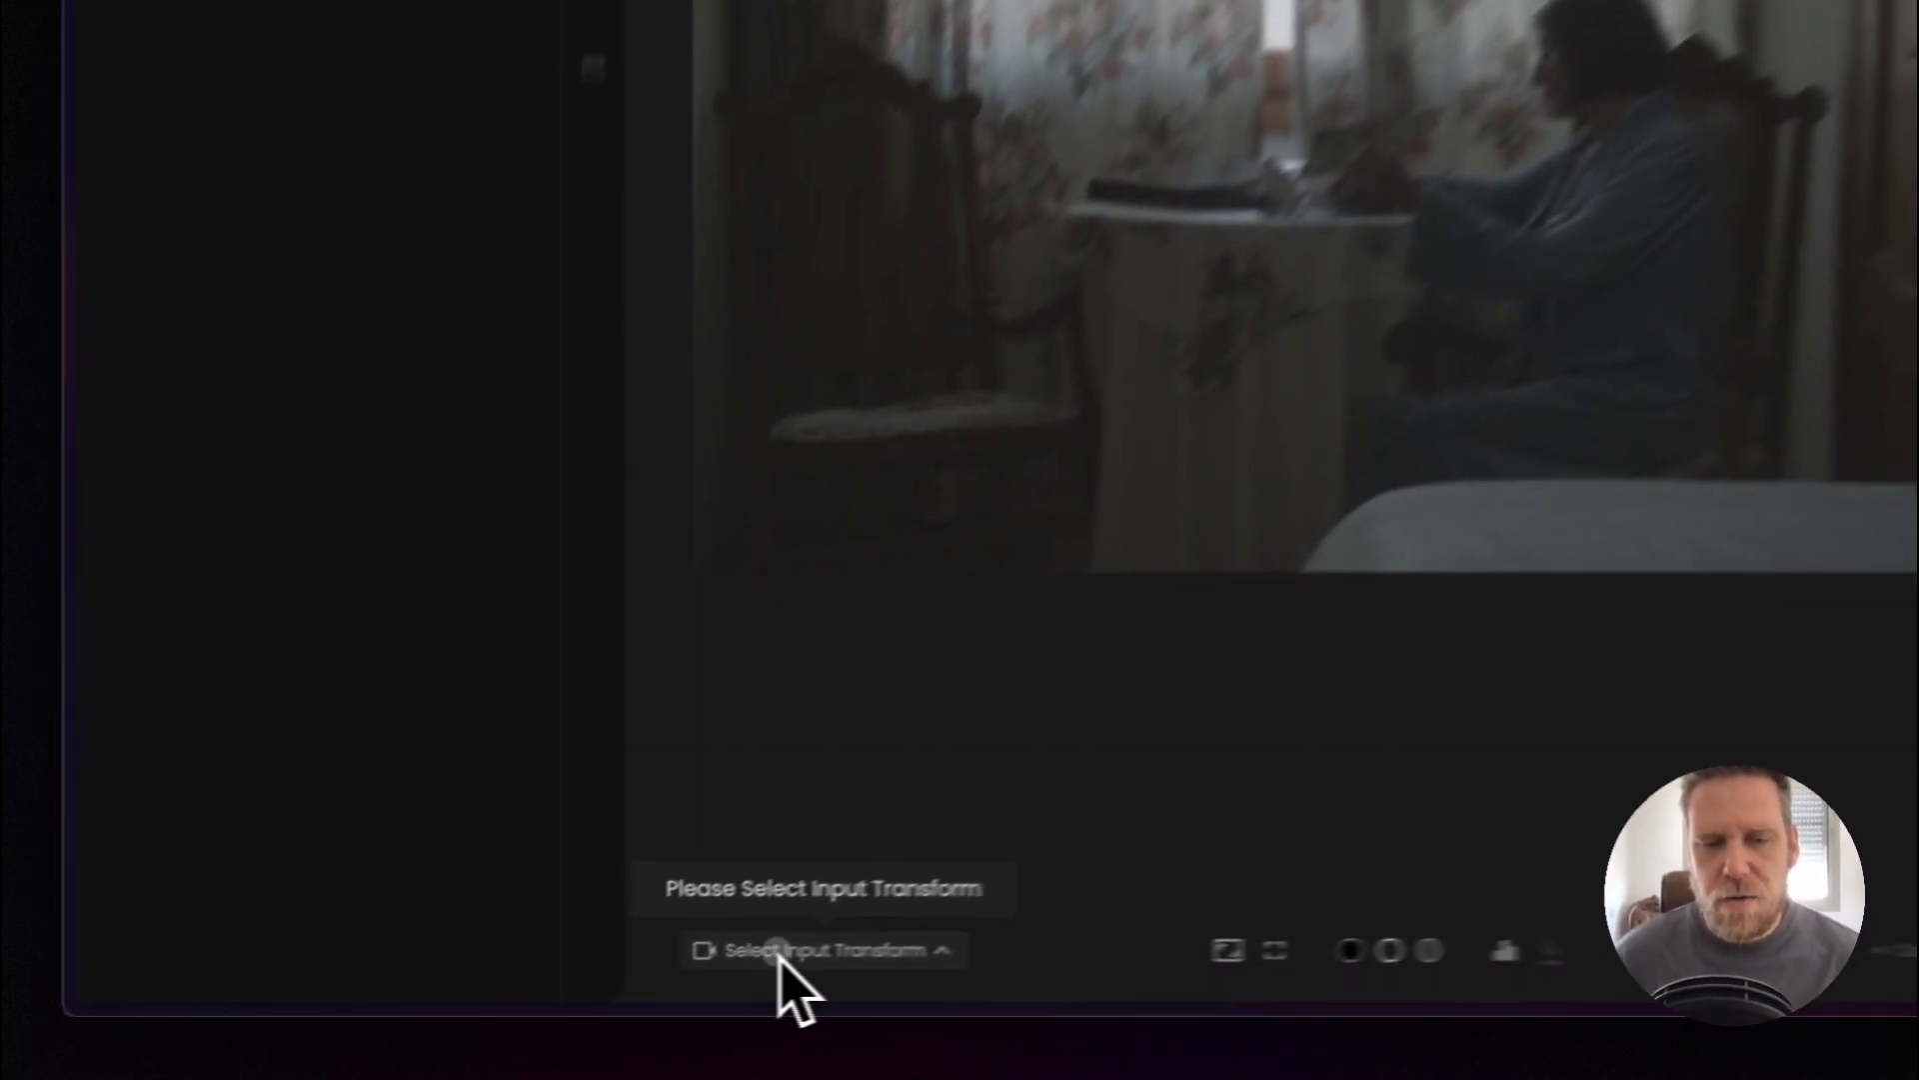
left_click(602, 979)
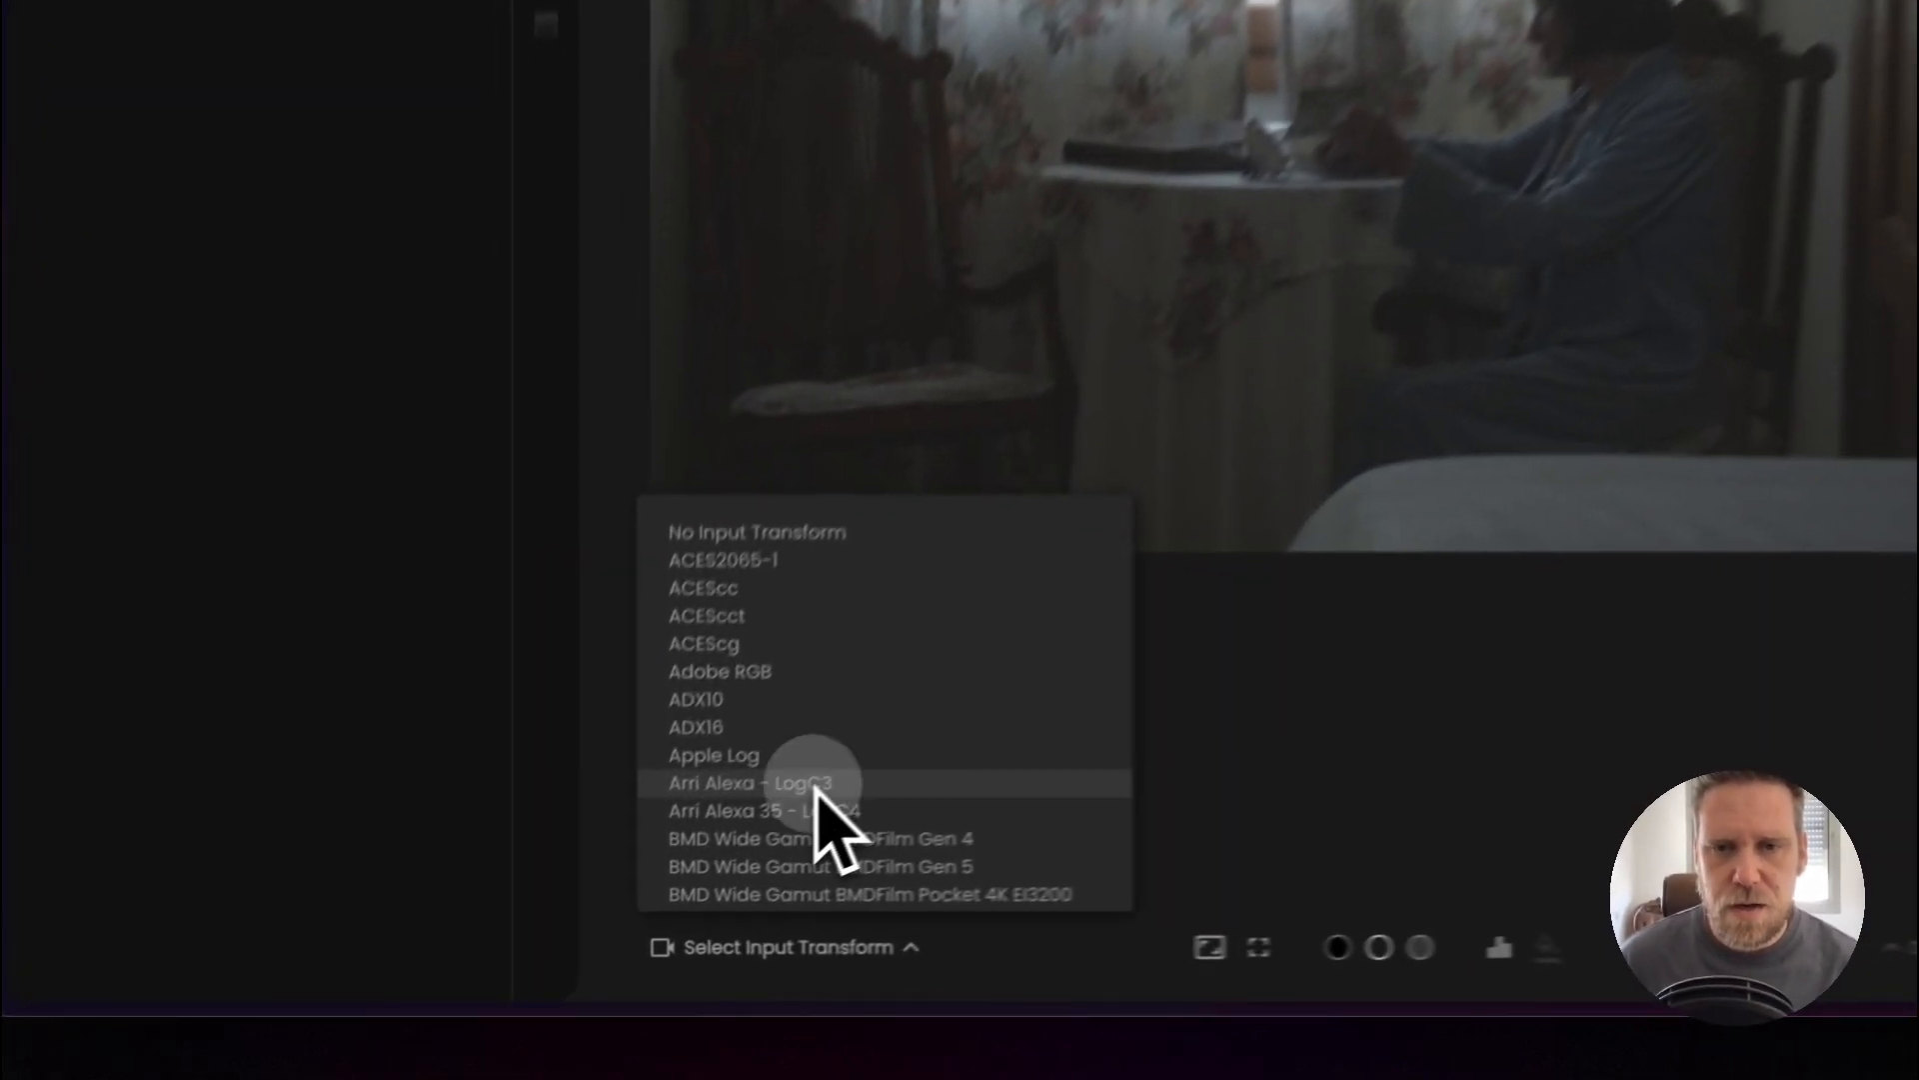
left_click(644, 888)
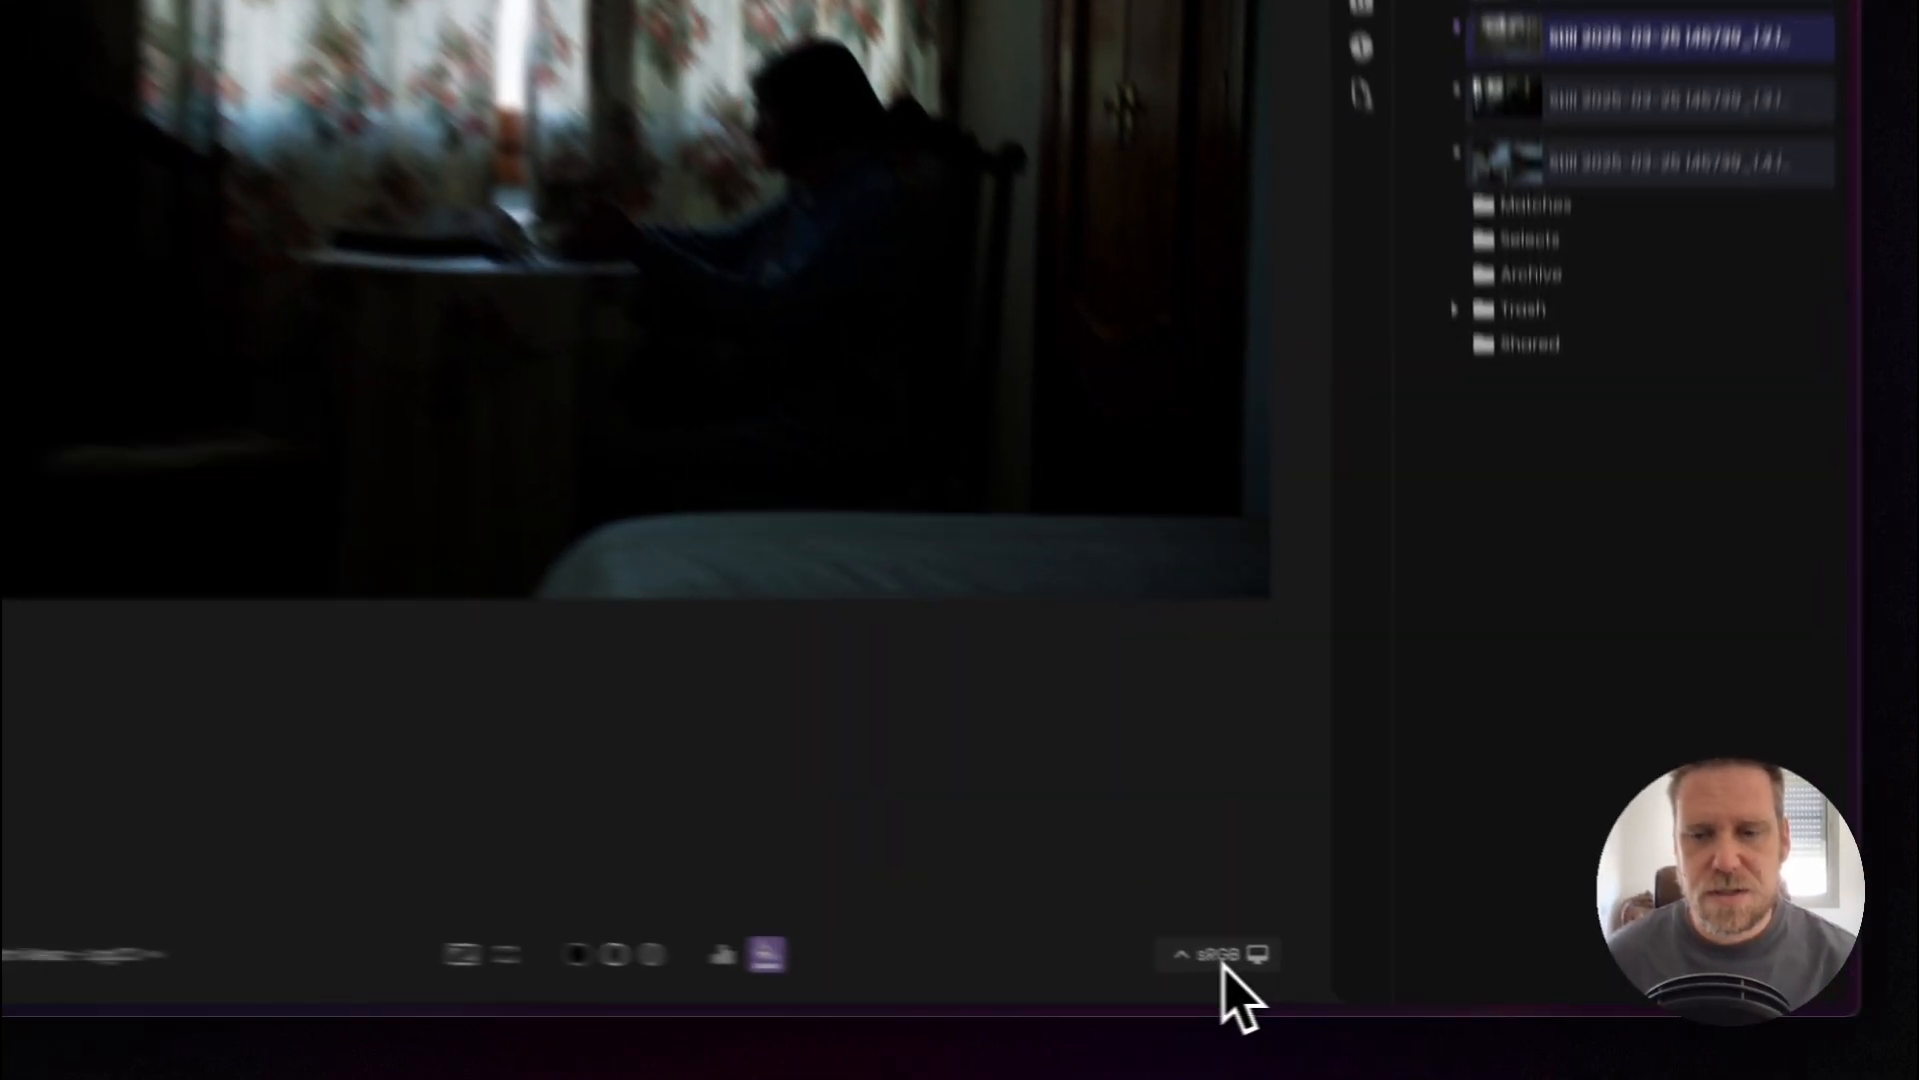
left_click(1340, 979)
key("r")
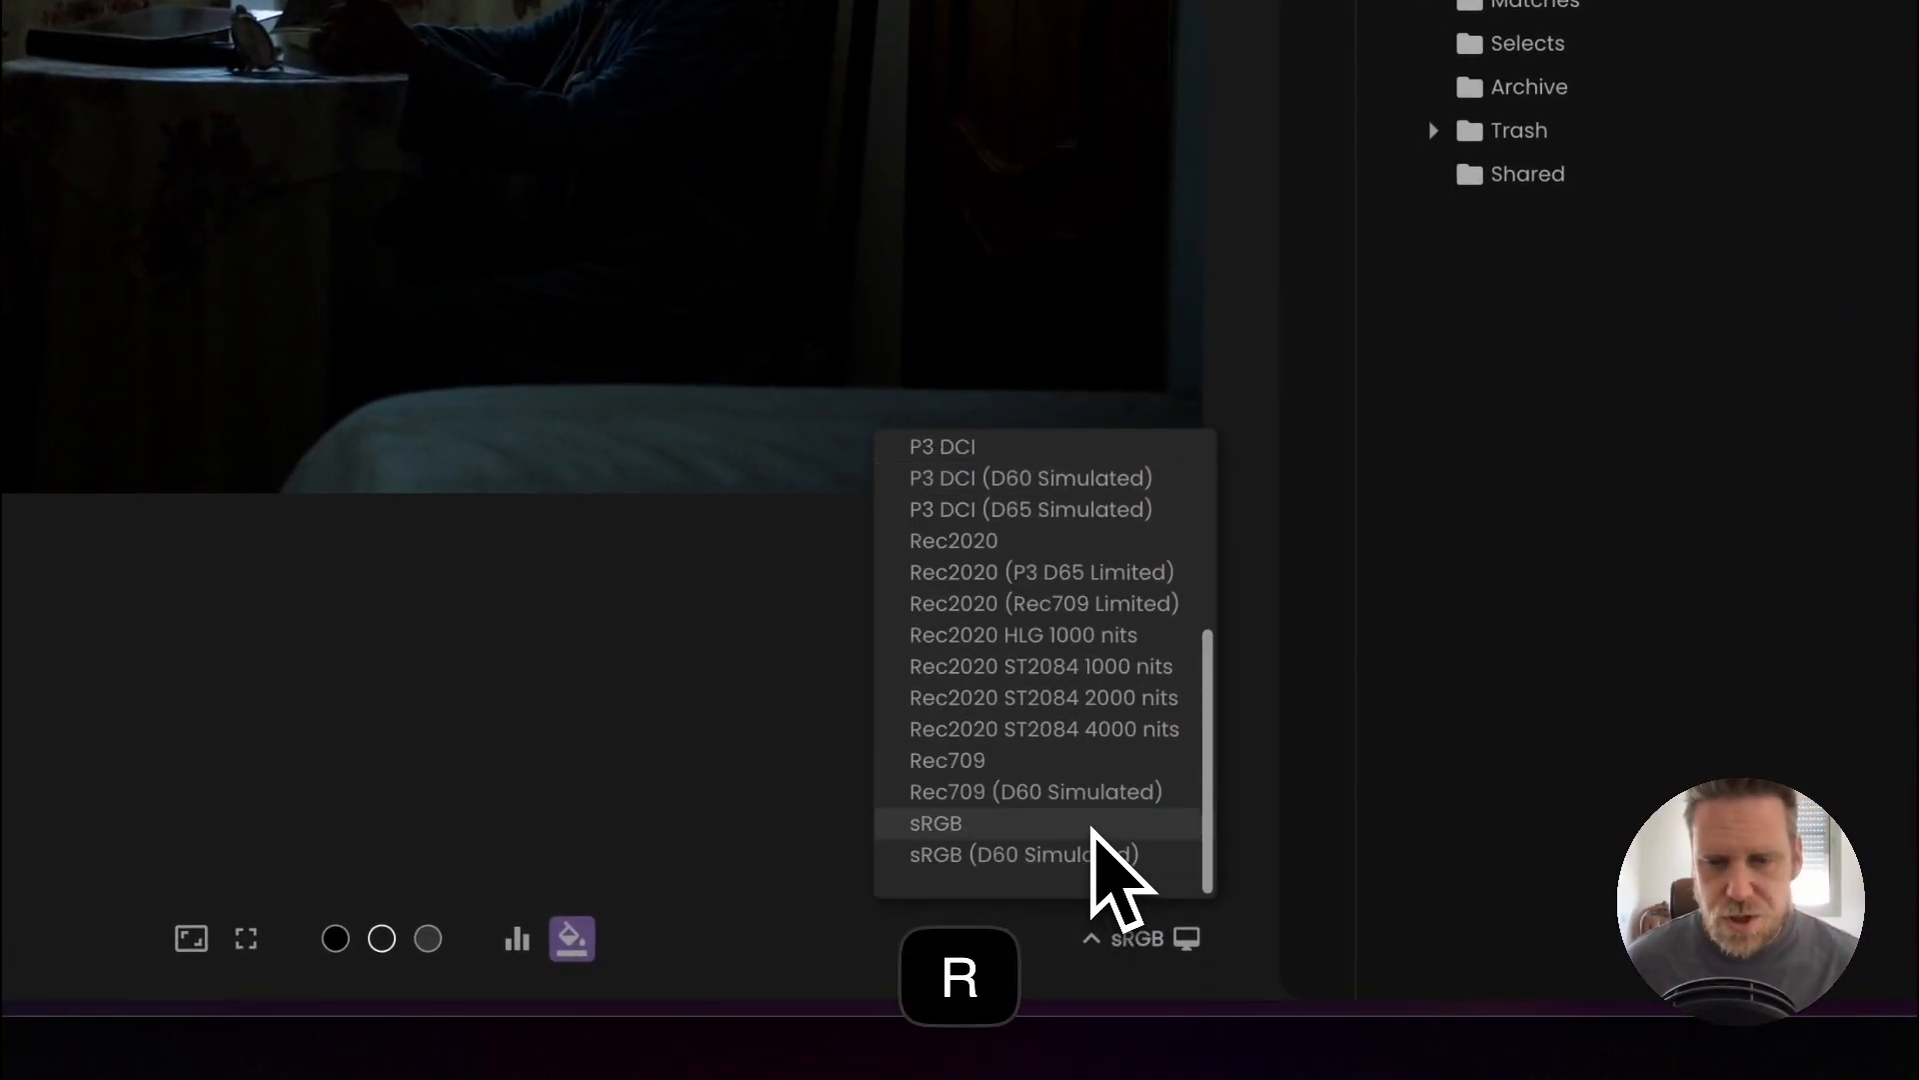
left_click(984, 761)
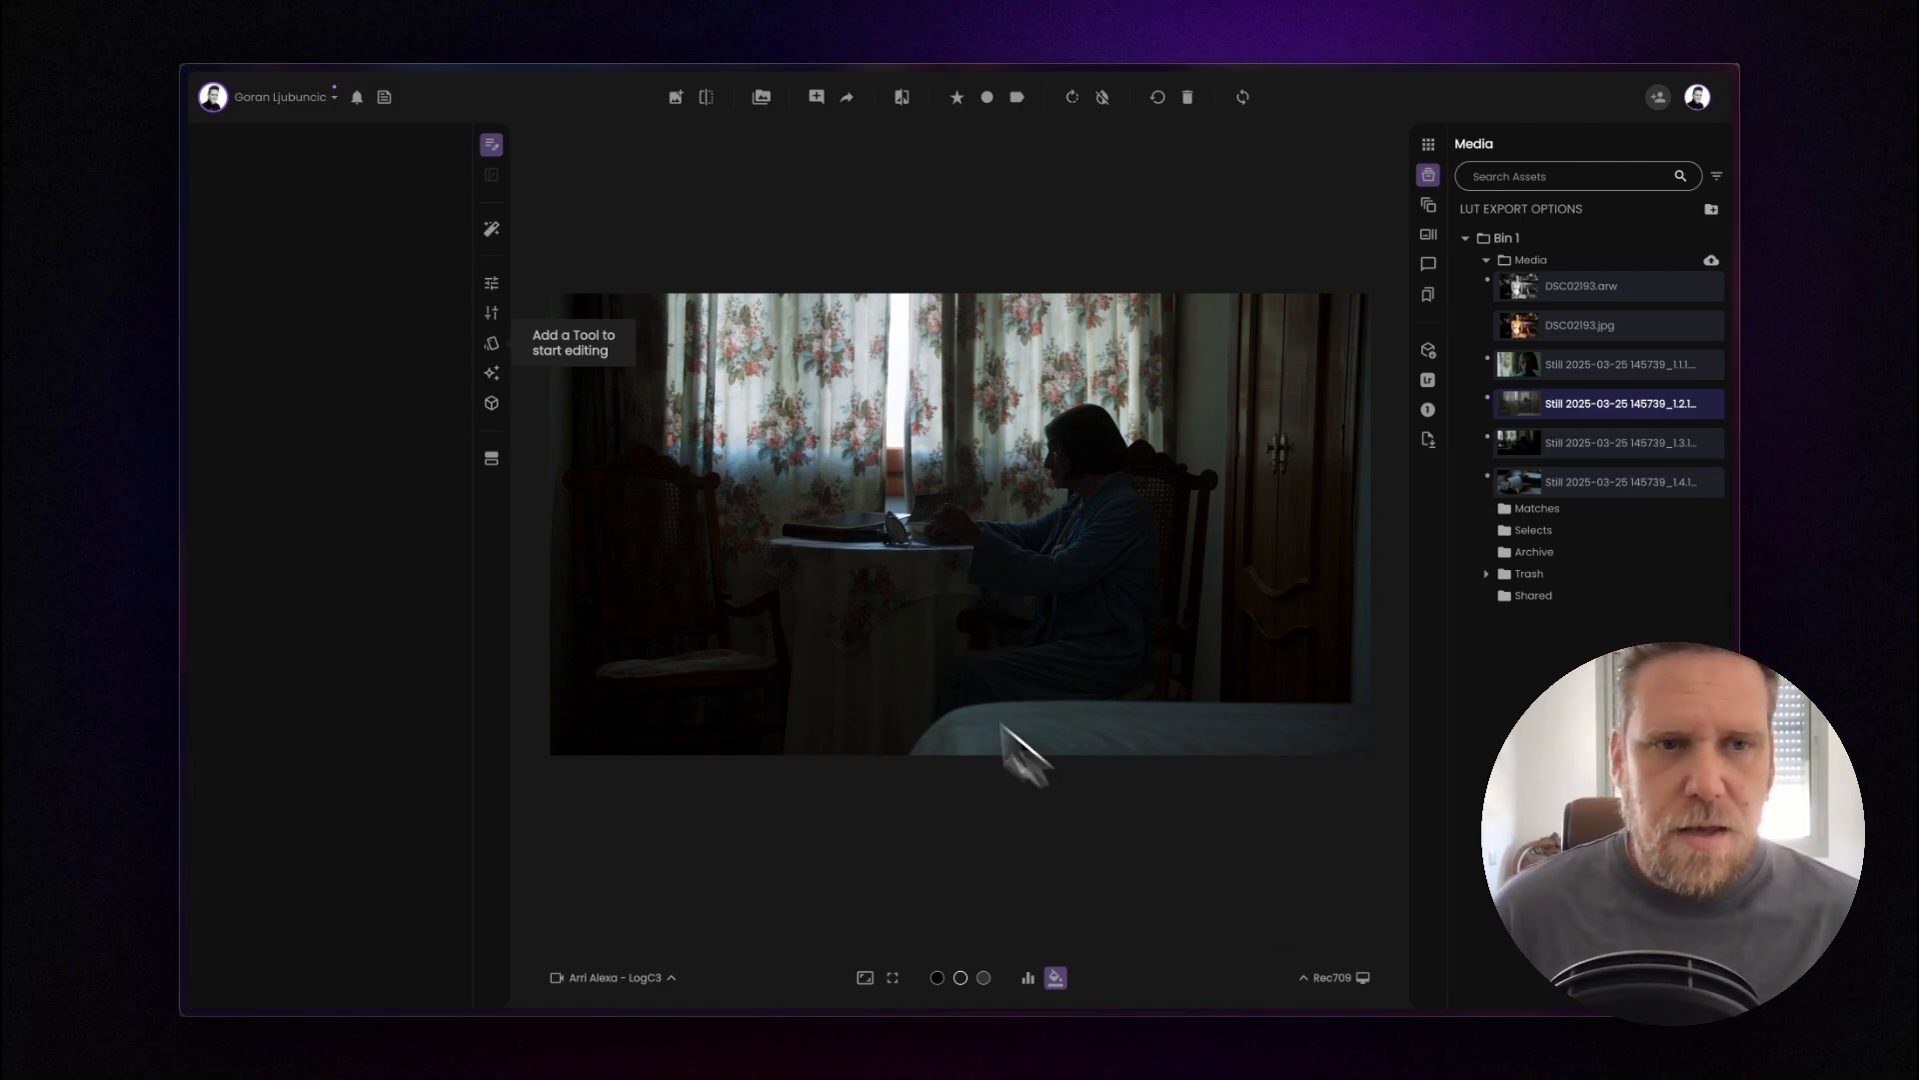
Add the AI Auto Correct tool to the still of the woman seated at the table
left_click(494, 288)
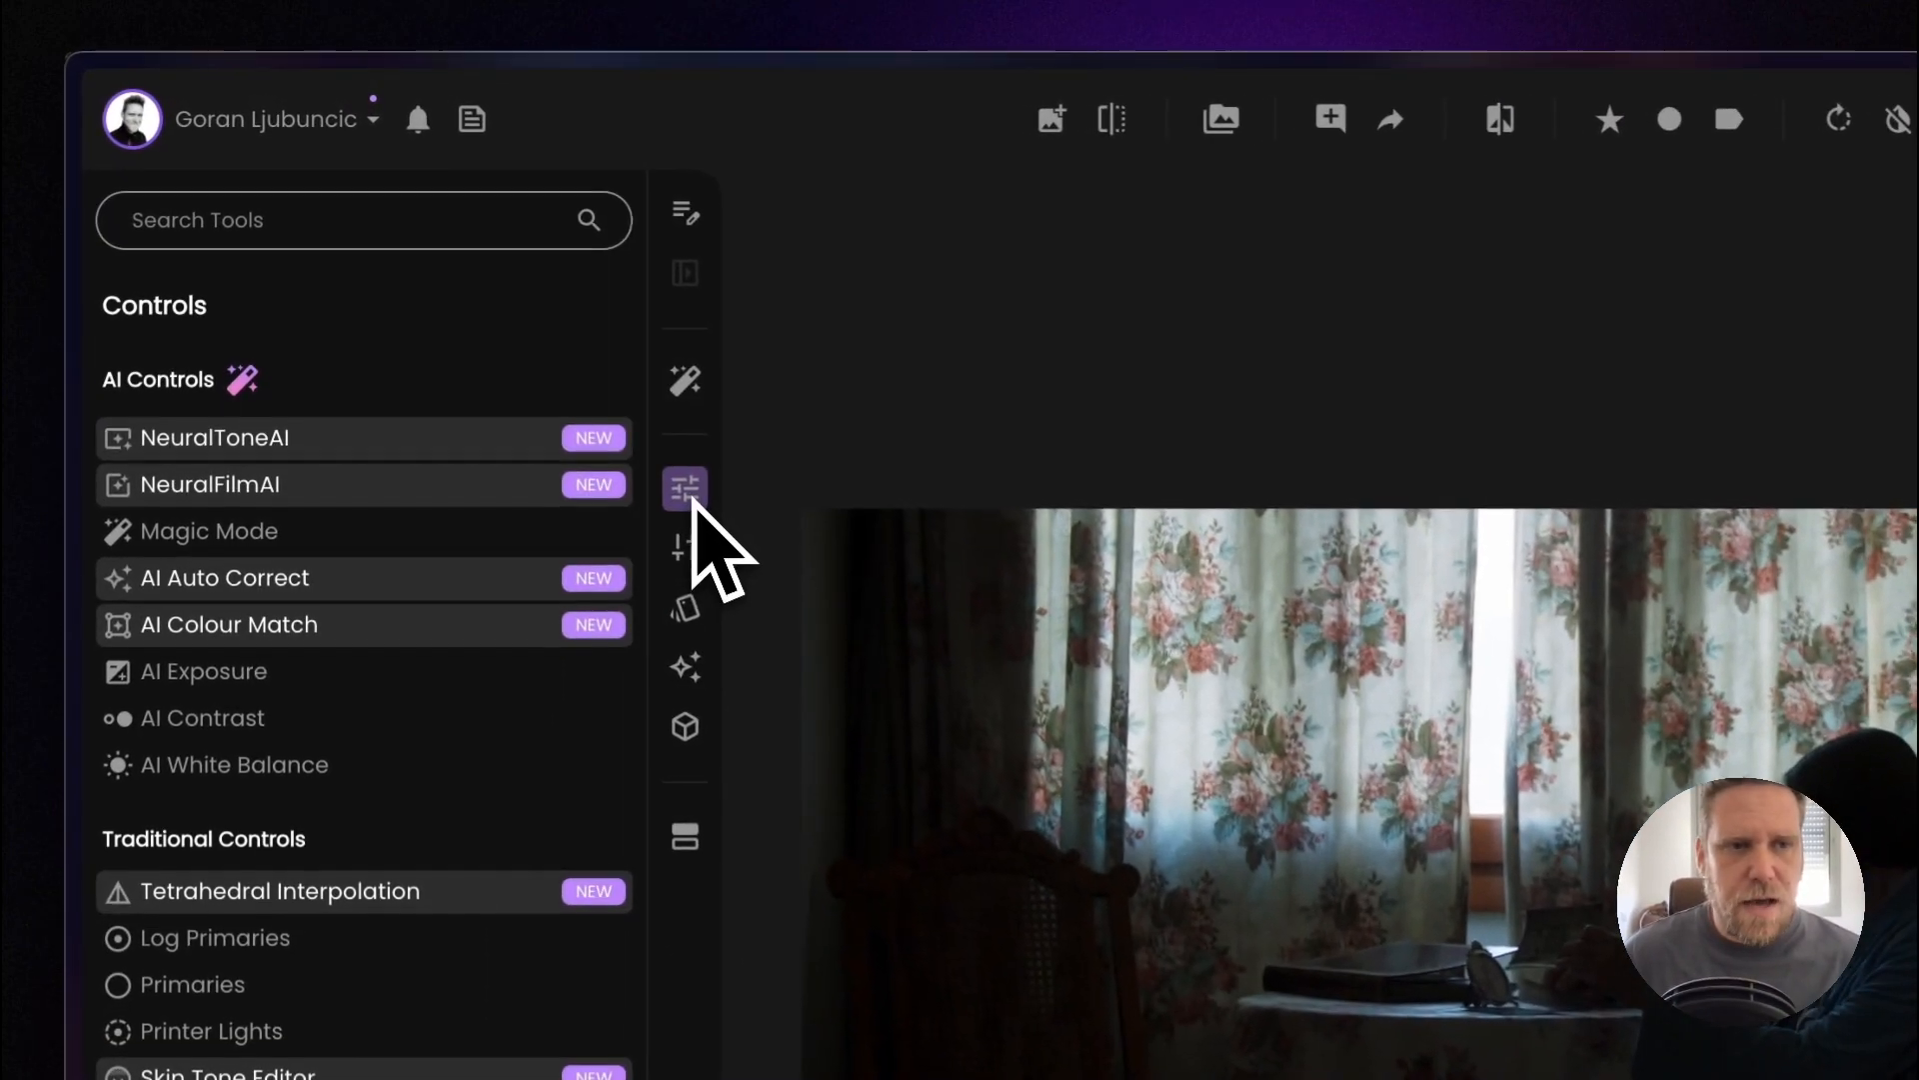
left_click(336, 583)
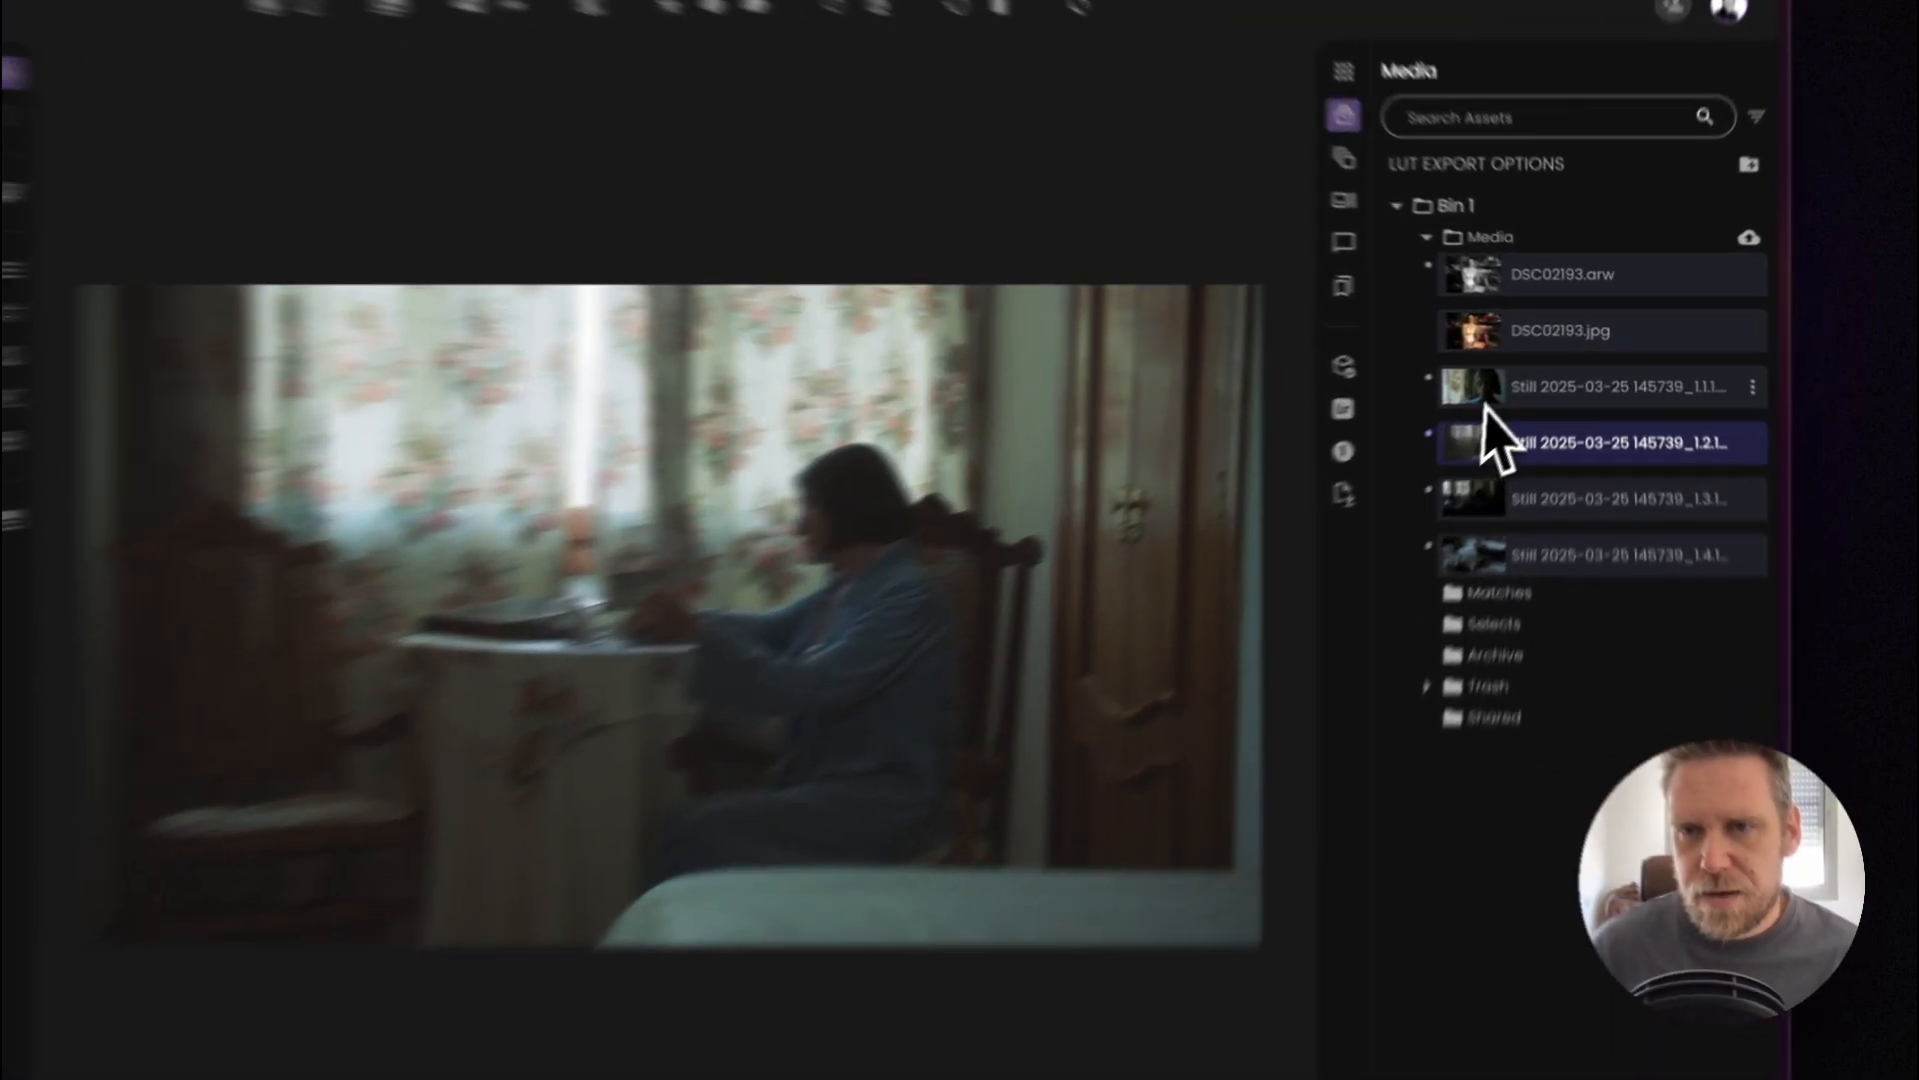
left_click(1522, 364)
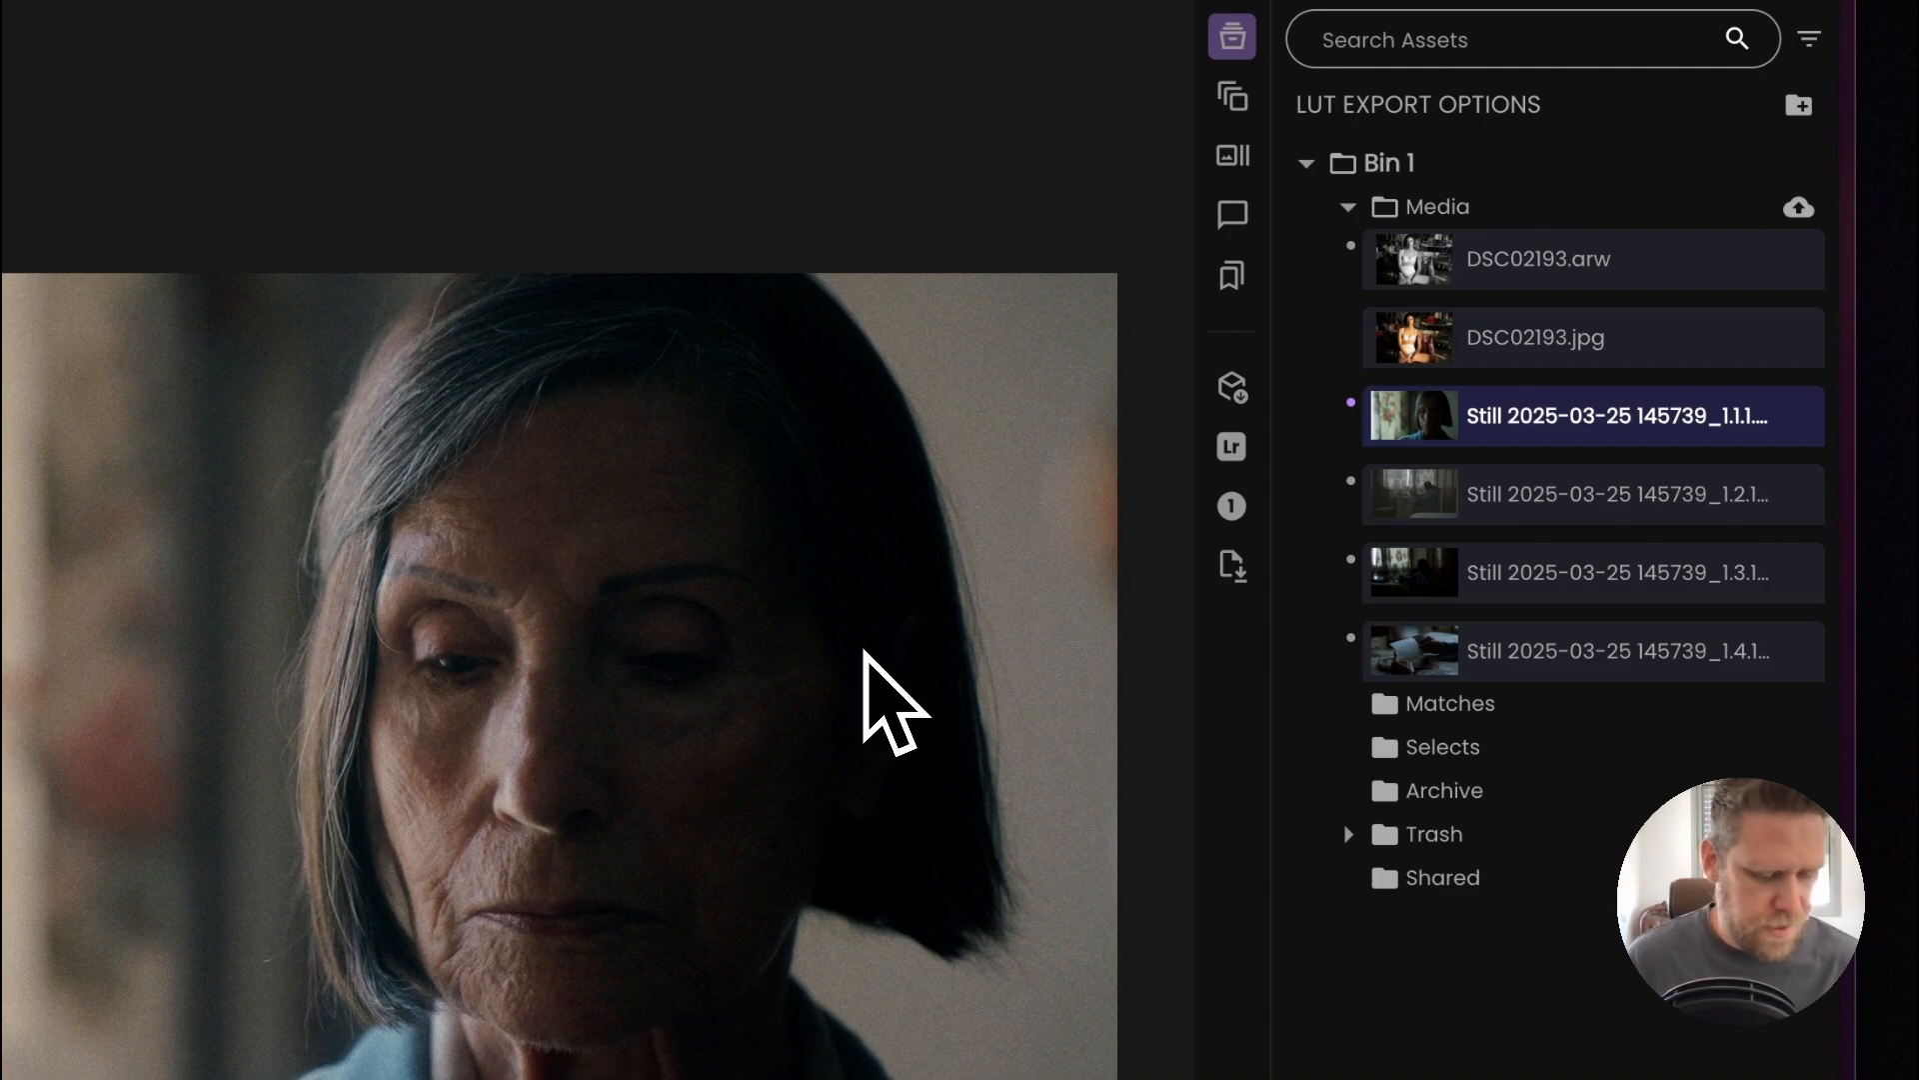
key("b")
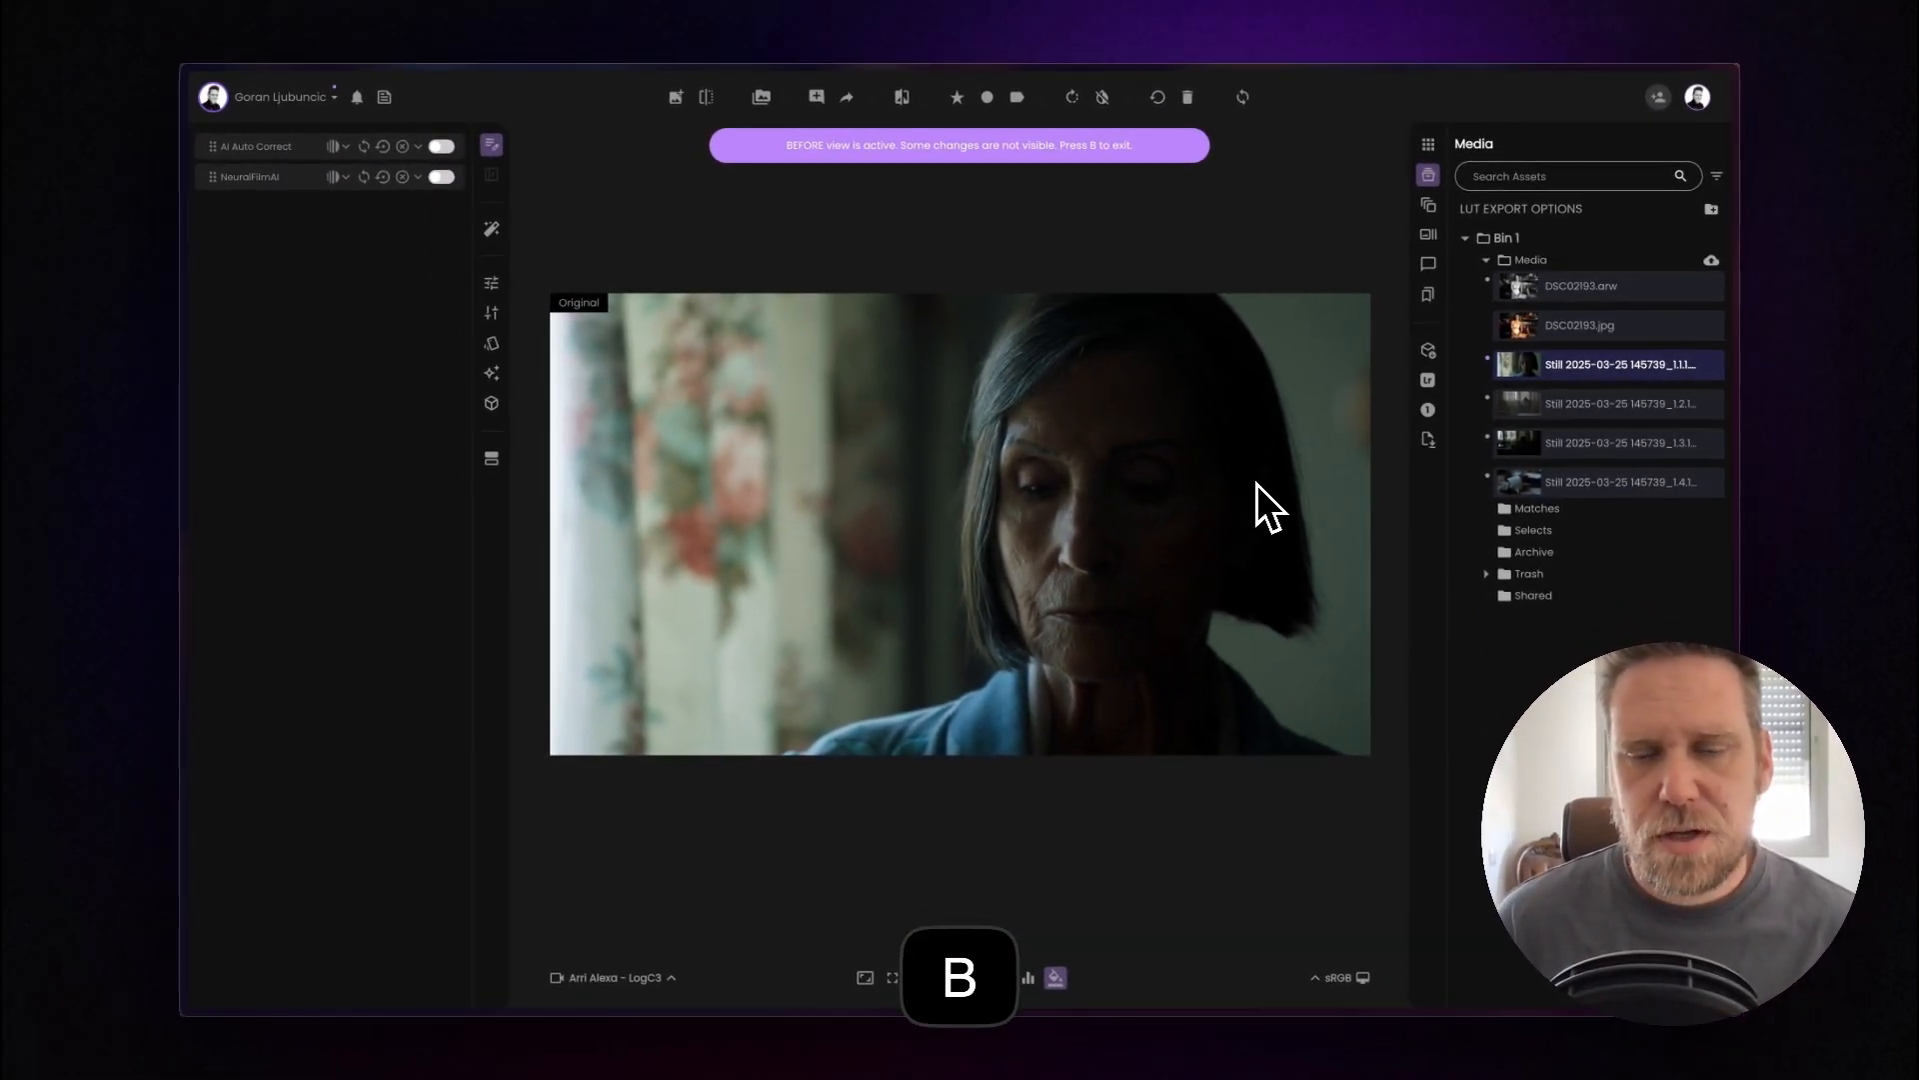
key("b")
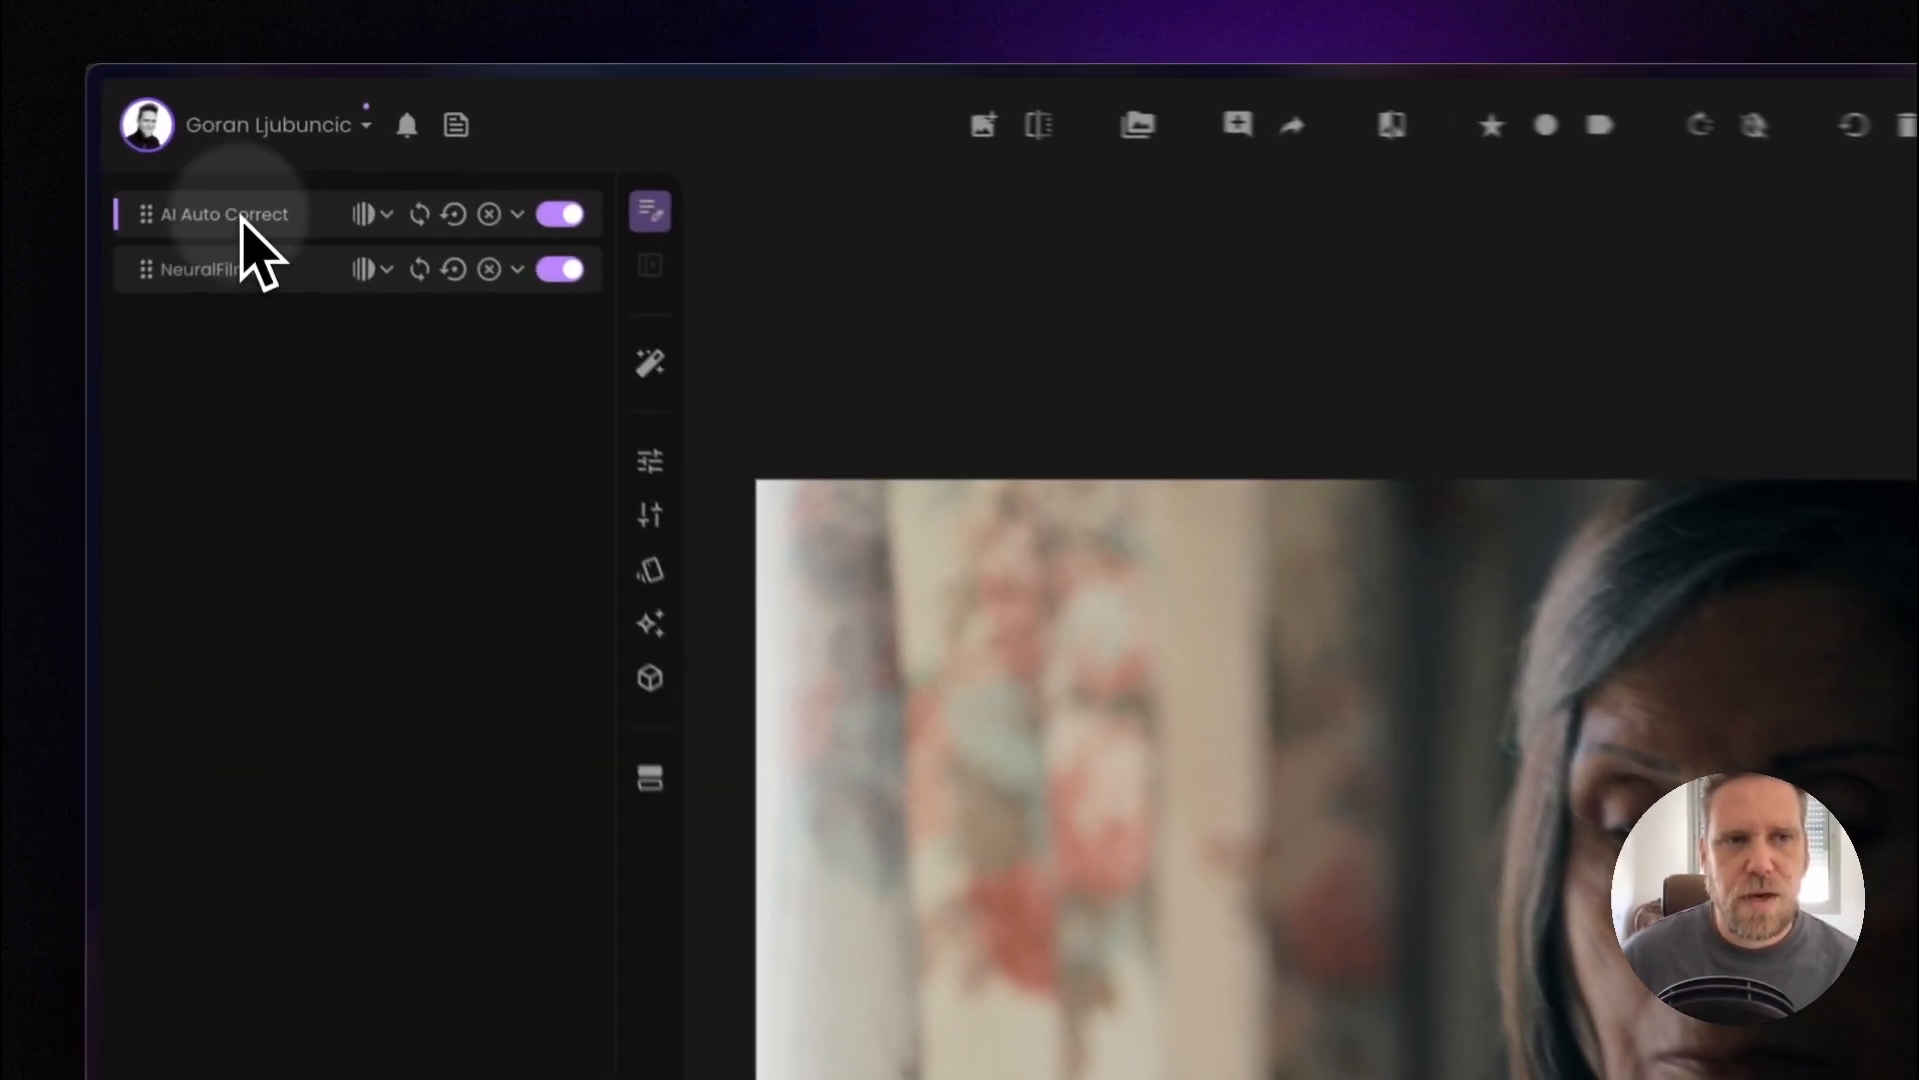
left_click(260, 148)
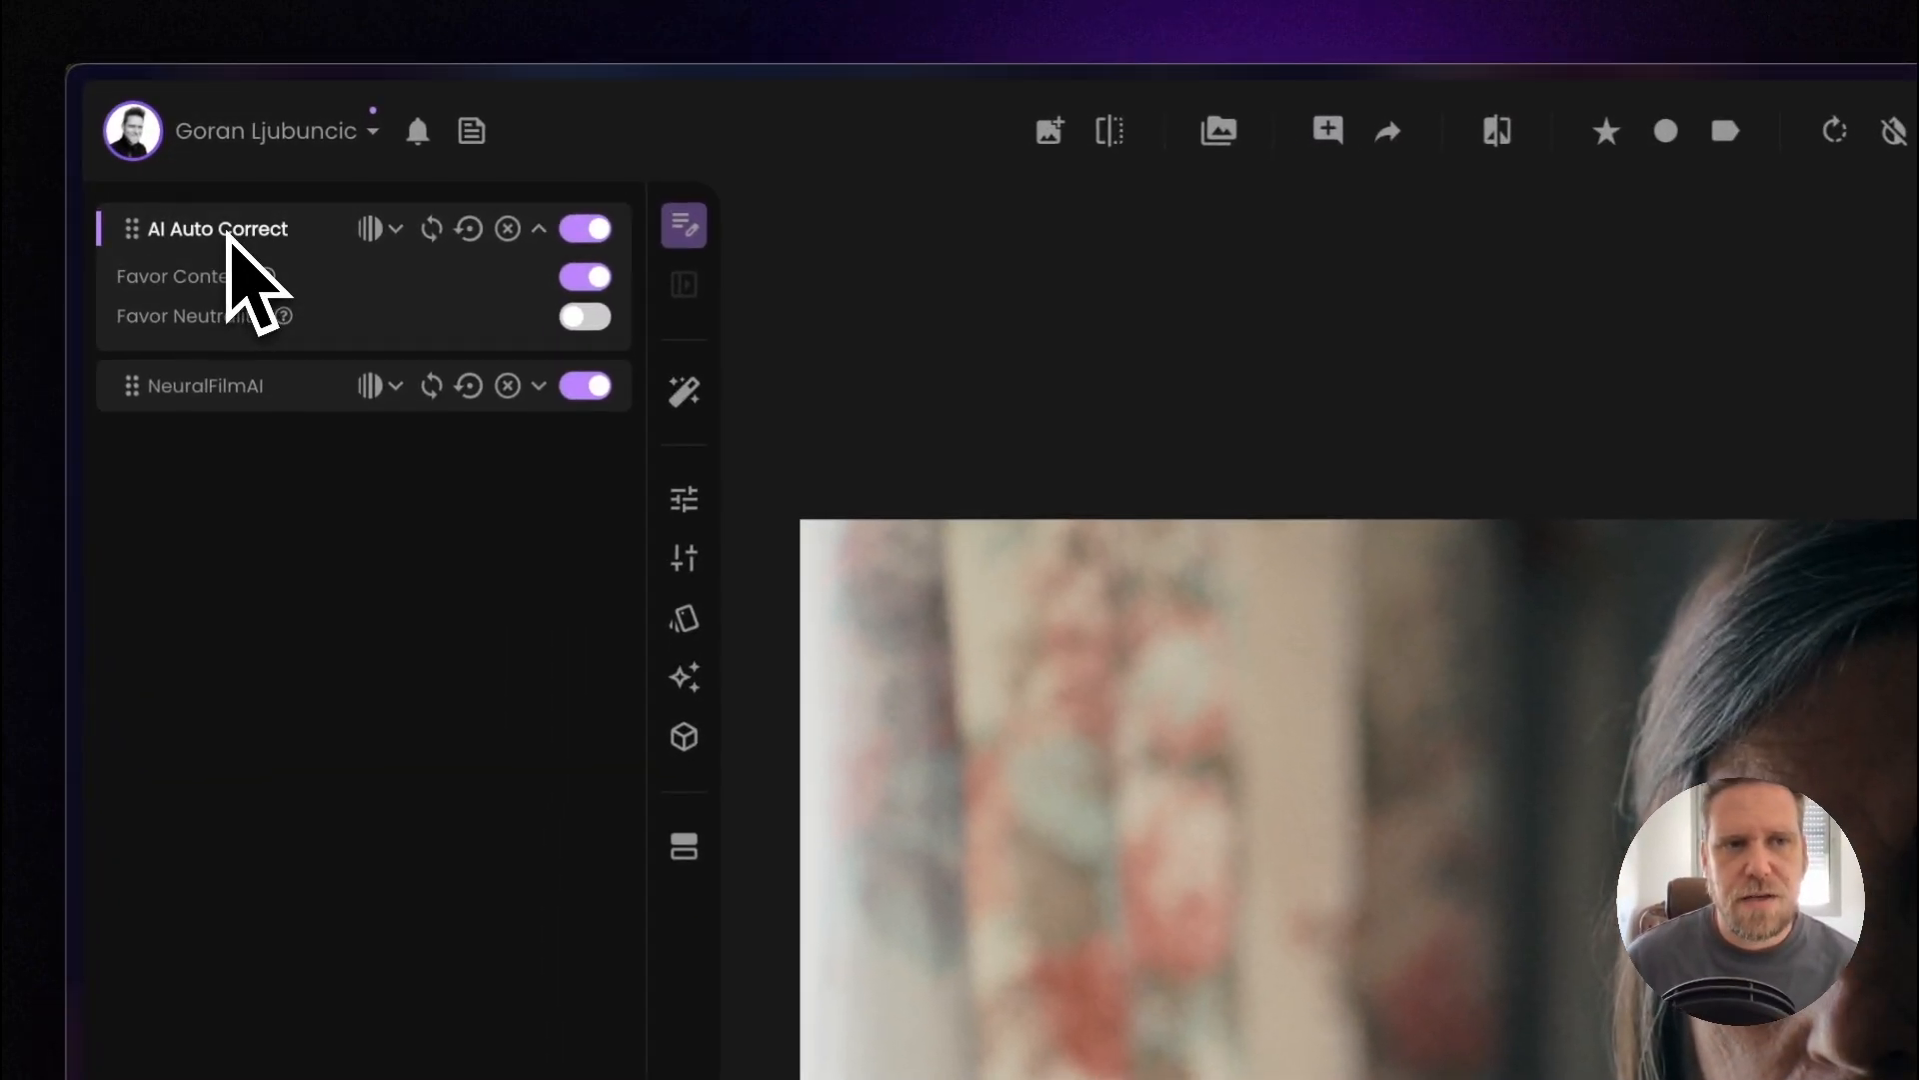
left_click(216, 390)
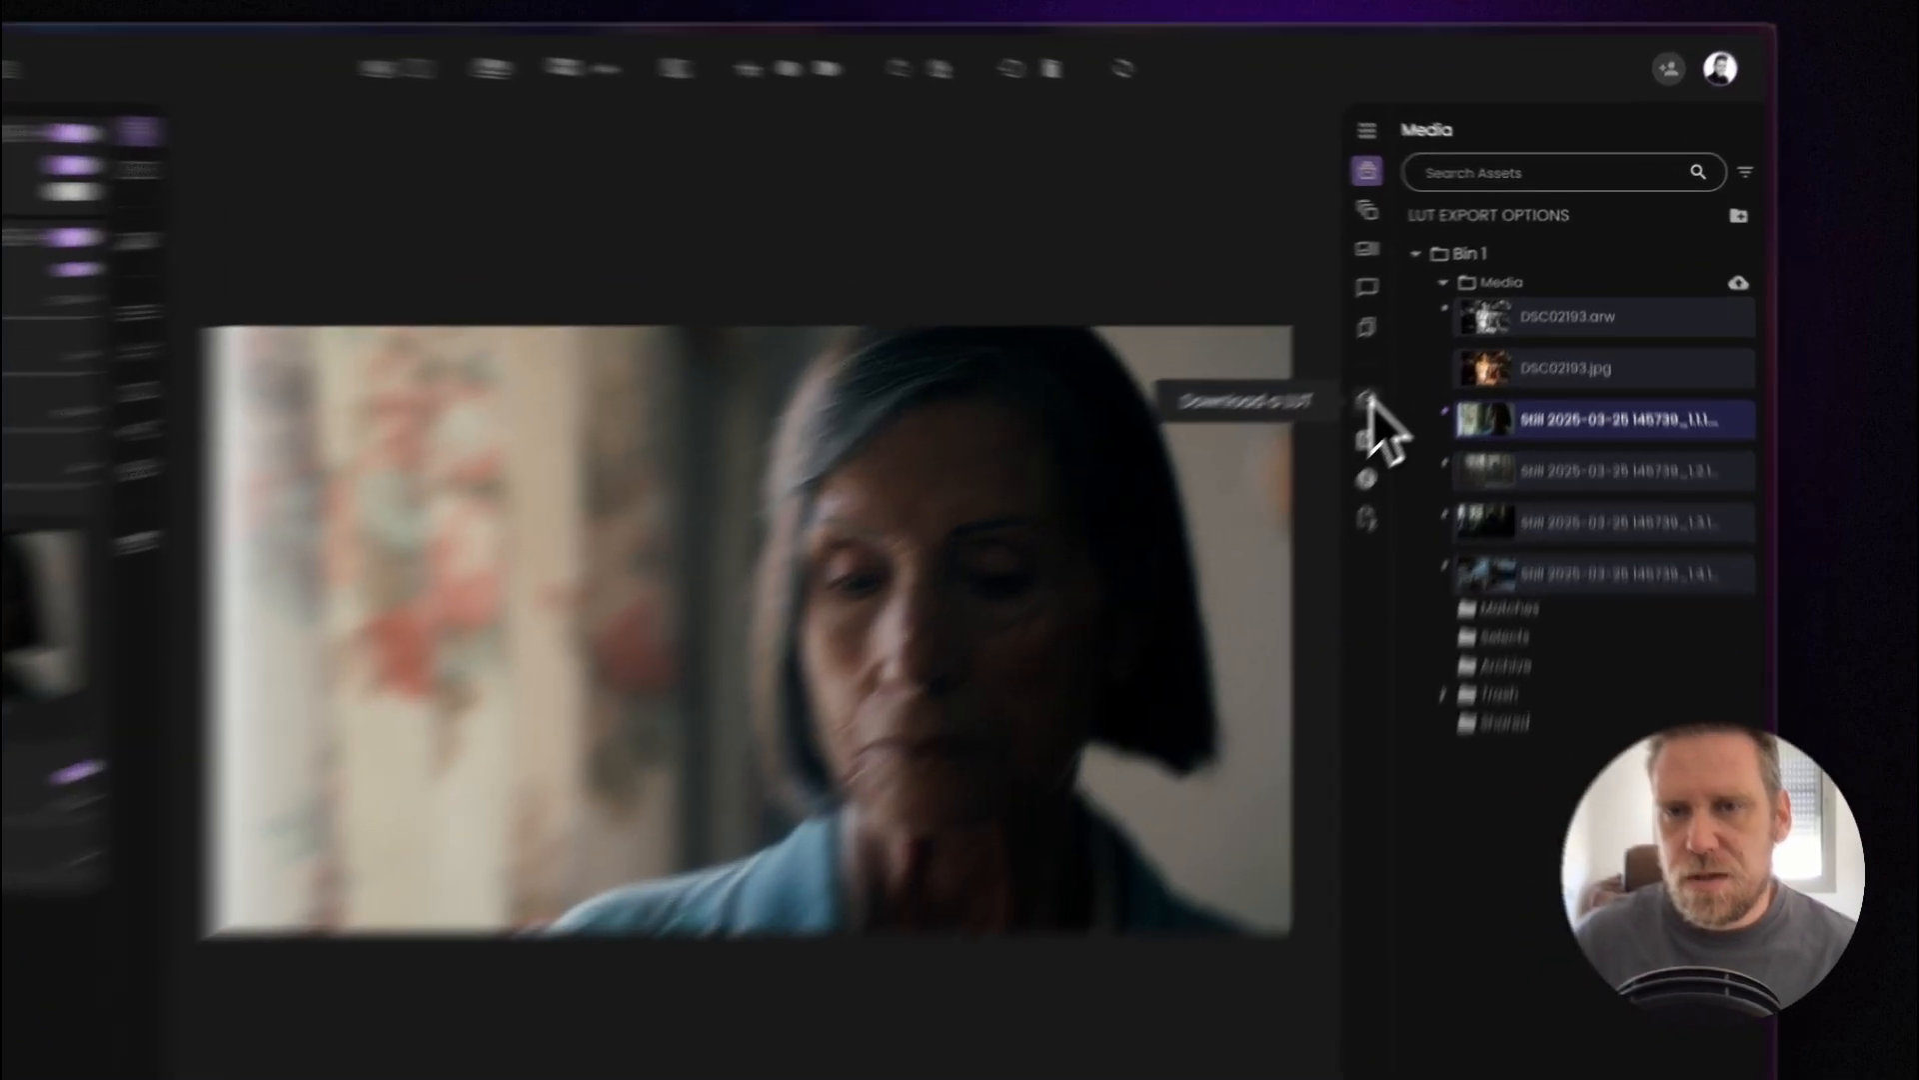
Export the grade as a LUT named Test with both the ACES input and output transforms baked in
left_click(1367, 400)
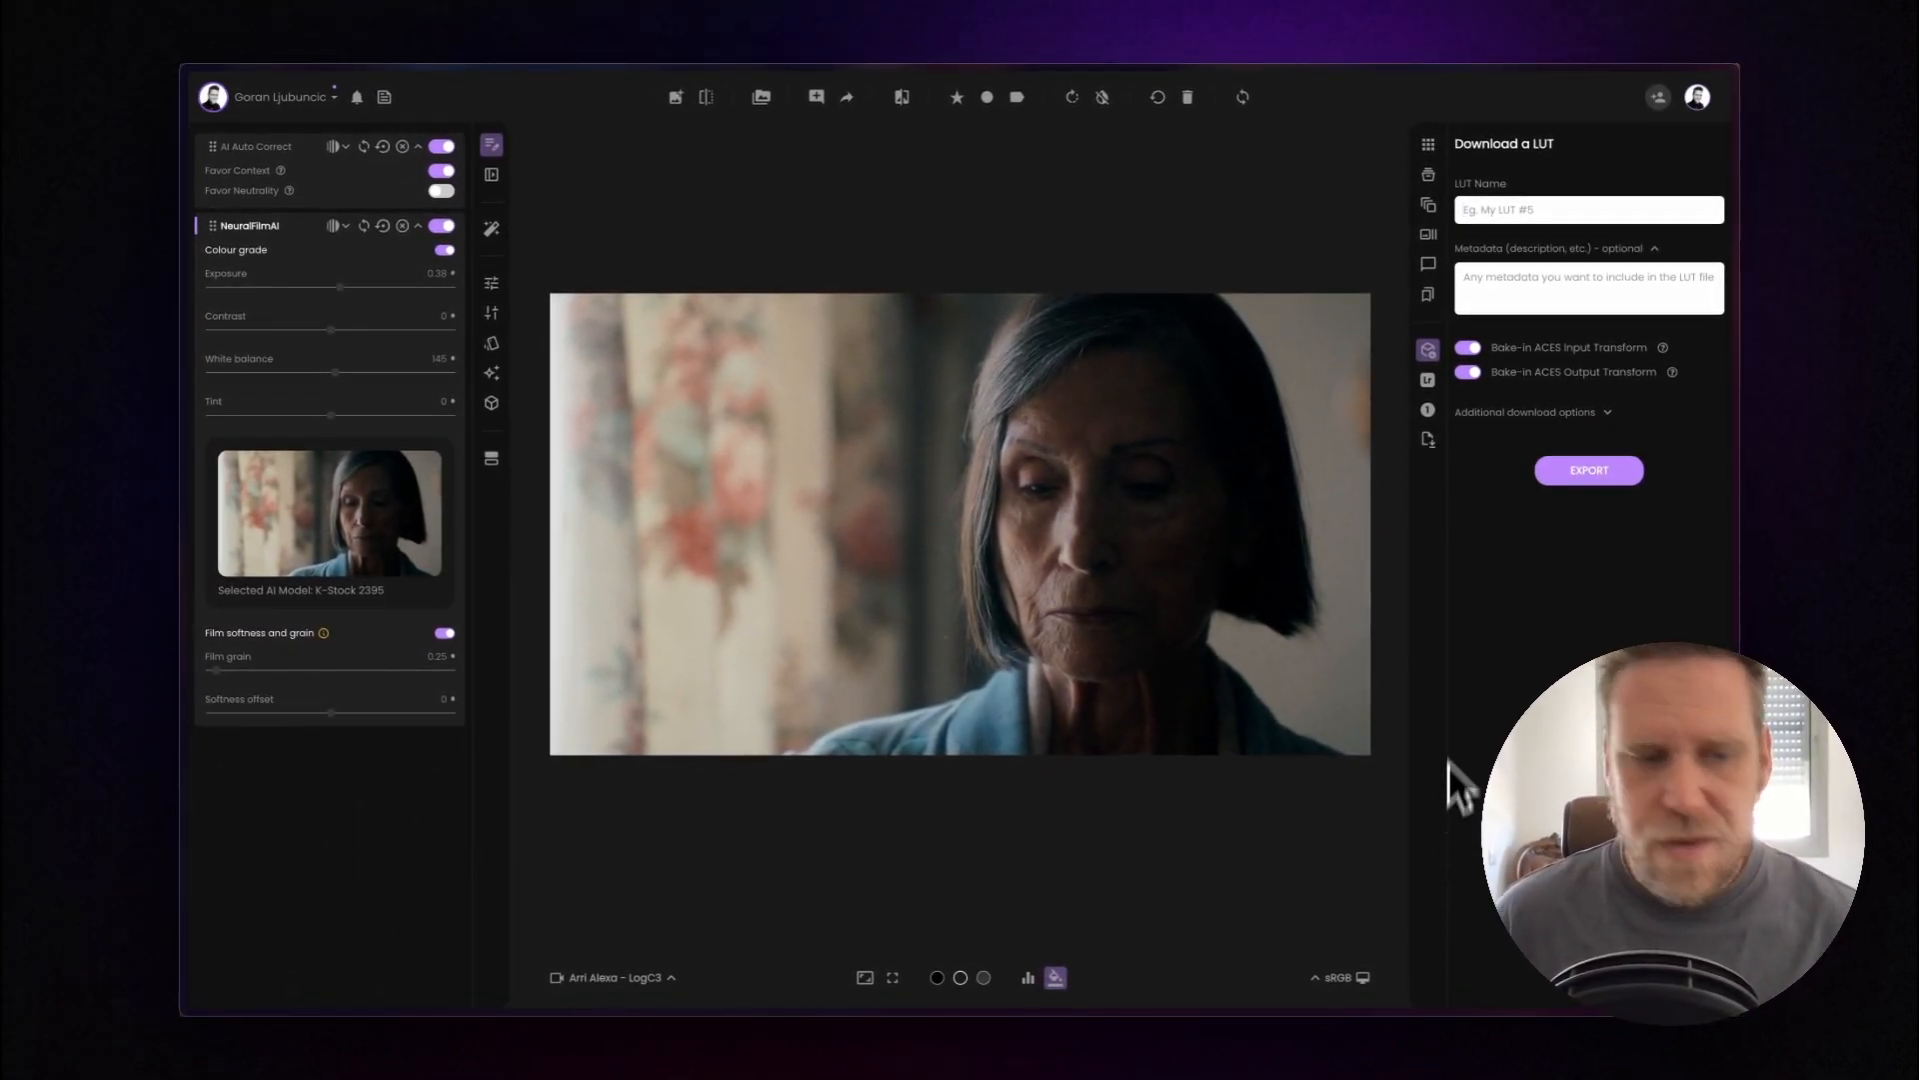
type("Test")
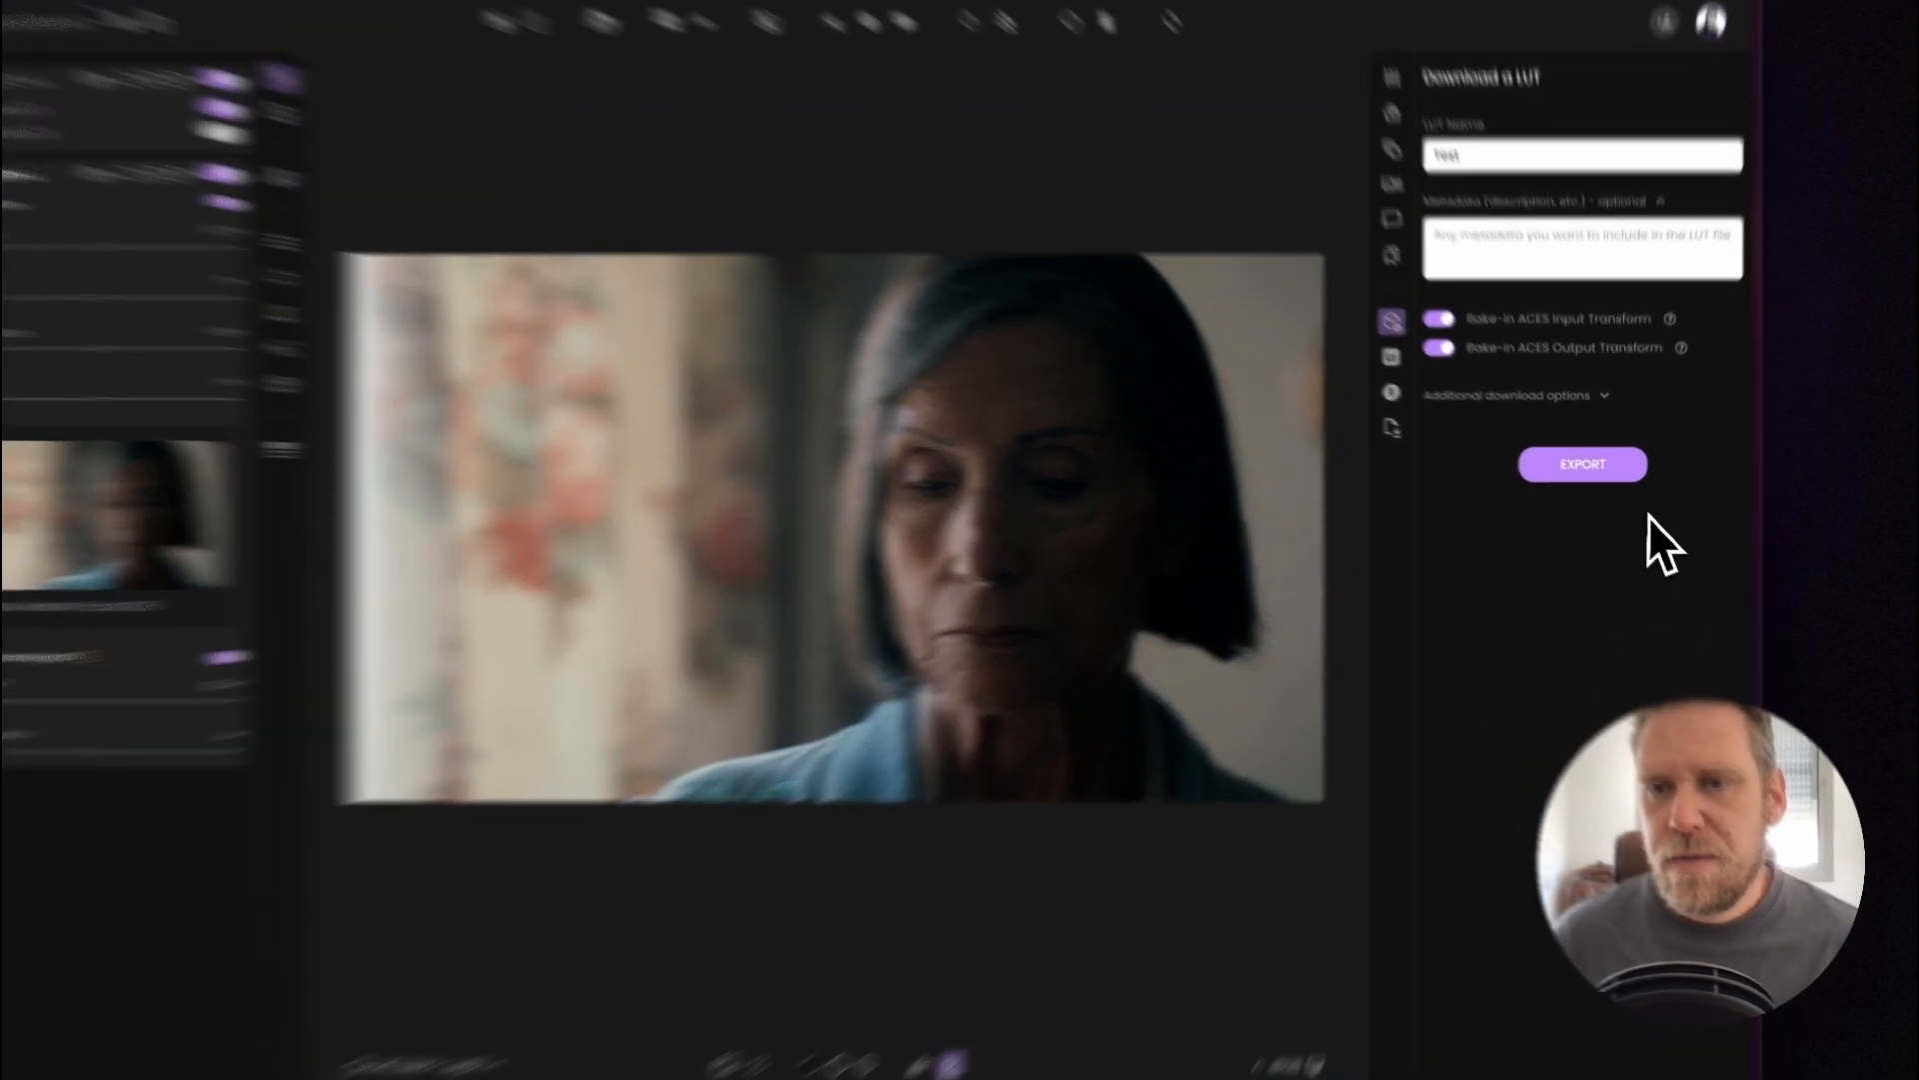
left_click(1589, 470)
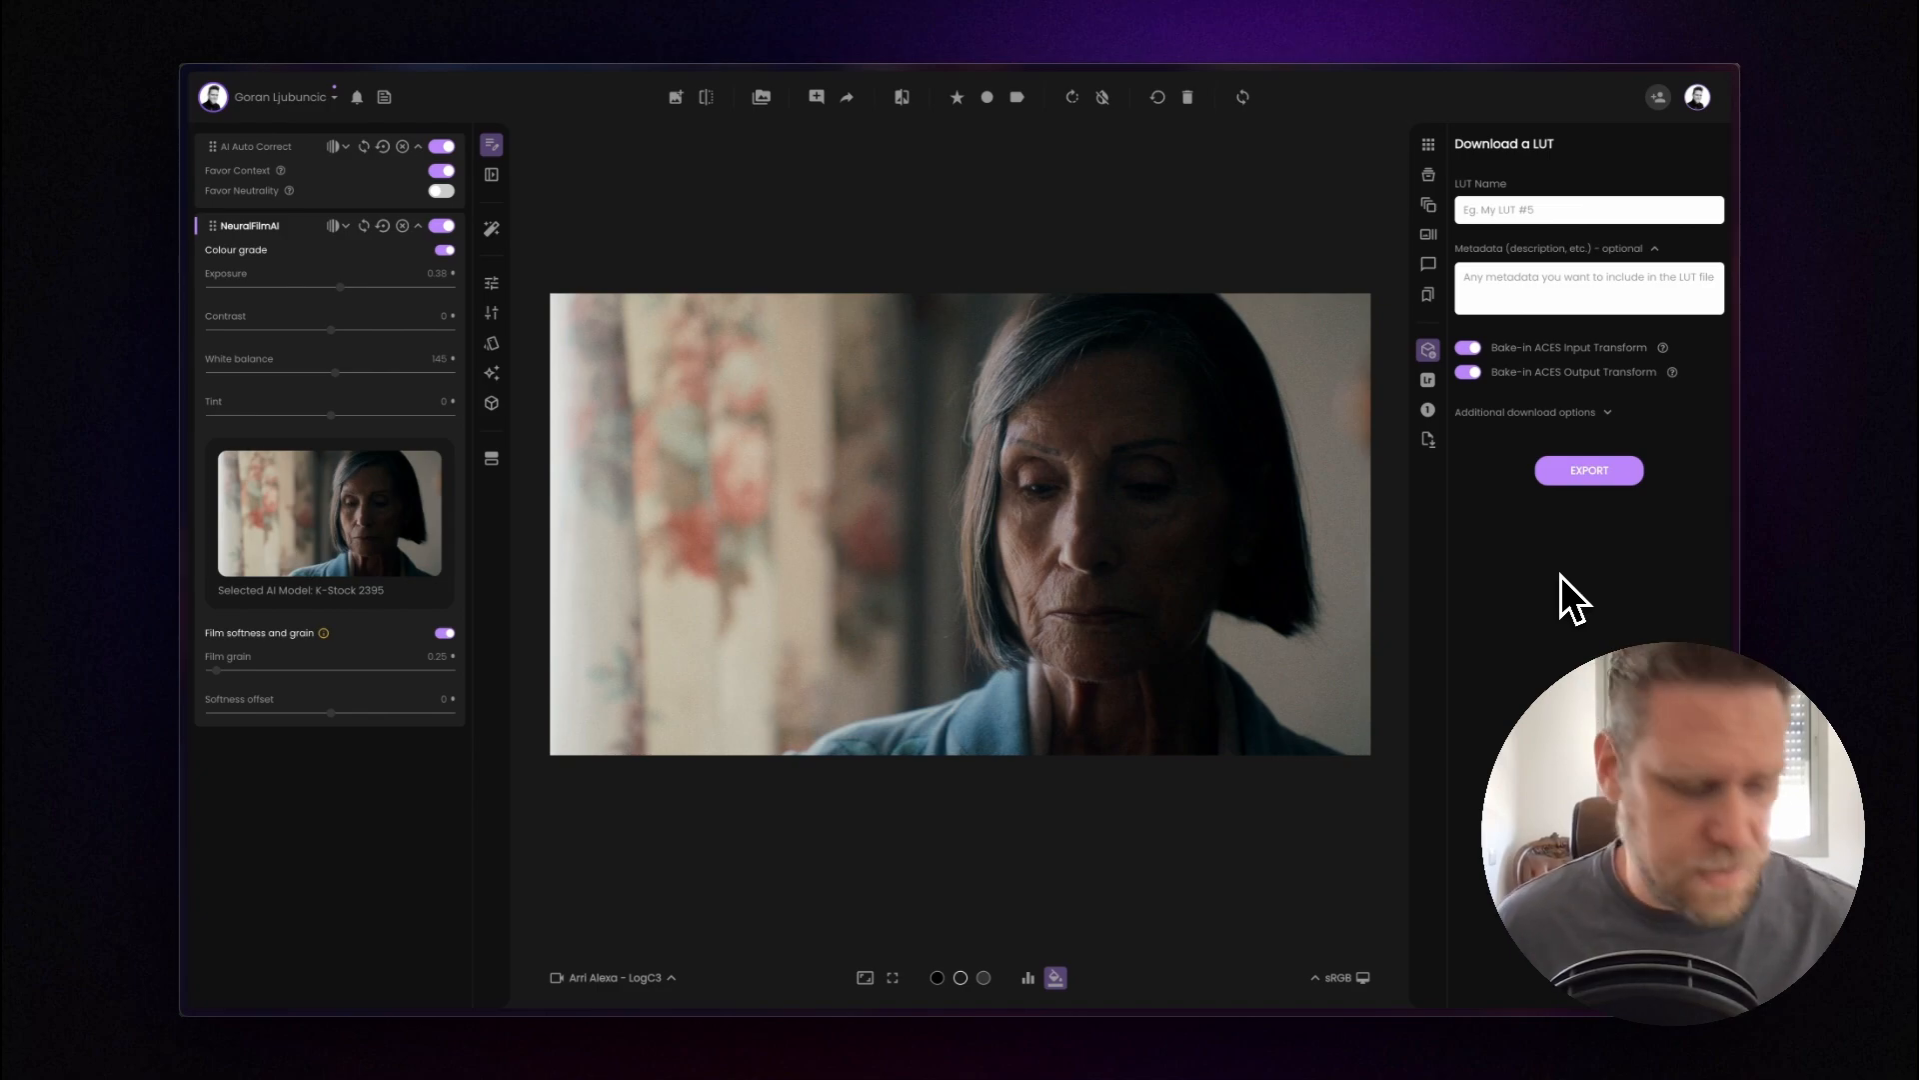
Switch to Finder, preview LogC3-Test-sRGB.cube in Downloads, and delete the file
key("super+Tab")
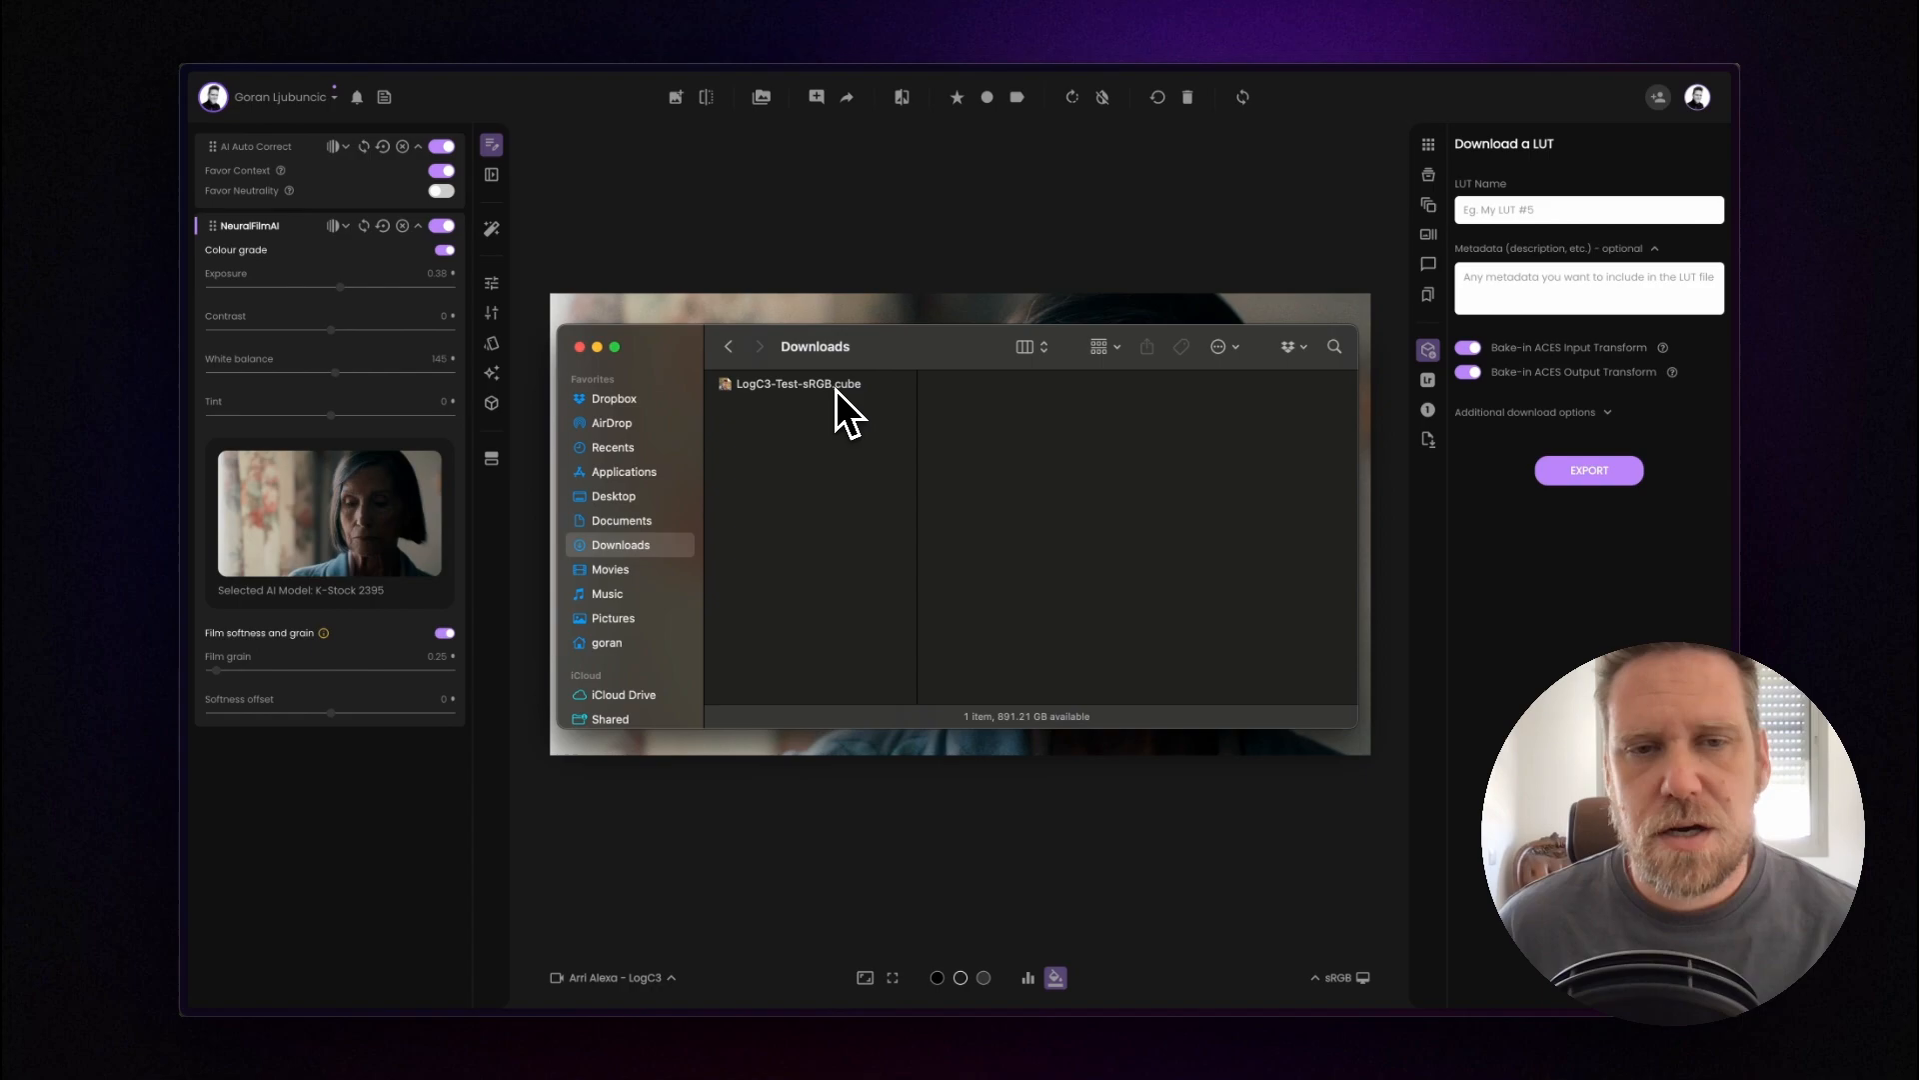
left_click(786, 388)
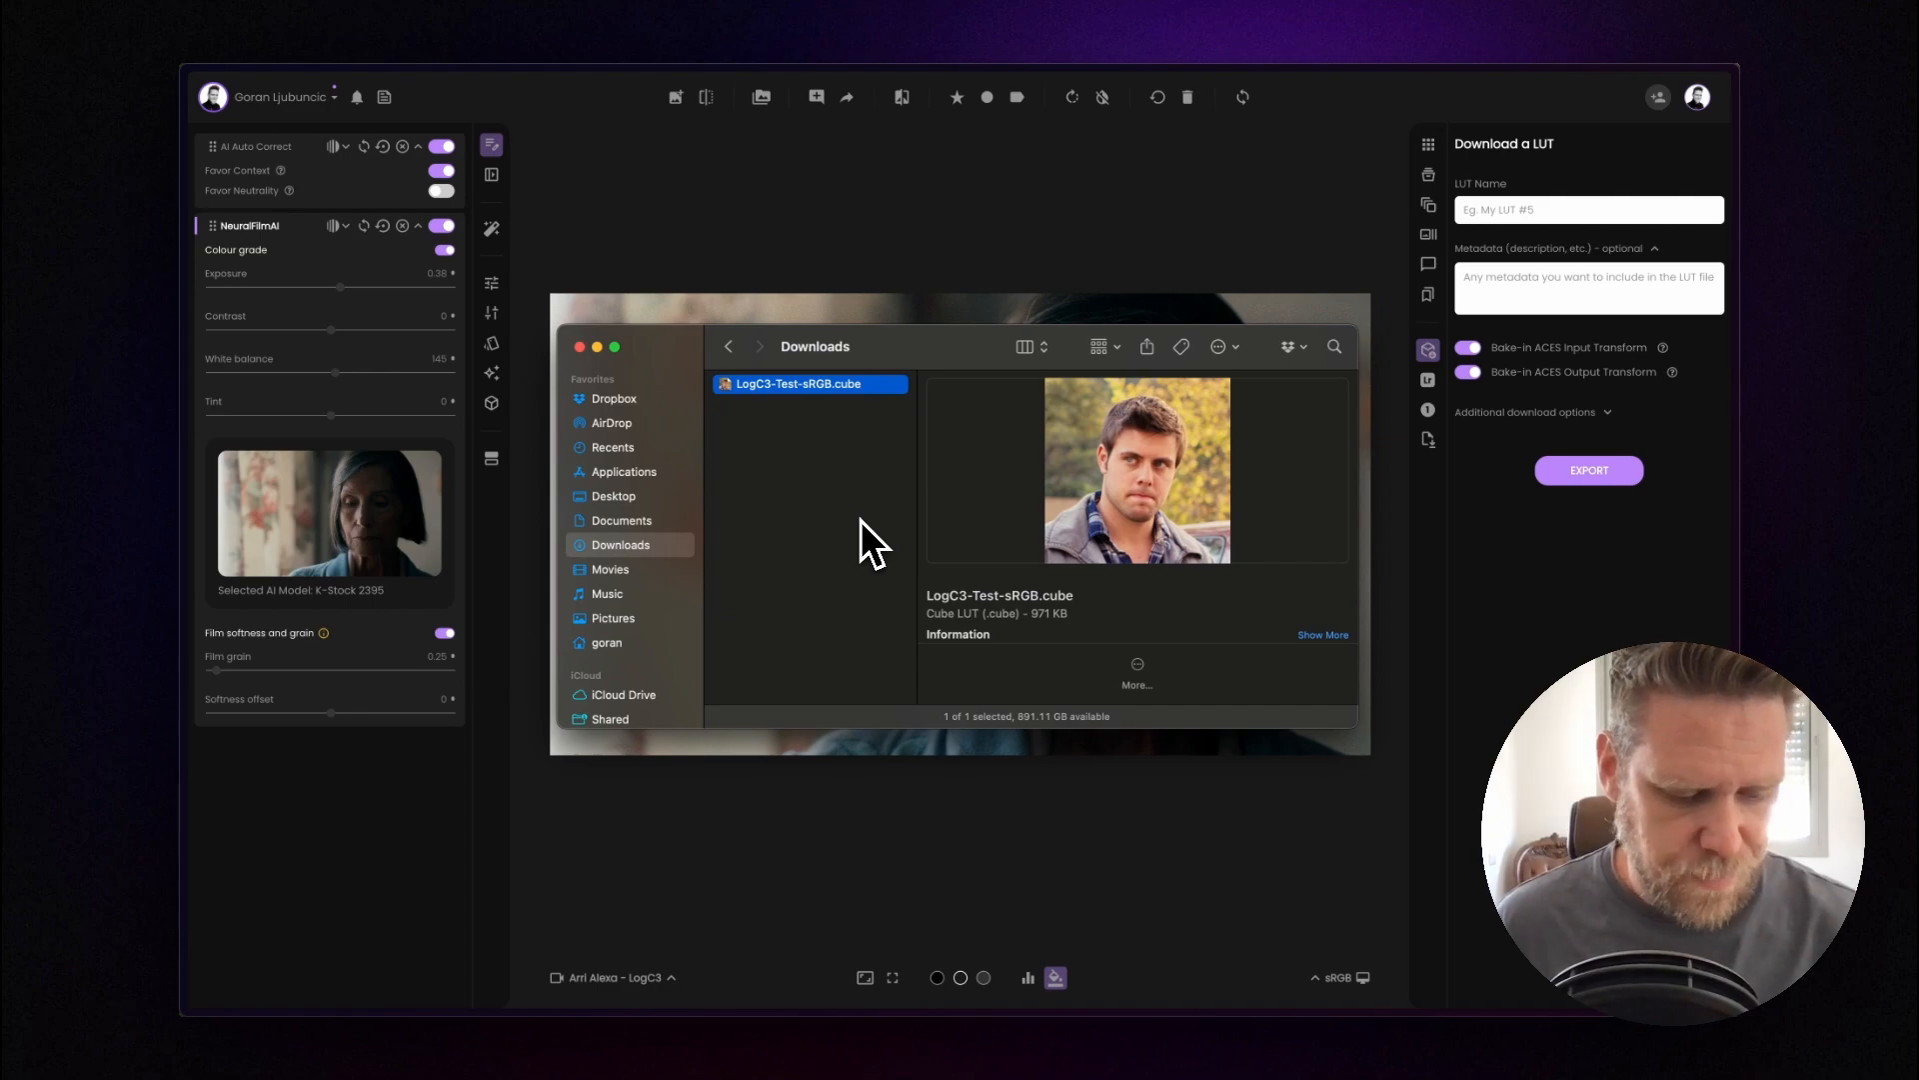
key("super+BackSpace")
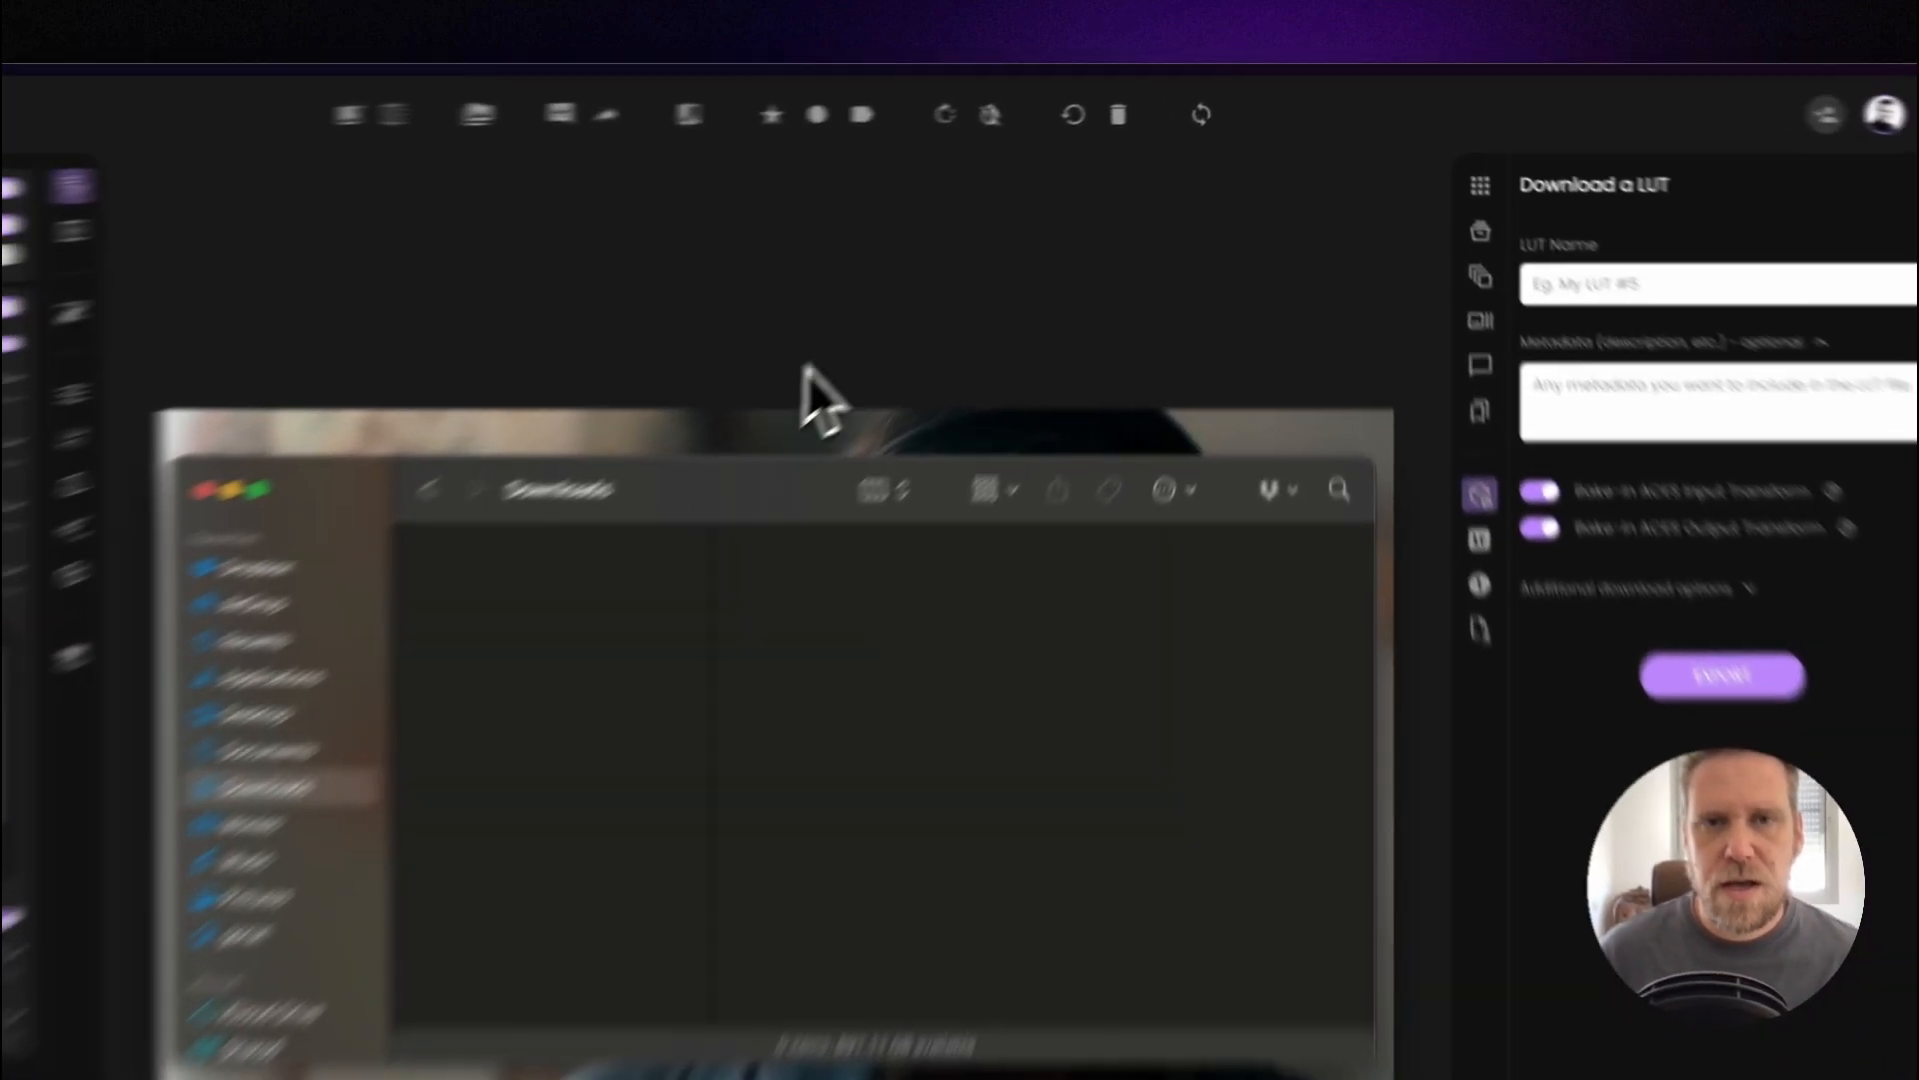
Return to the grading app and export a LUT named Test with neither the ACES input nor output transform baked in
left_click(987, 224)
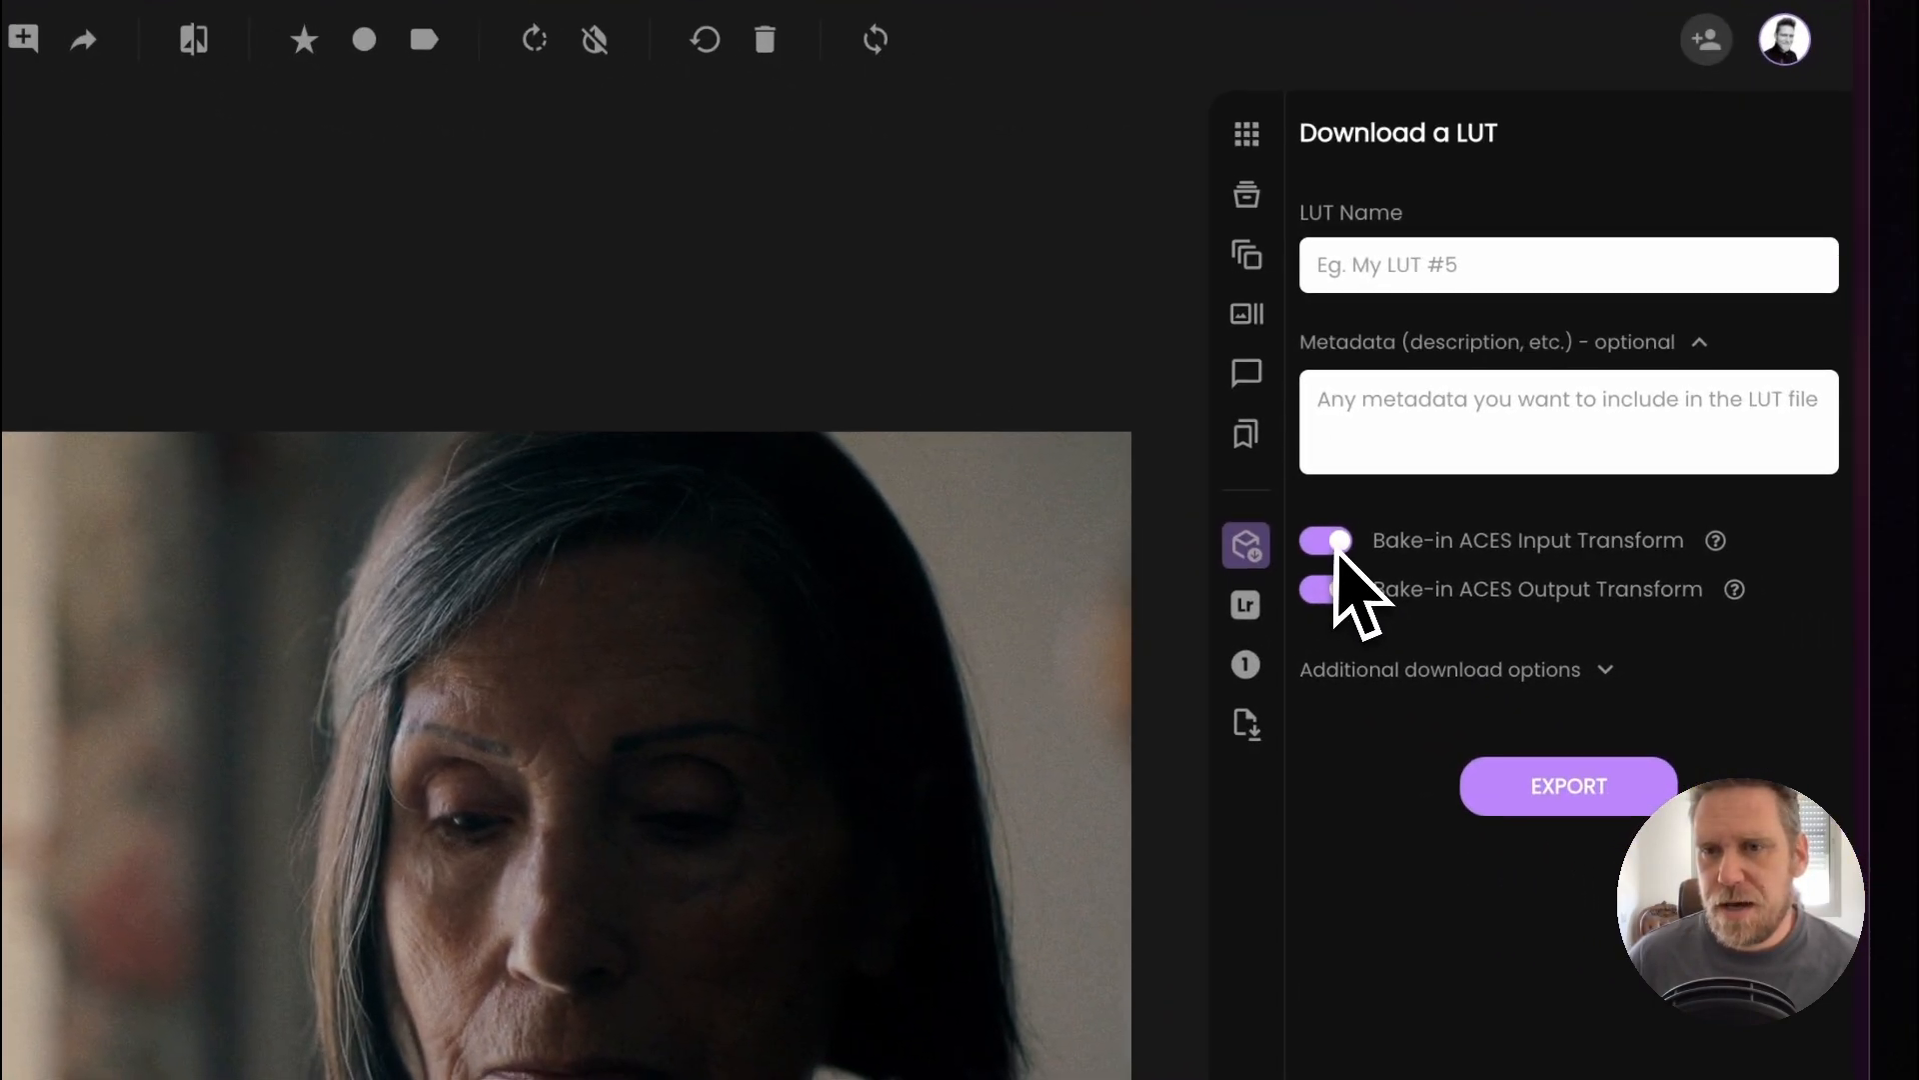
left_click(1465, 583)
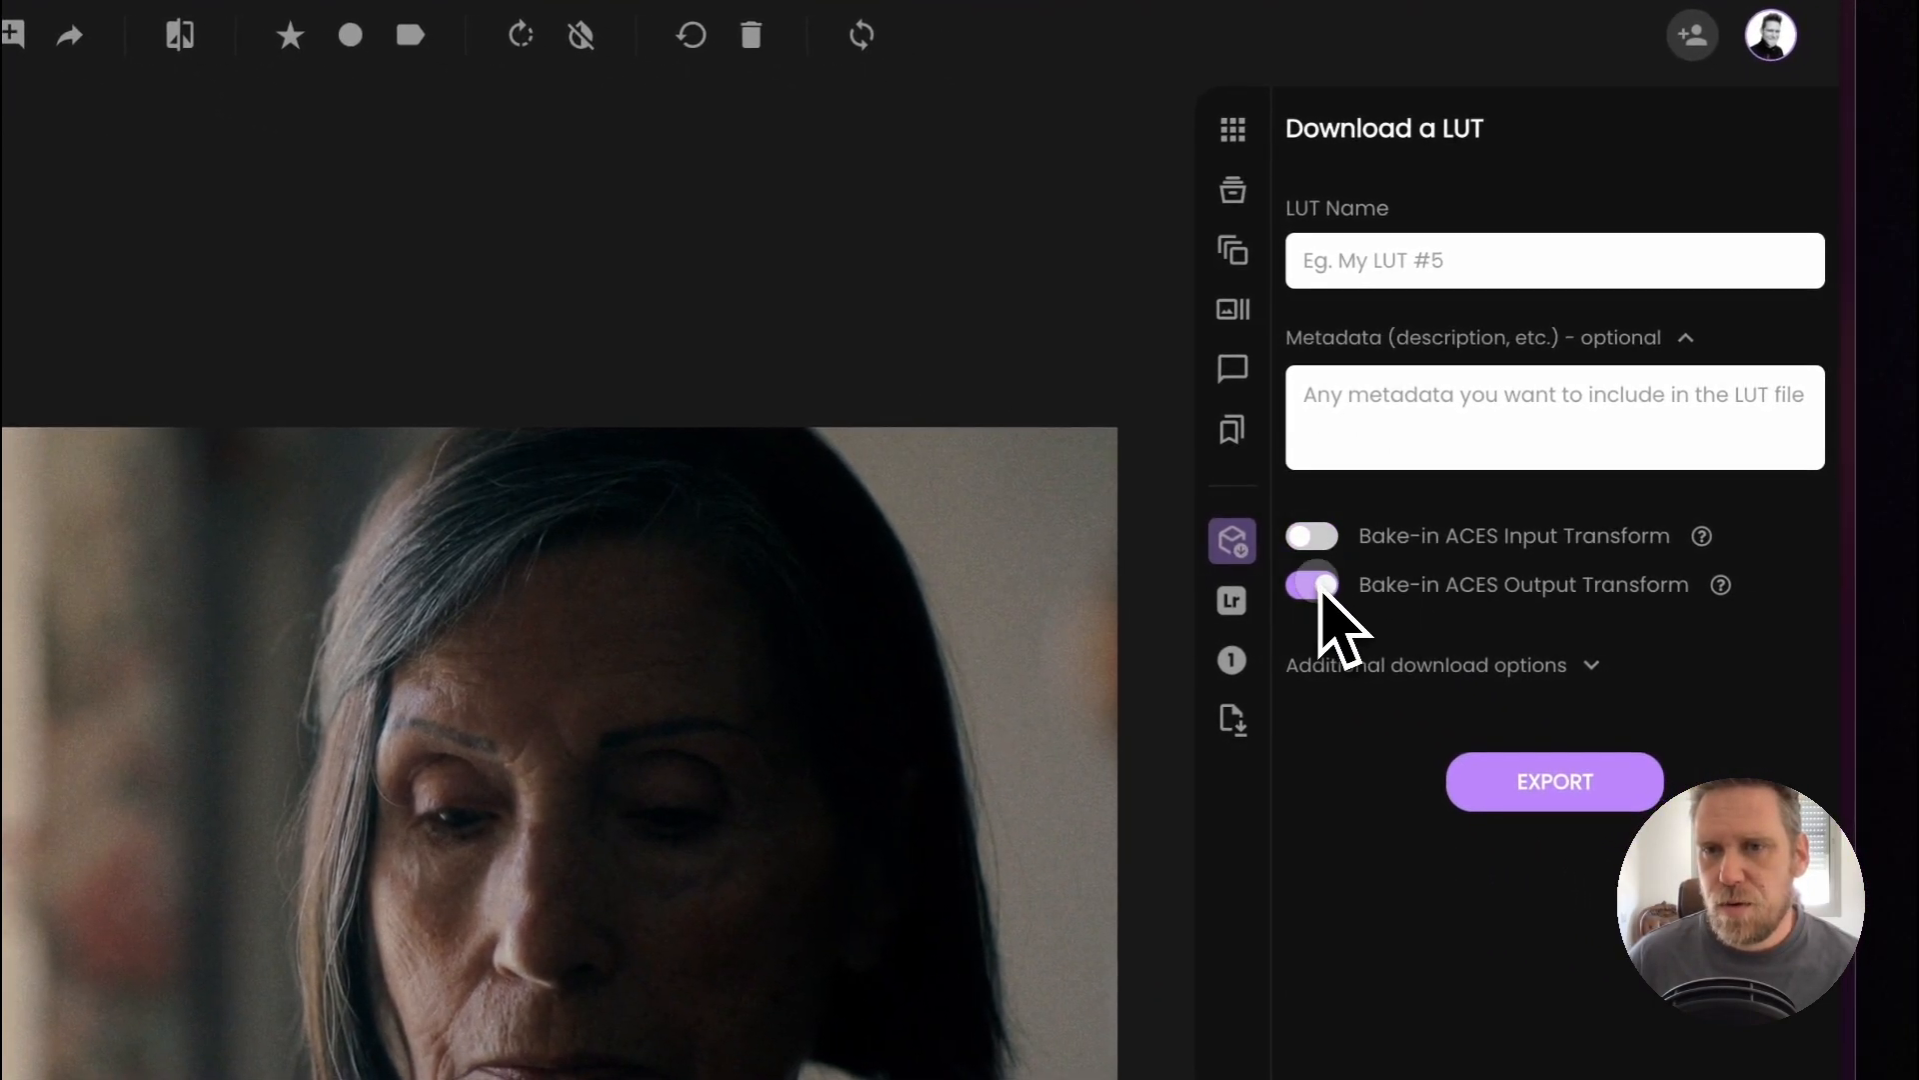
left_click(1457, 631)
left_click(1381, 264)
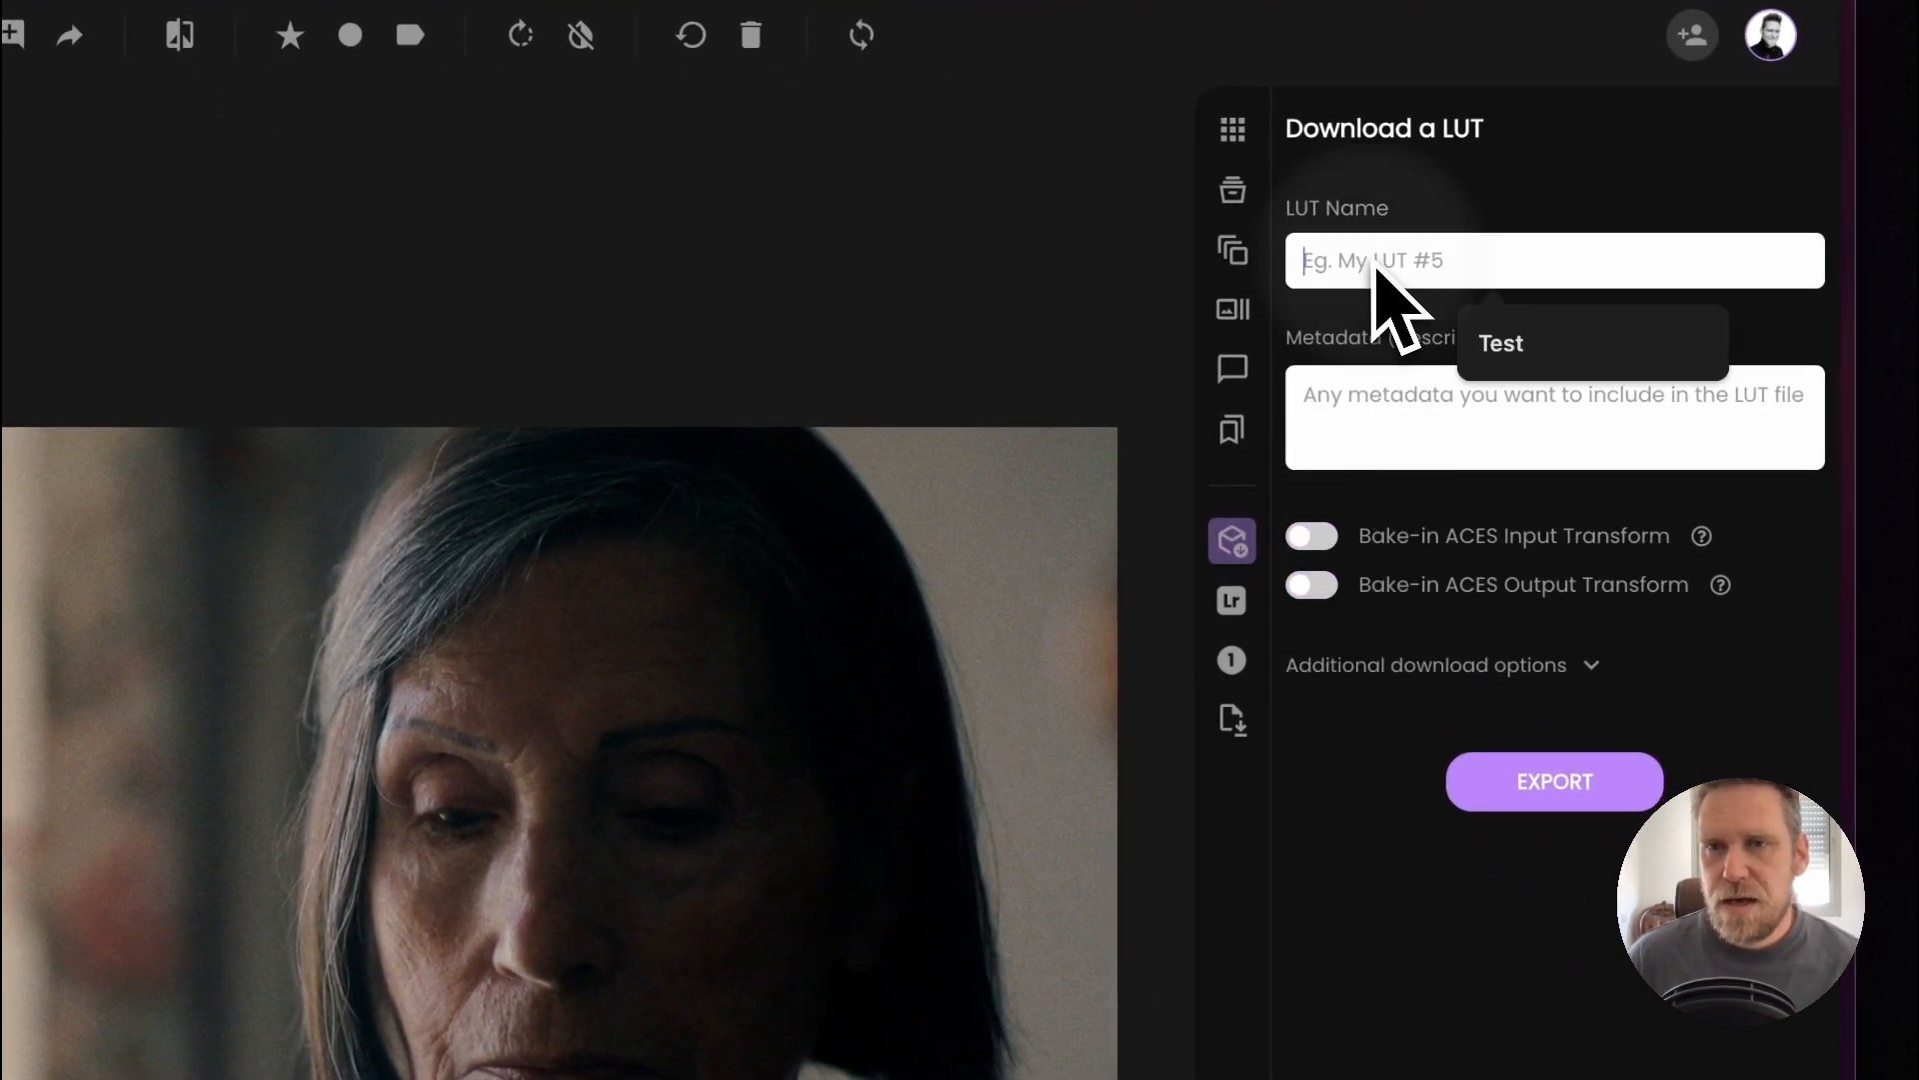
left_click(1574, 344)
left_click(1576, 794)
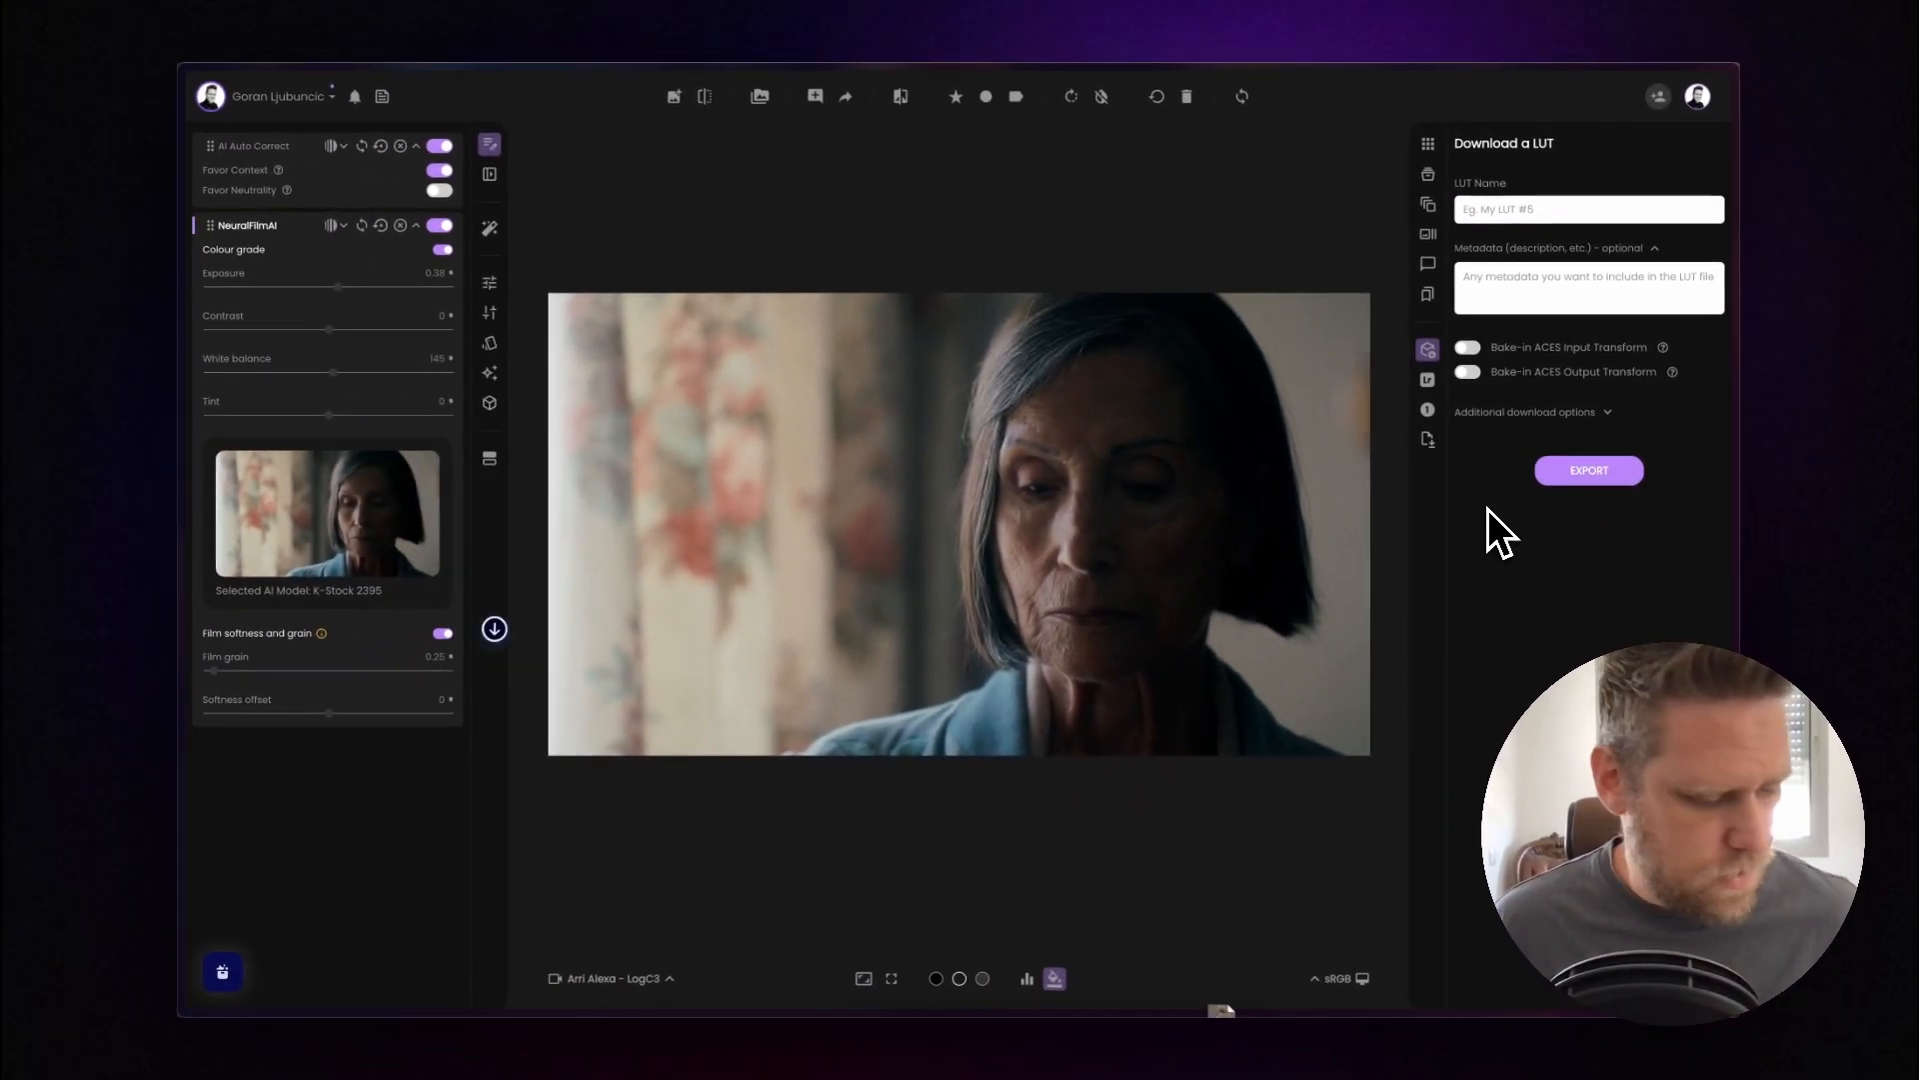
Switch to Finder, preview ACEScct-Test-ACEScct.cube in Downloads, and return to the grading app
key("super+Tab")
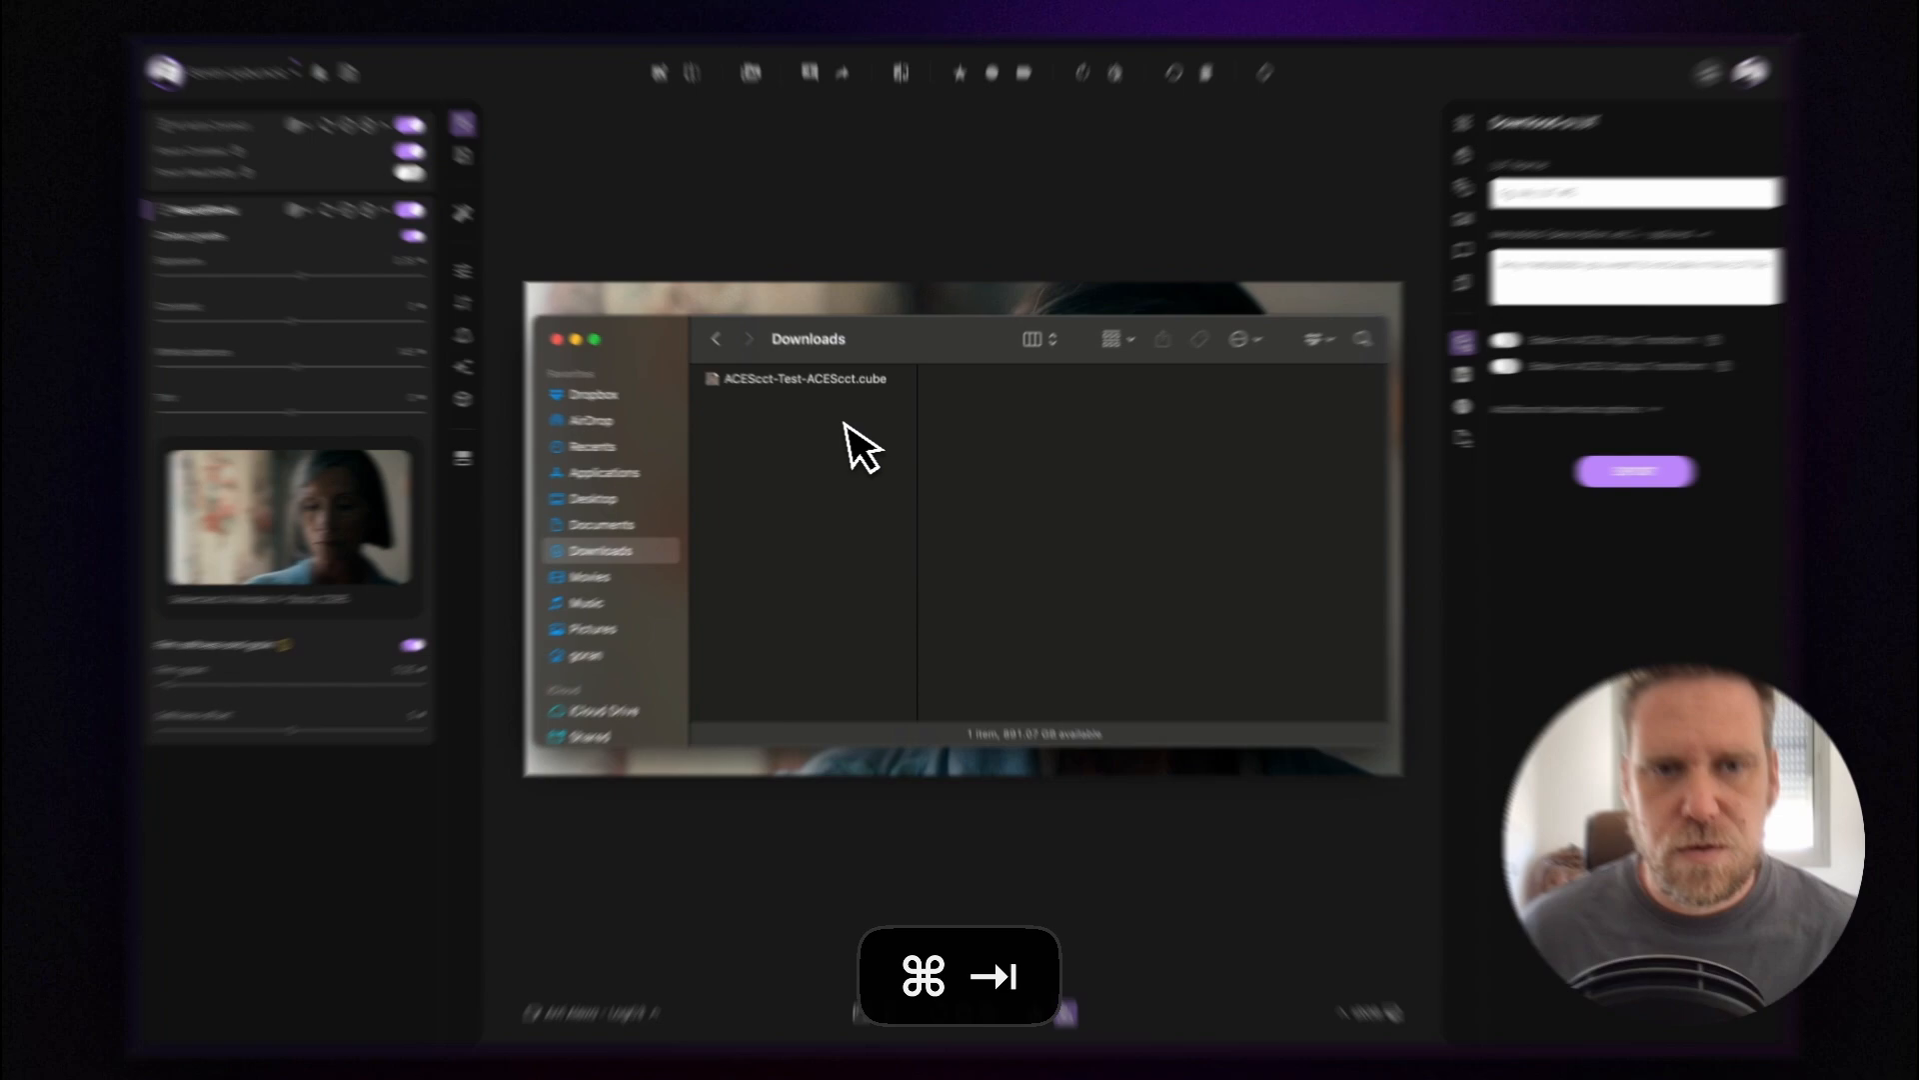
left_click(788, 380)
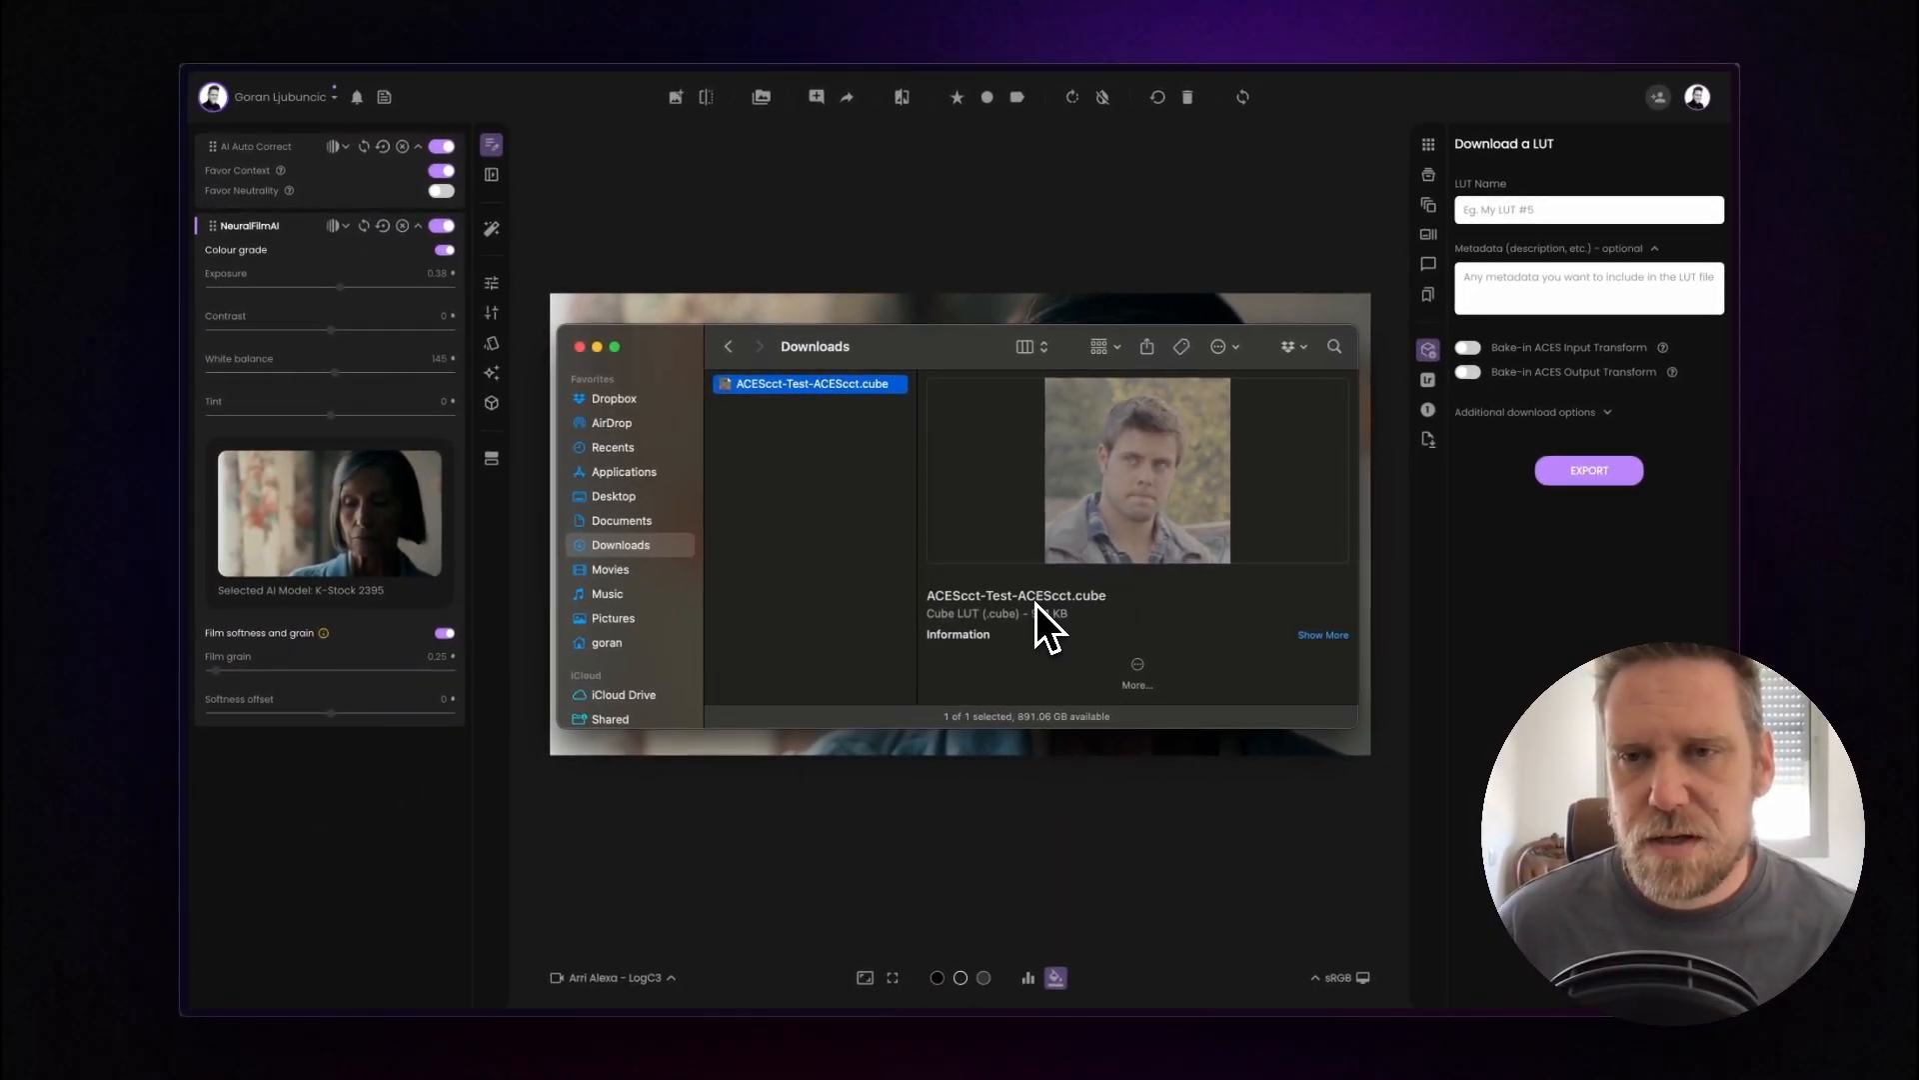
left_click(1053, 254)
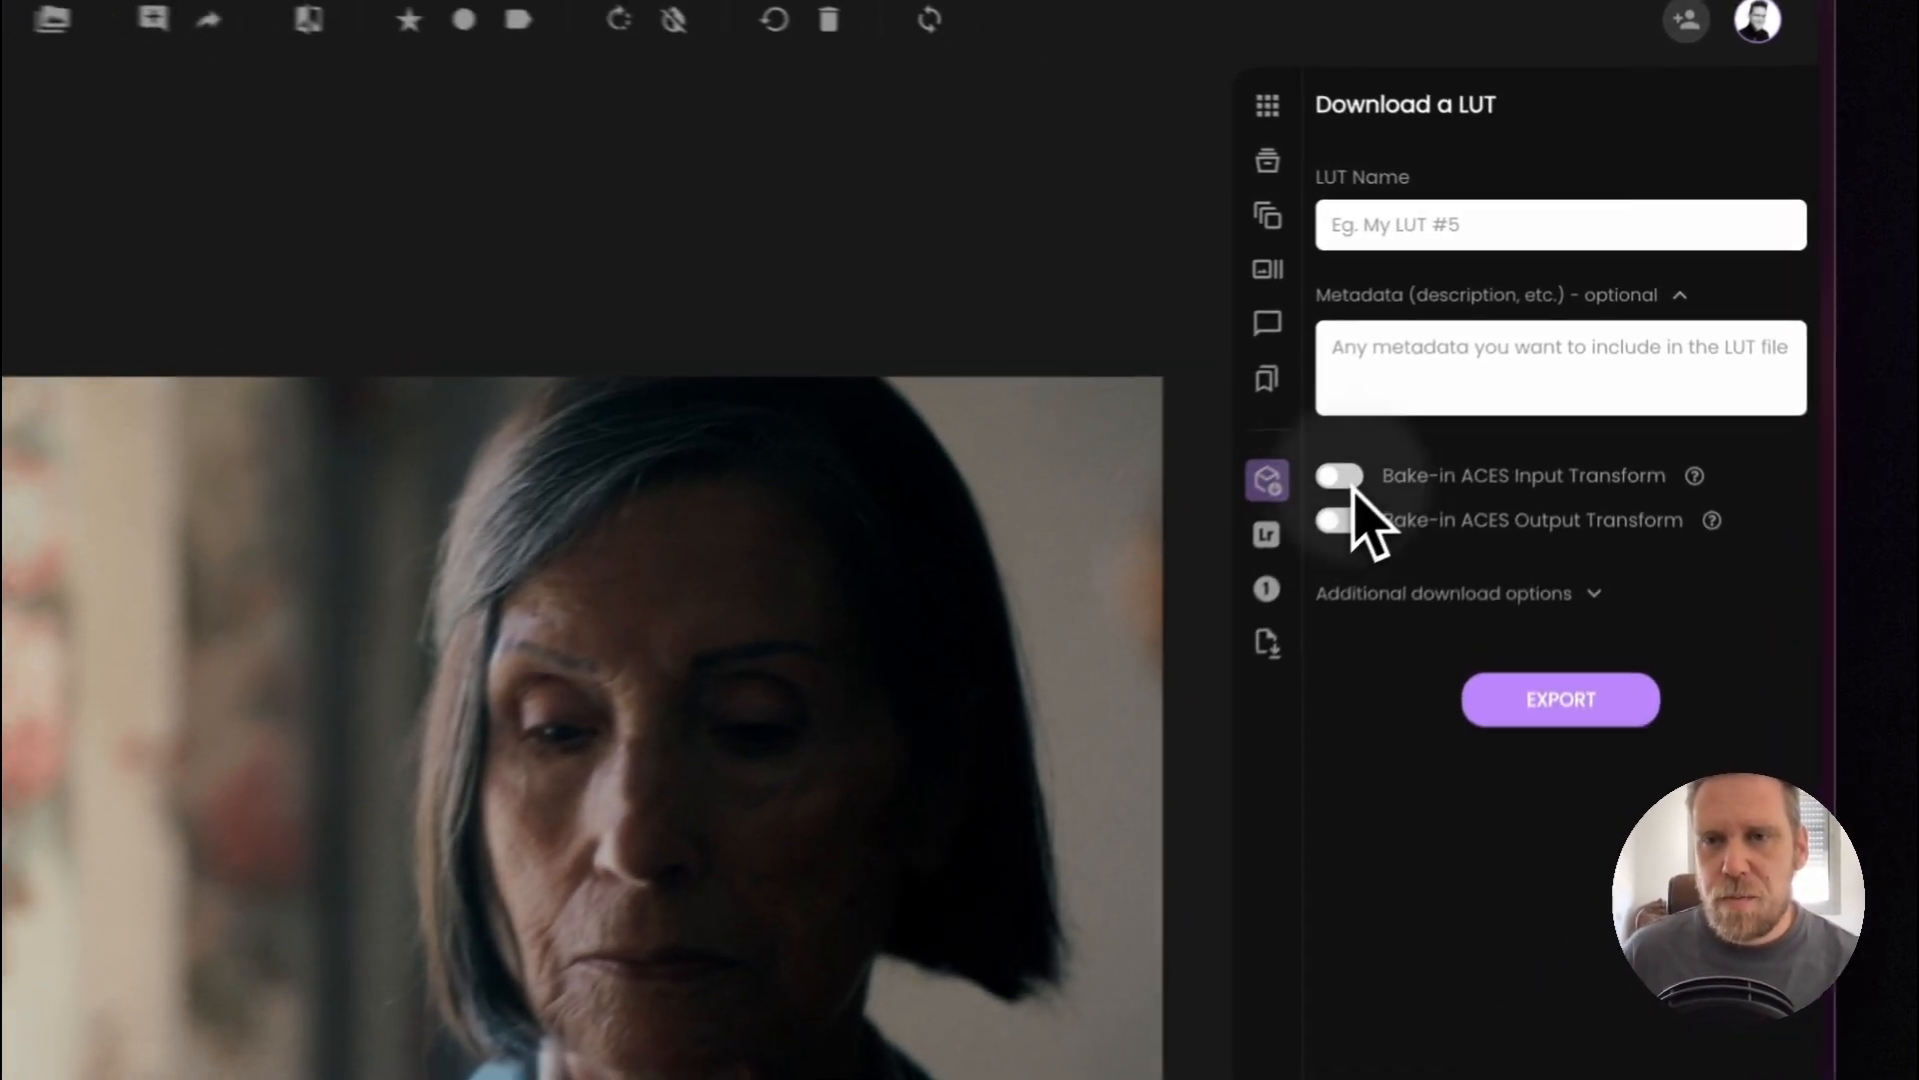
Export a LUT named Test with only the ACES input transform baked in, and switch to Finder to check the Downloads folder
left_click(1350, 482)
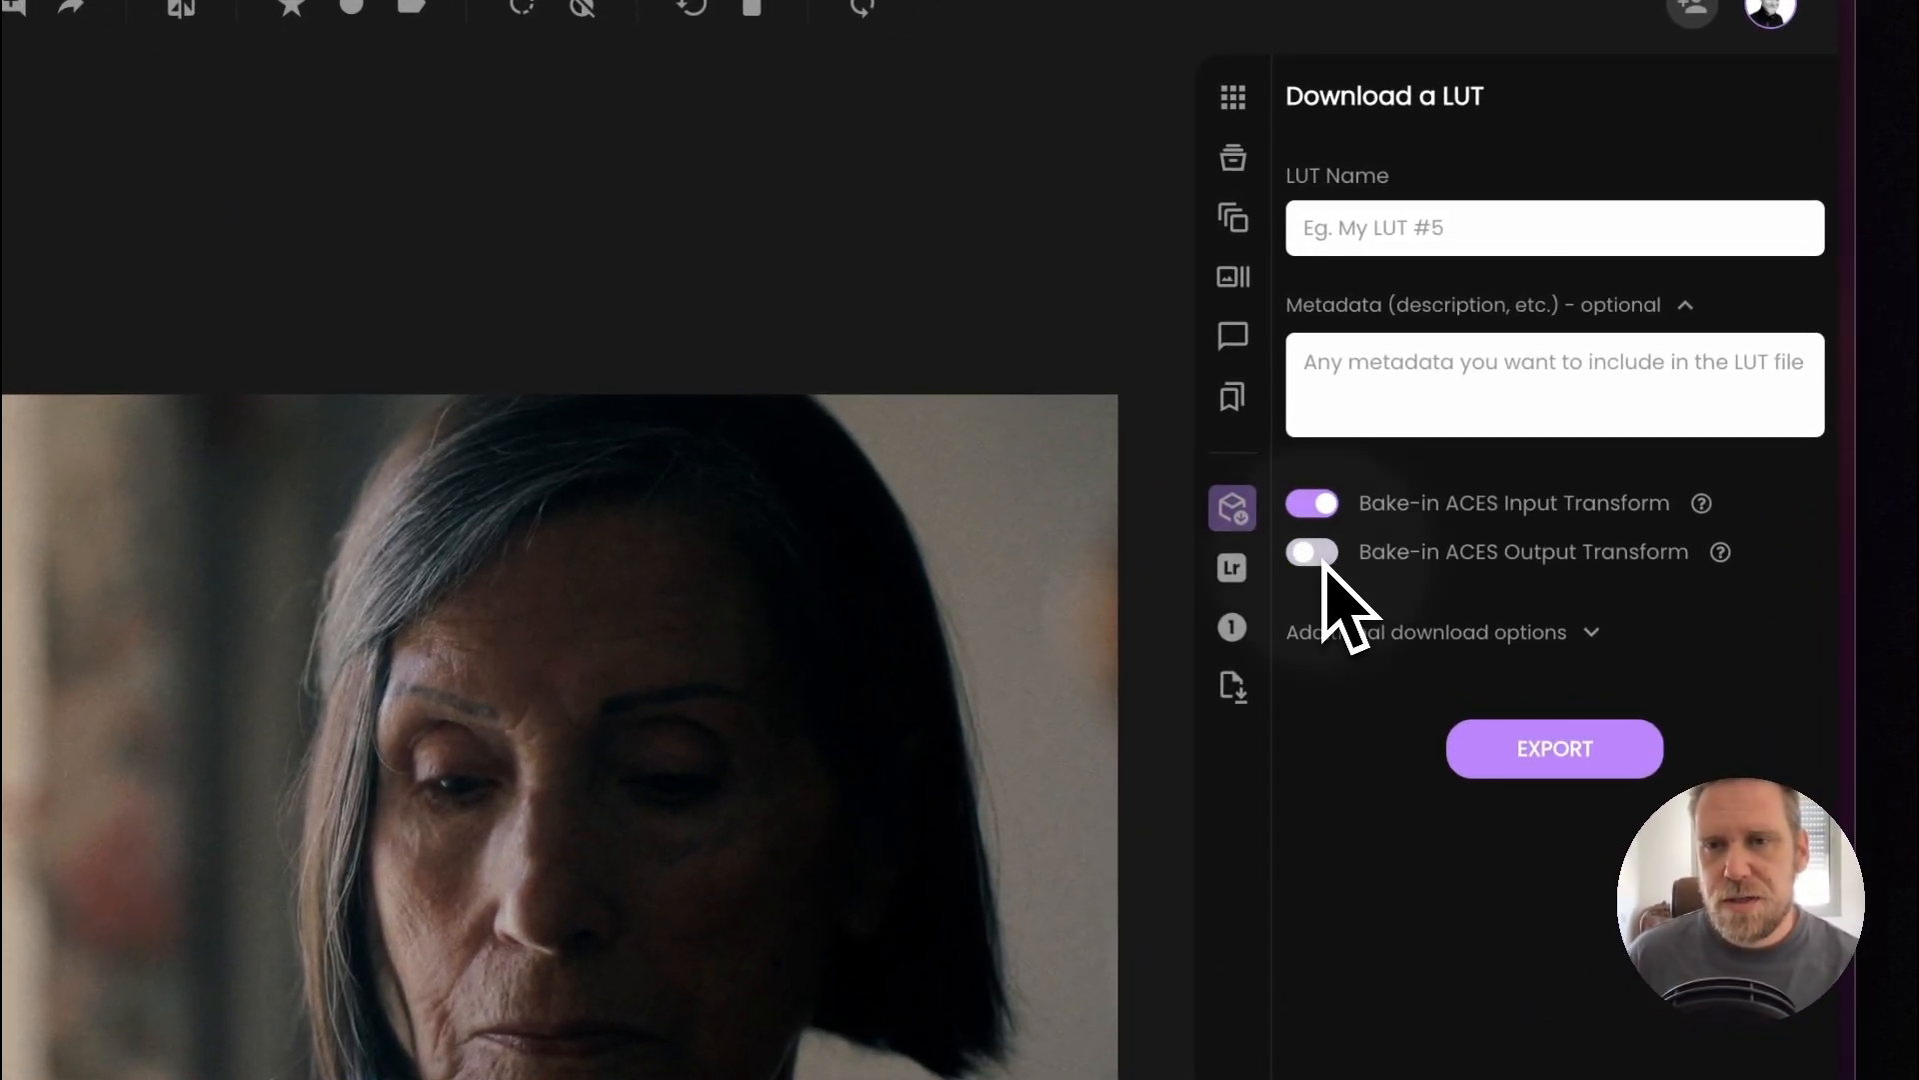
left_click(1340, 525)
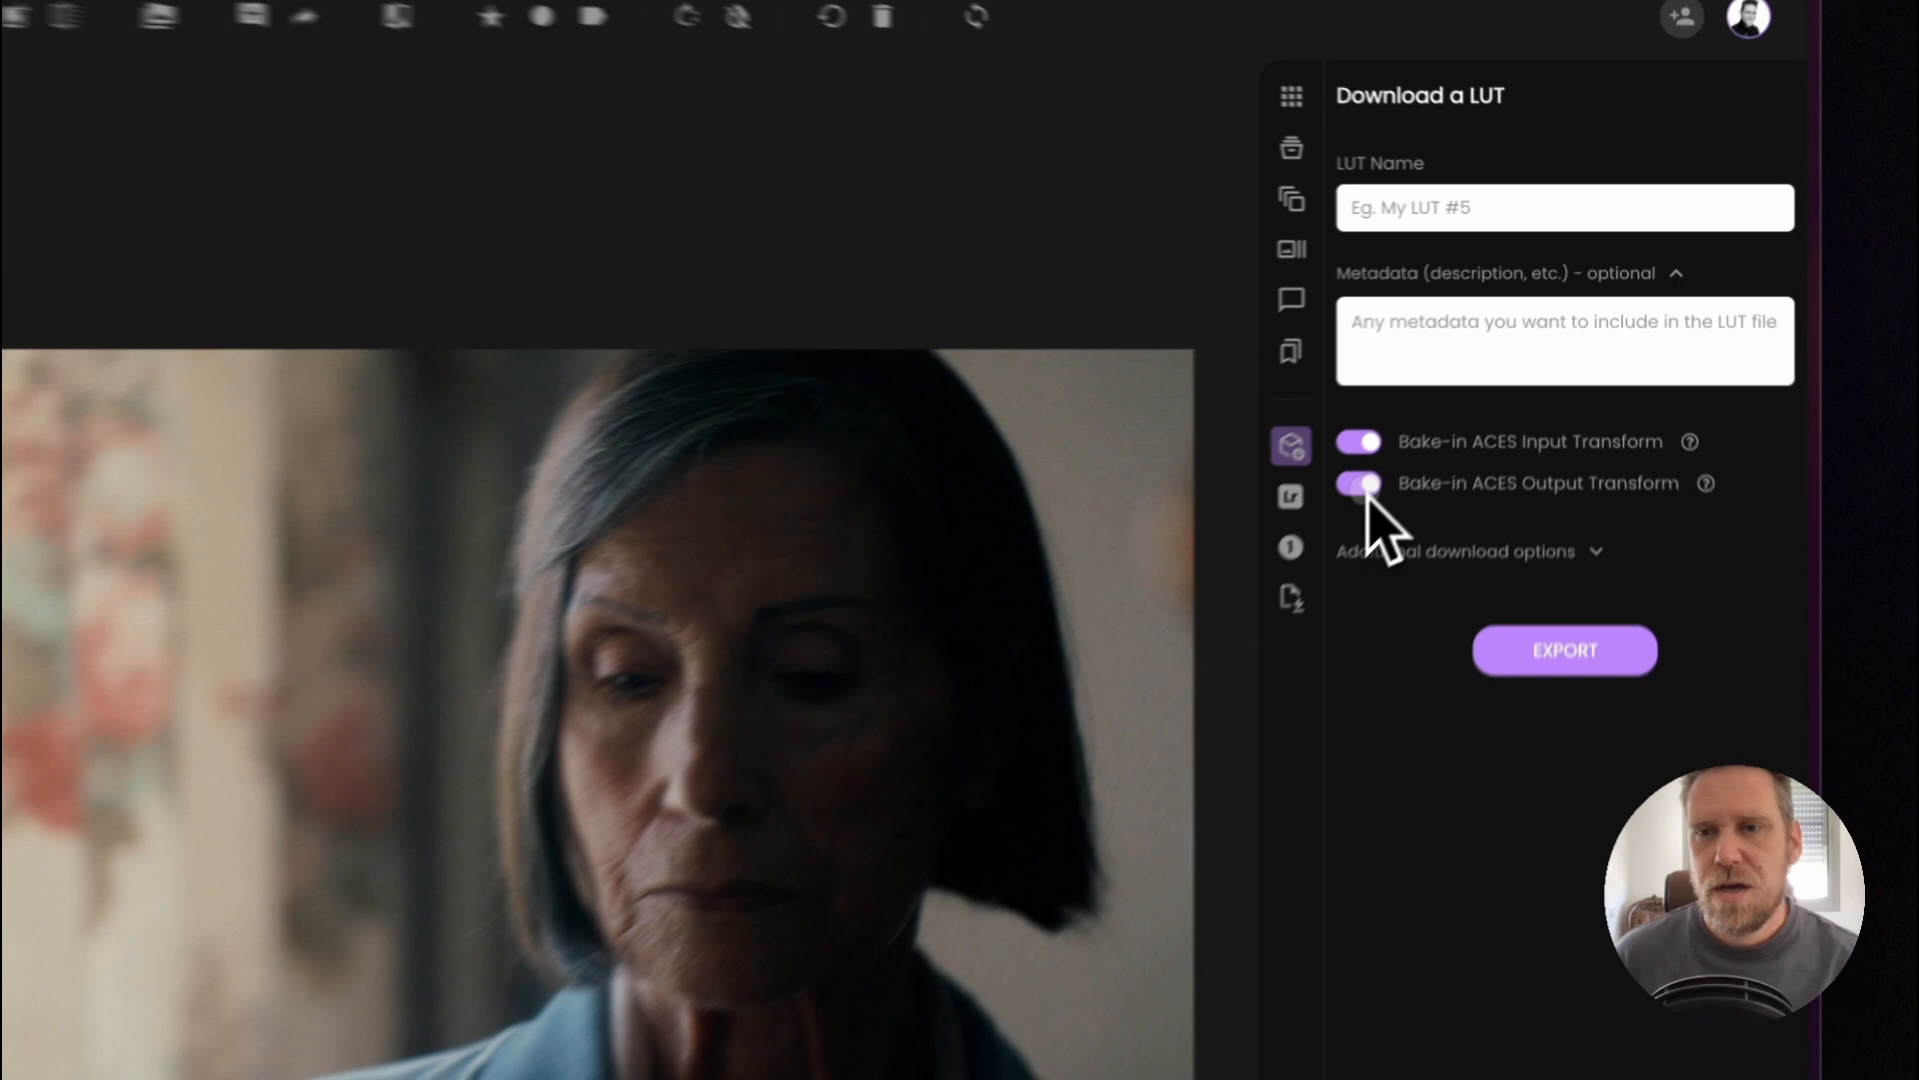
left_click(1473, 379)
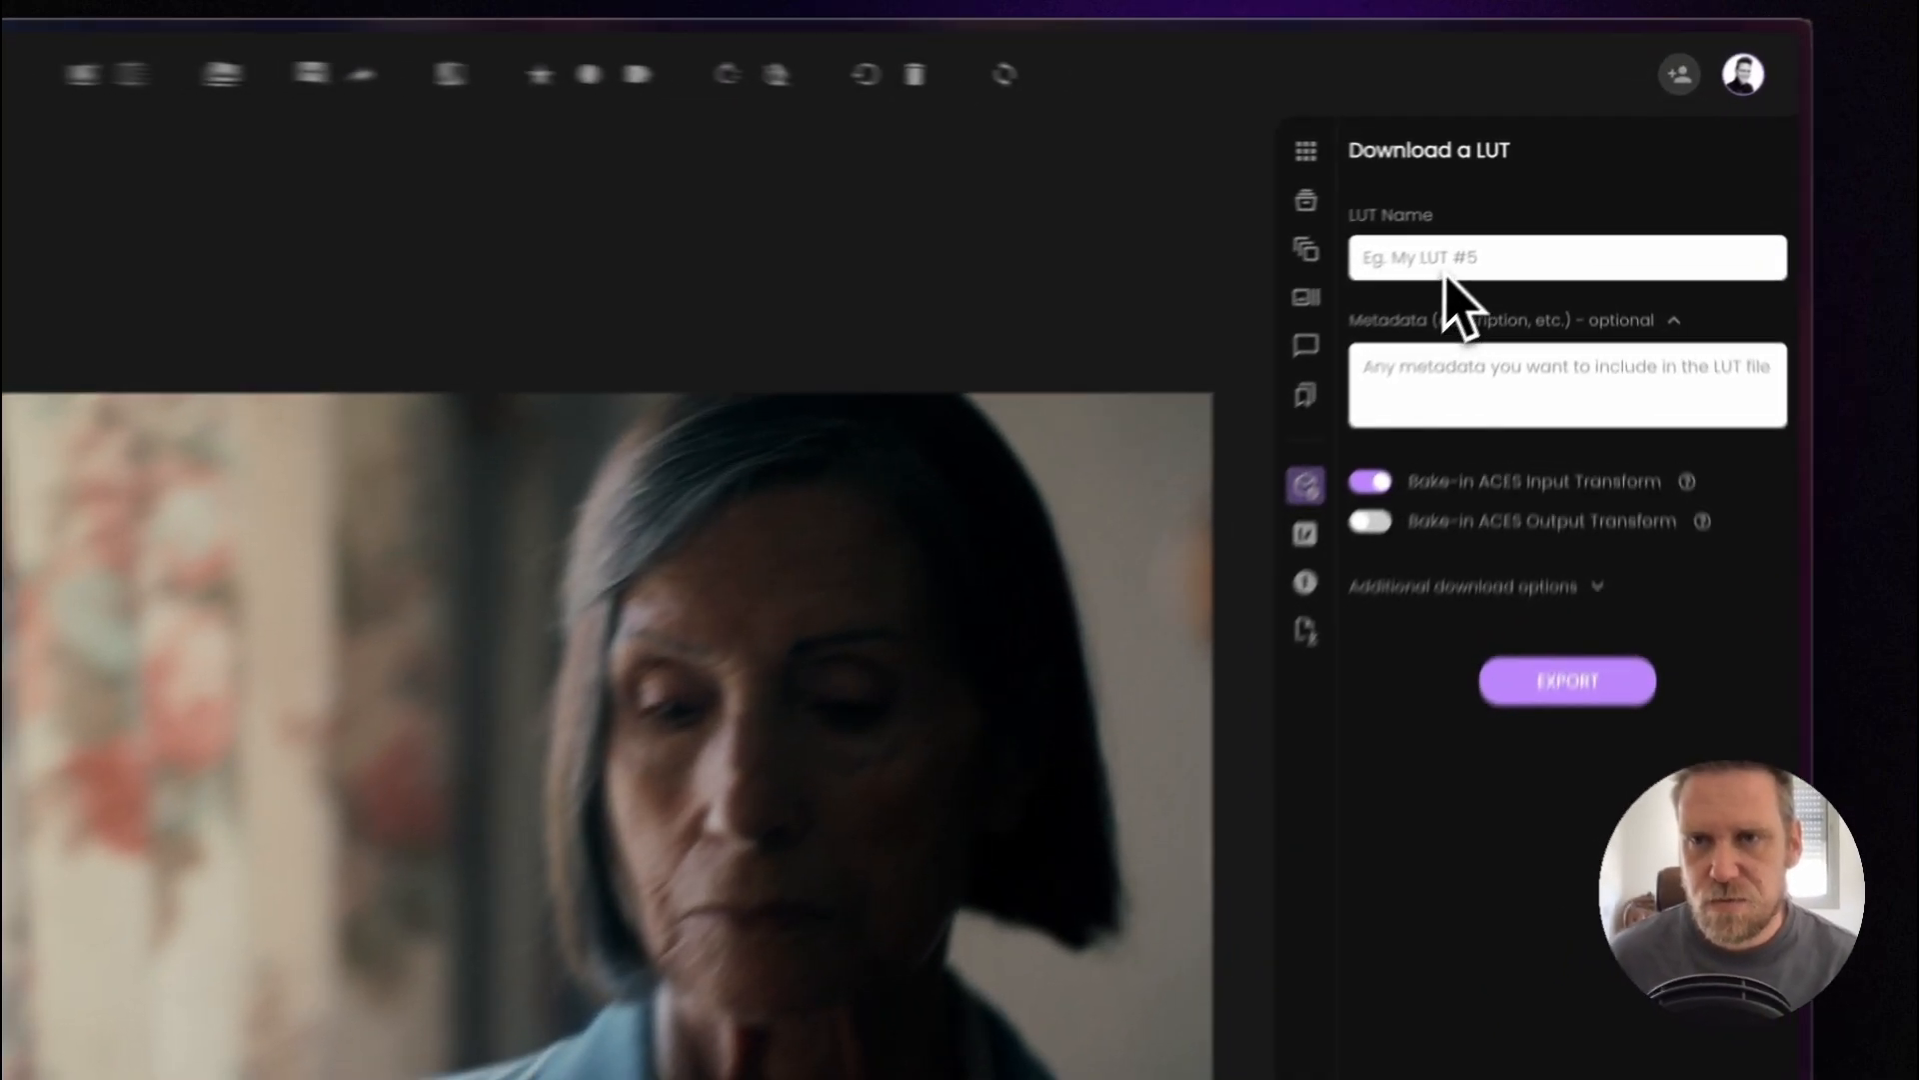
left_click(1522, 214)
type("Test")
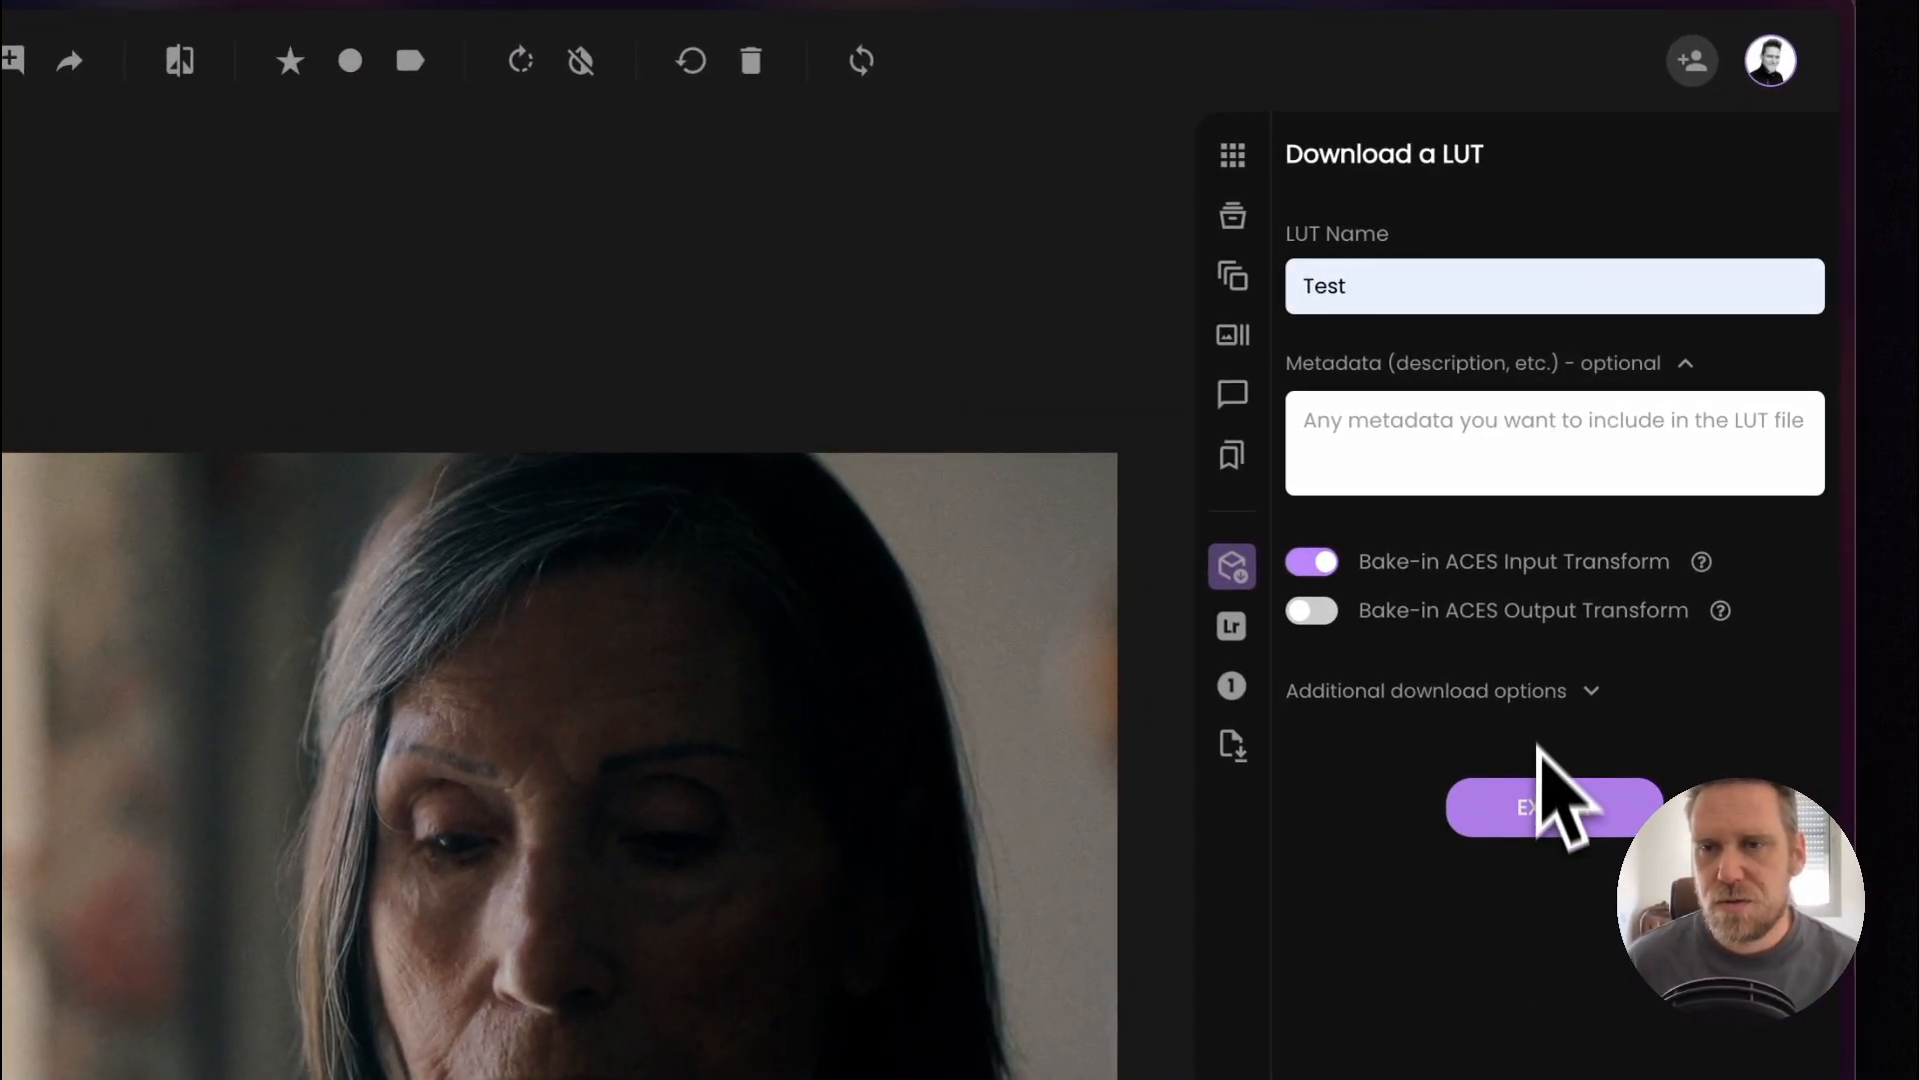
left_click(1540, 800)
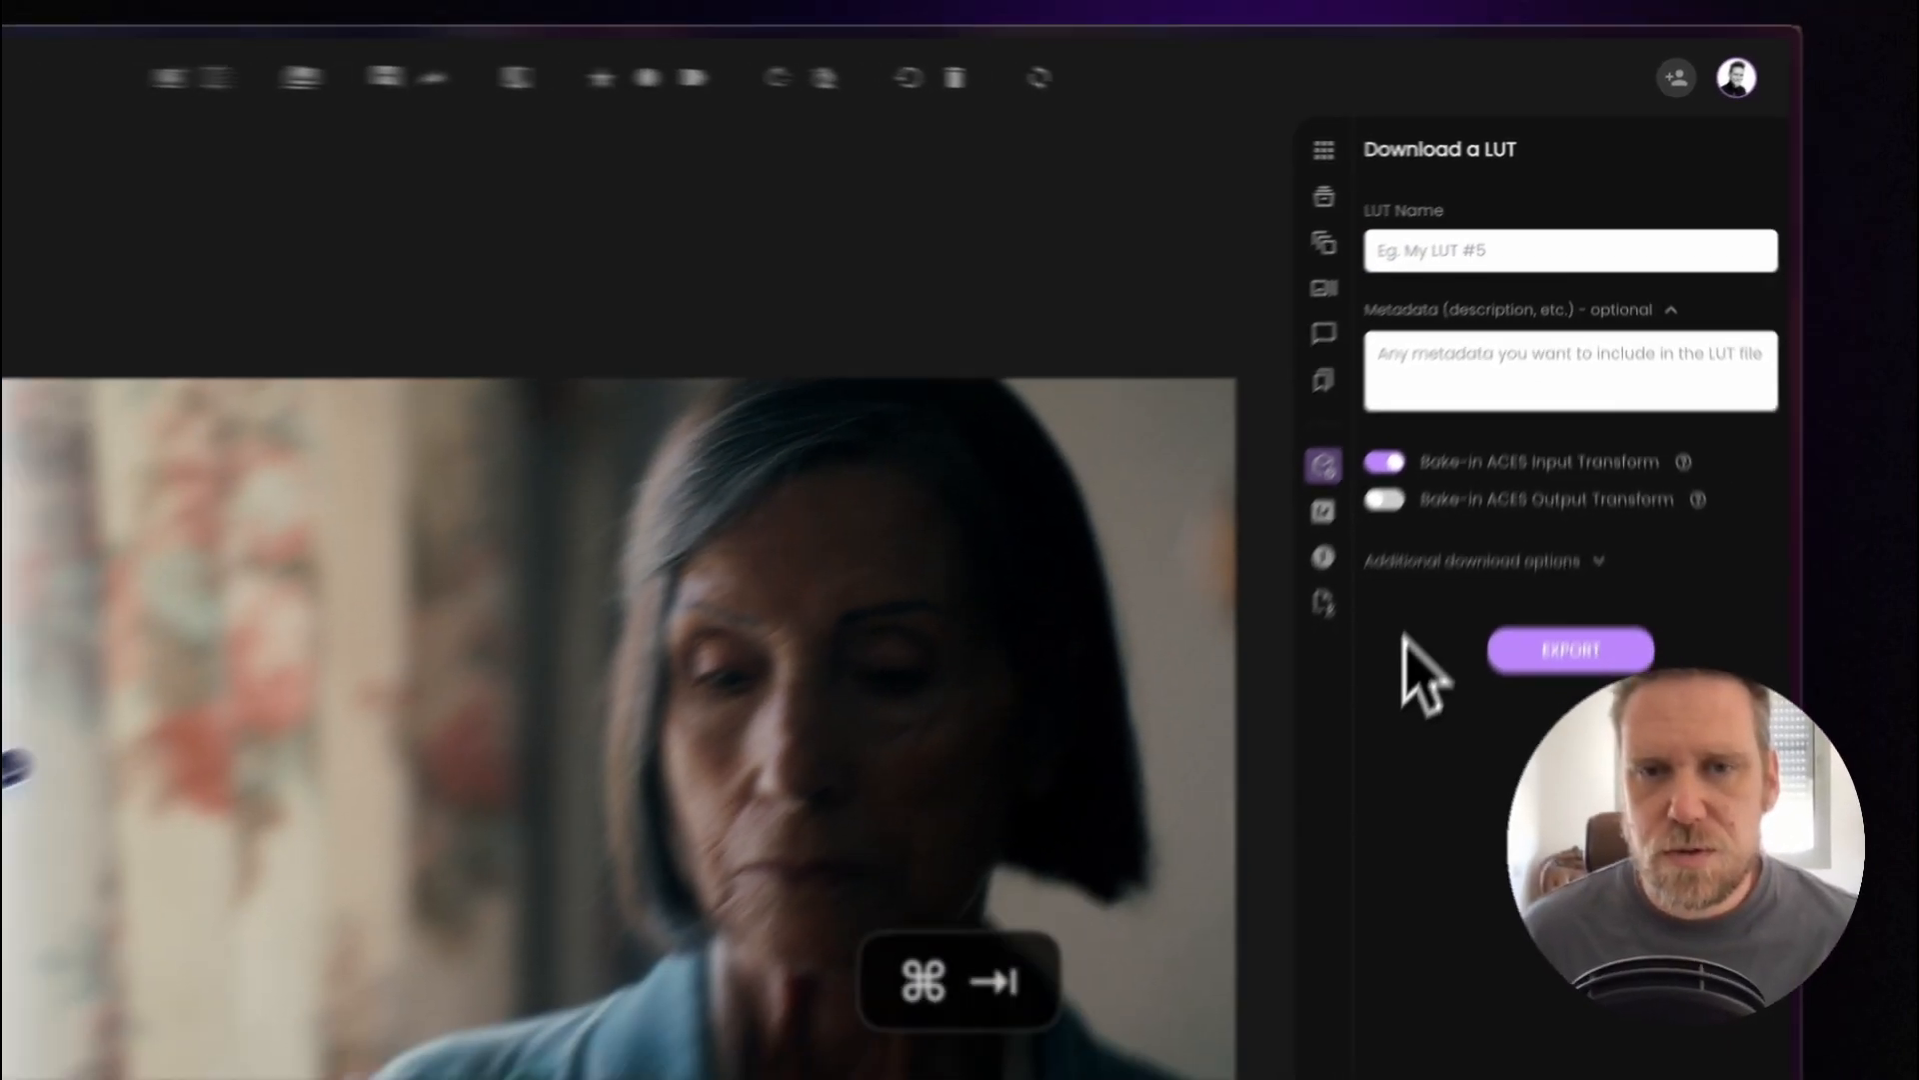
key("super+Tab")
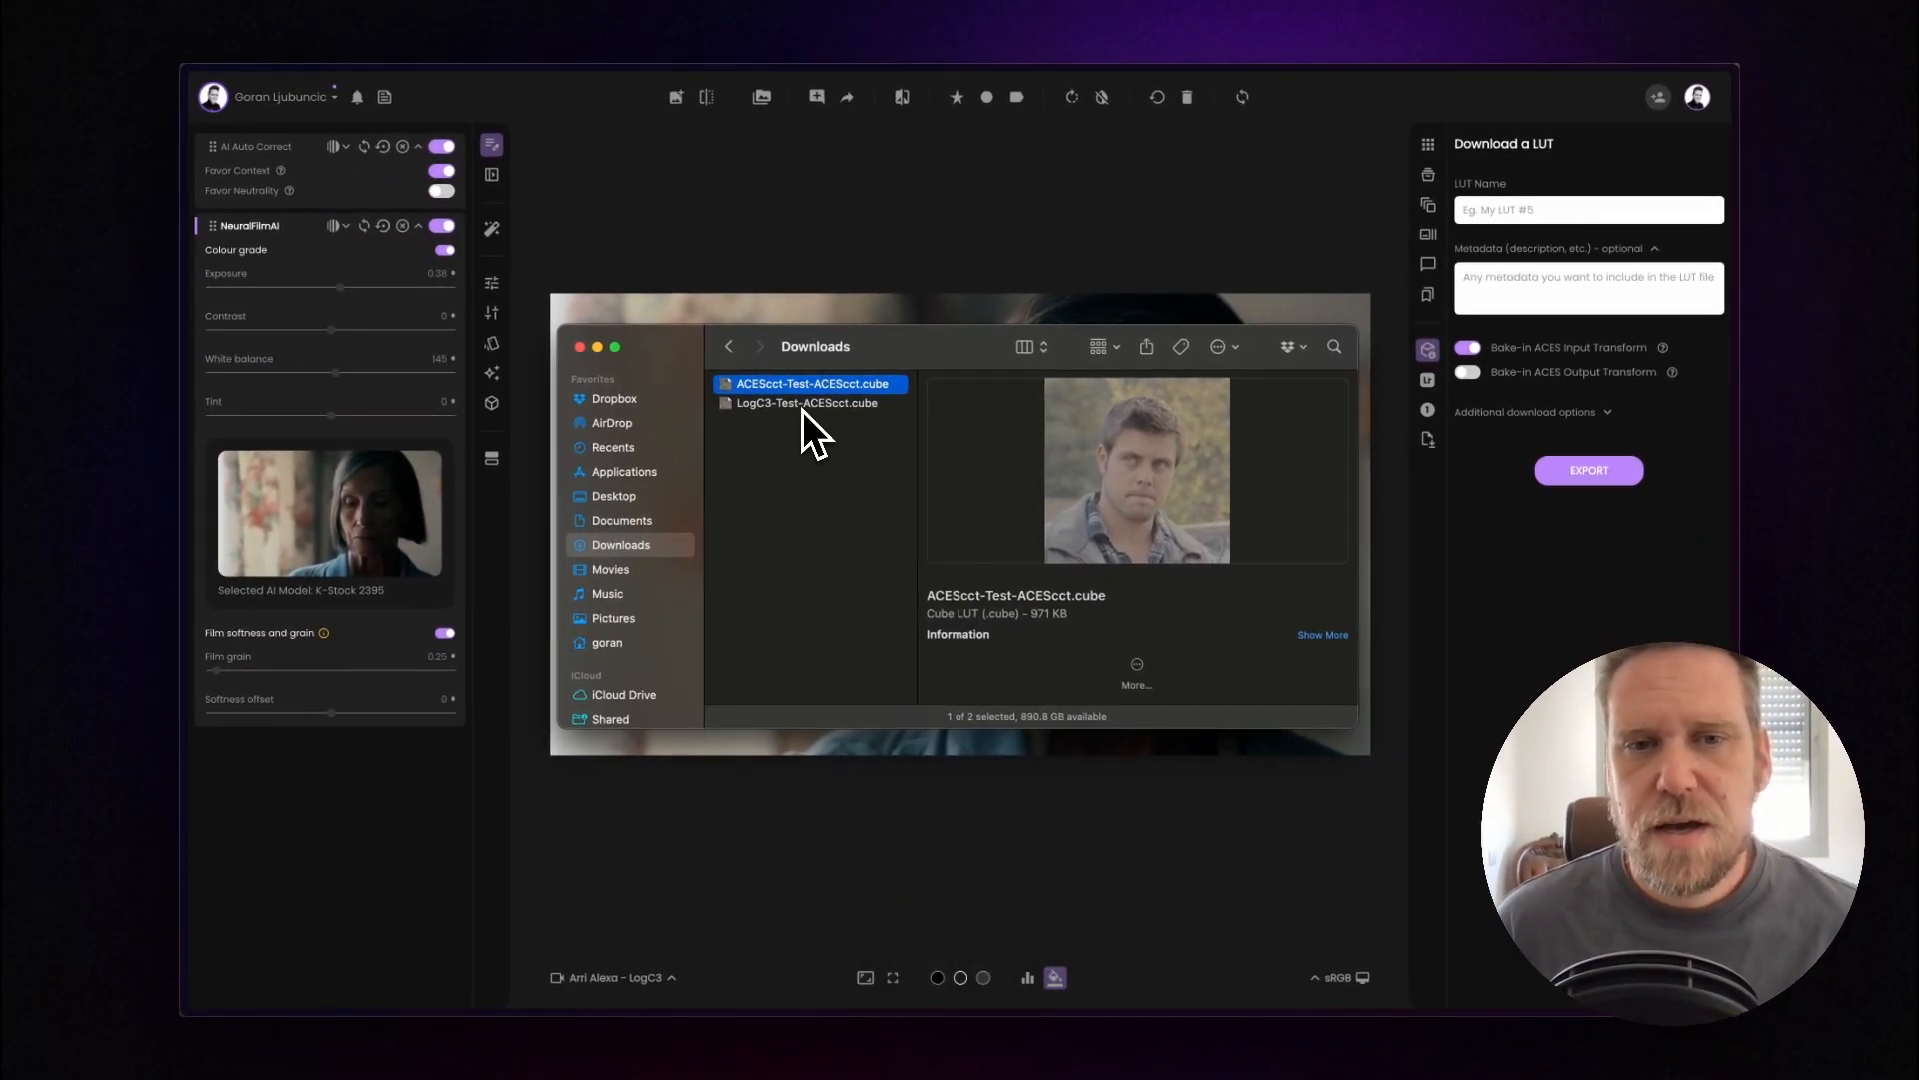
Preview LogC3-Test-ACEScct.cube, delete both LUT files from Downloads, and return to the grading app
left_click(796, 405)
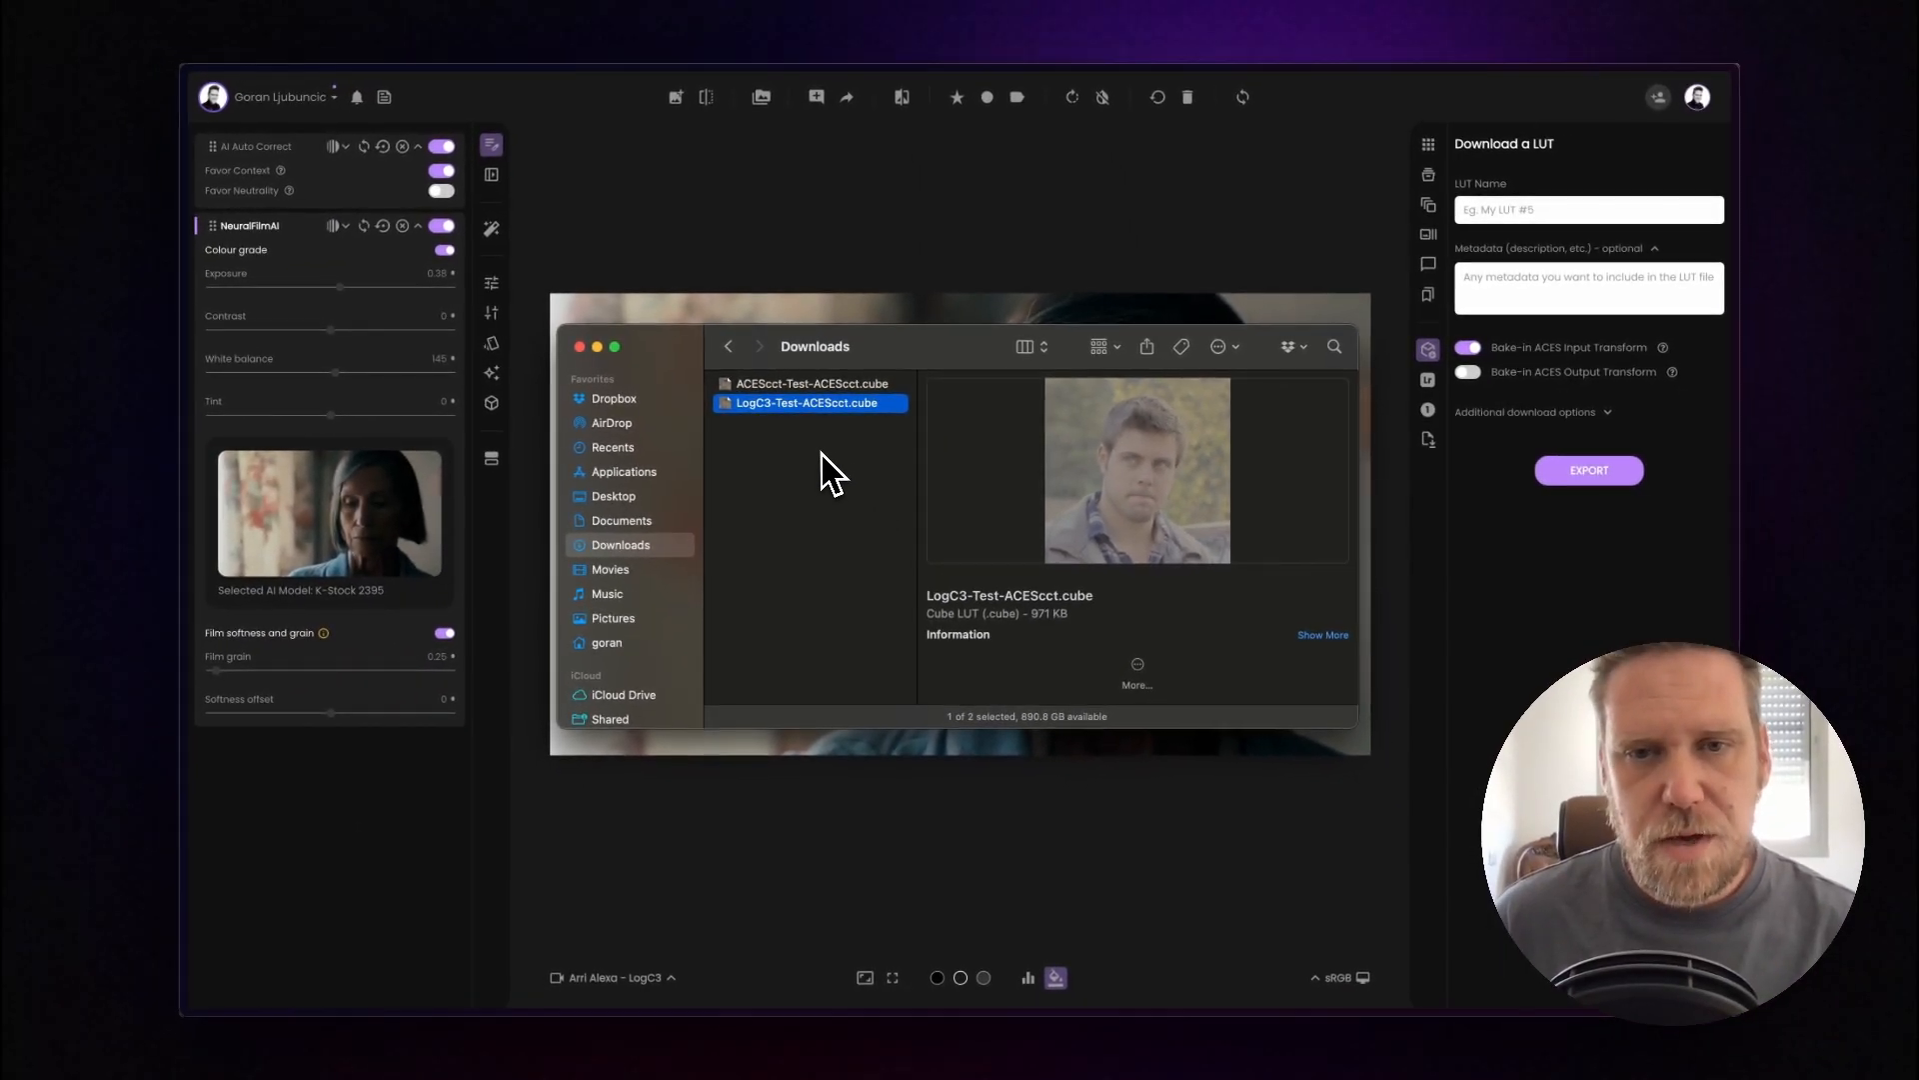
left_click_drag(829, 451, 817, 380)
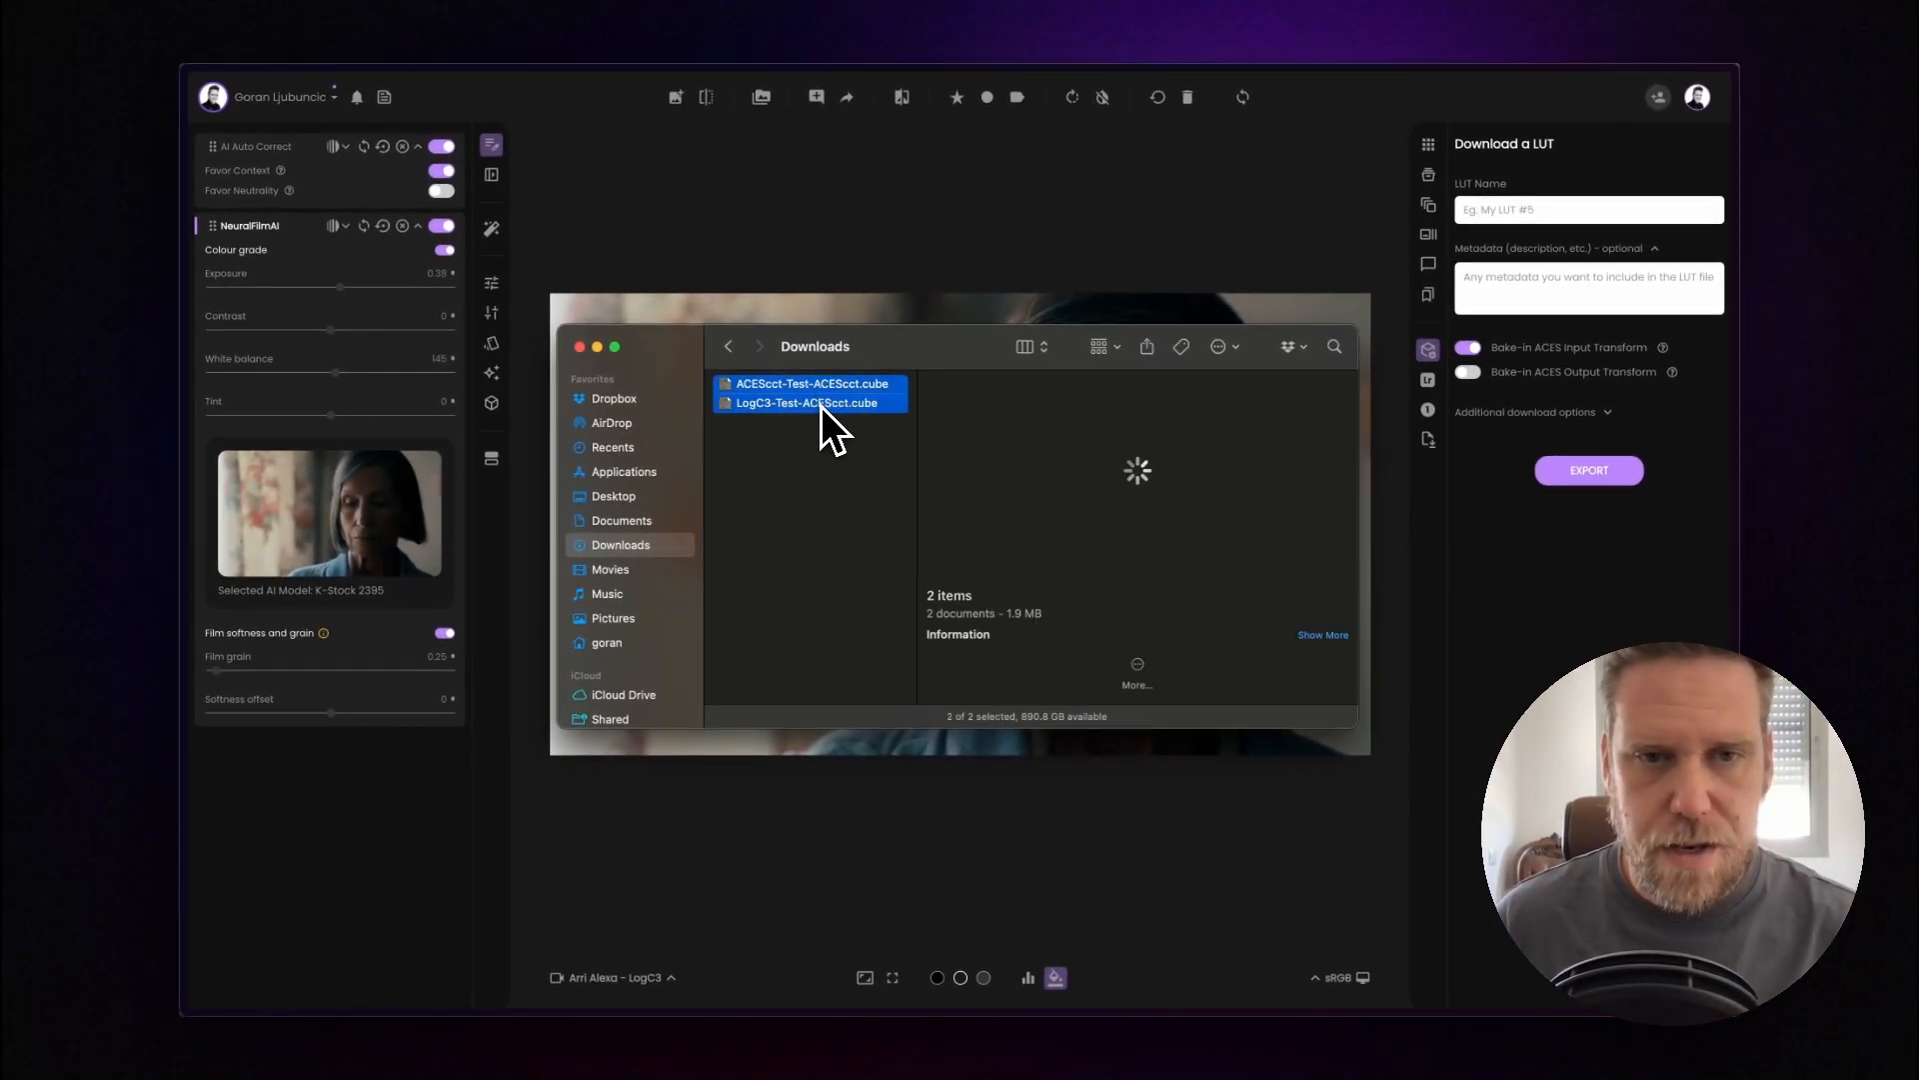
key("super+BackSpace")
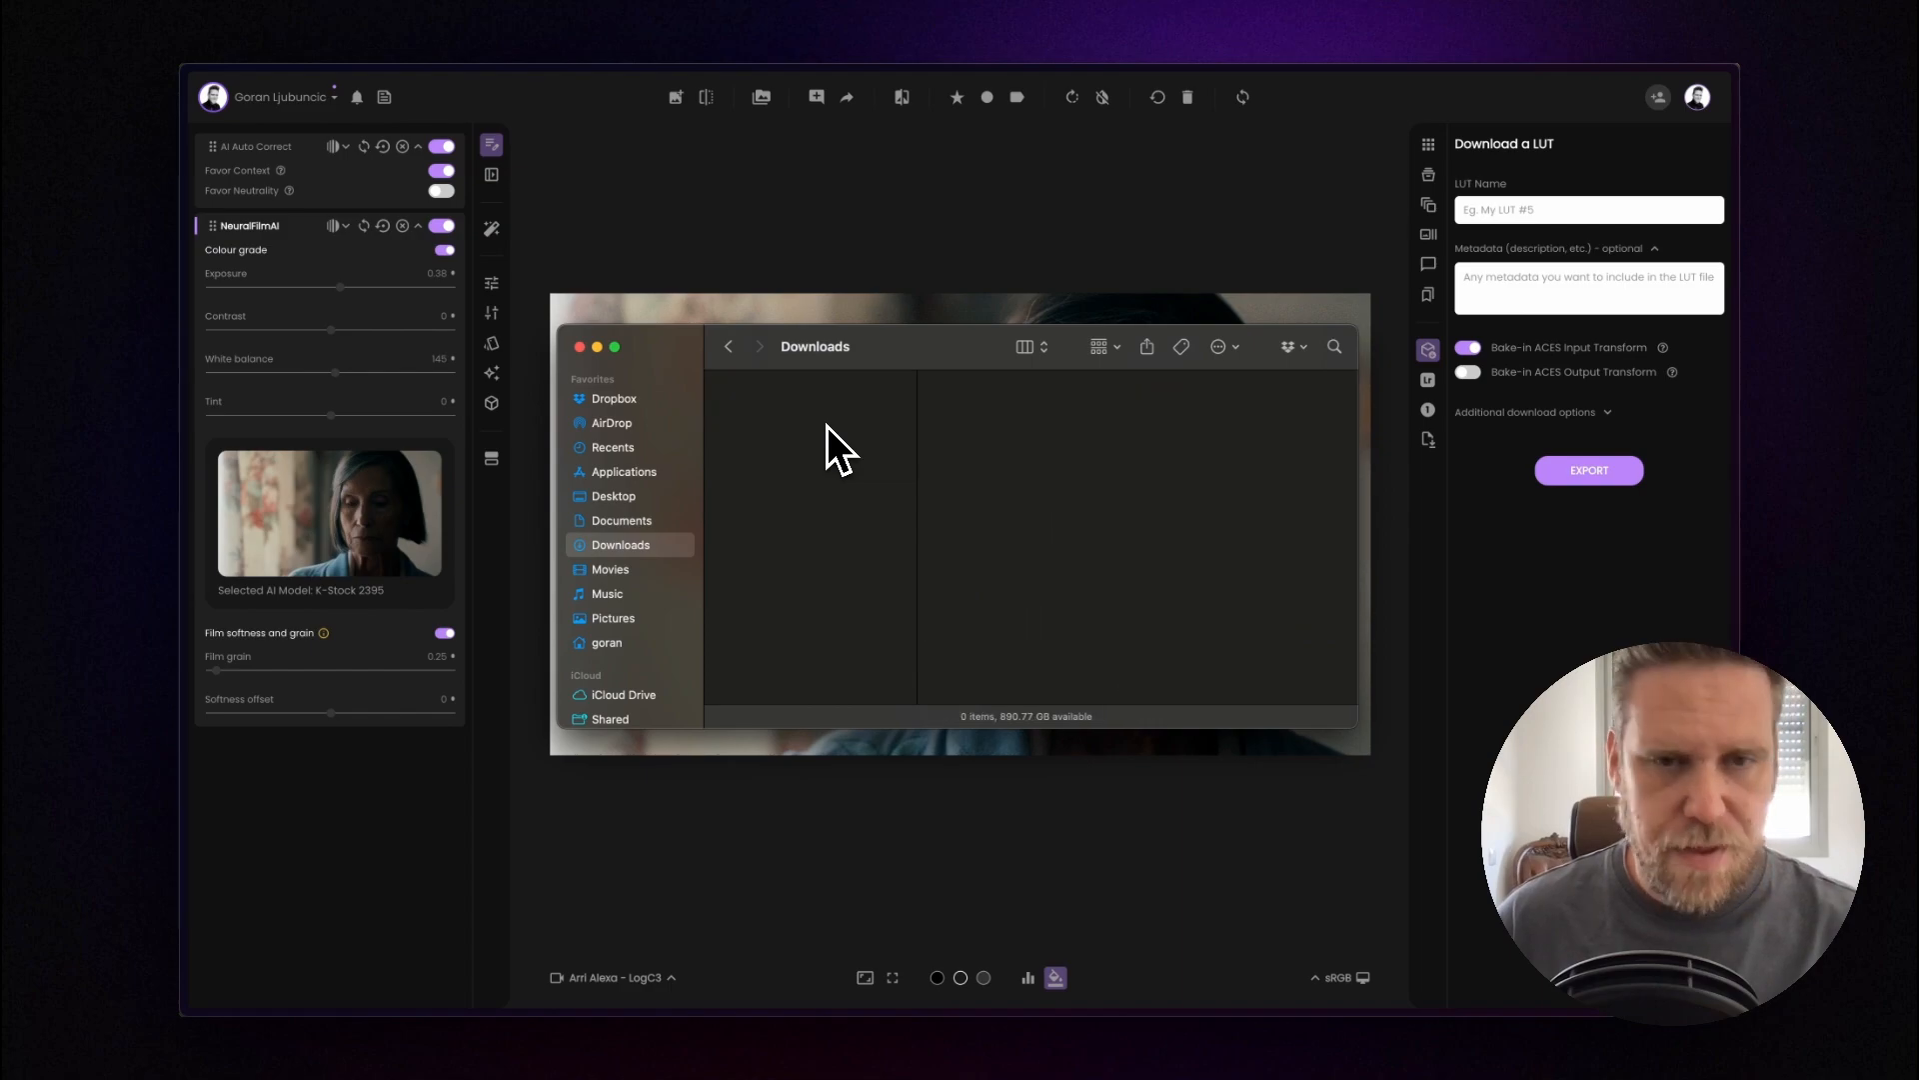
left_click(873, 238)
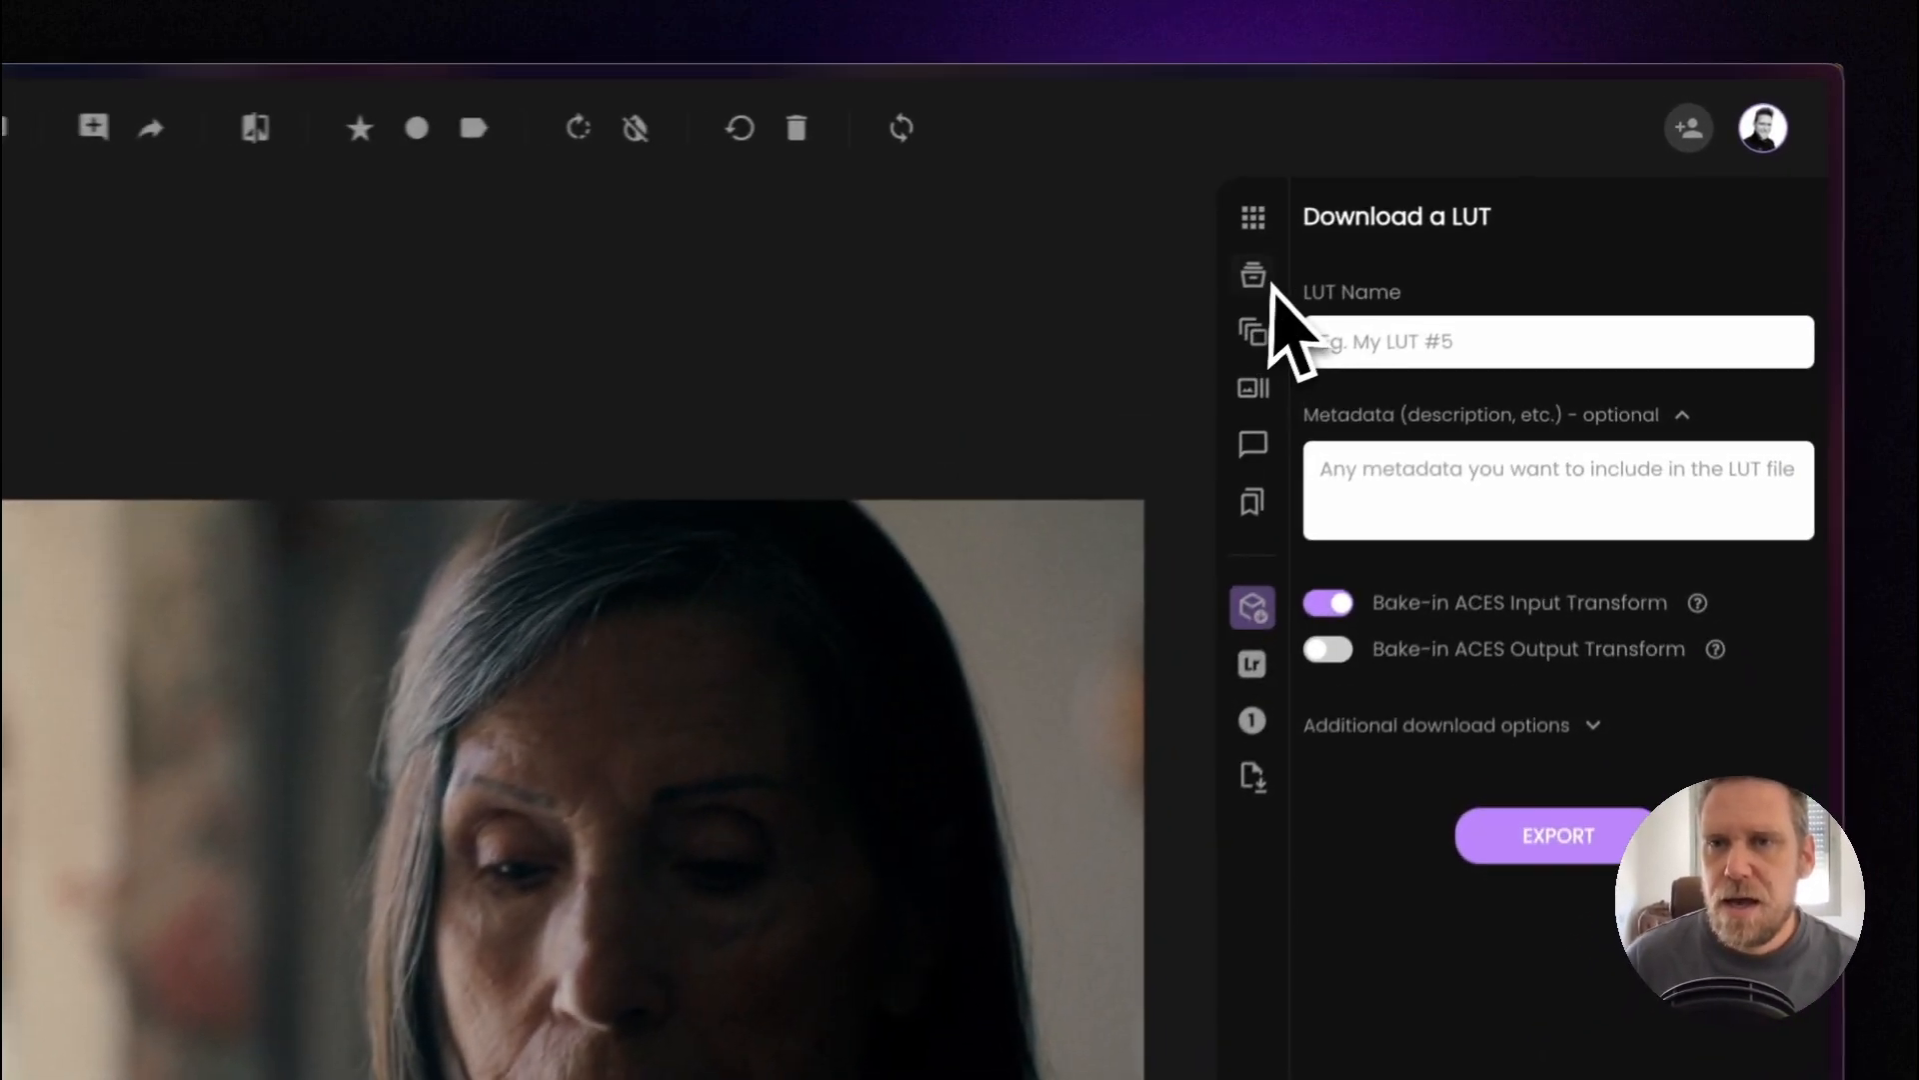
left_click(1428, 175)
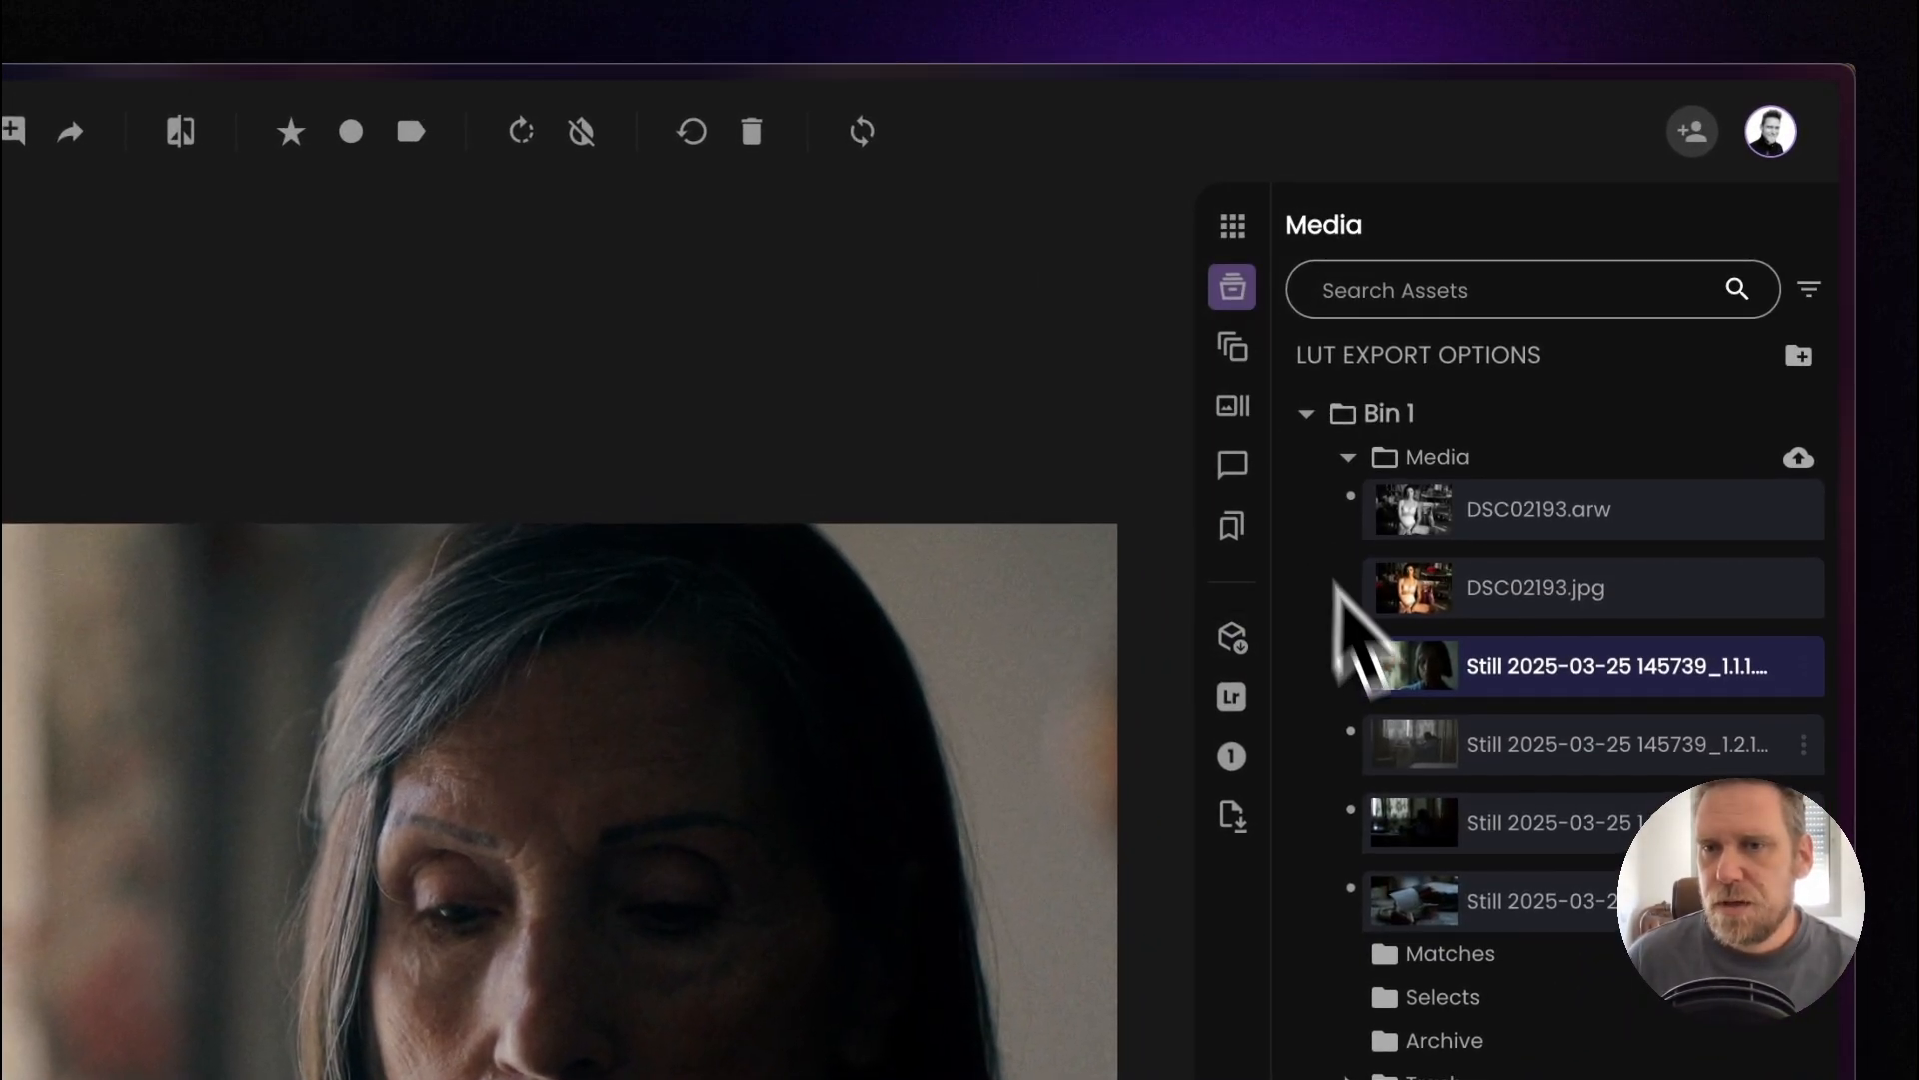
left_click(1430, 752)
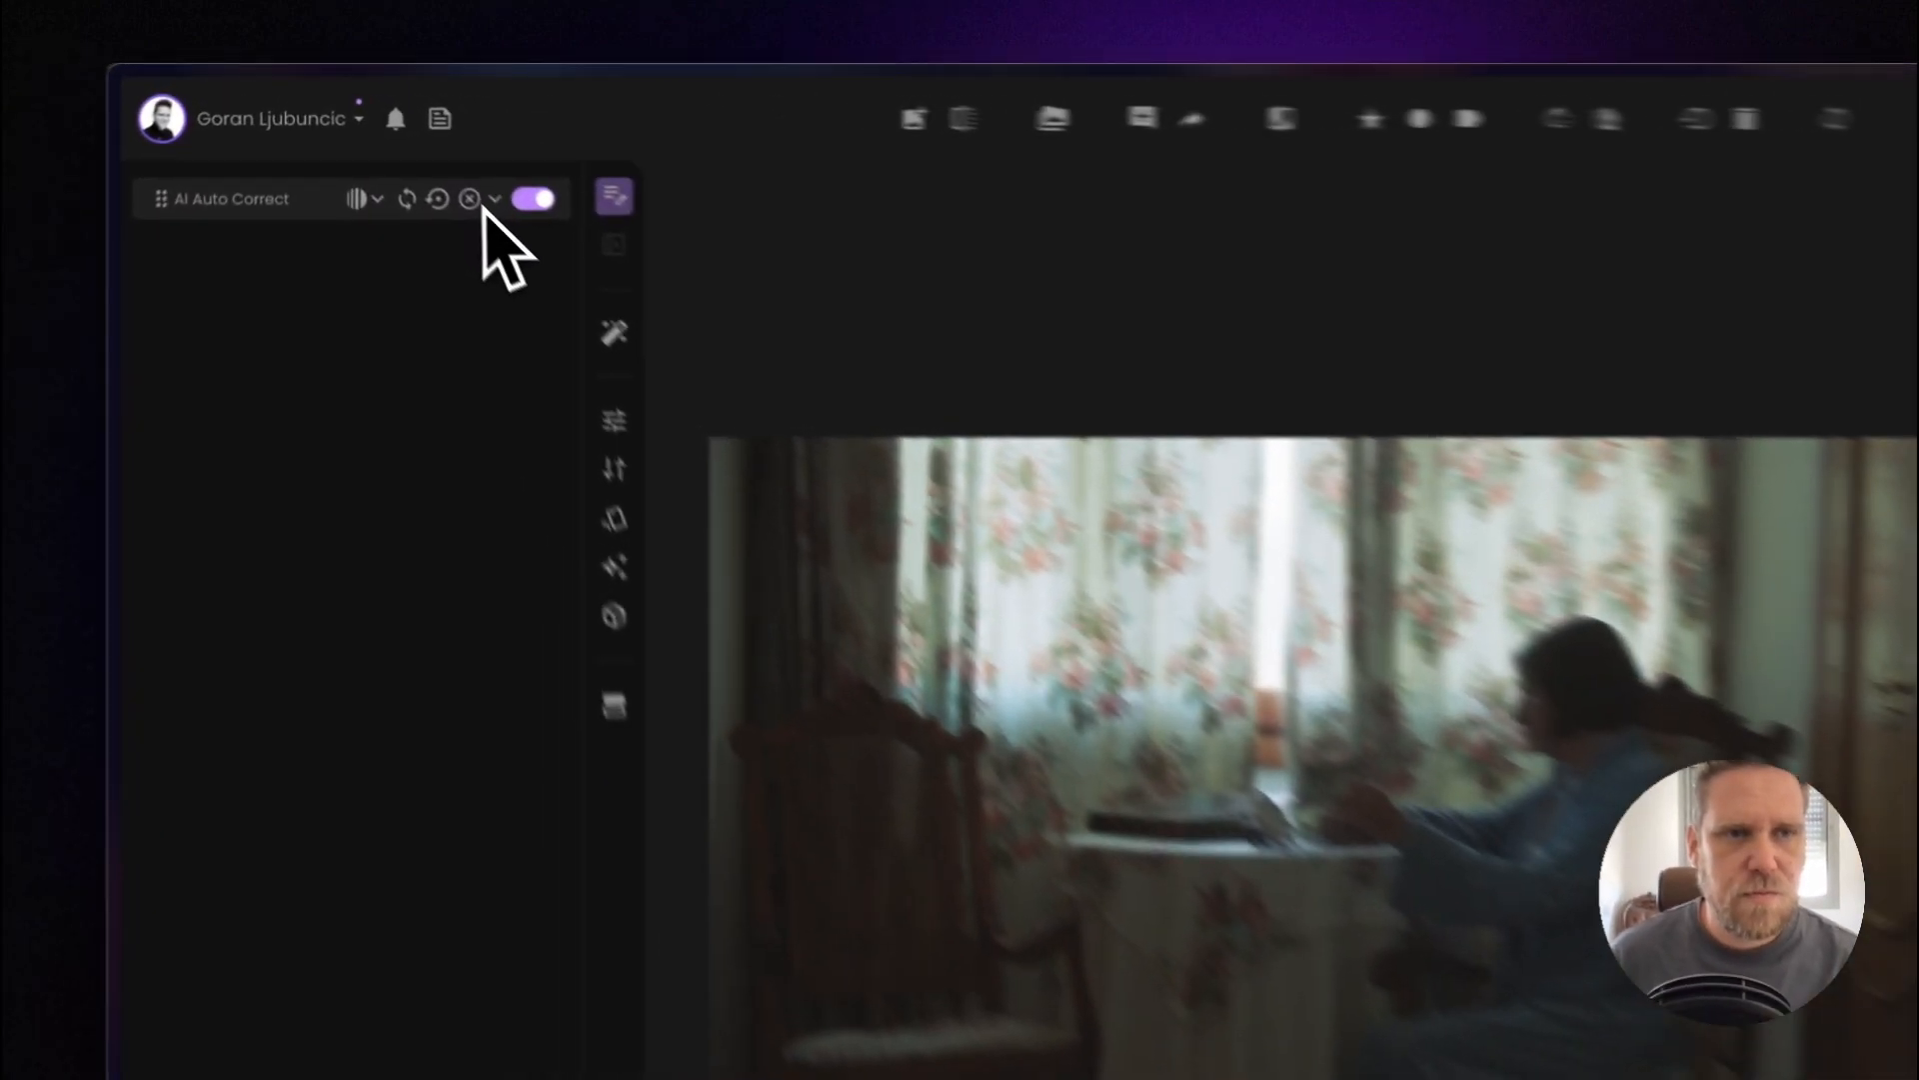
left_click(470, 199)
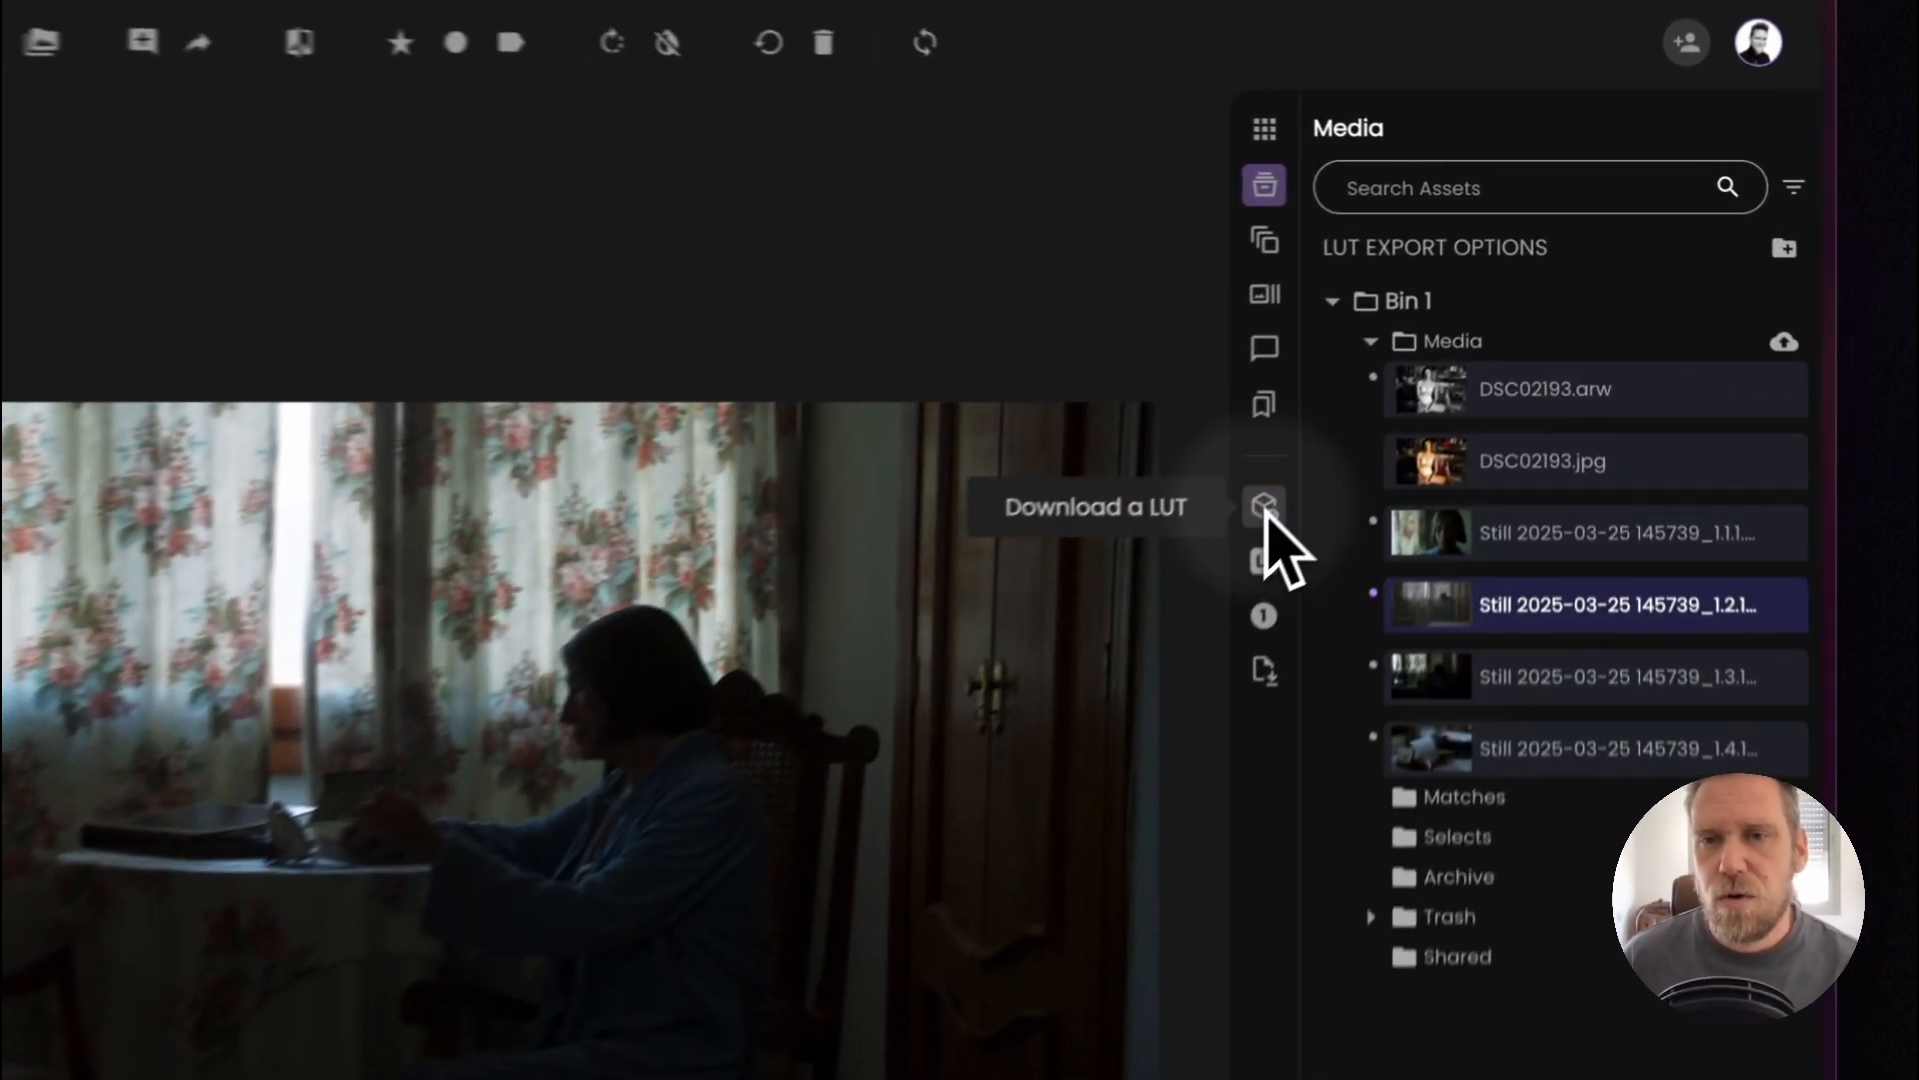
Export a LUT named Test for this still with only the ACES output transform baked in
left_click(1265, 507)
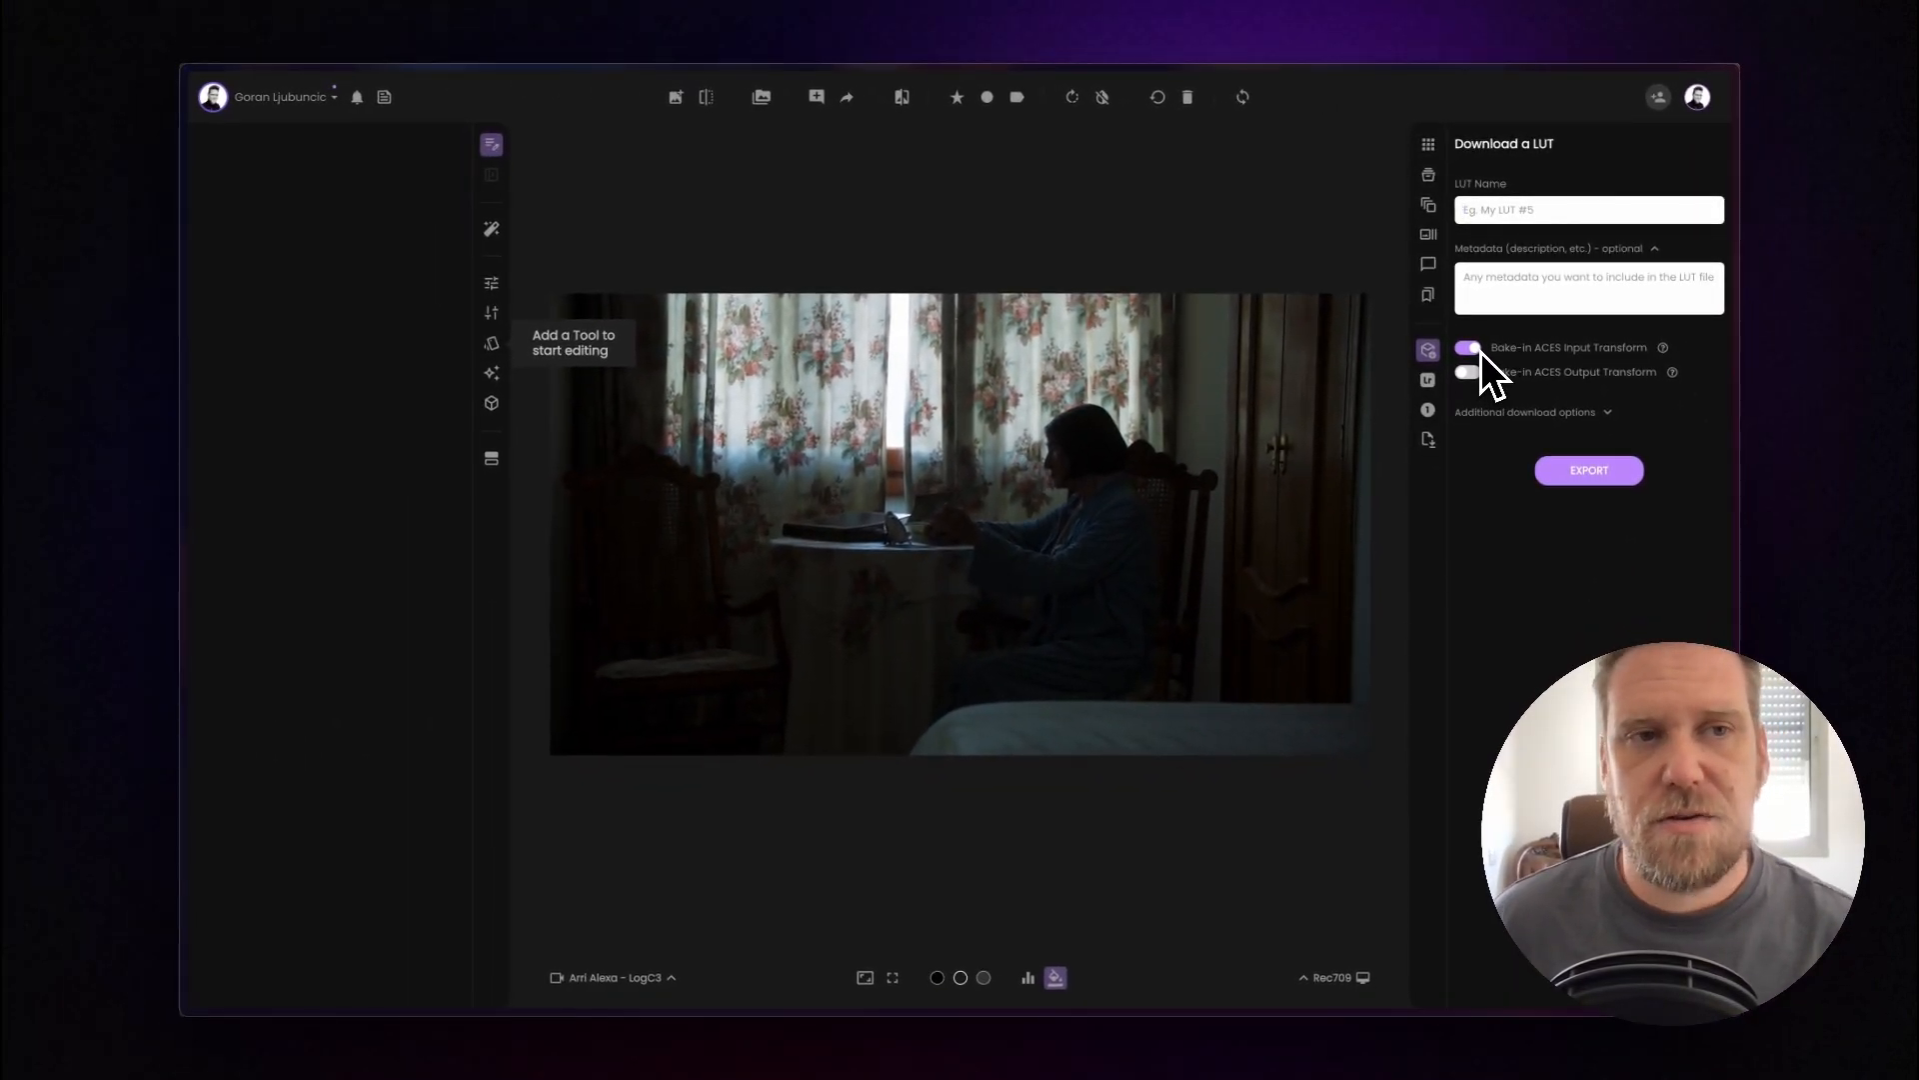
left_click(1530, 212)
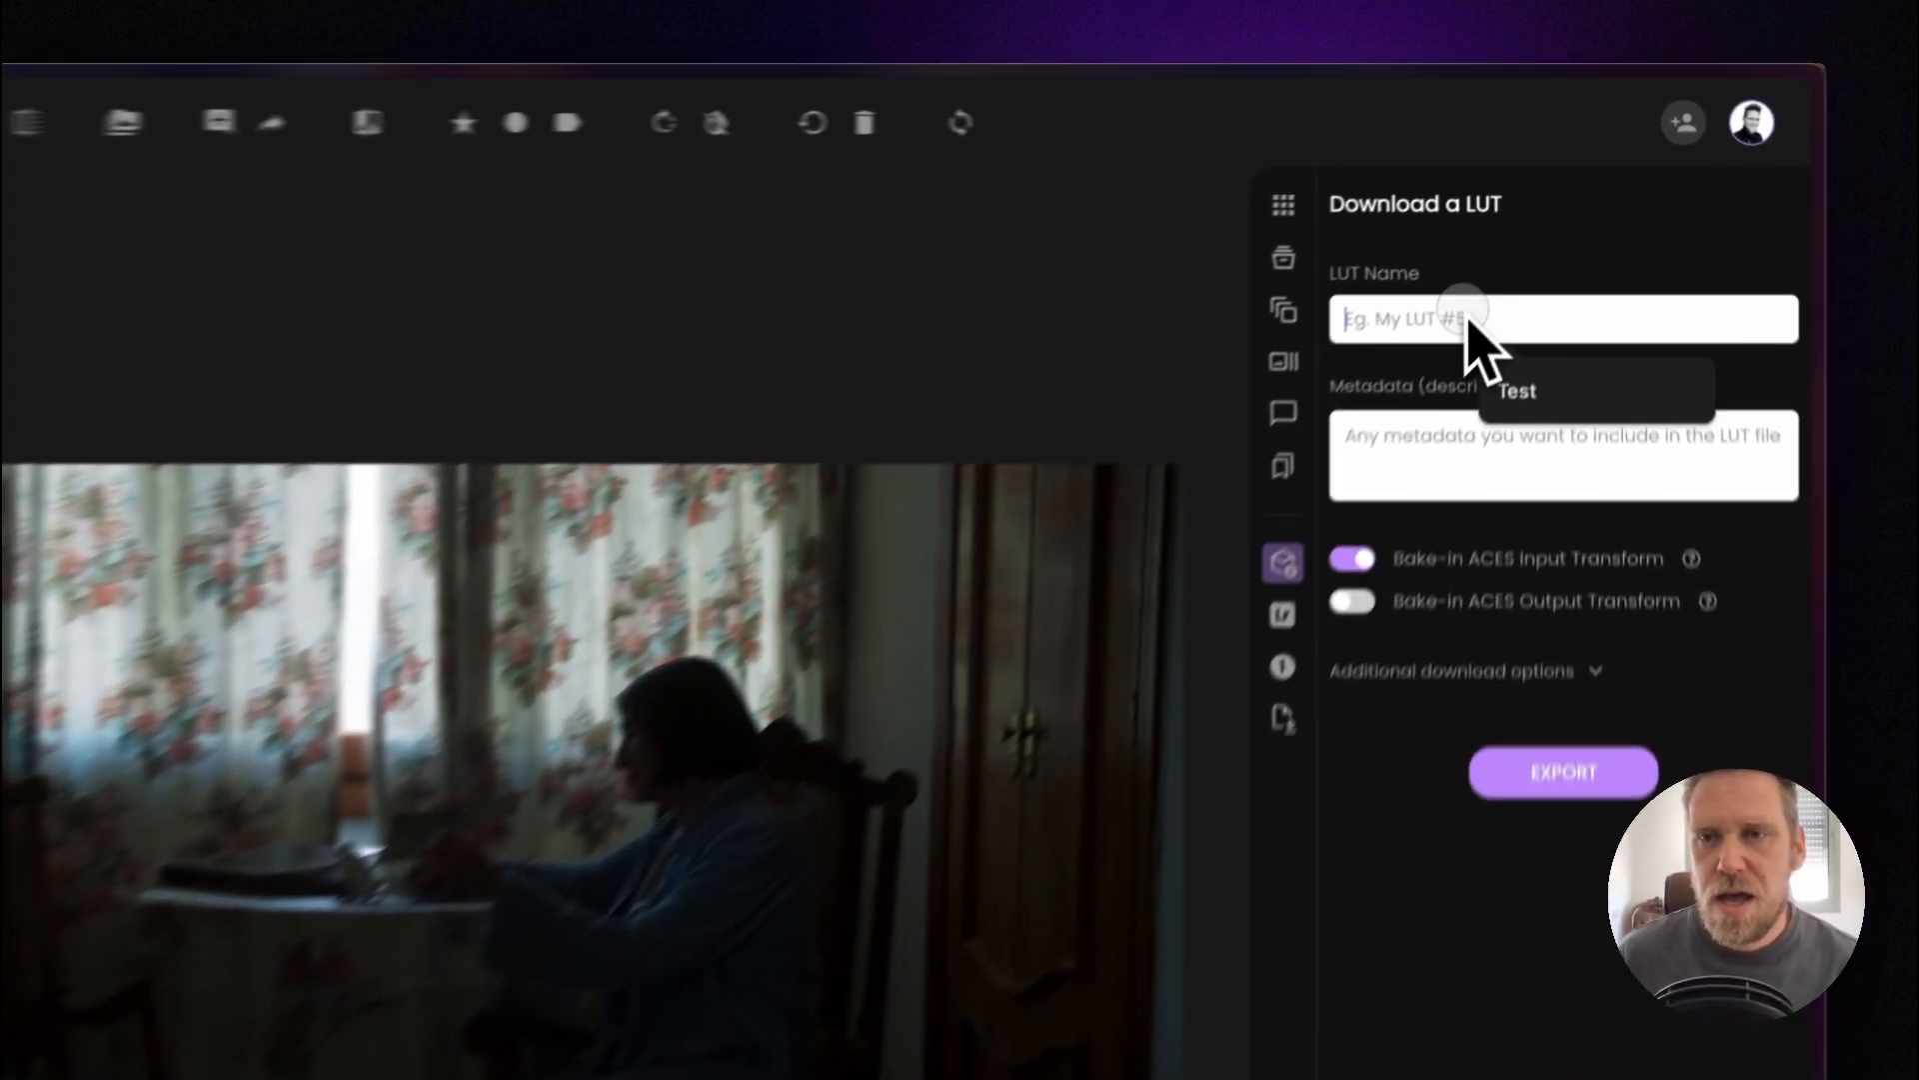
left_click(1569, 238)
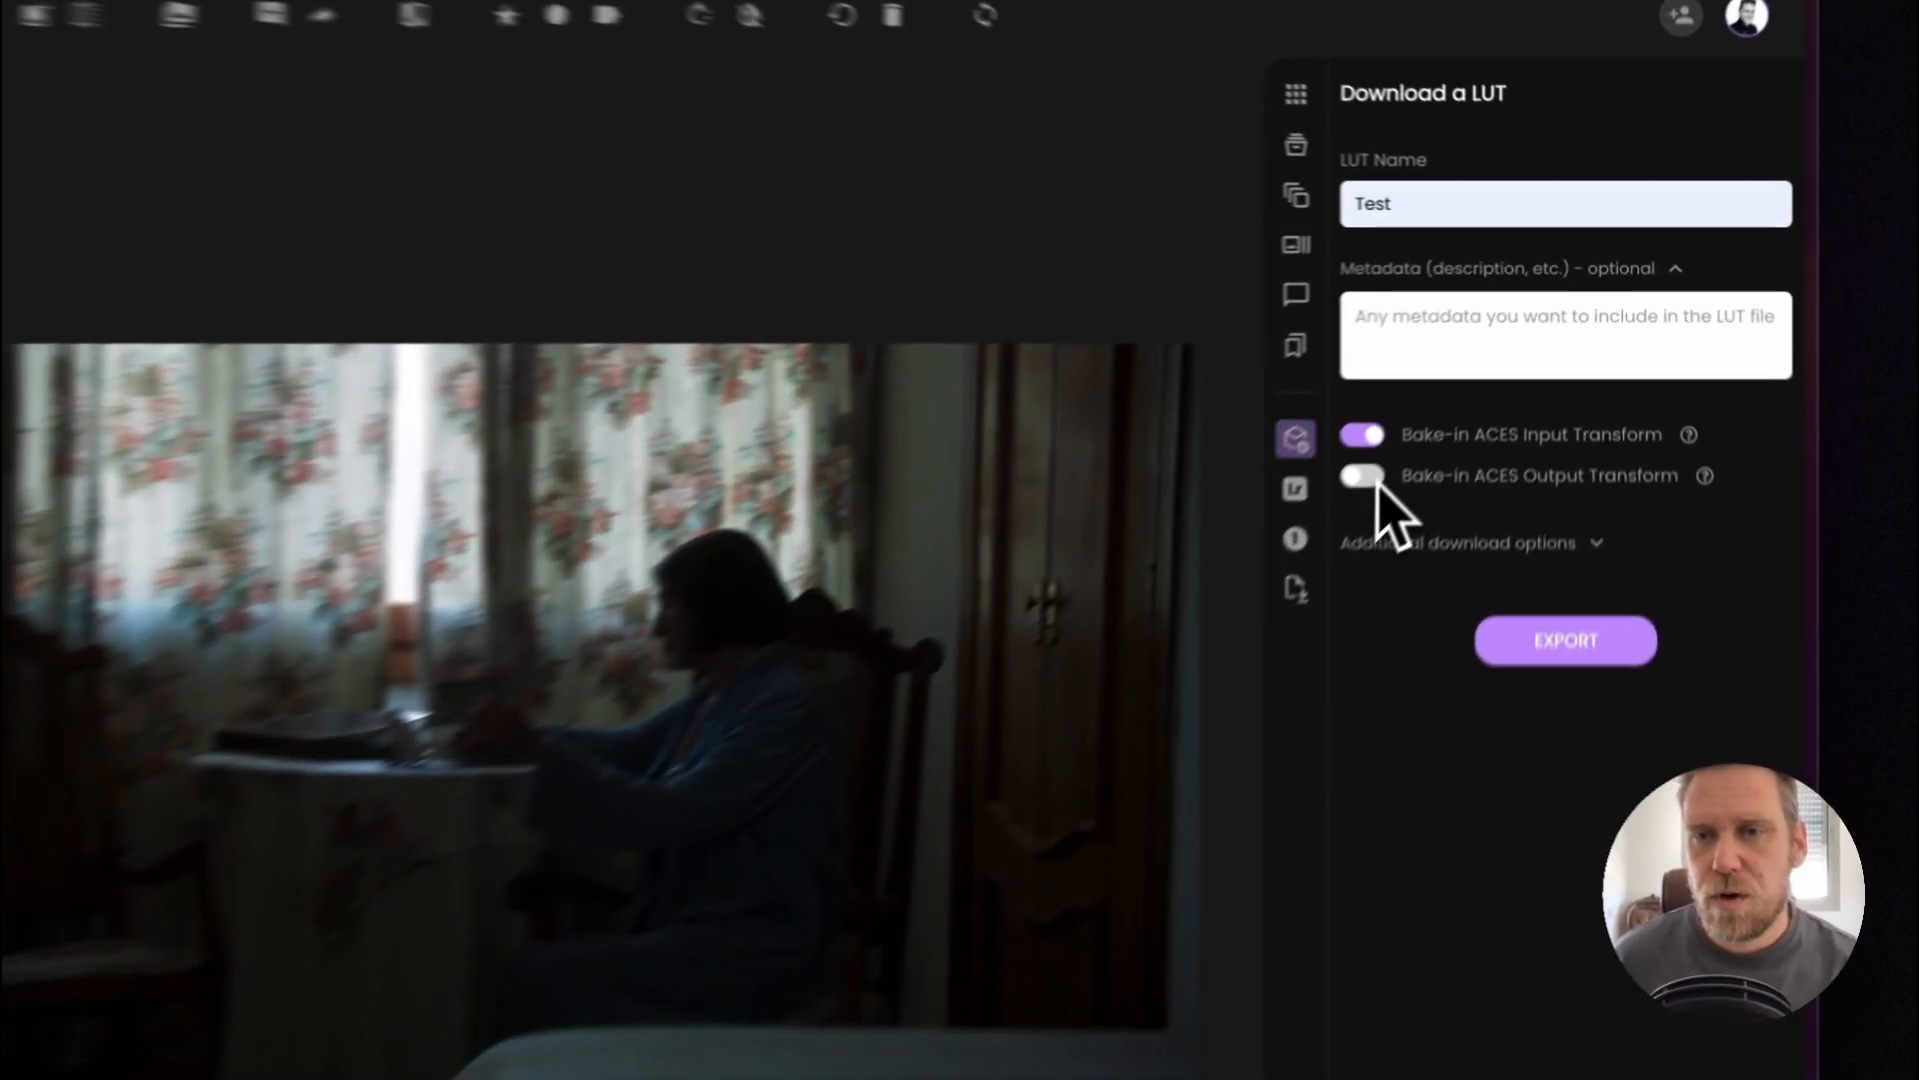
left_click(1467, 371)
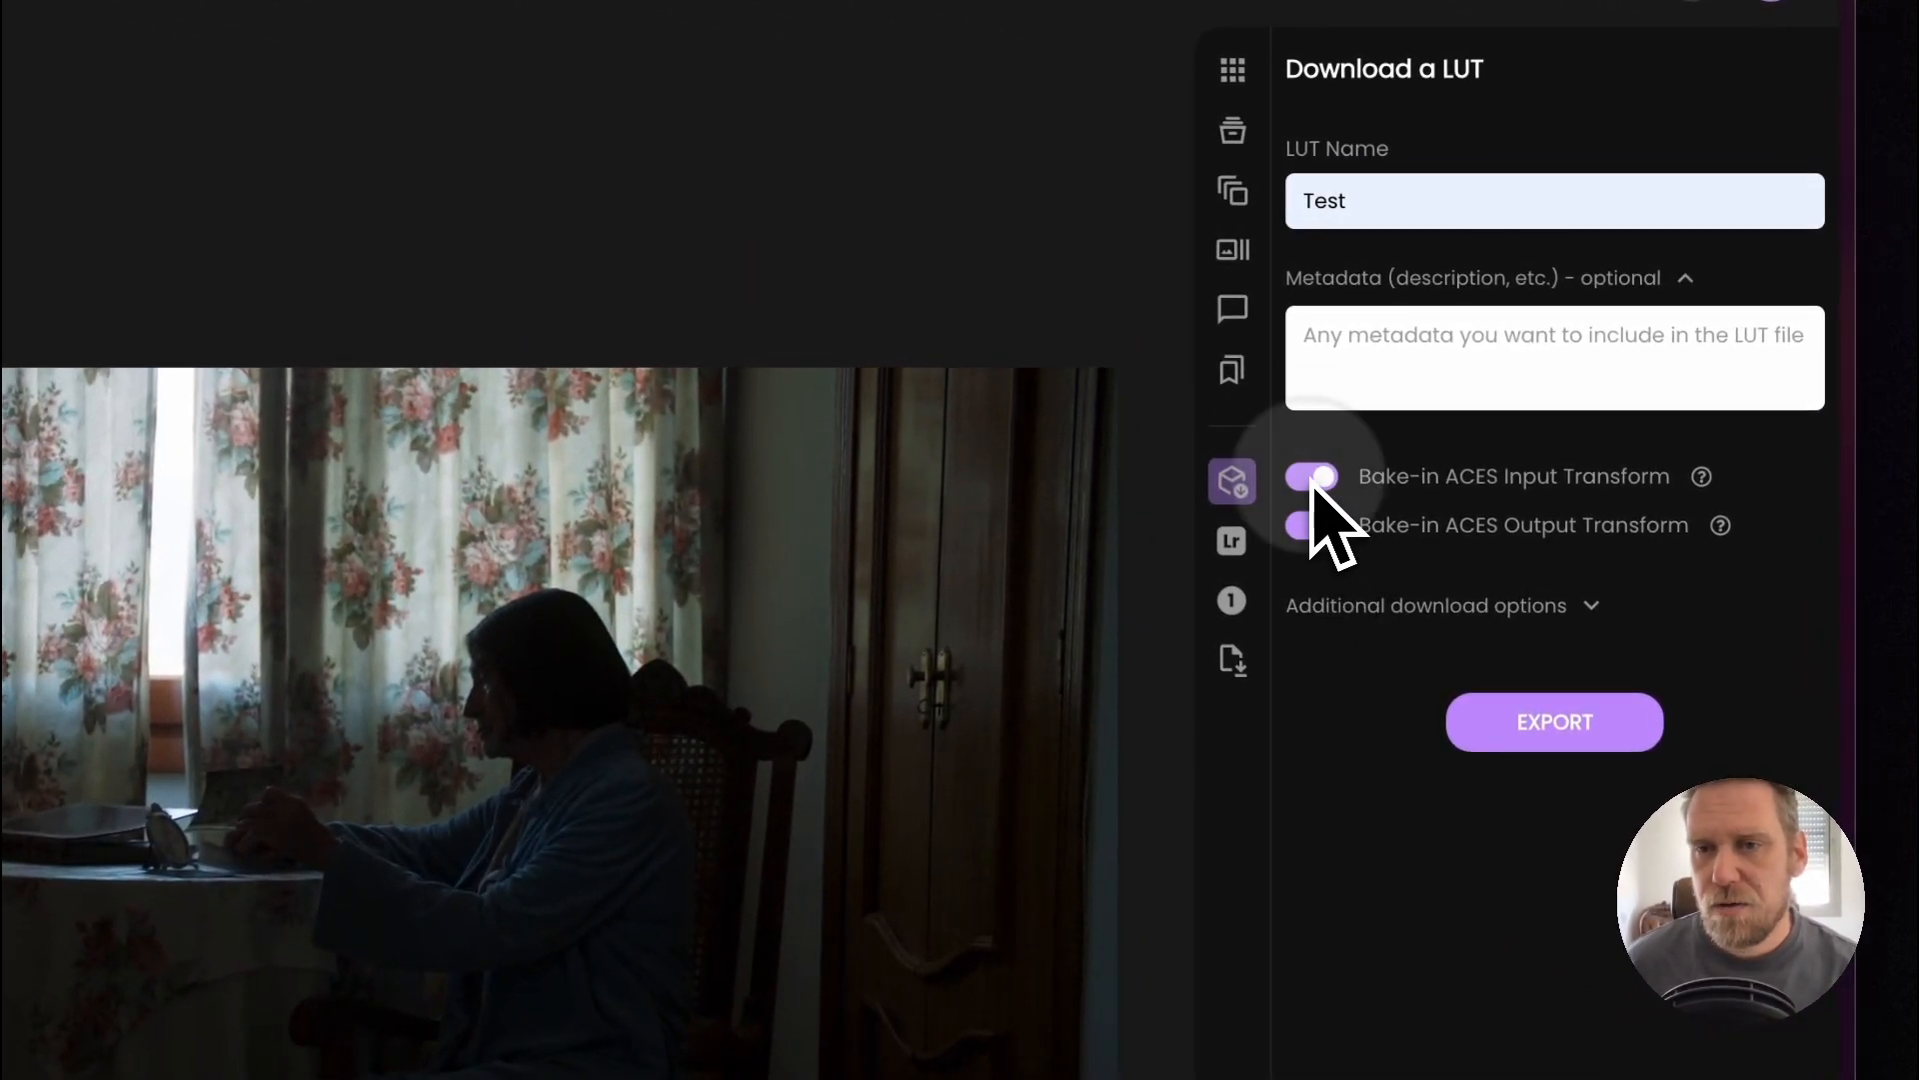
left_click(1314, 478)
left_click(1553, 724)
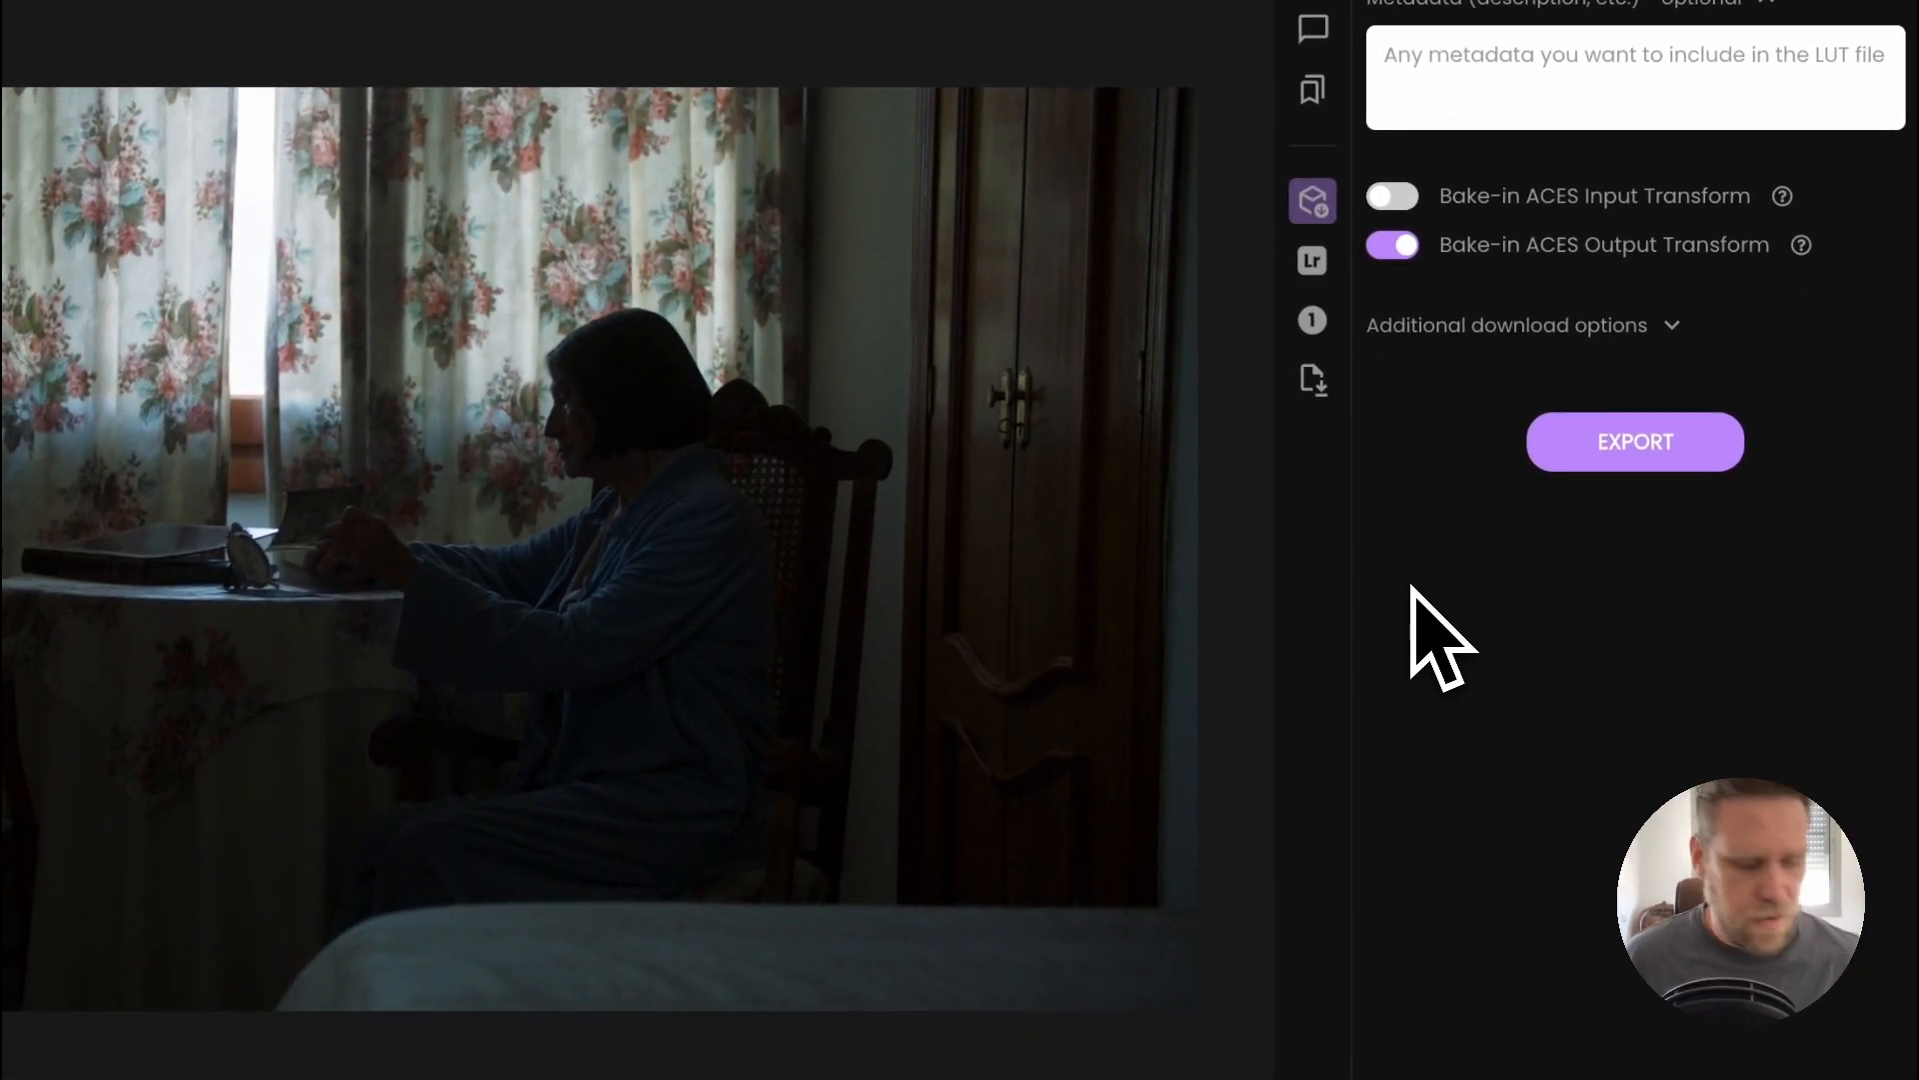
Switch to Finder, preview ACEScct-Test-Rec709.cube in Downloads, delete it, and return to the grading app
key("super+Tab")
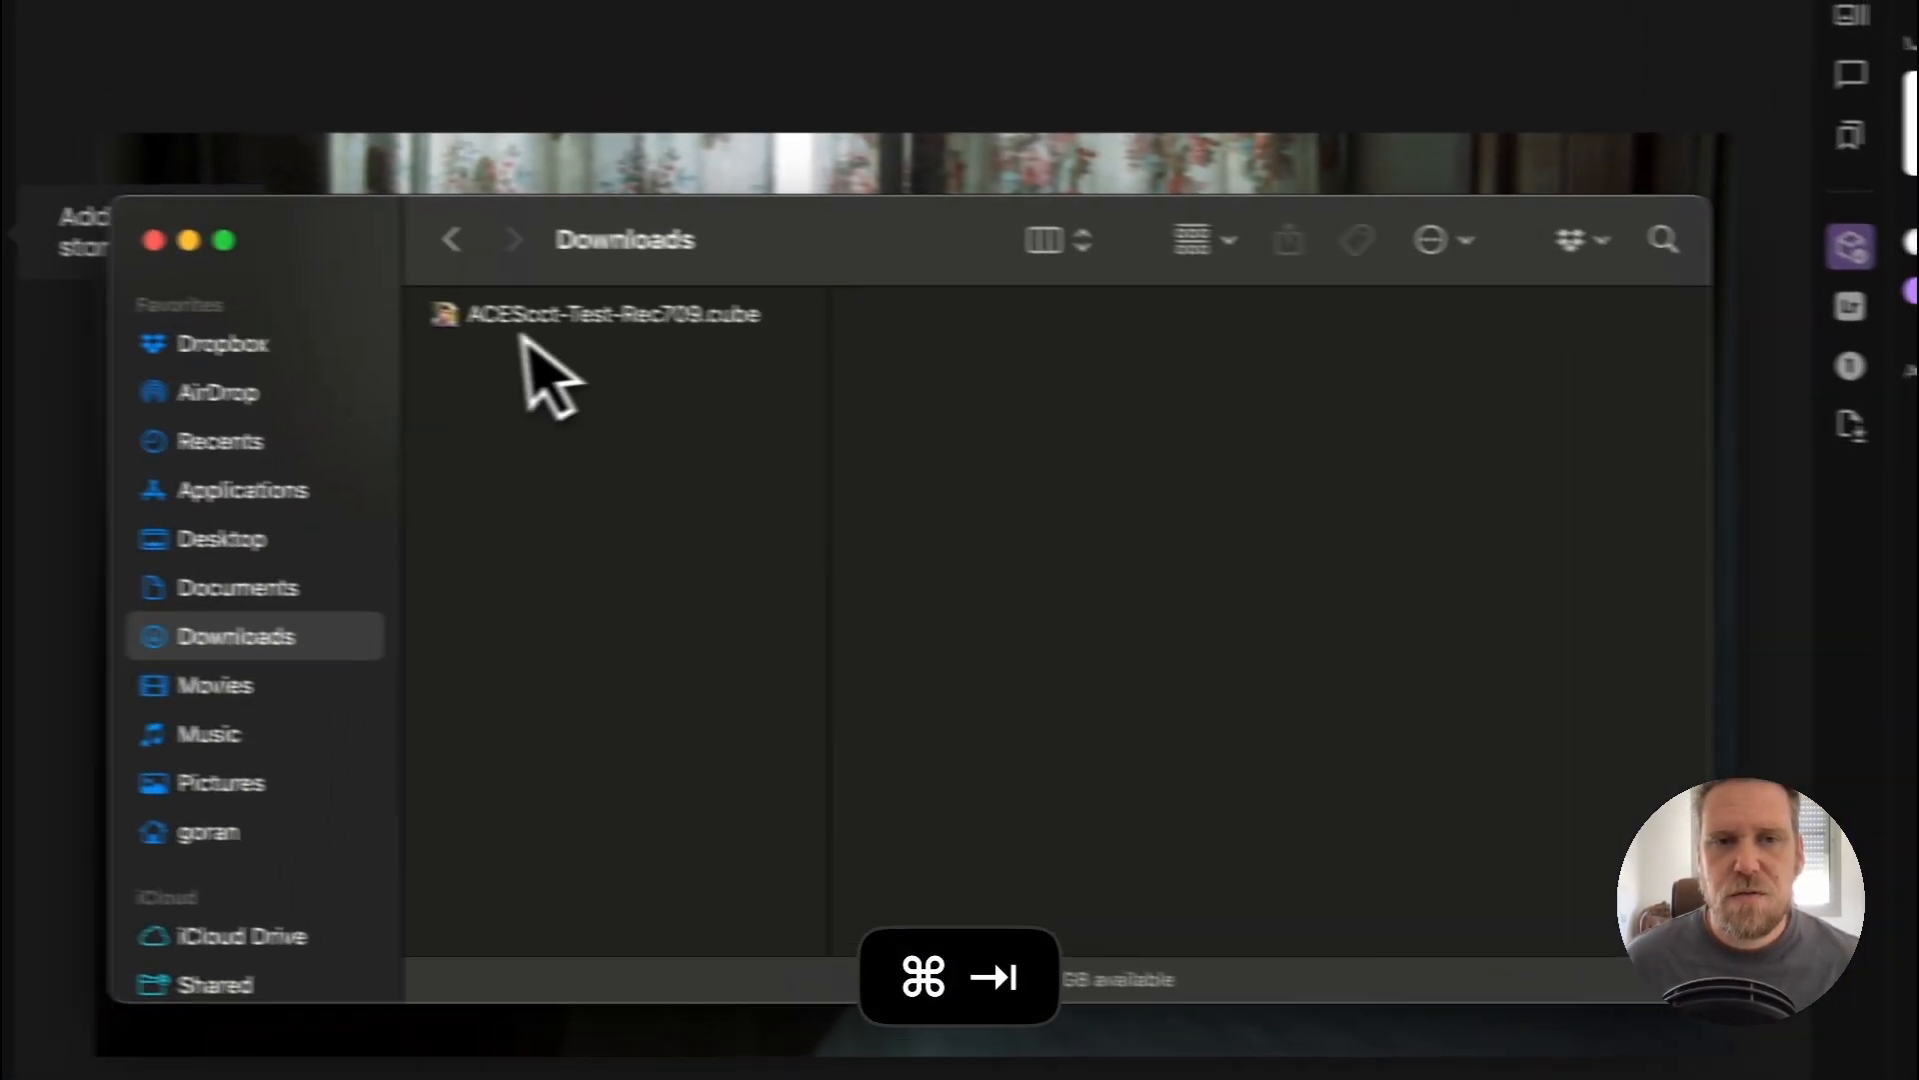
left_click(15, 268)
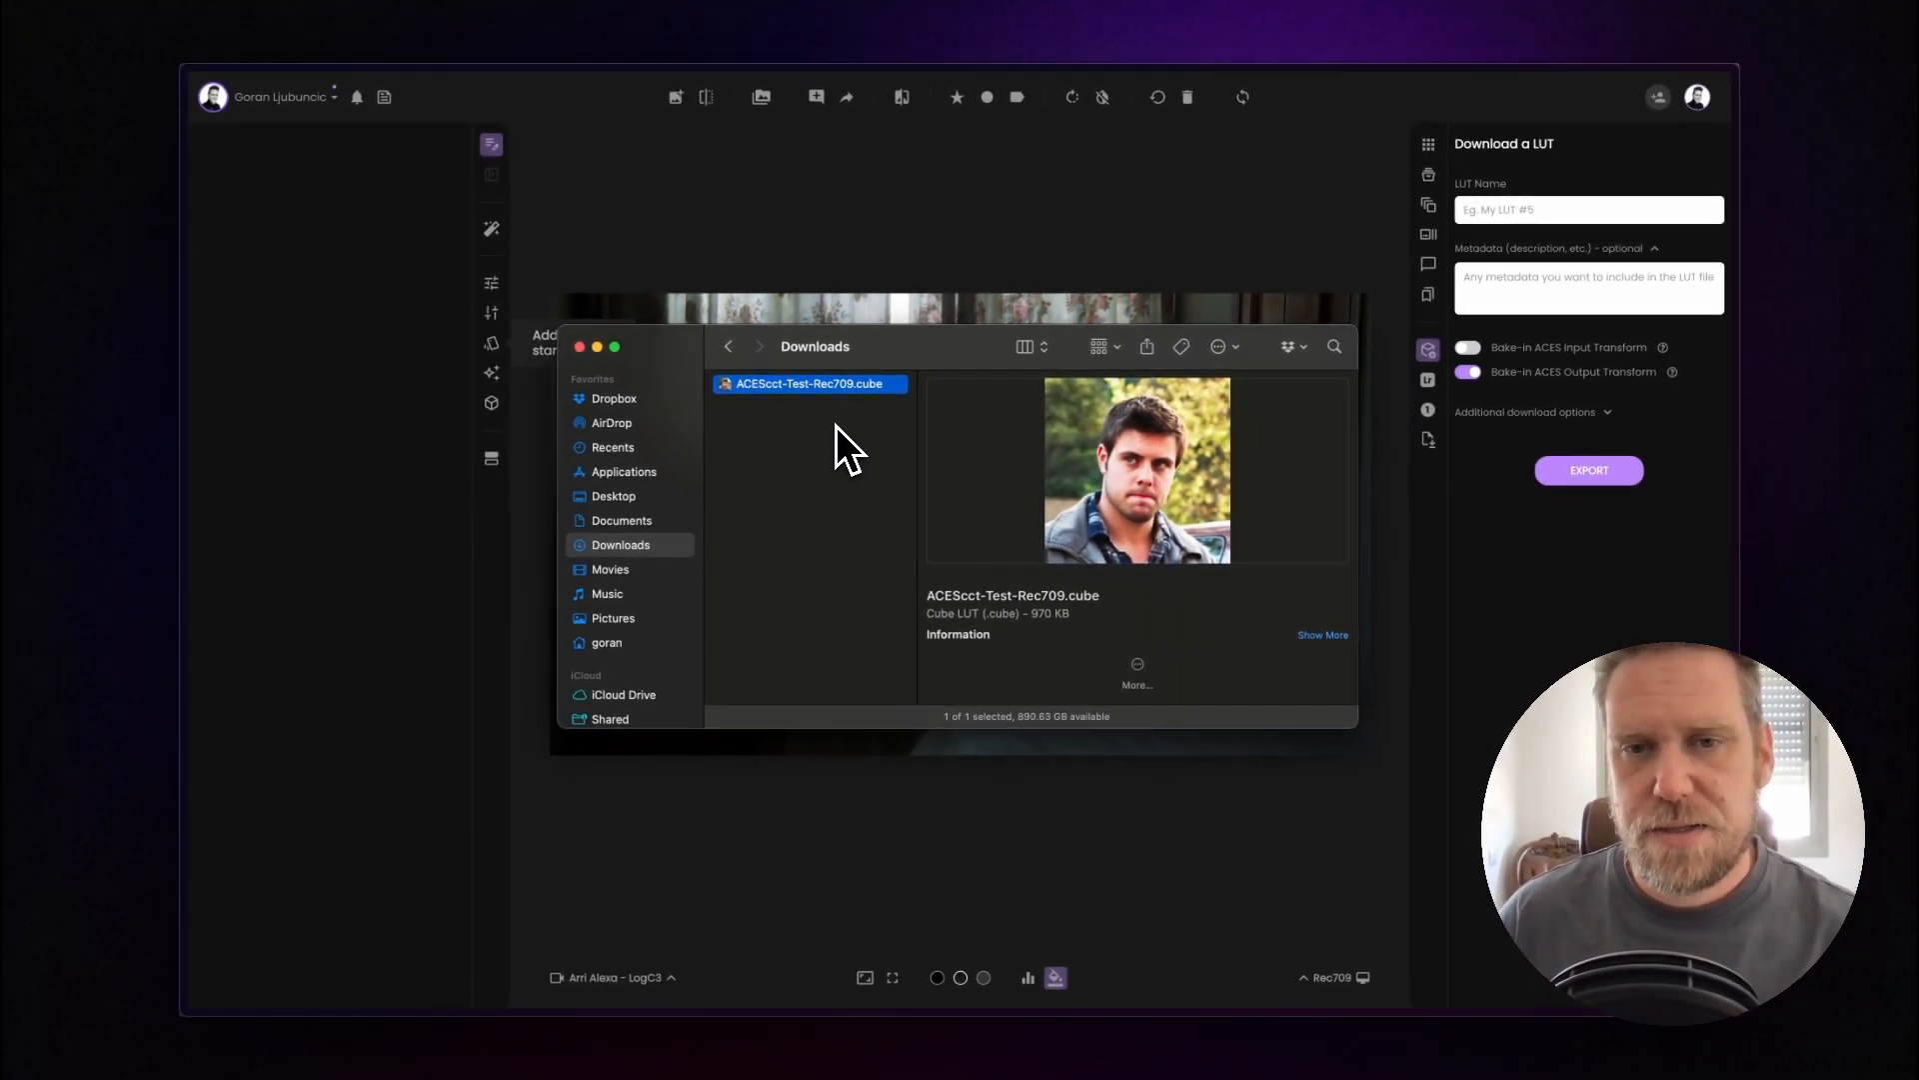
left_click(836, 428)
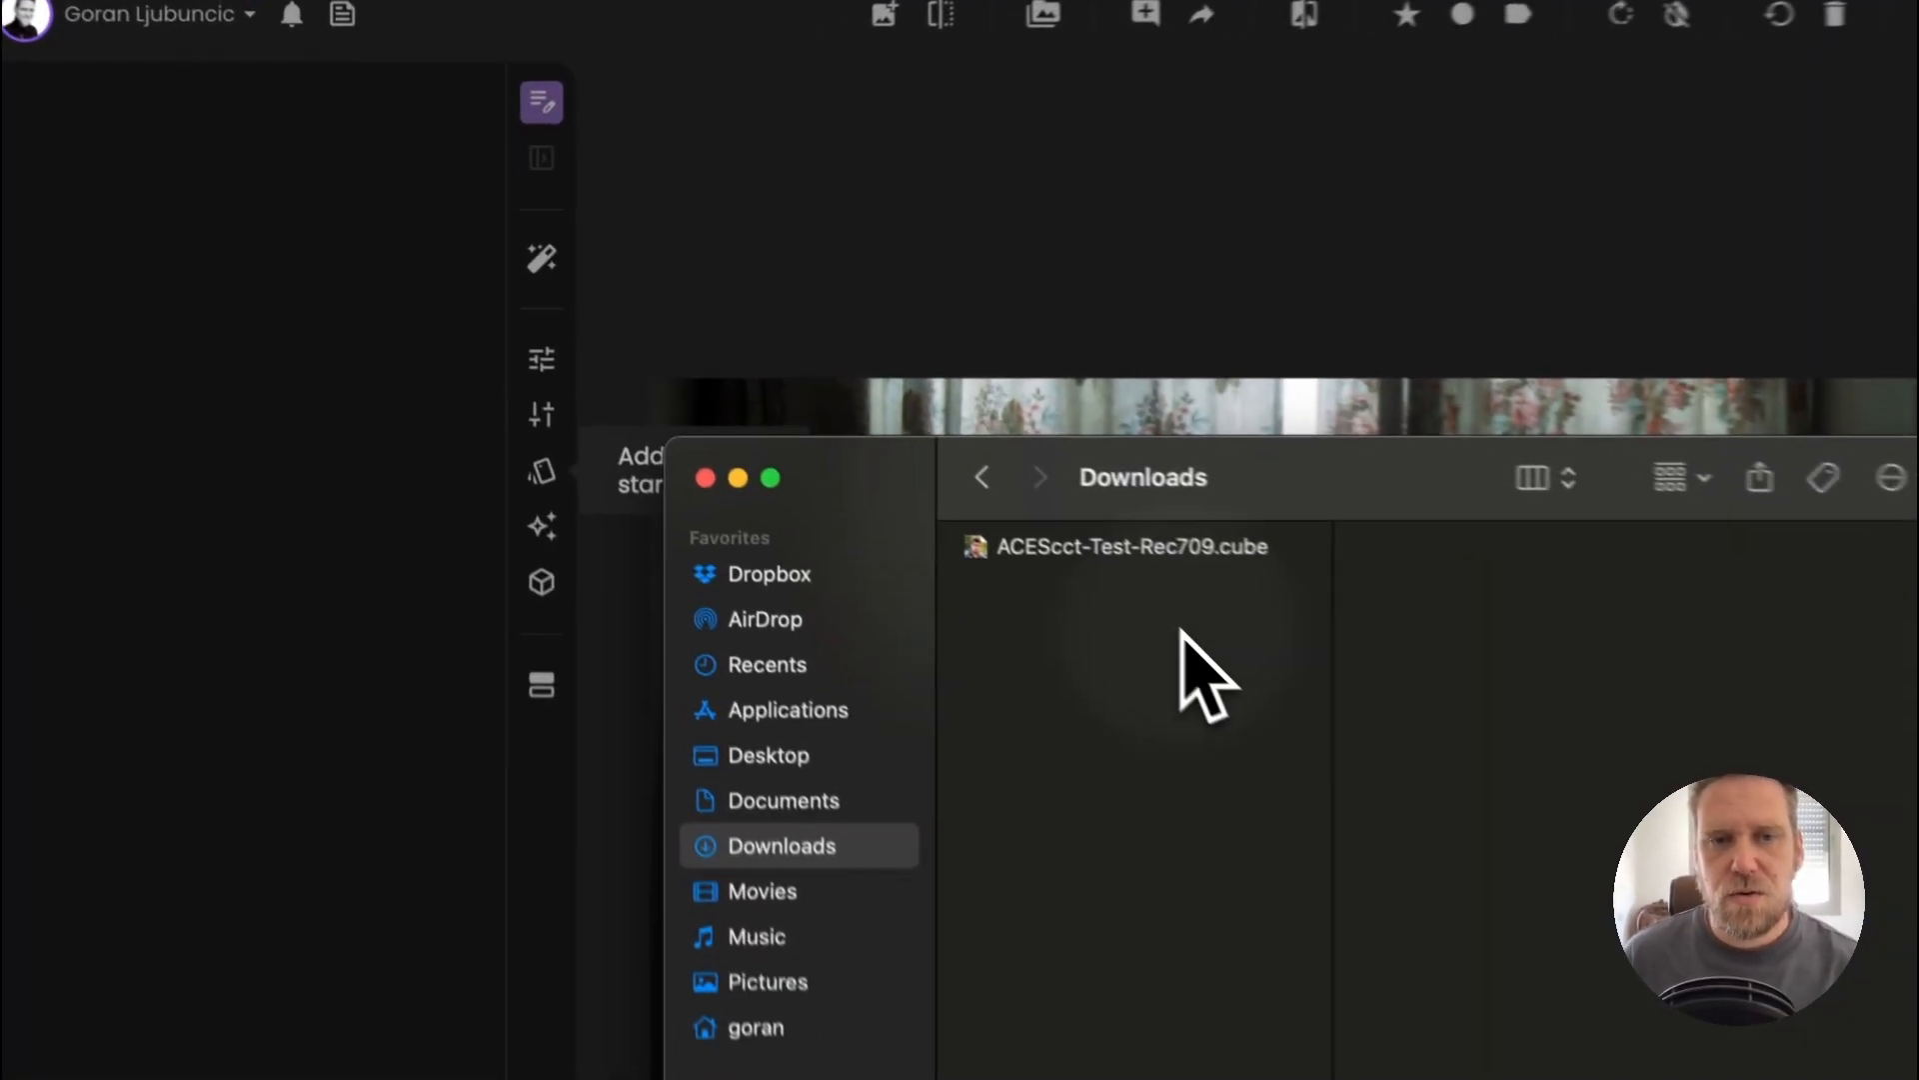
left_click(1179, 550)
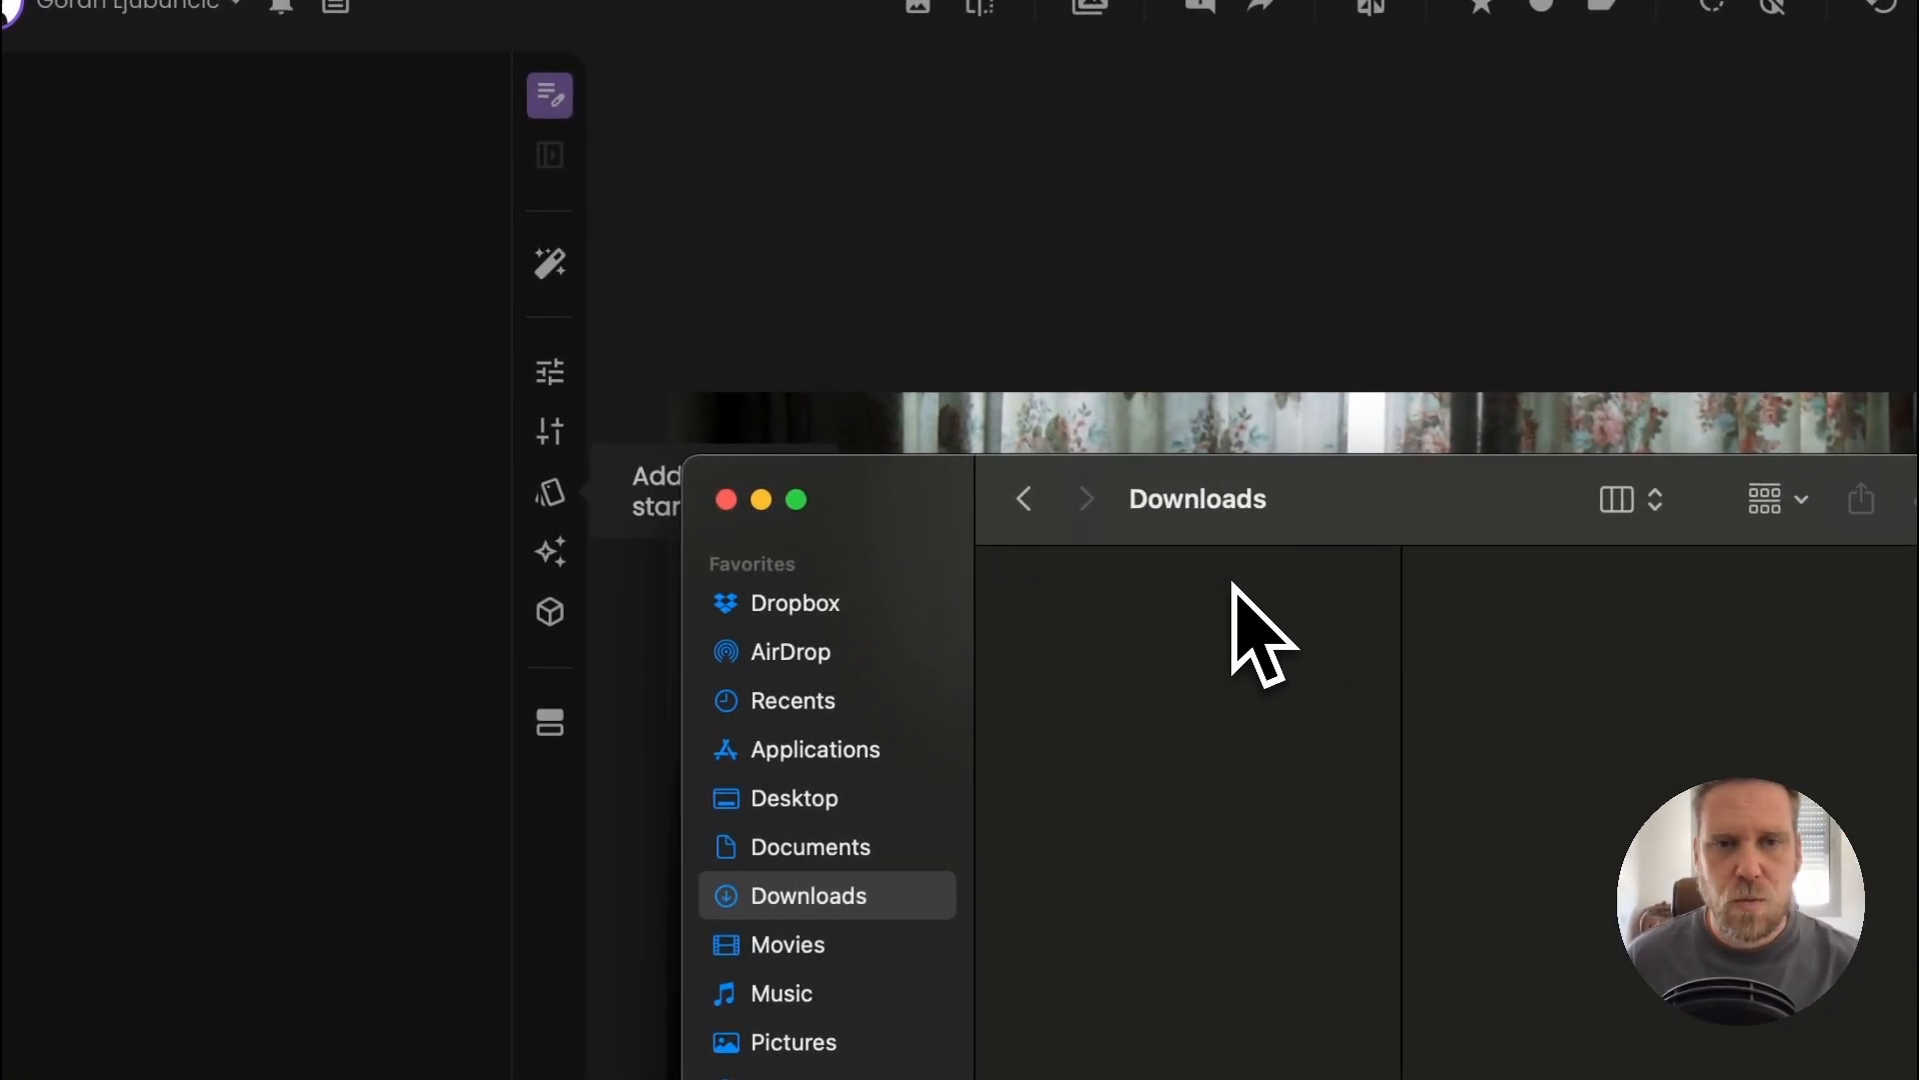
left_click(272, 400)
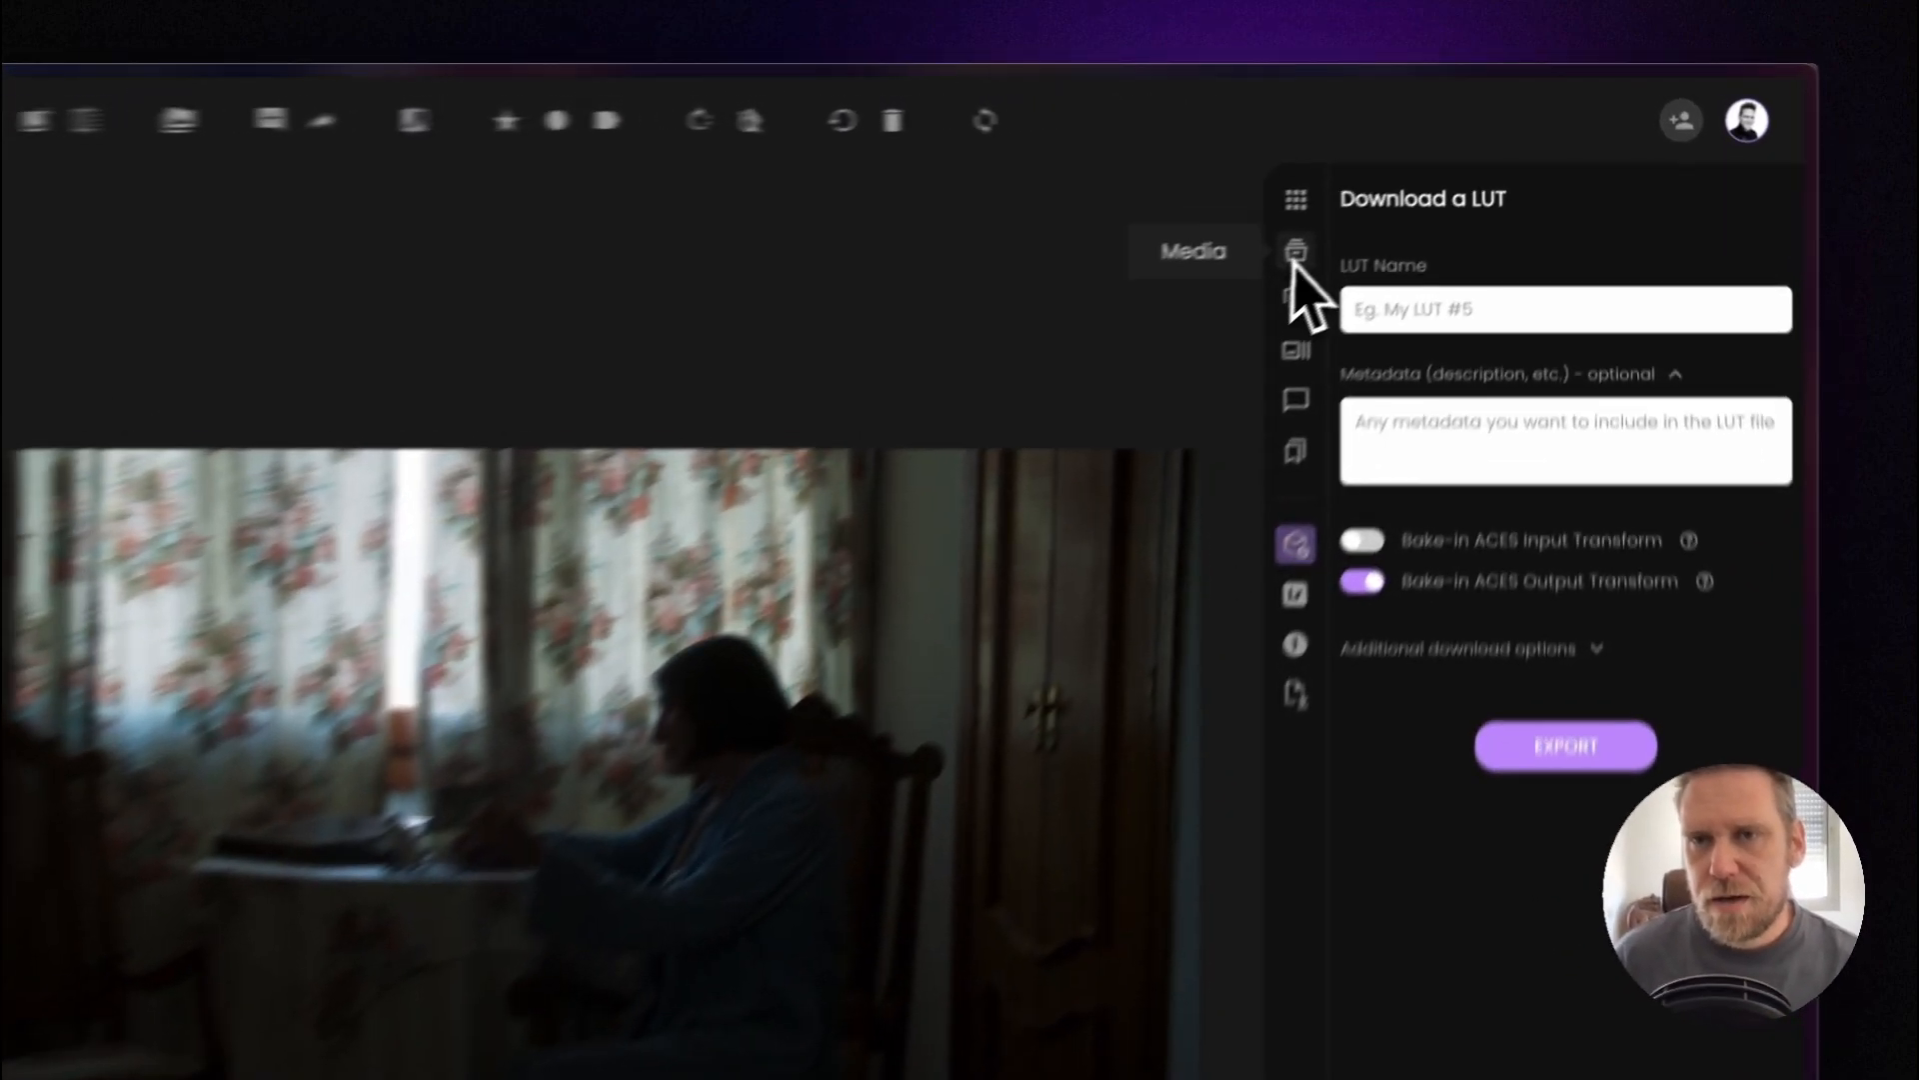
left_click(1428, 175)
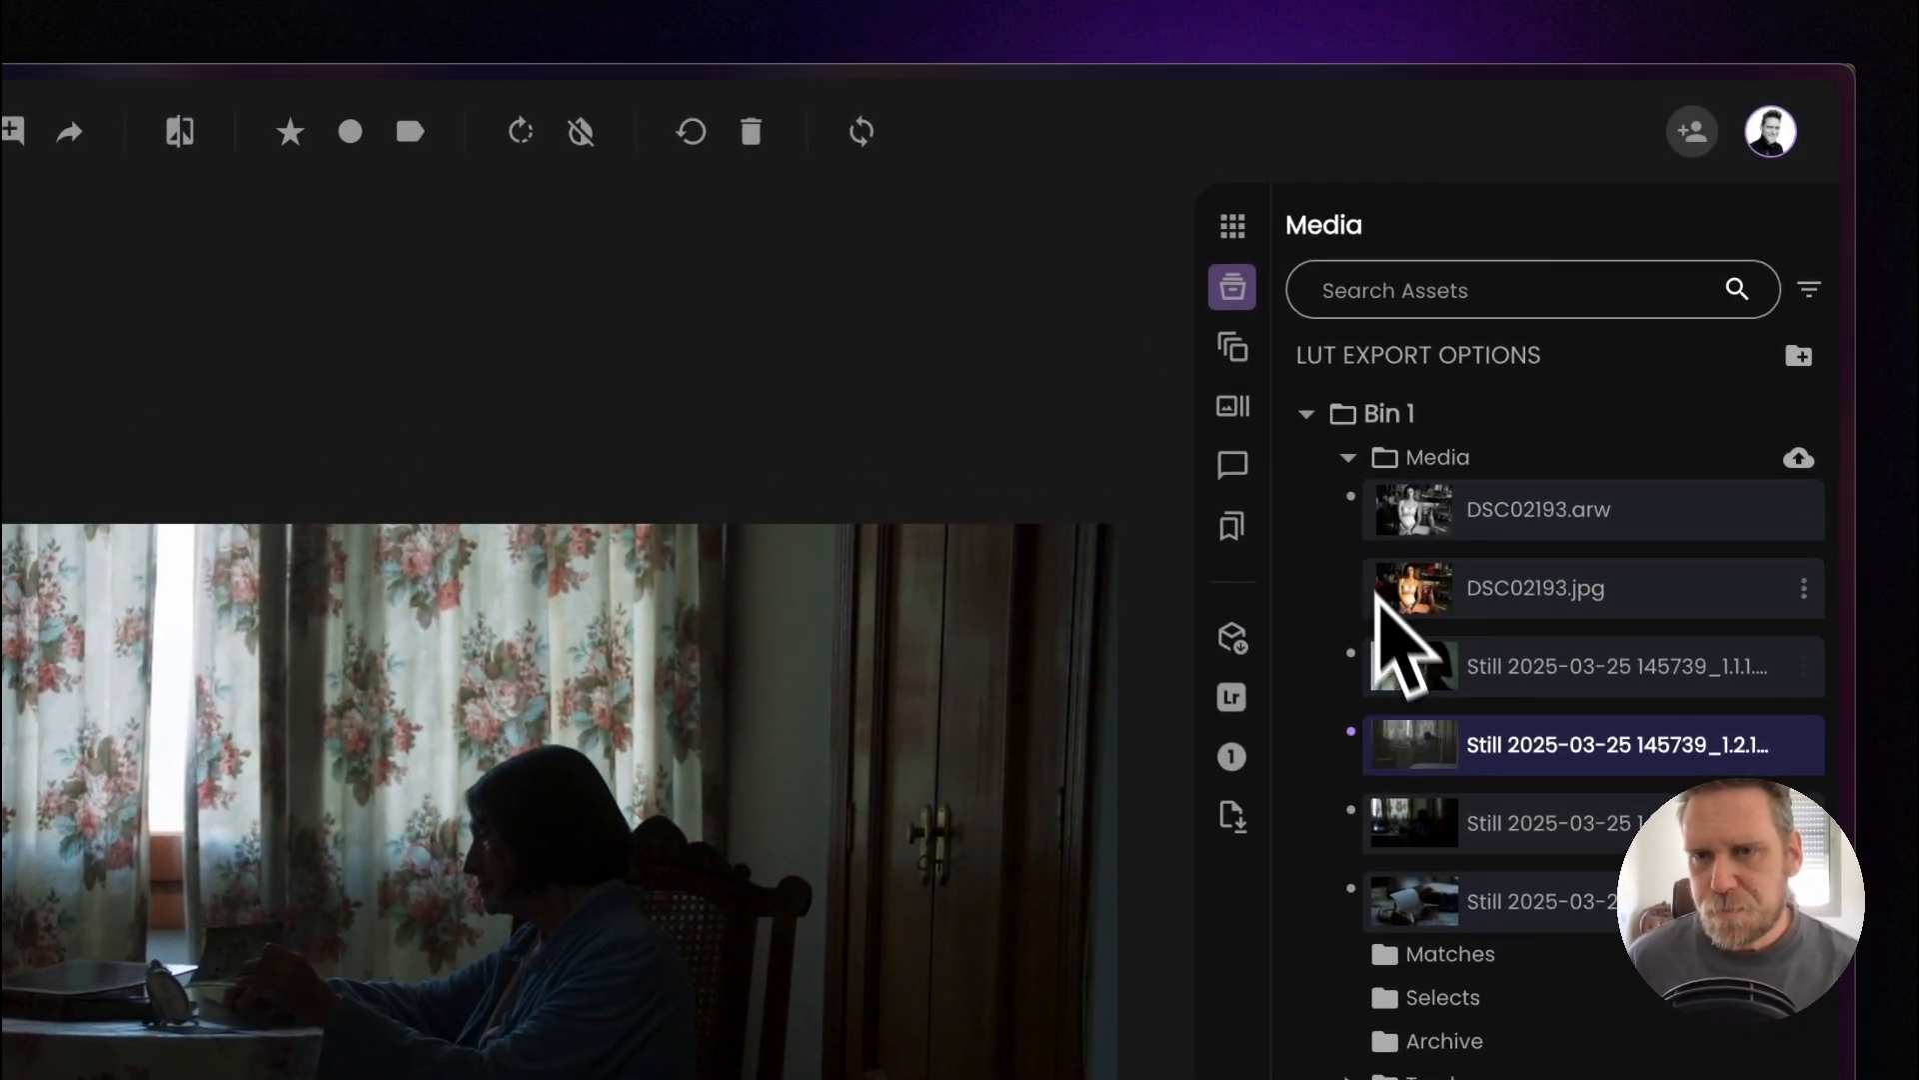
left_click(1394, 665)
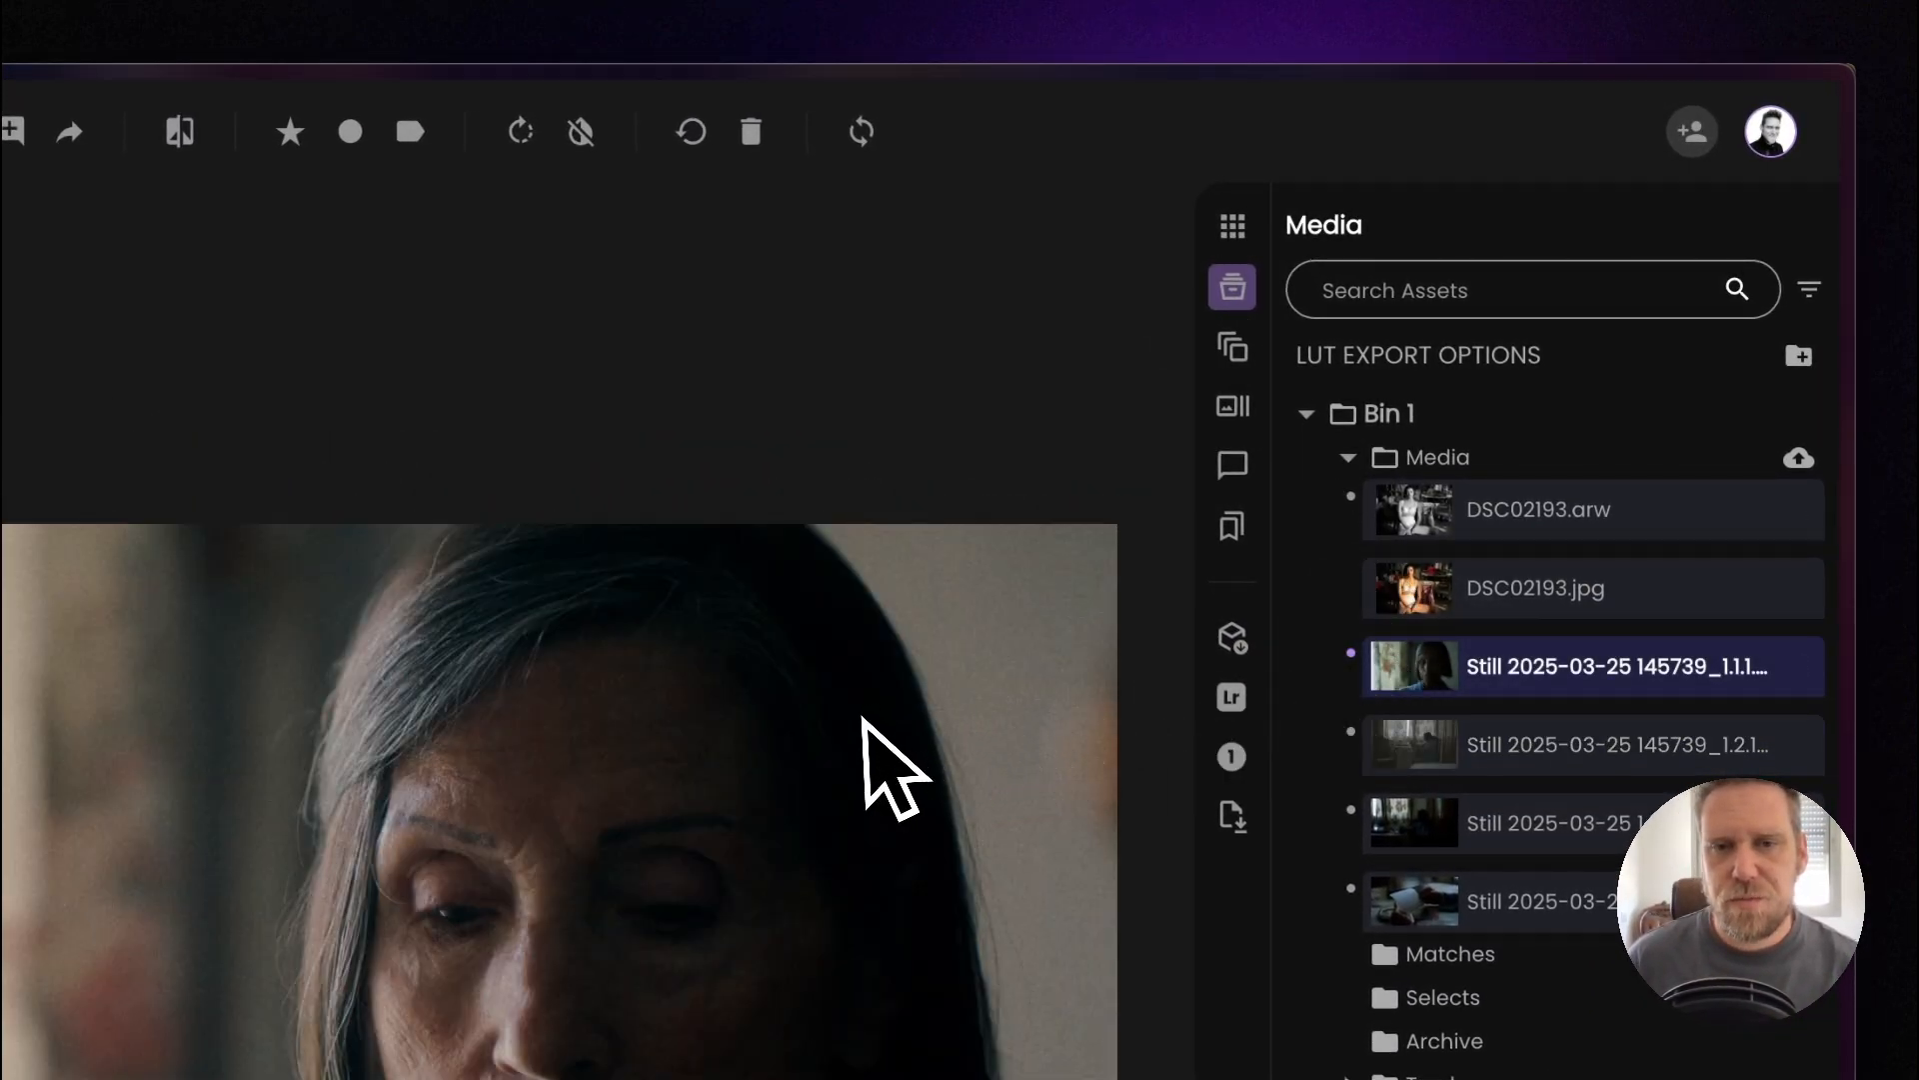
left_click(1247, 642)
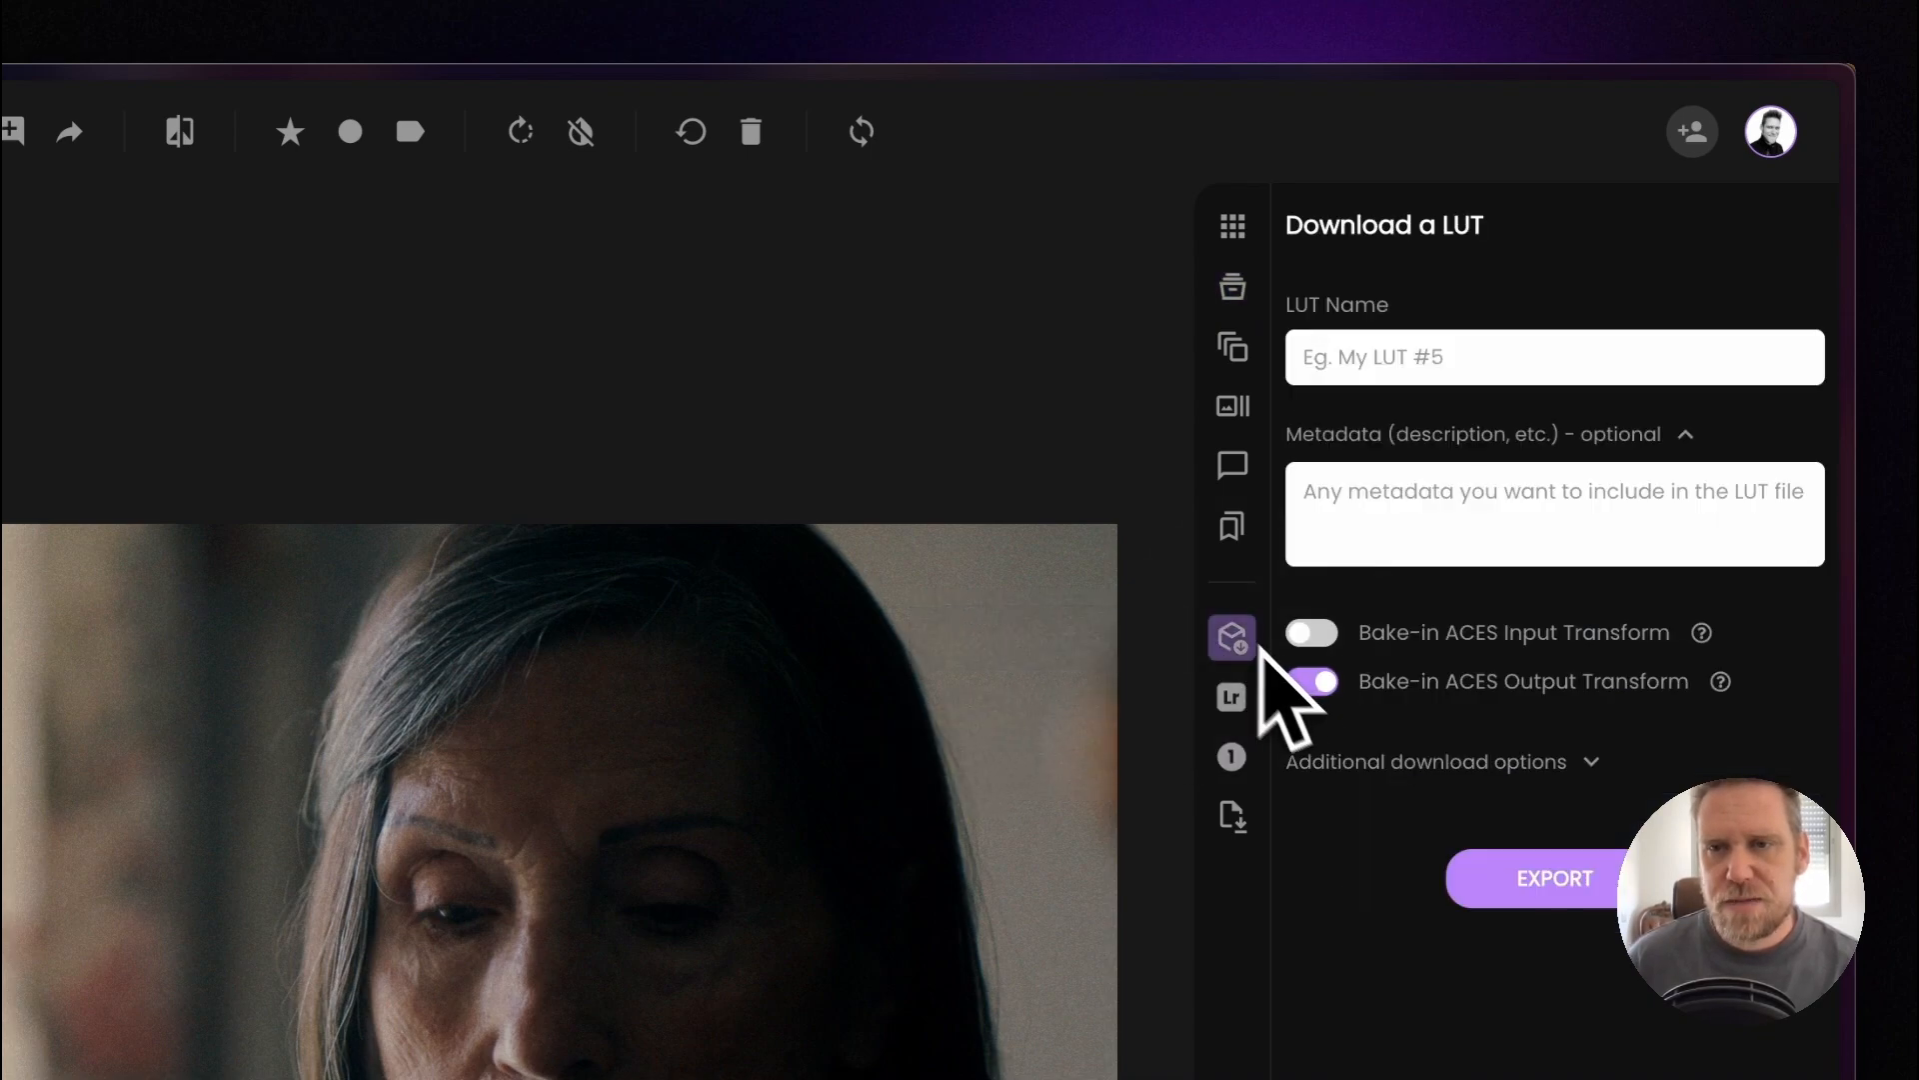
left_click(1314, 687)
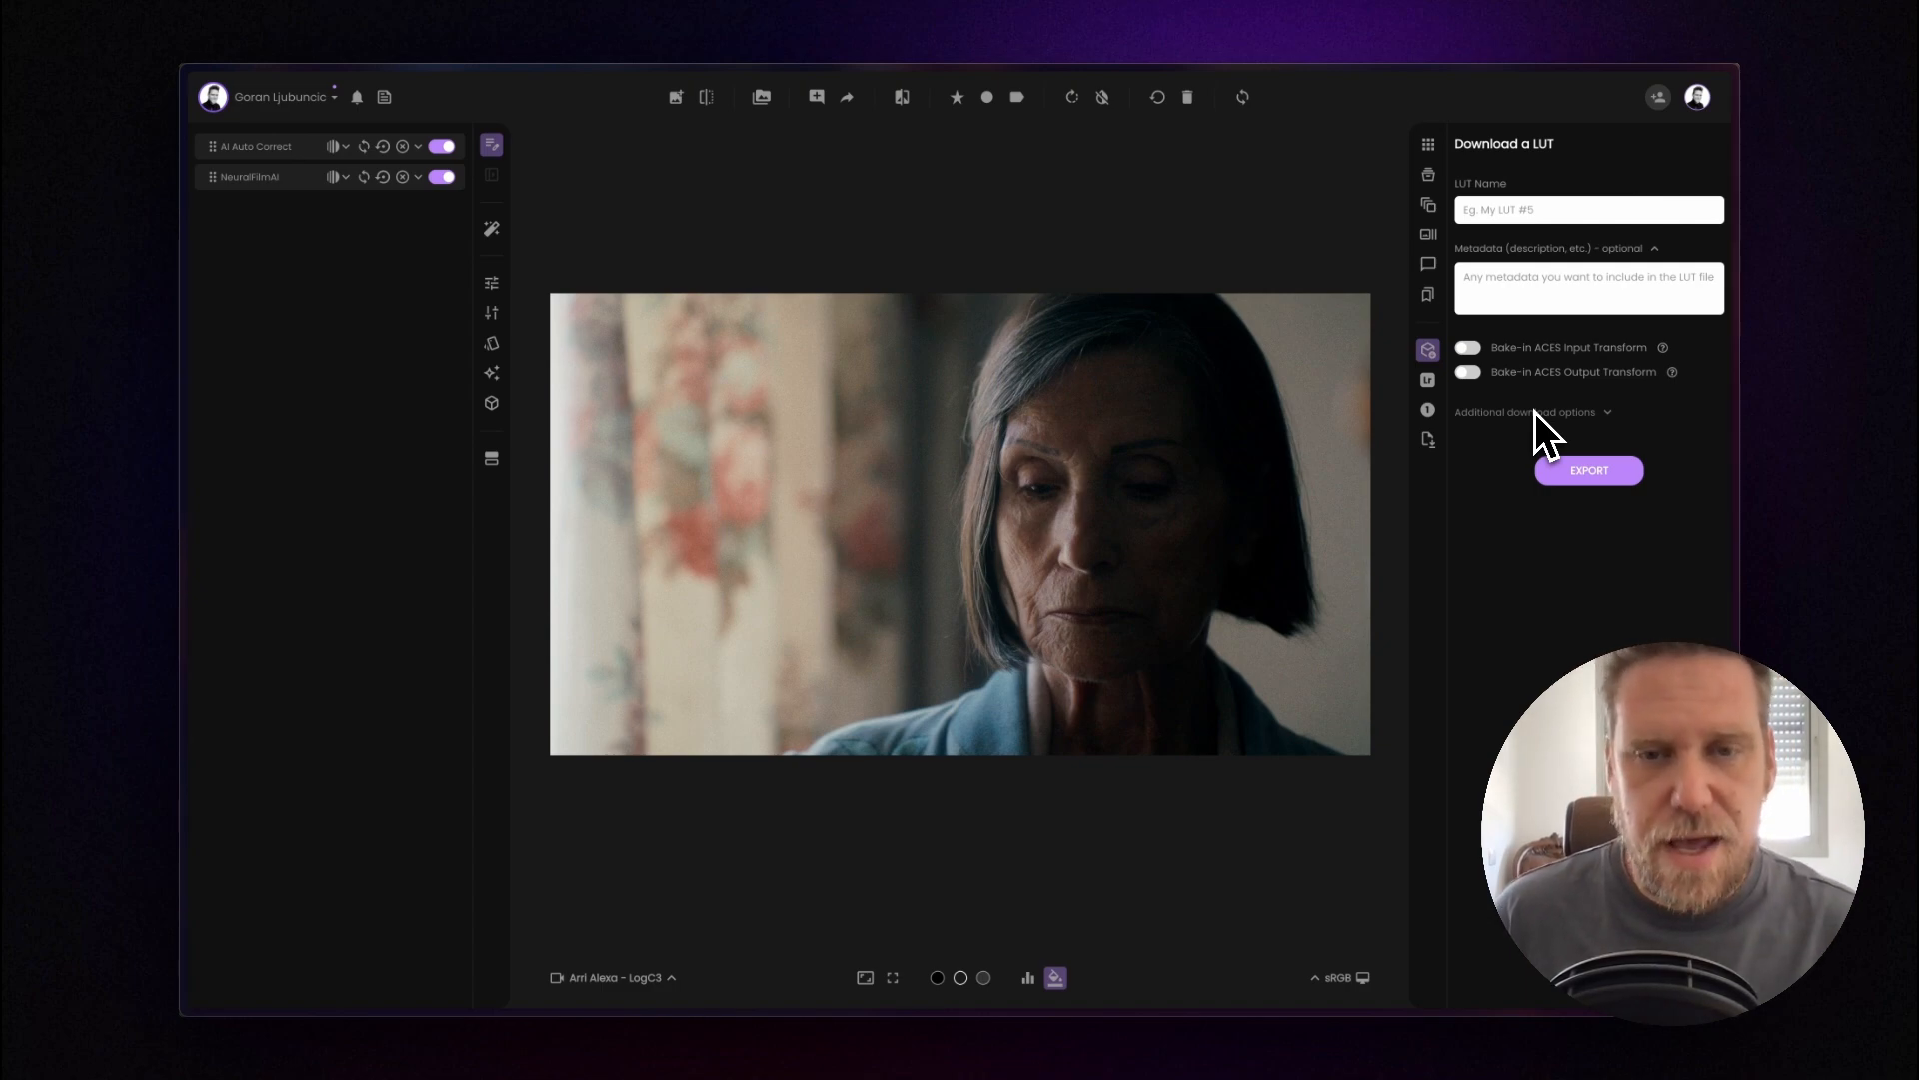
left_click(1008, 433)
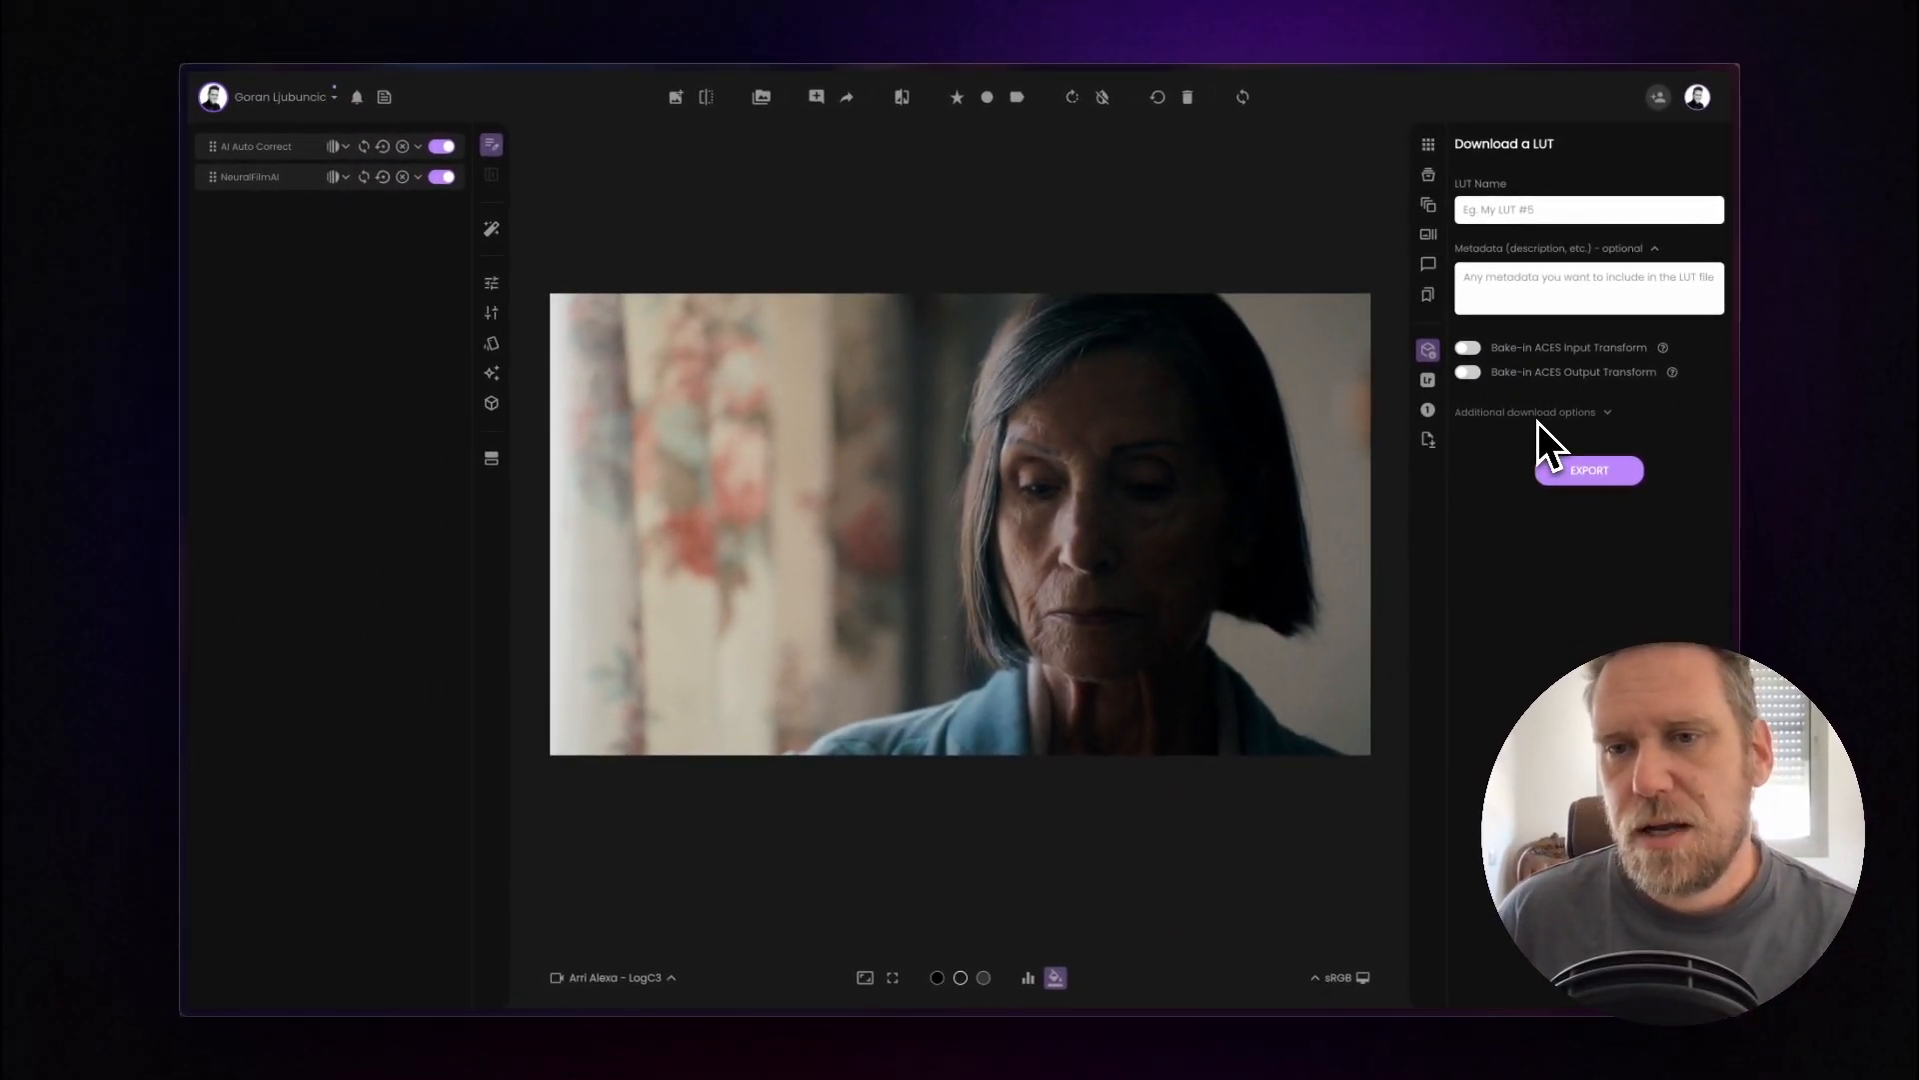
Enable the DaVinci Wide Gamut LUT among the additional download options and export the LUT as Test
left_click(1537, 418)
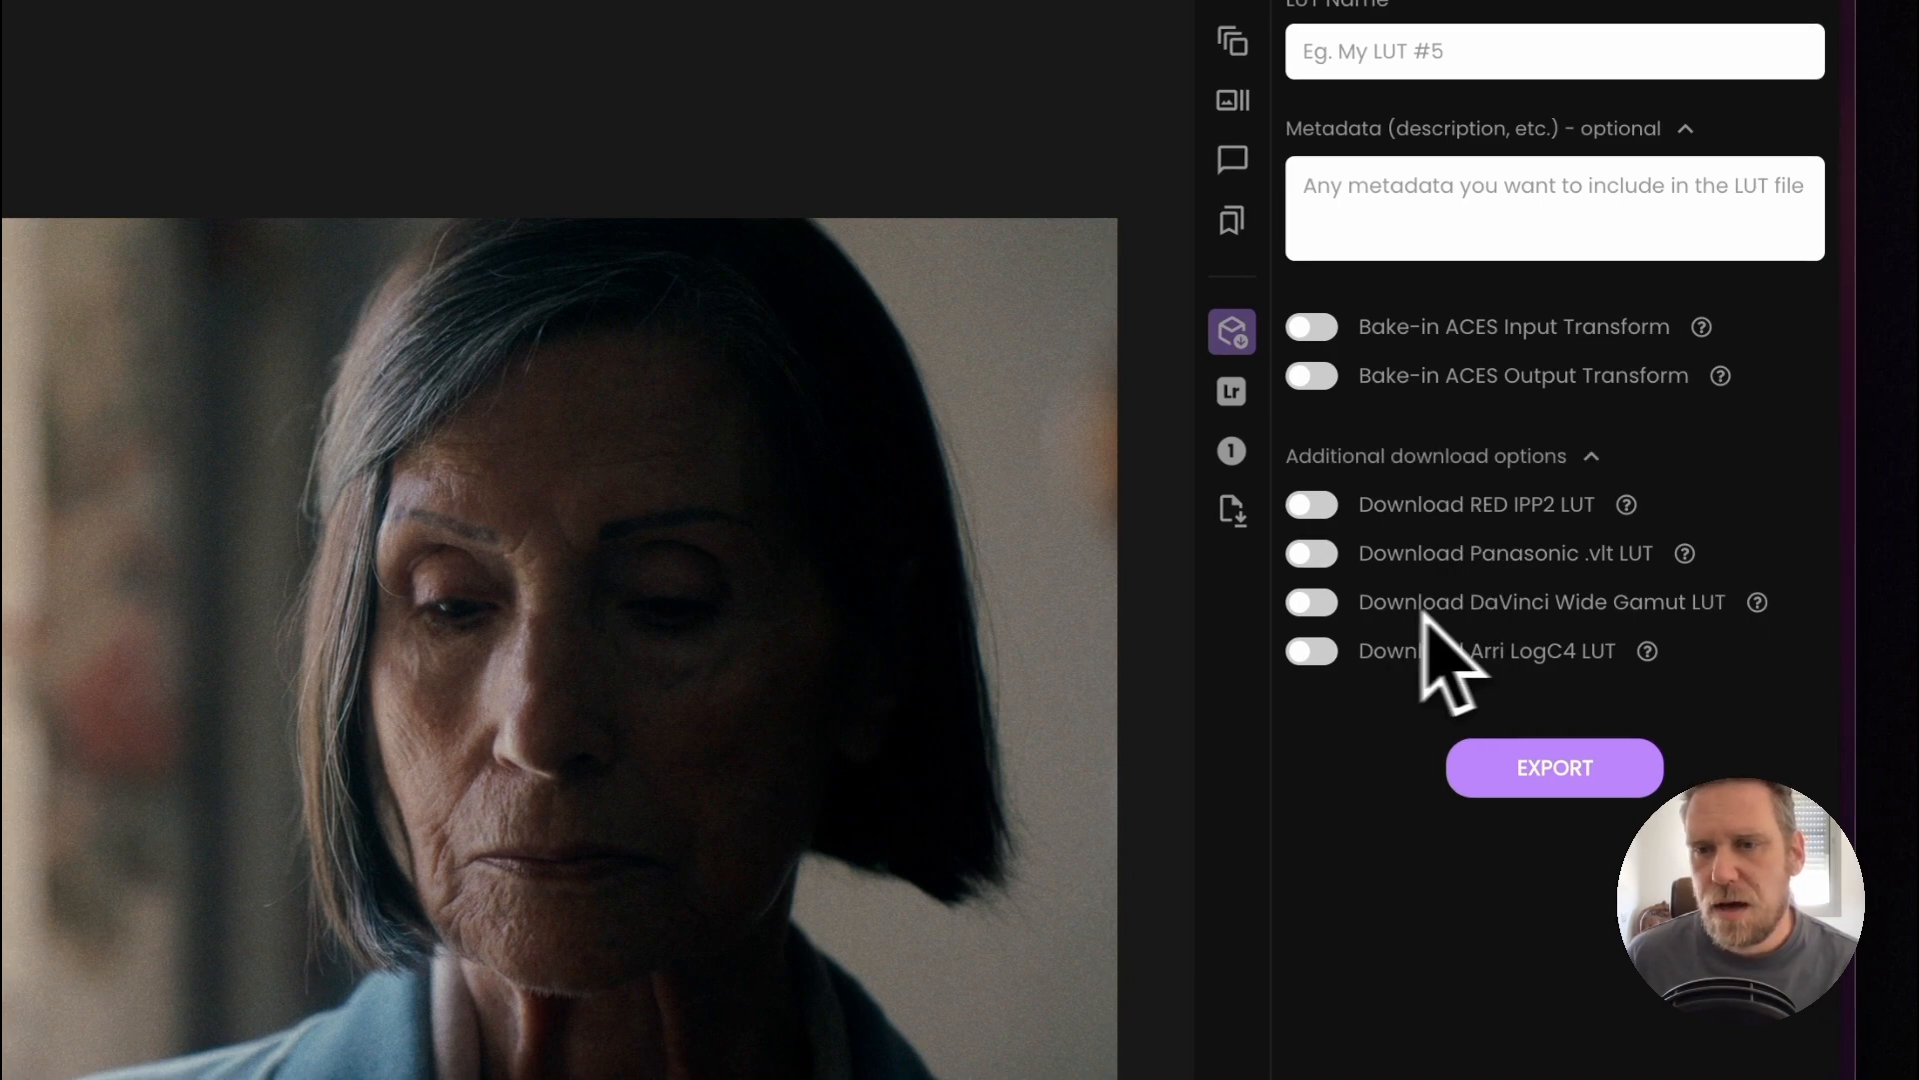
left_click(1329, 604)
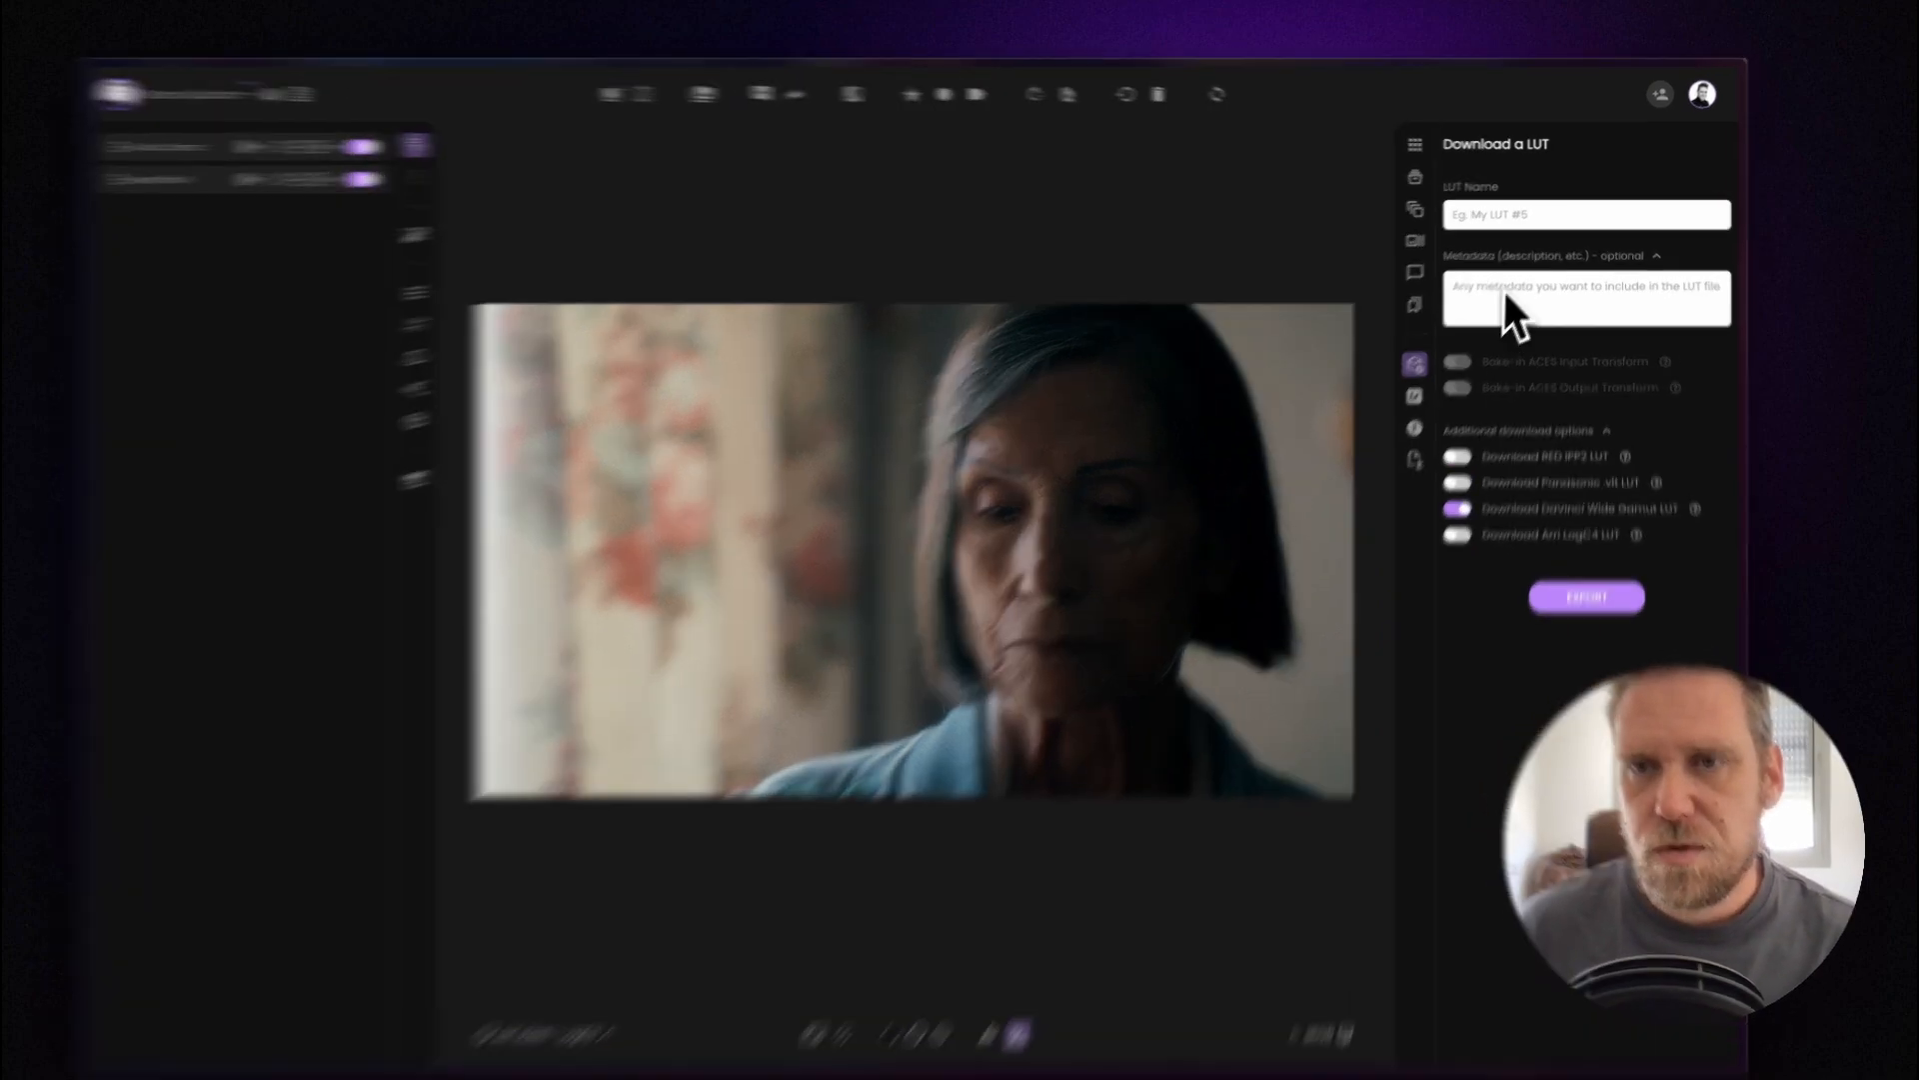
left_click(1512, 215)
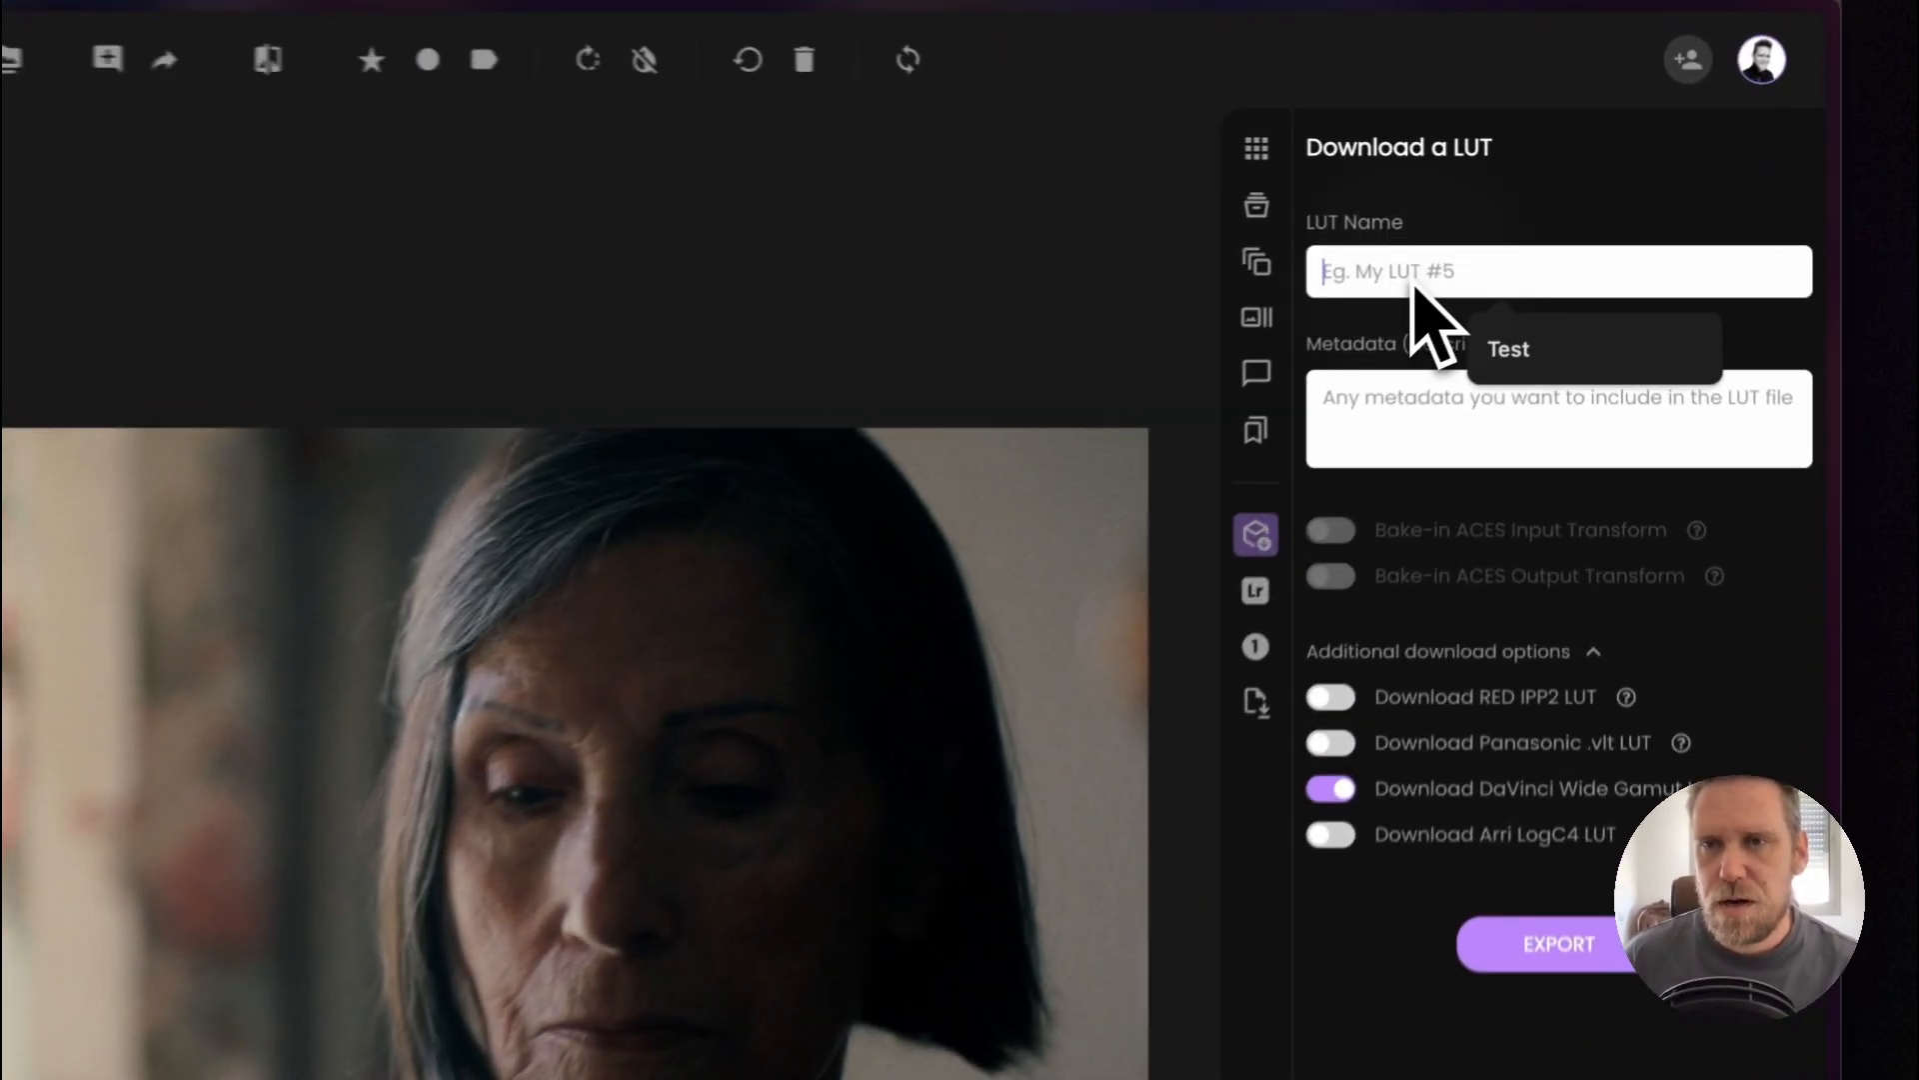
left_click(1508, 352)
left_click(1559, 943)
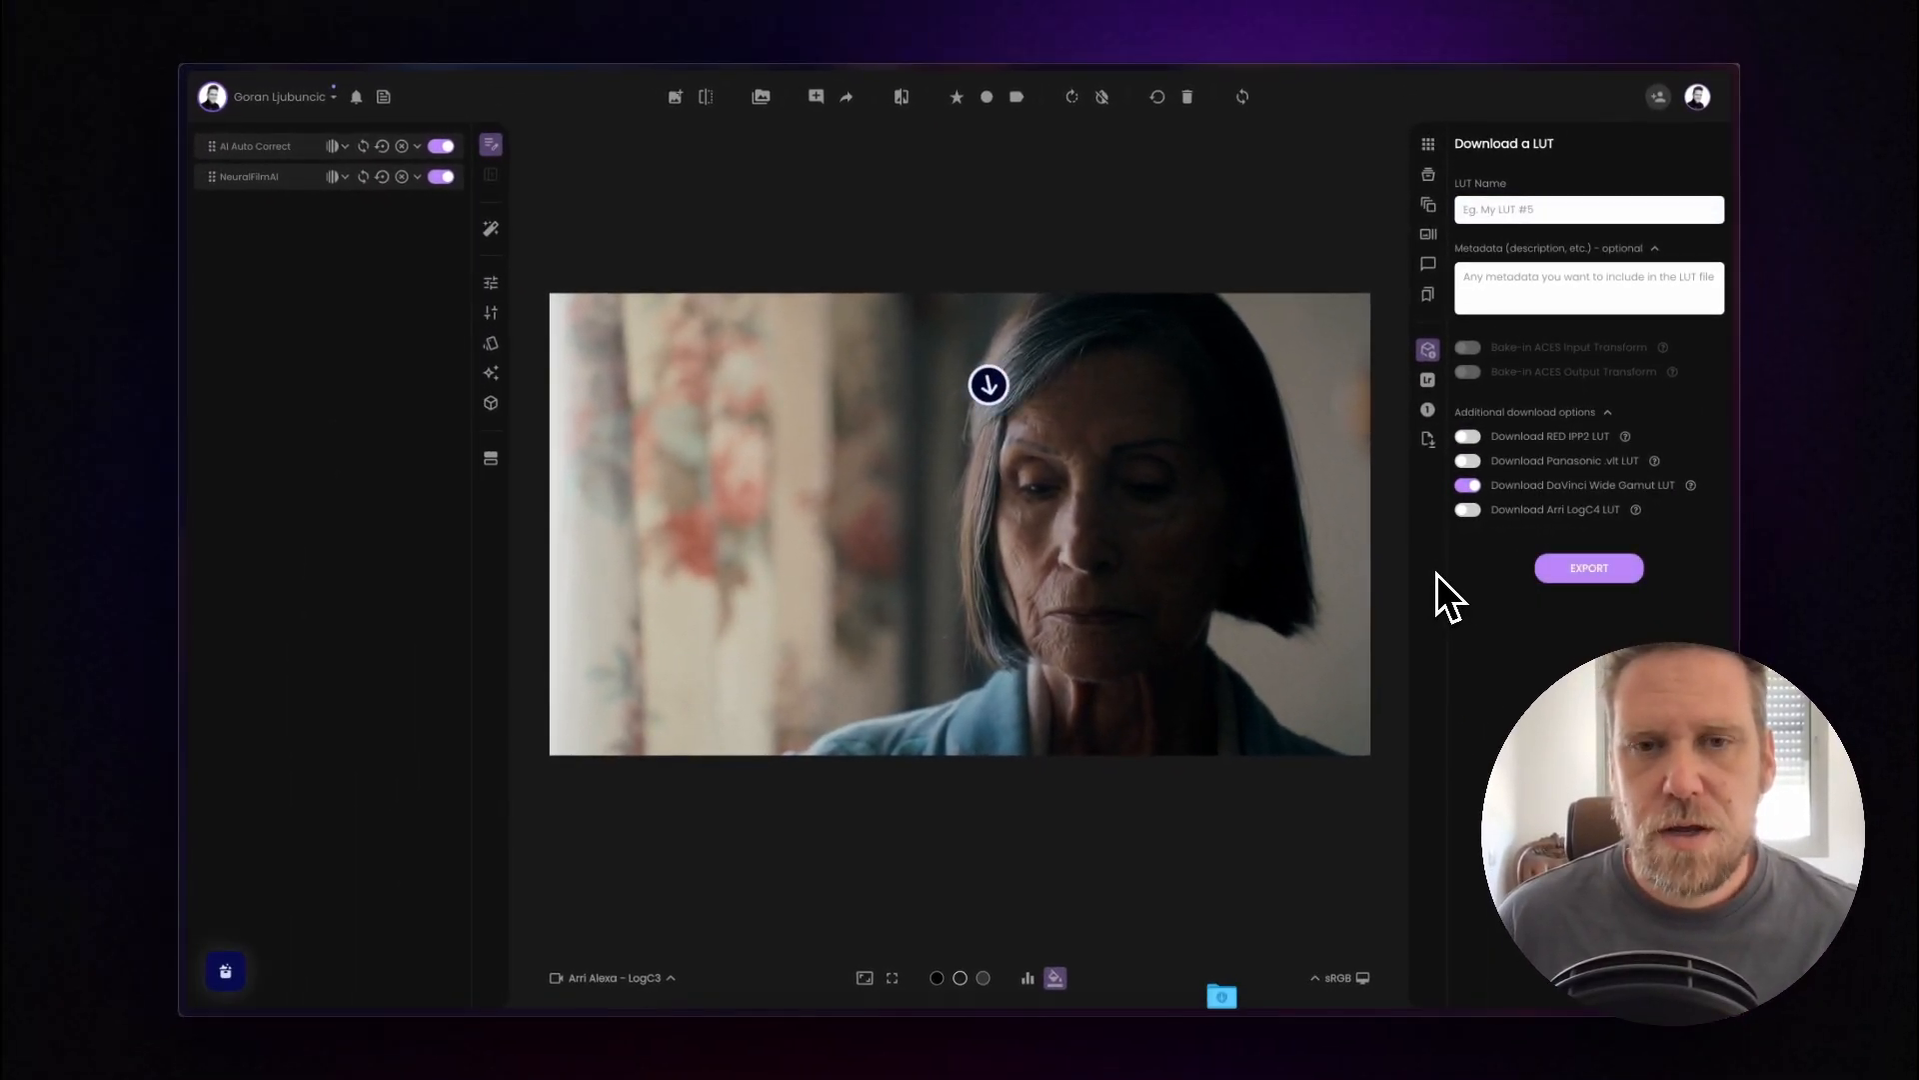
Switch to Finder to check DWG-Test-DWG.cube in Downloads, and disable the DaVinci Wide Gamut LUT option back in the grading app
key("super+Tab")
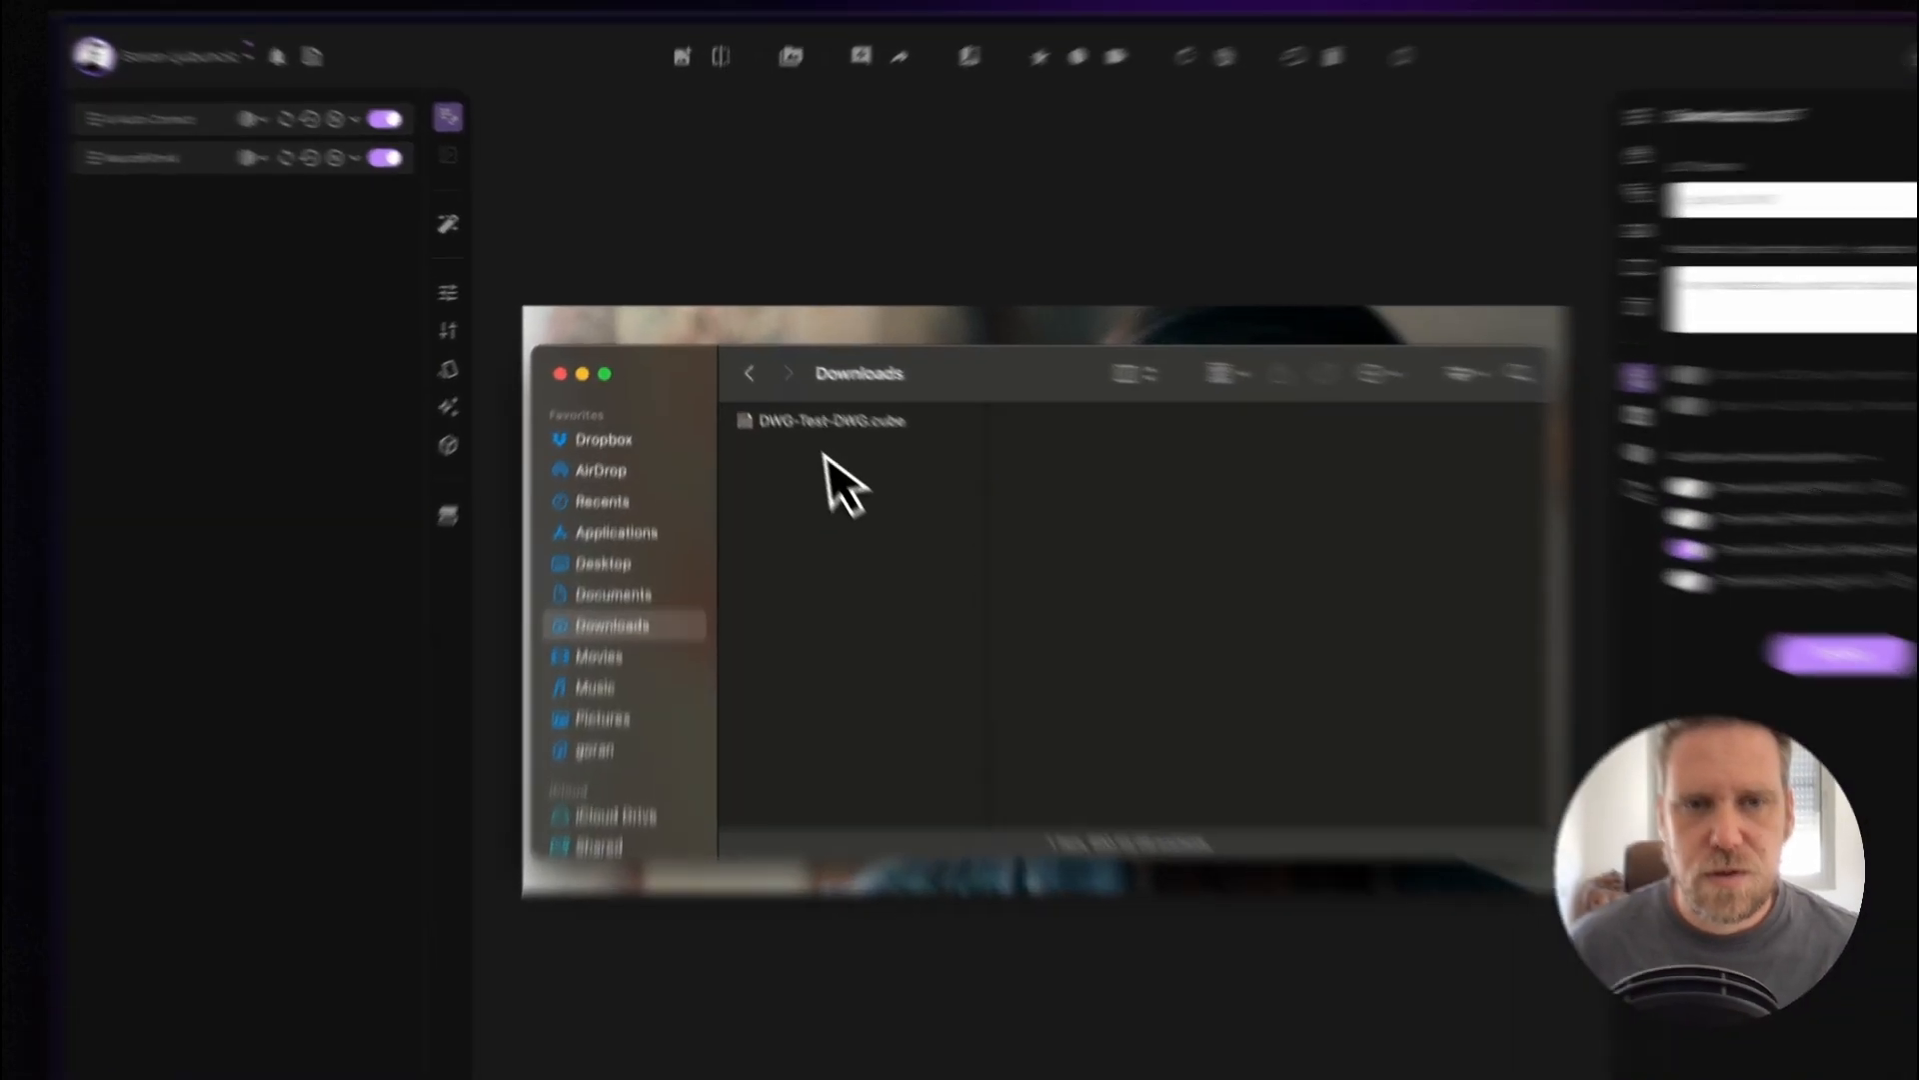
left_click(810, 427)
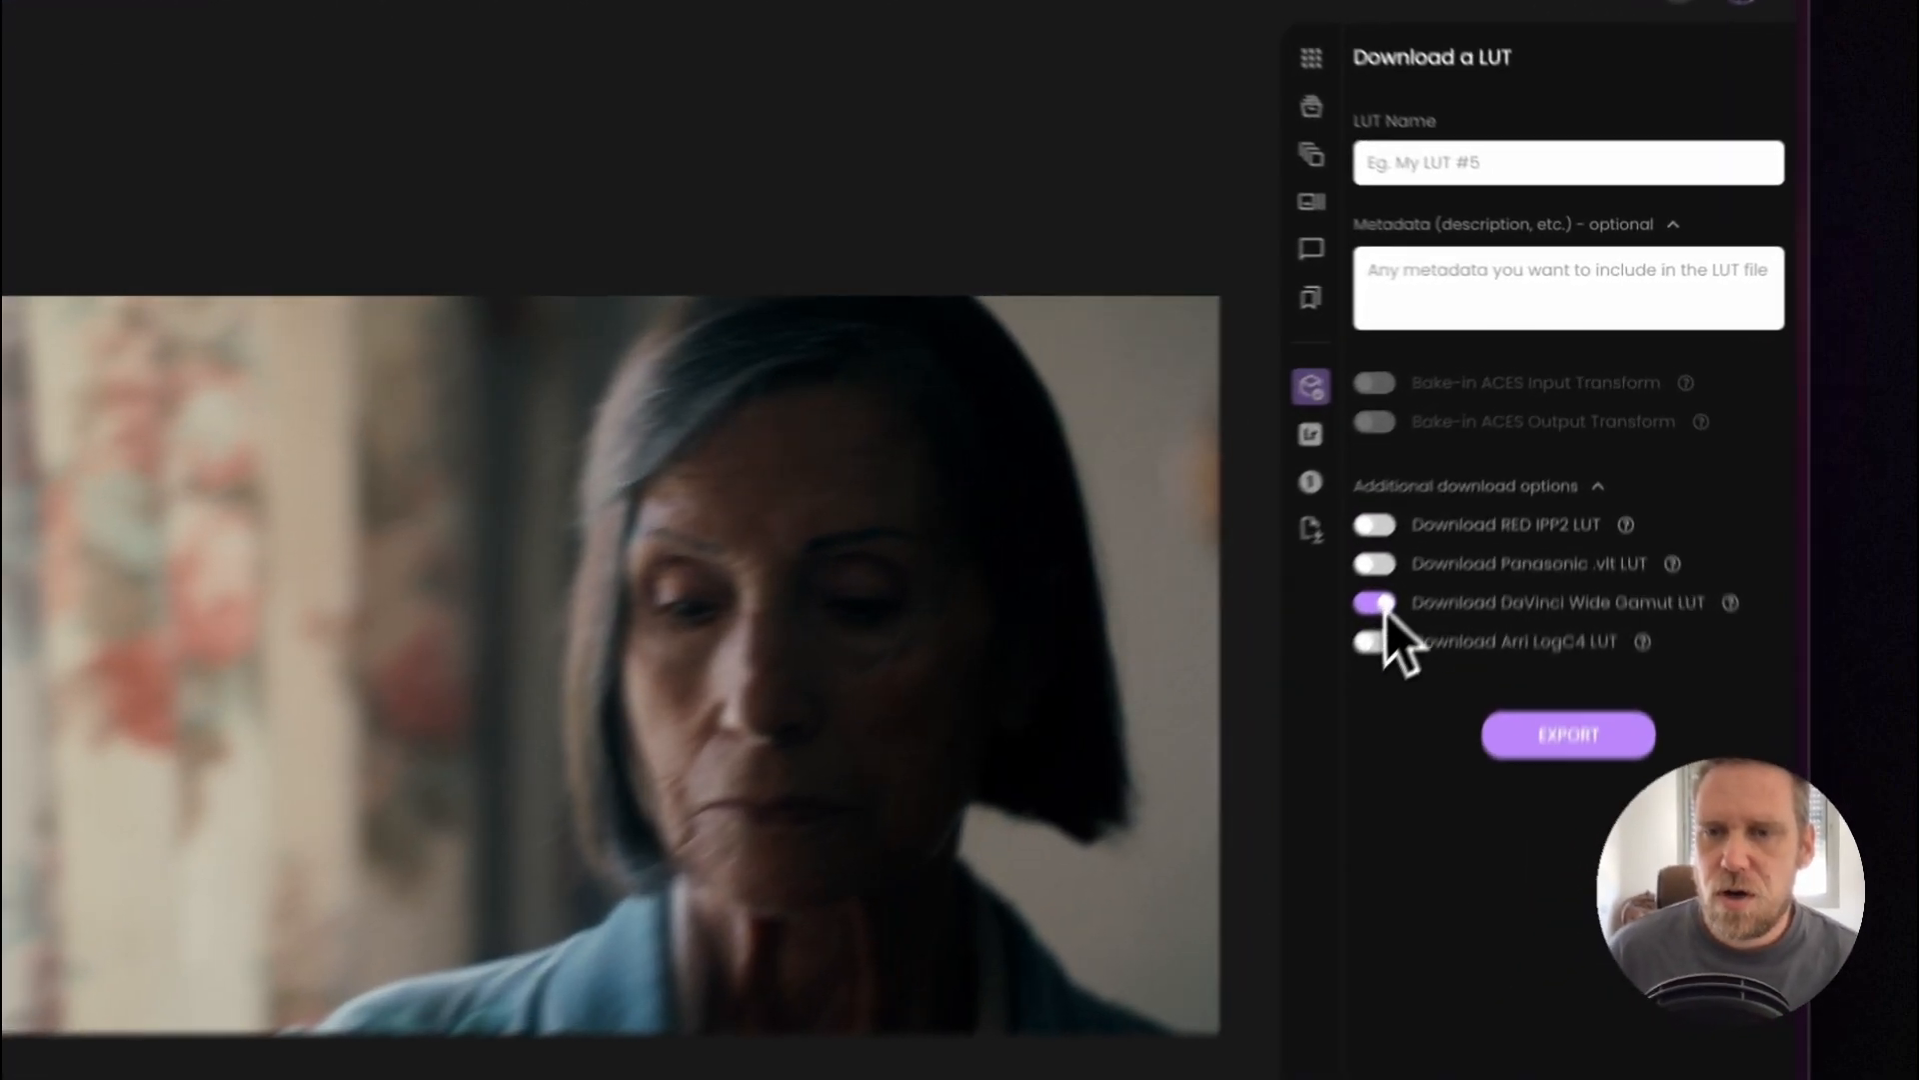
left_click(1470, 486)
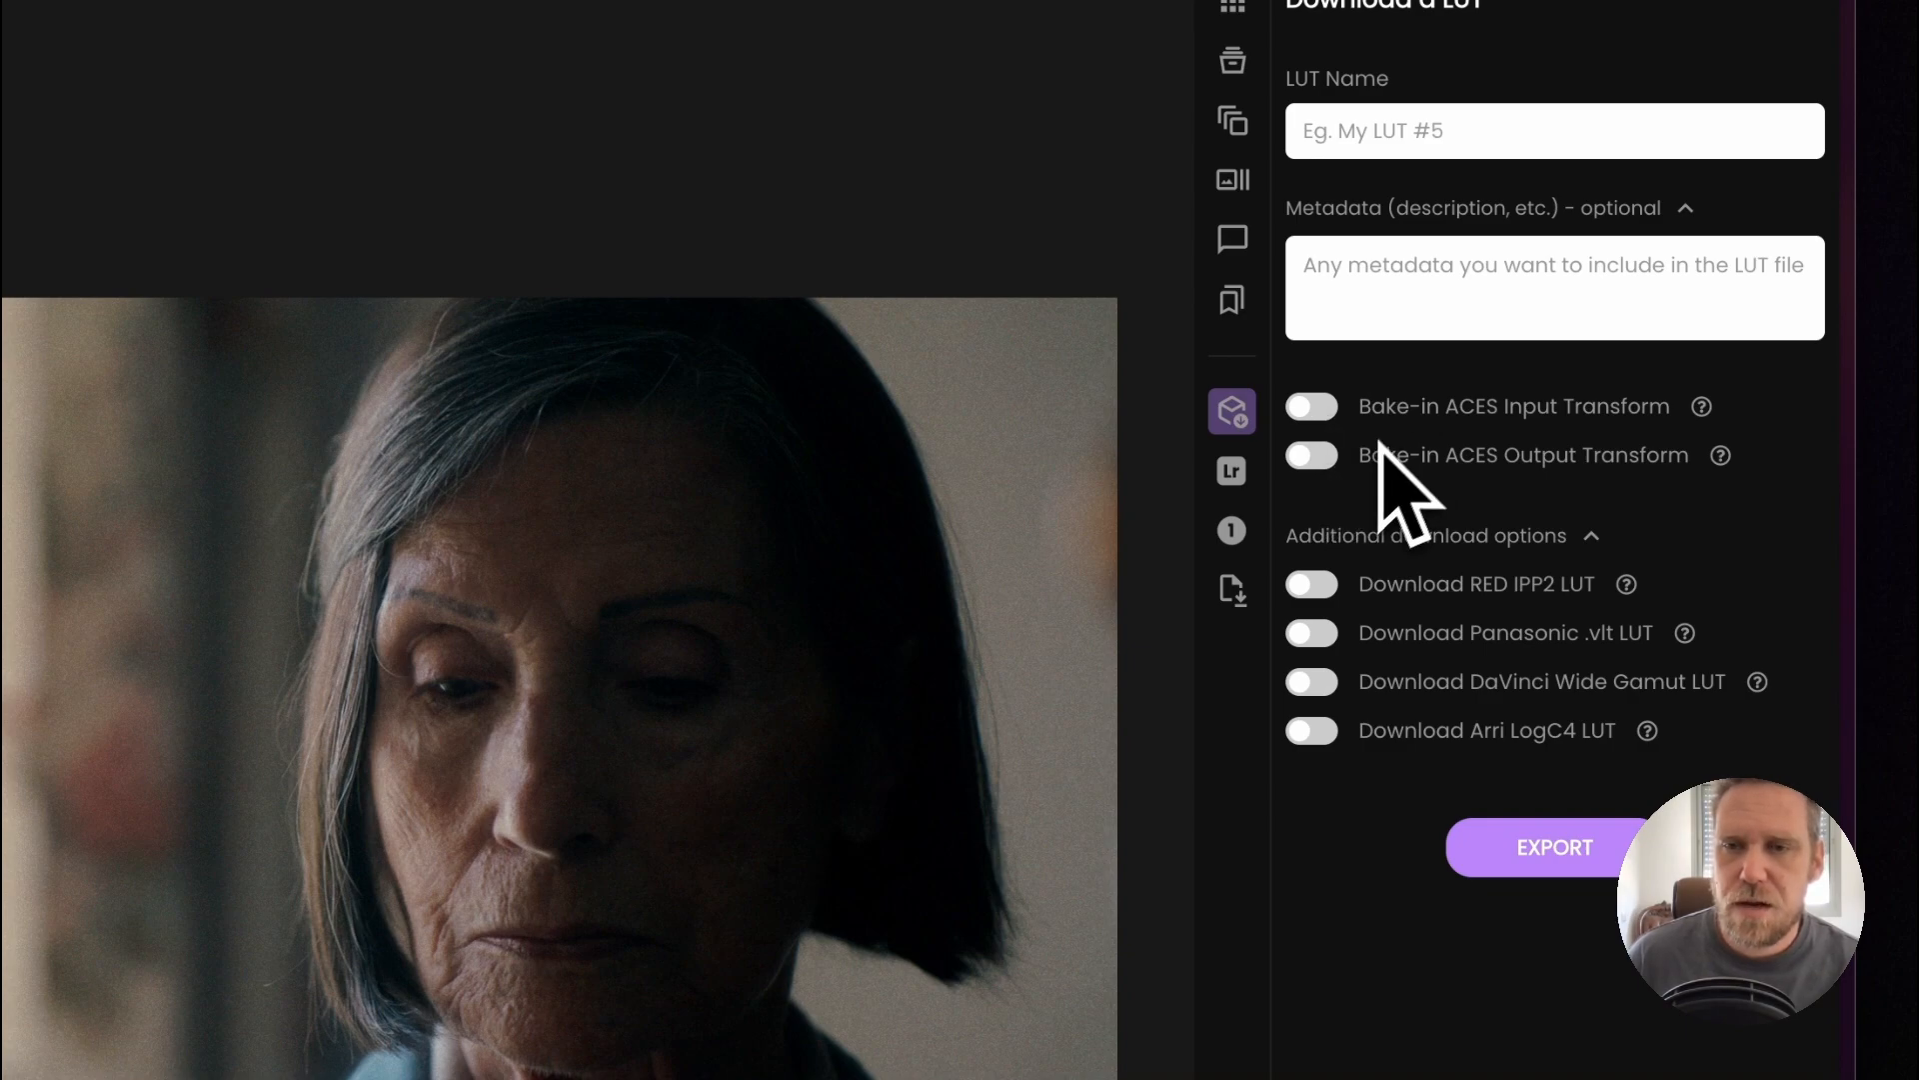
Try the DaVinci Wide Gamut, RED IPP2, Panasonic .vlt and Arri LogC4 LUT options one at a time, switching each off again
left_click(1309, 684)
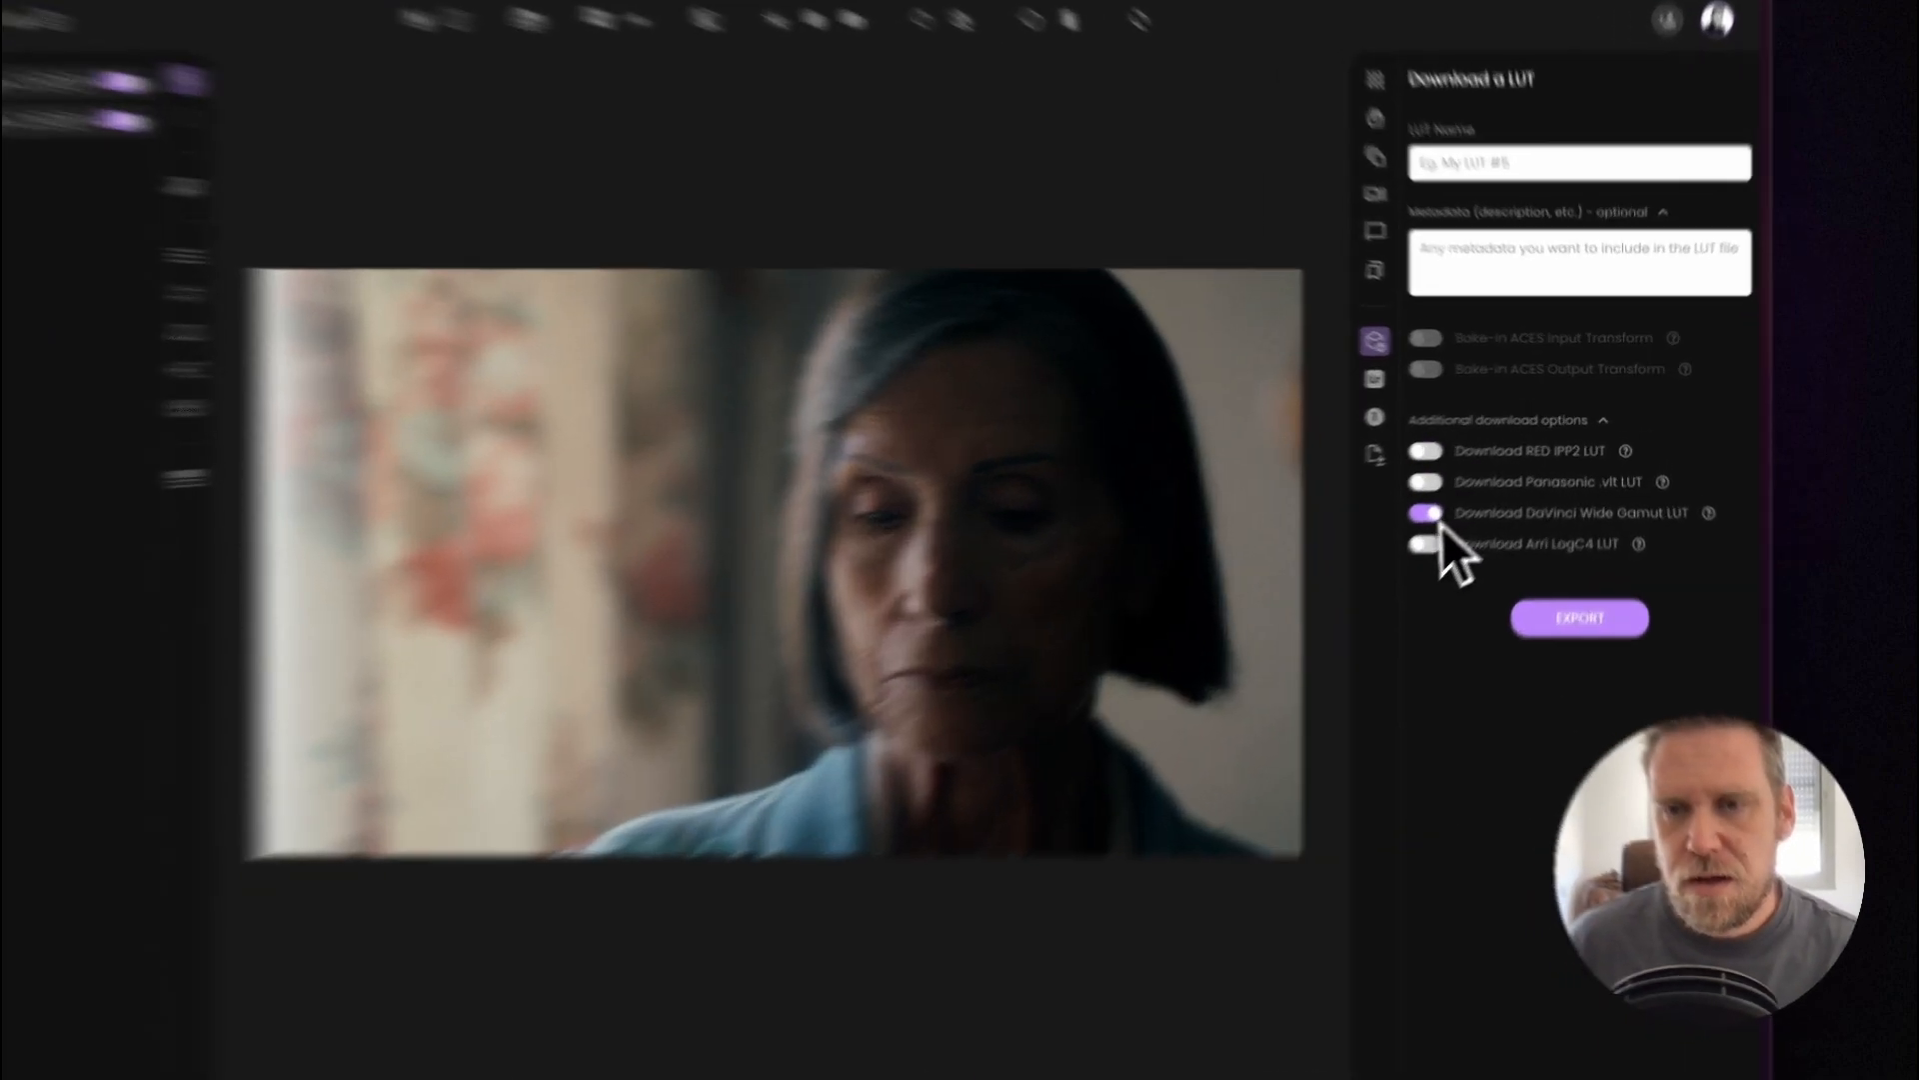
left_click(1467, 484)
left_click(1327, 494)
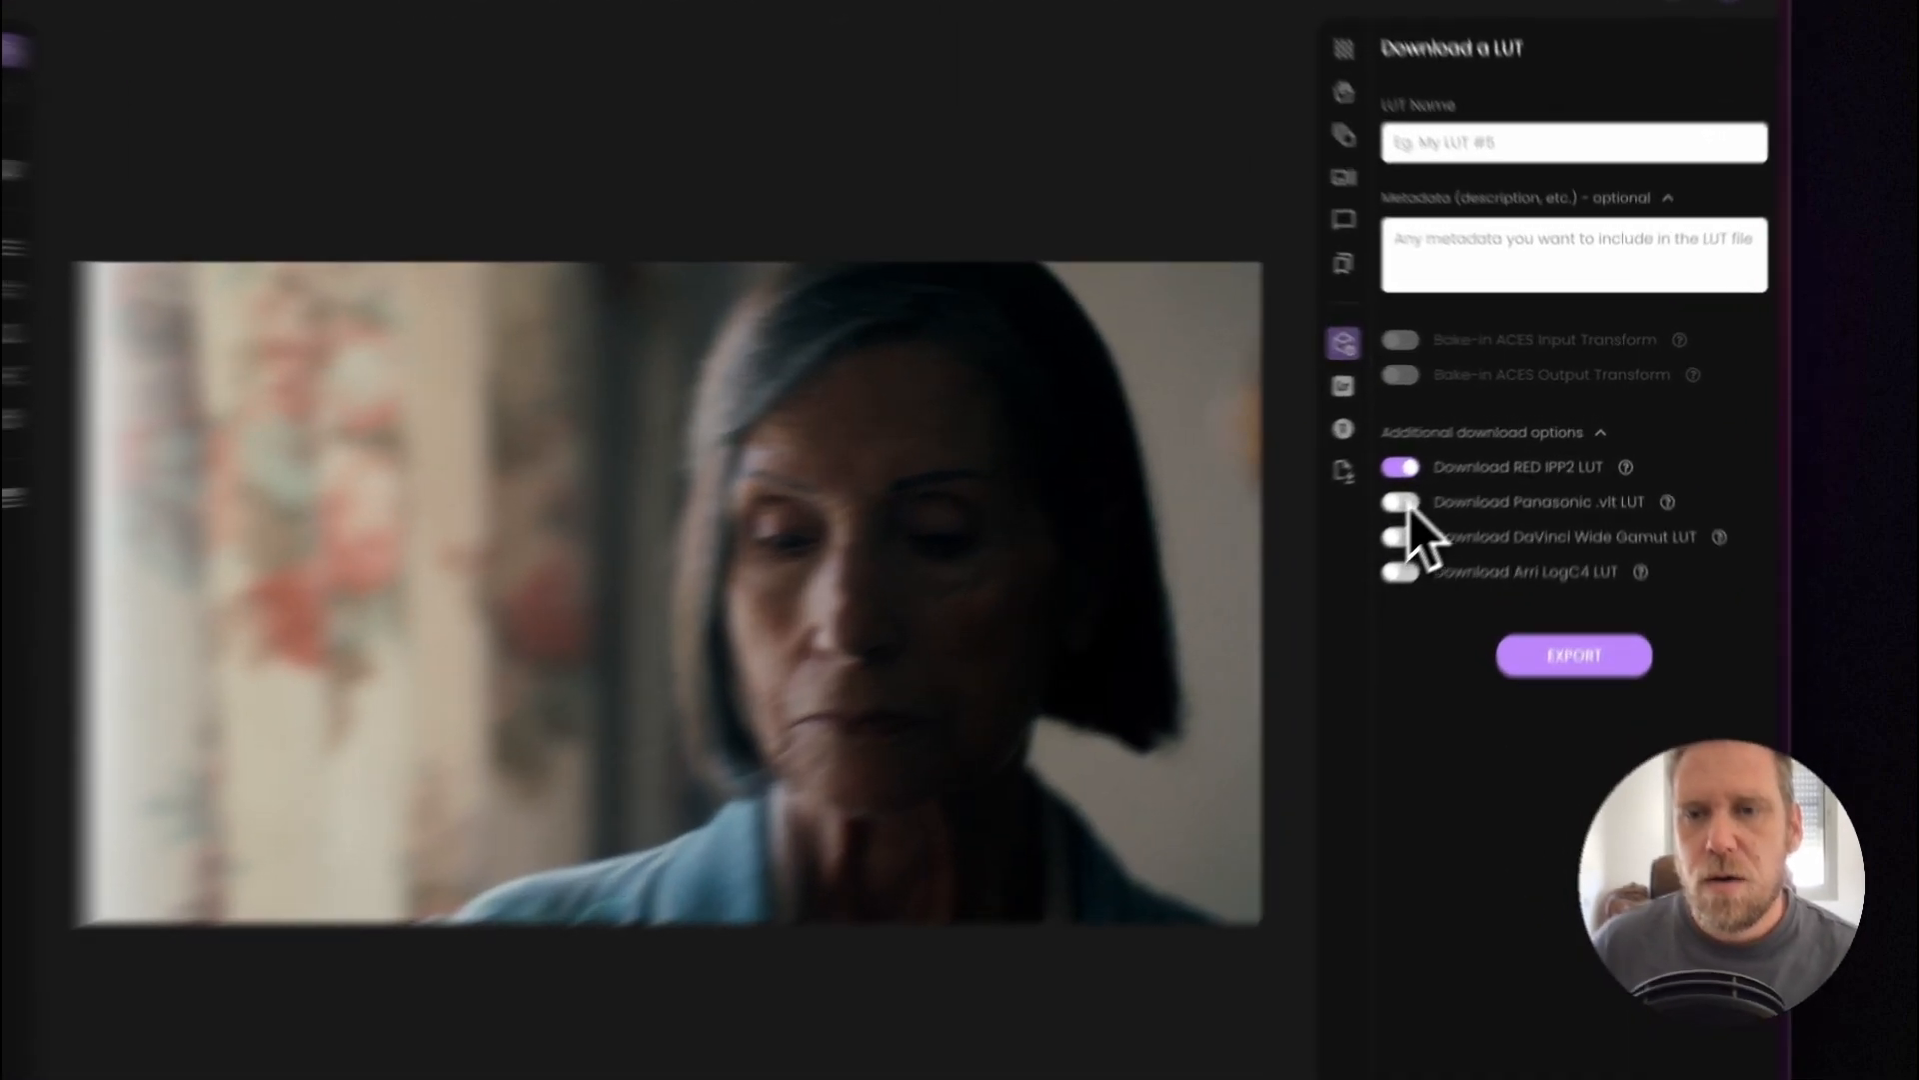
left_click(1475, 450)
left_click(1326, 510)
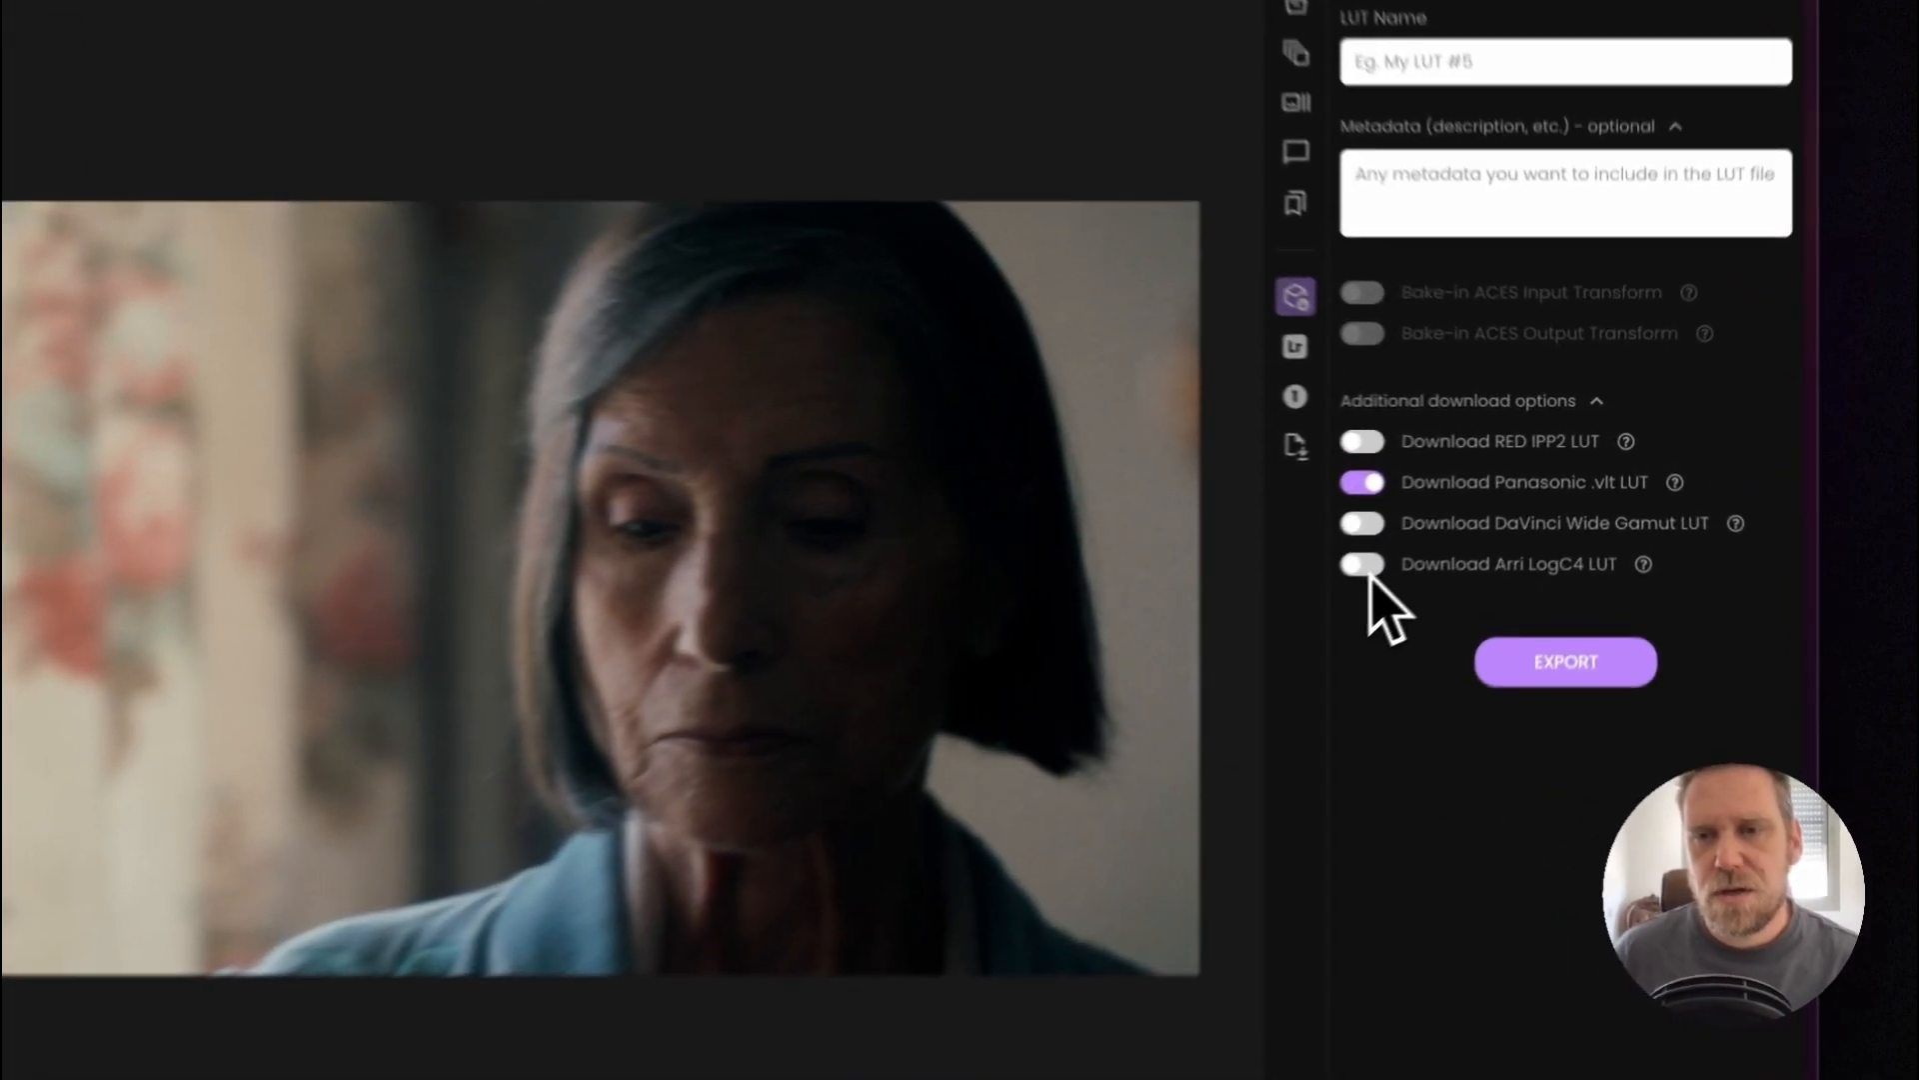
left_click(1468, 510)
left_click(1469, 461)
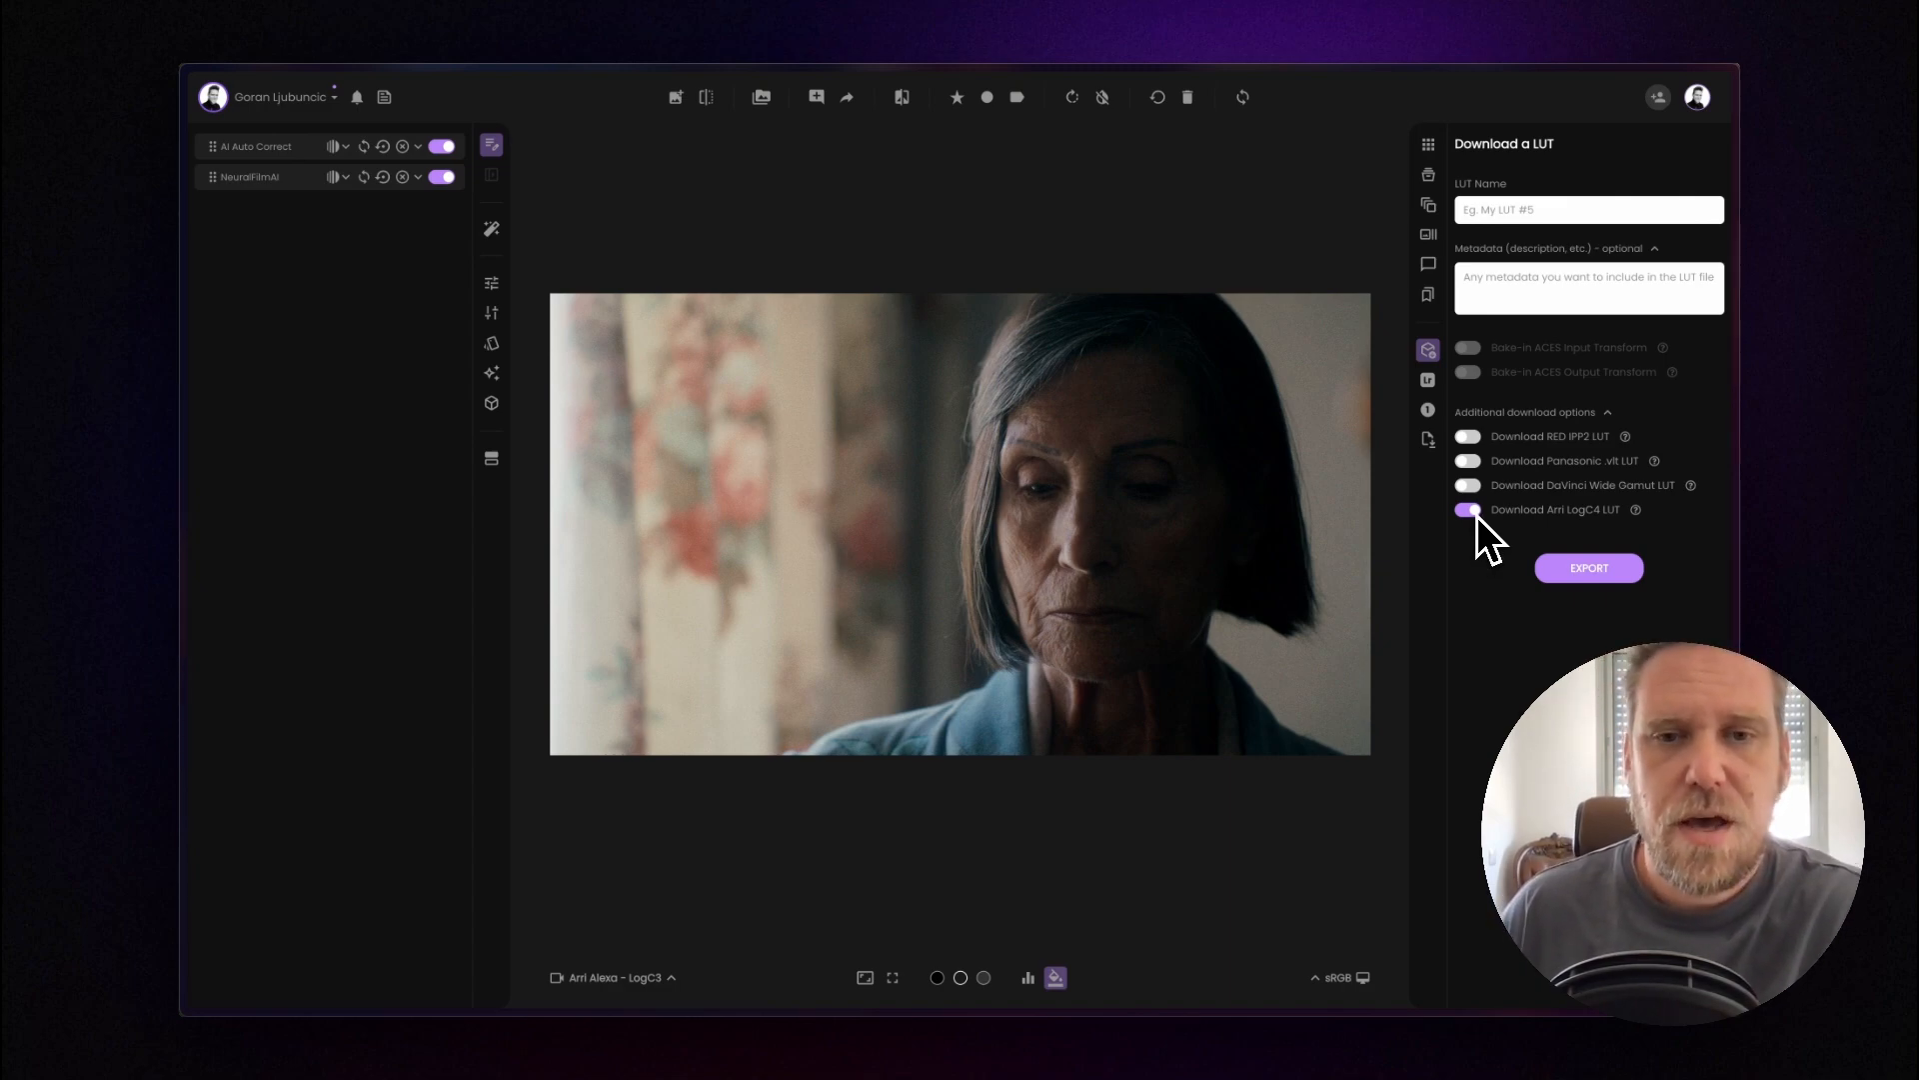
left_click(1473, 511)
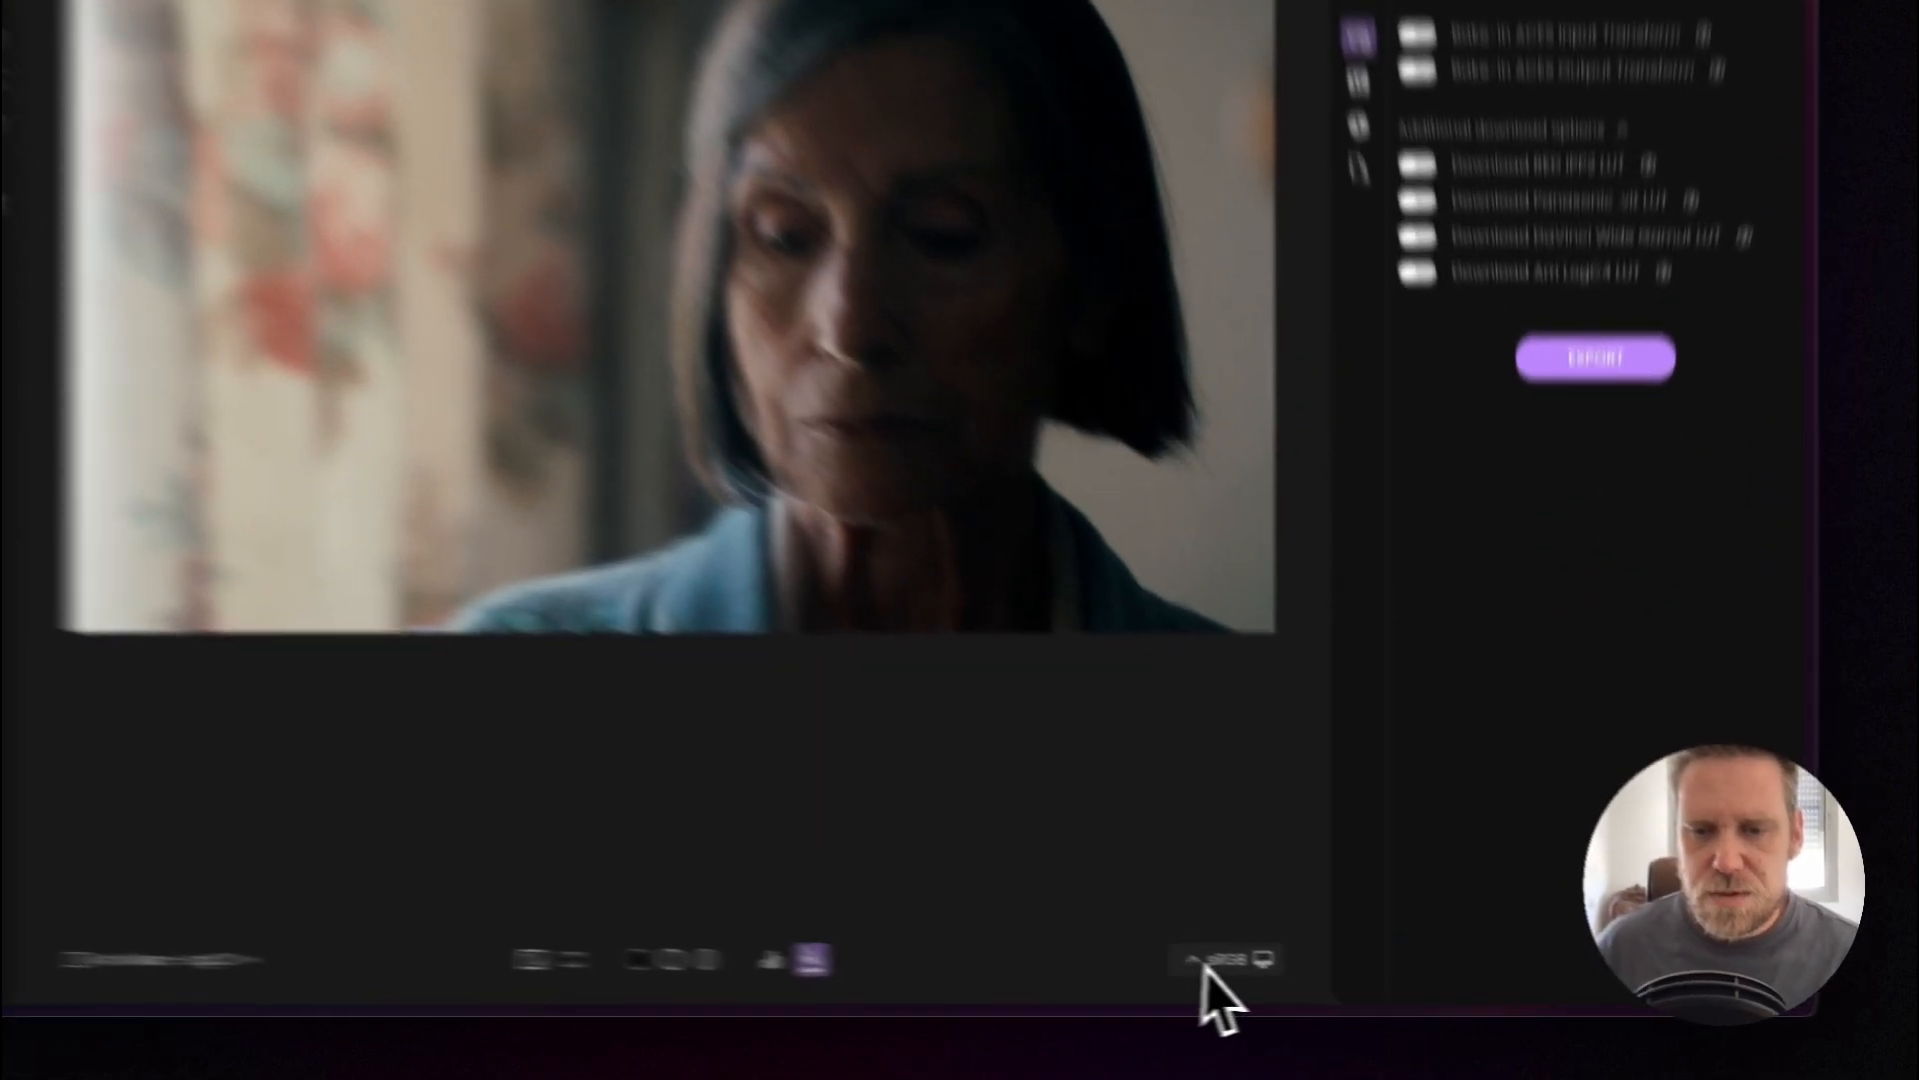
Set the output transform to Rec709 and enable baking in both the ACES input and ACES output transforms
left_click(1338, 976)
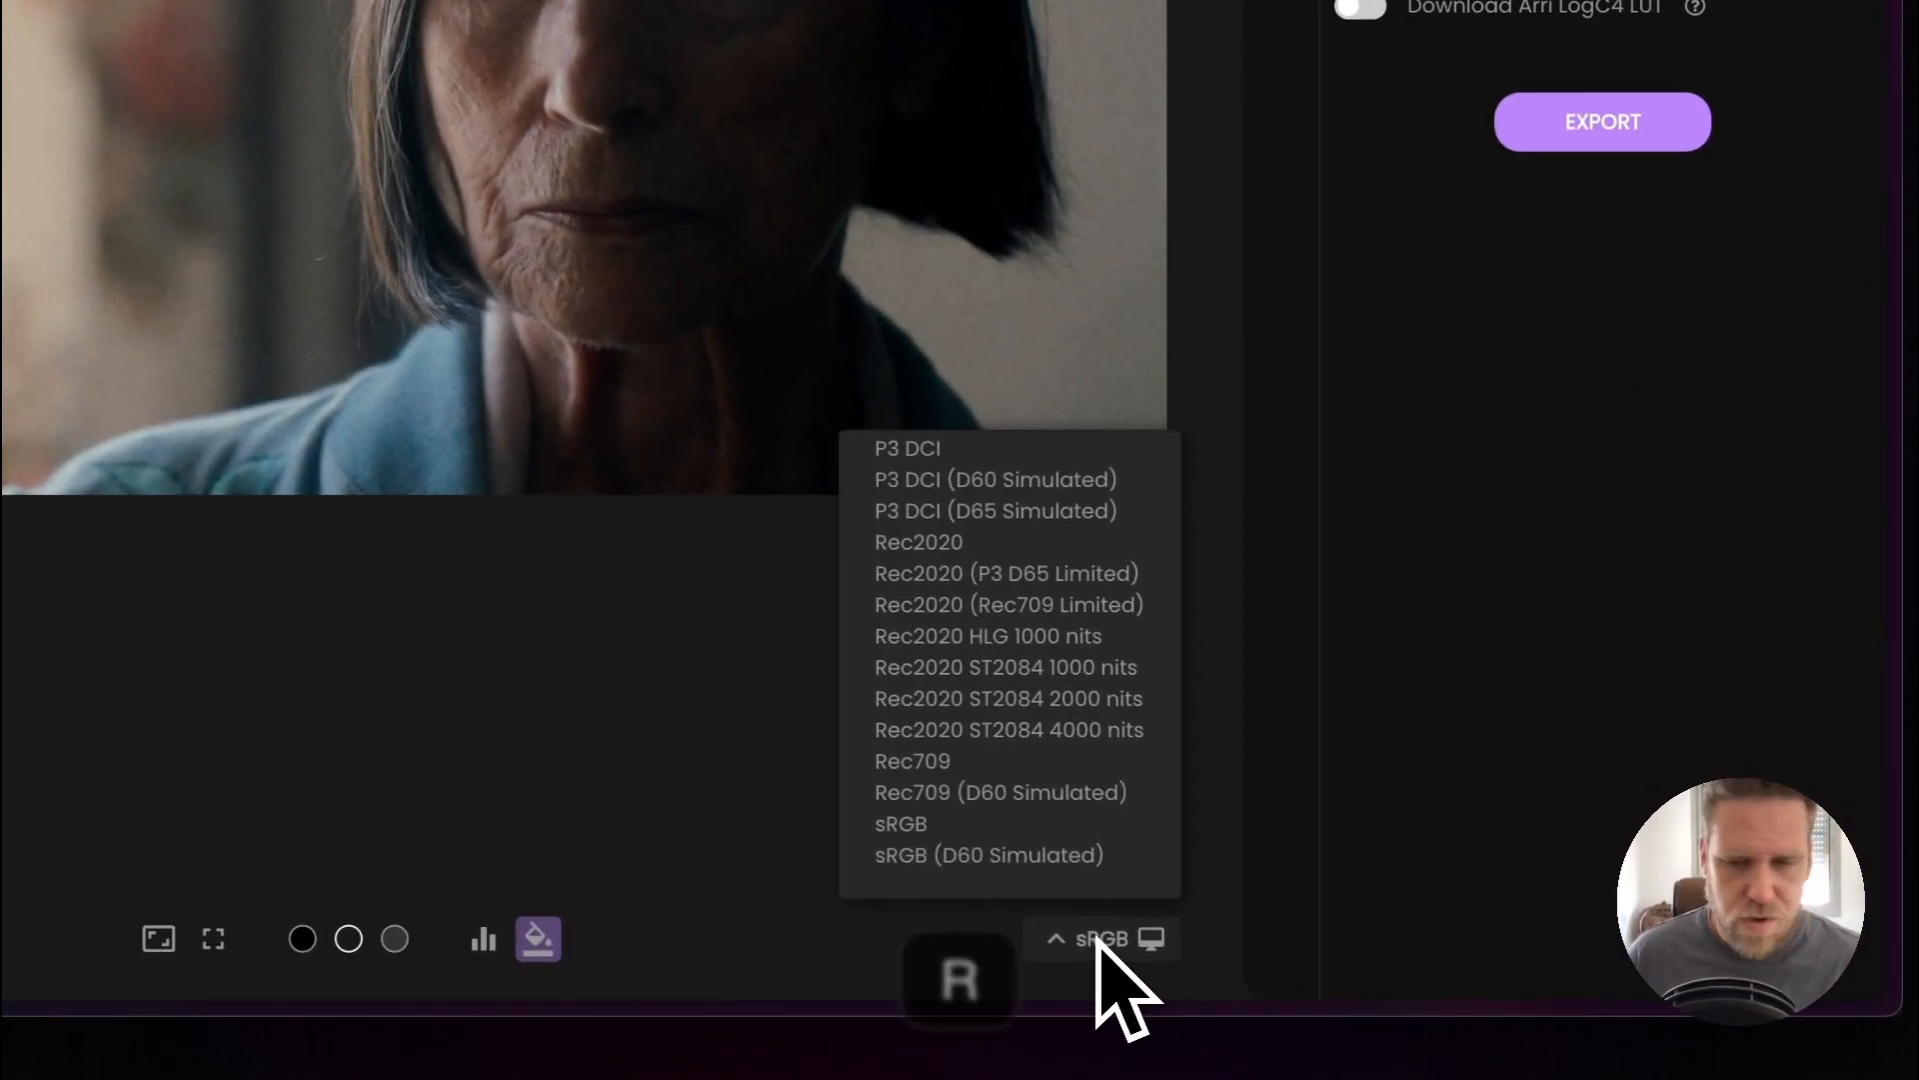
left_click(967, 763)
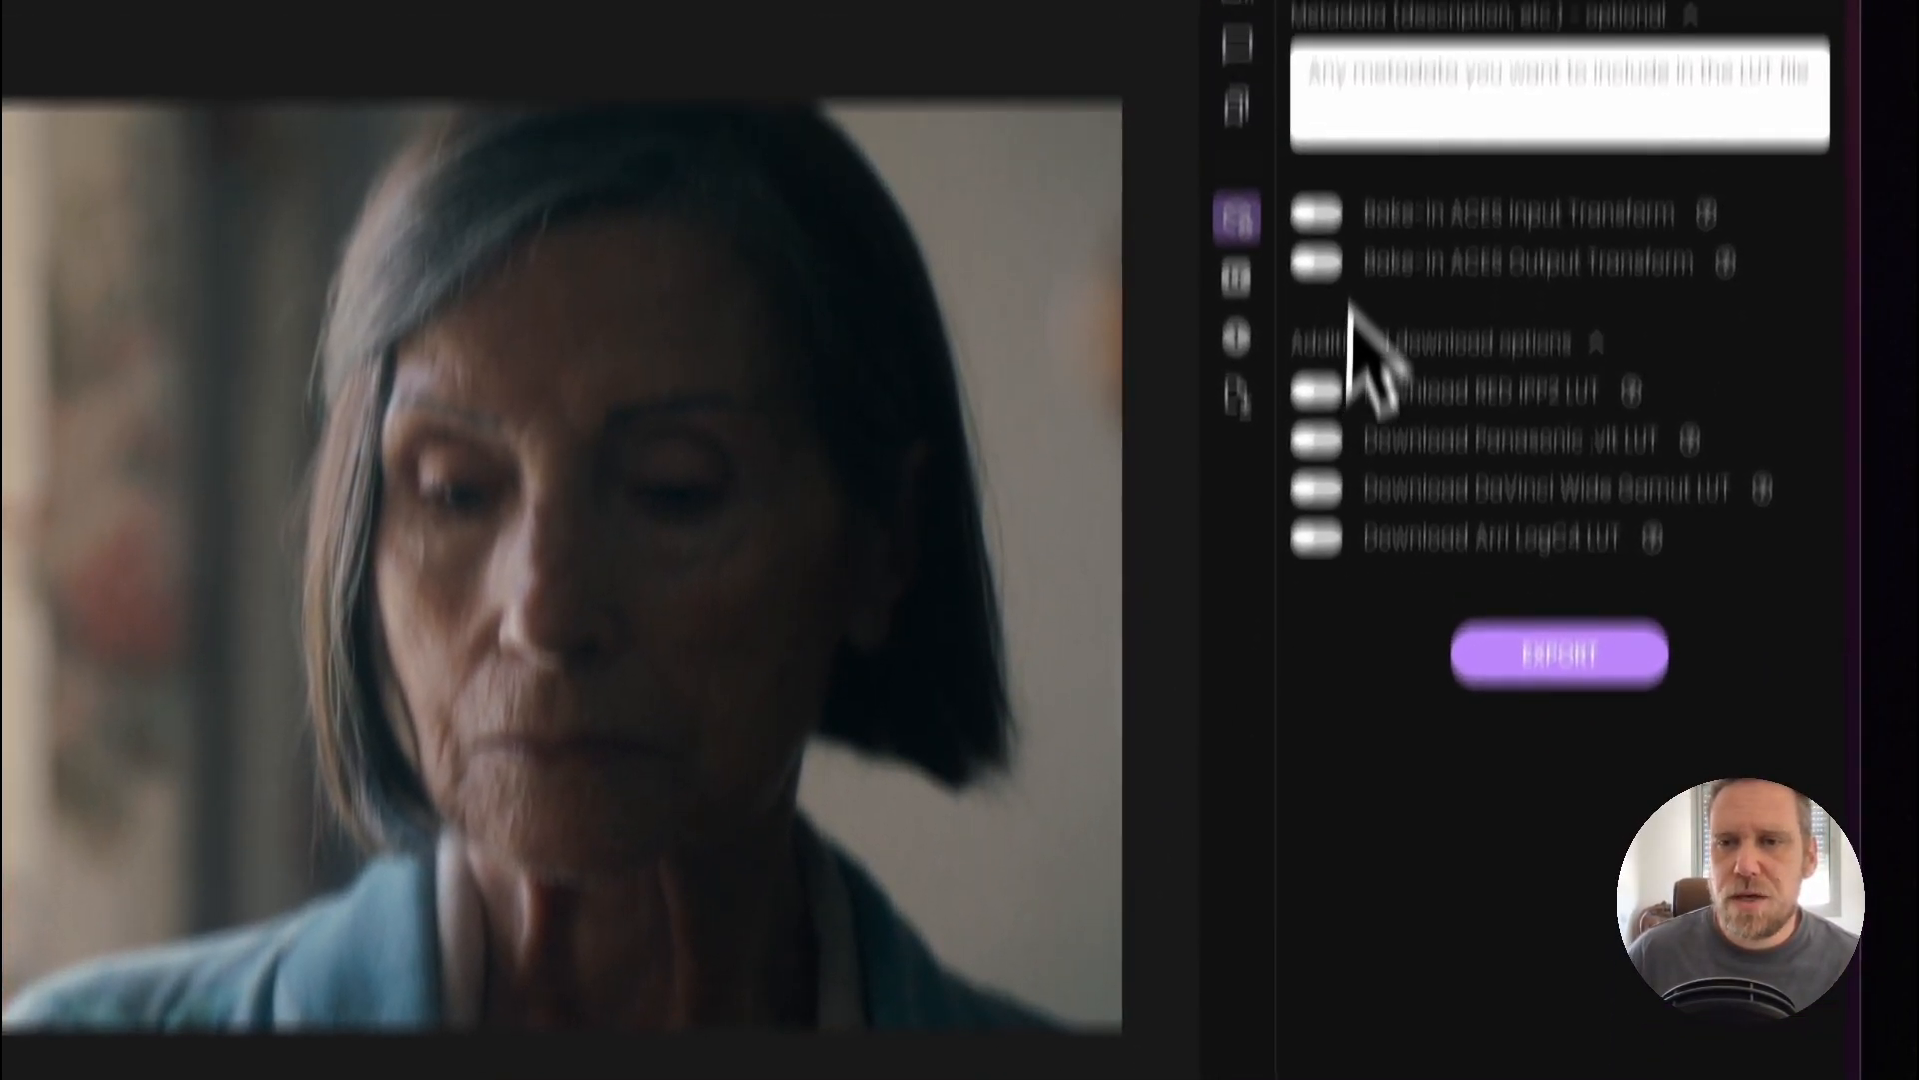
left_click(1316, 213)
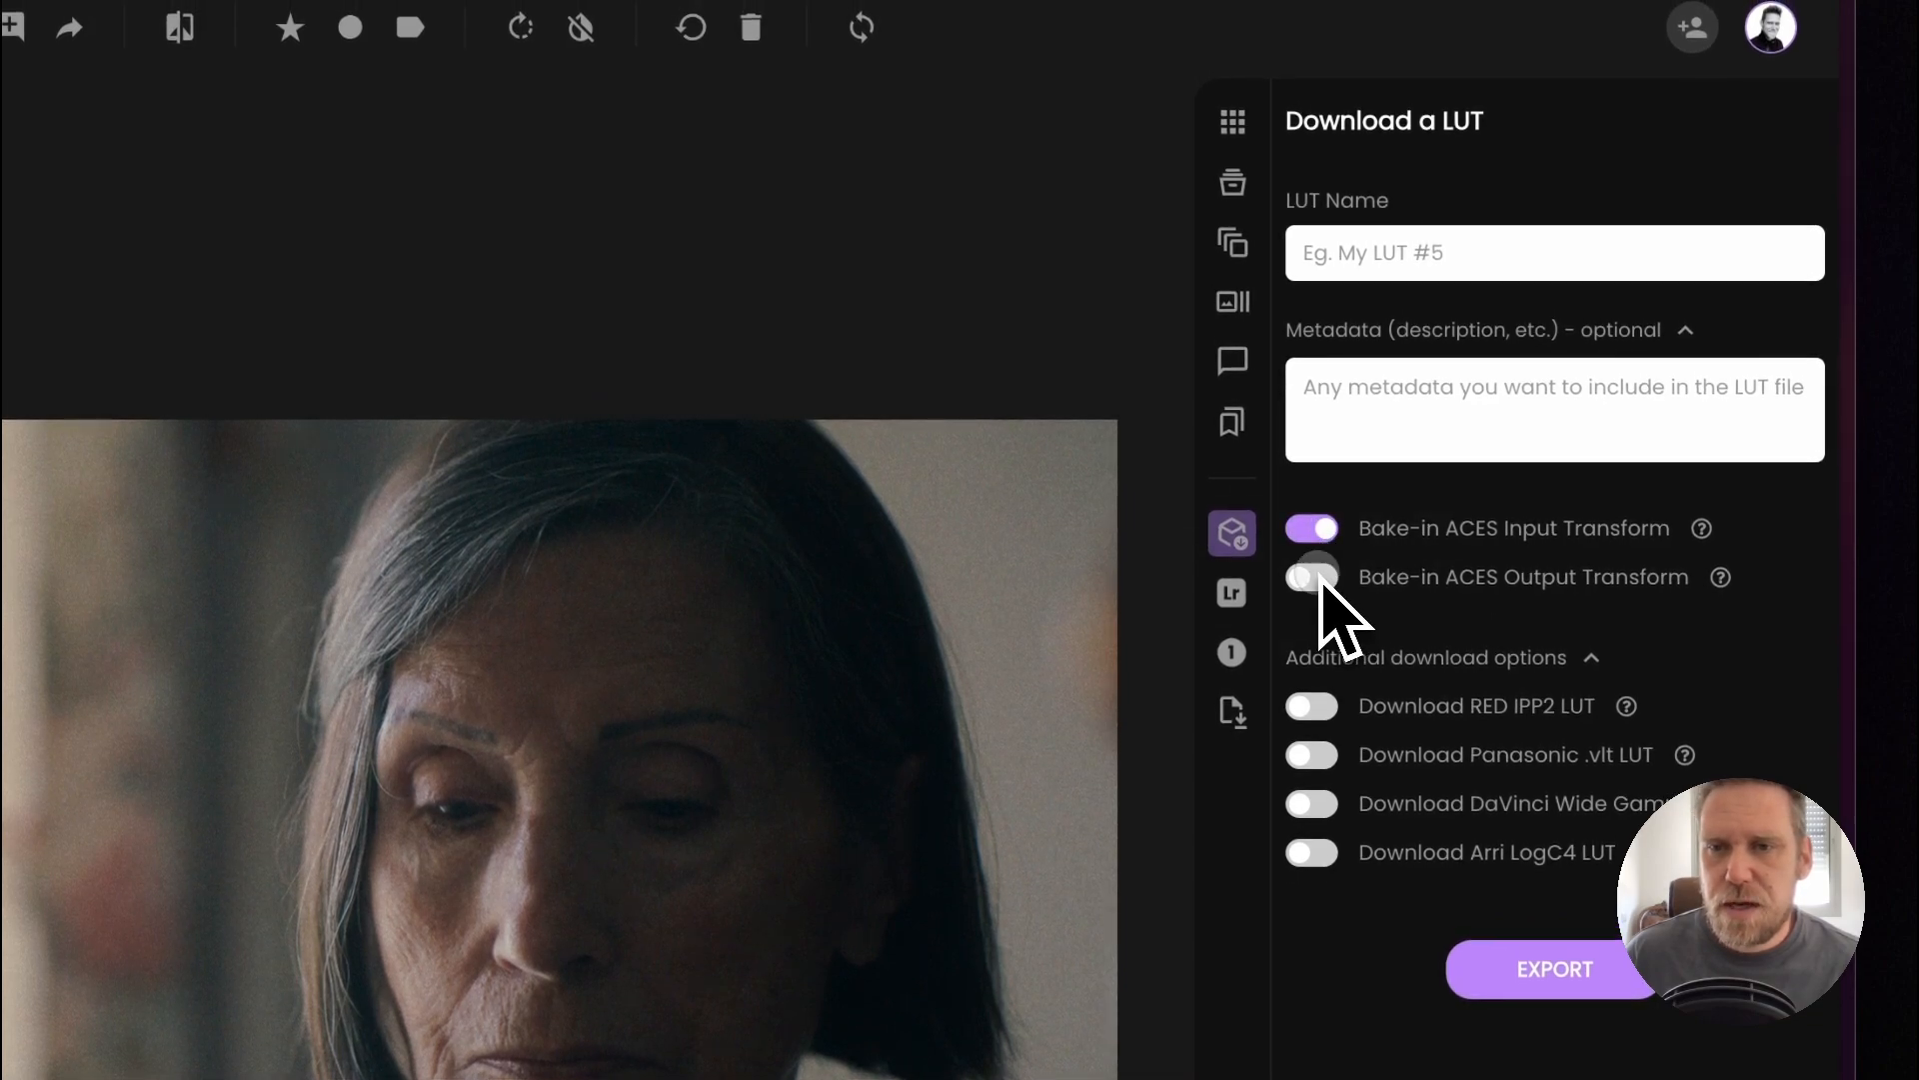
left_click(1317, 579)
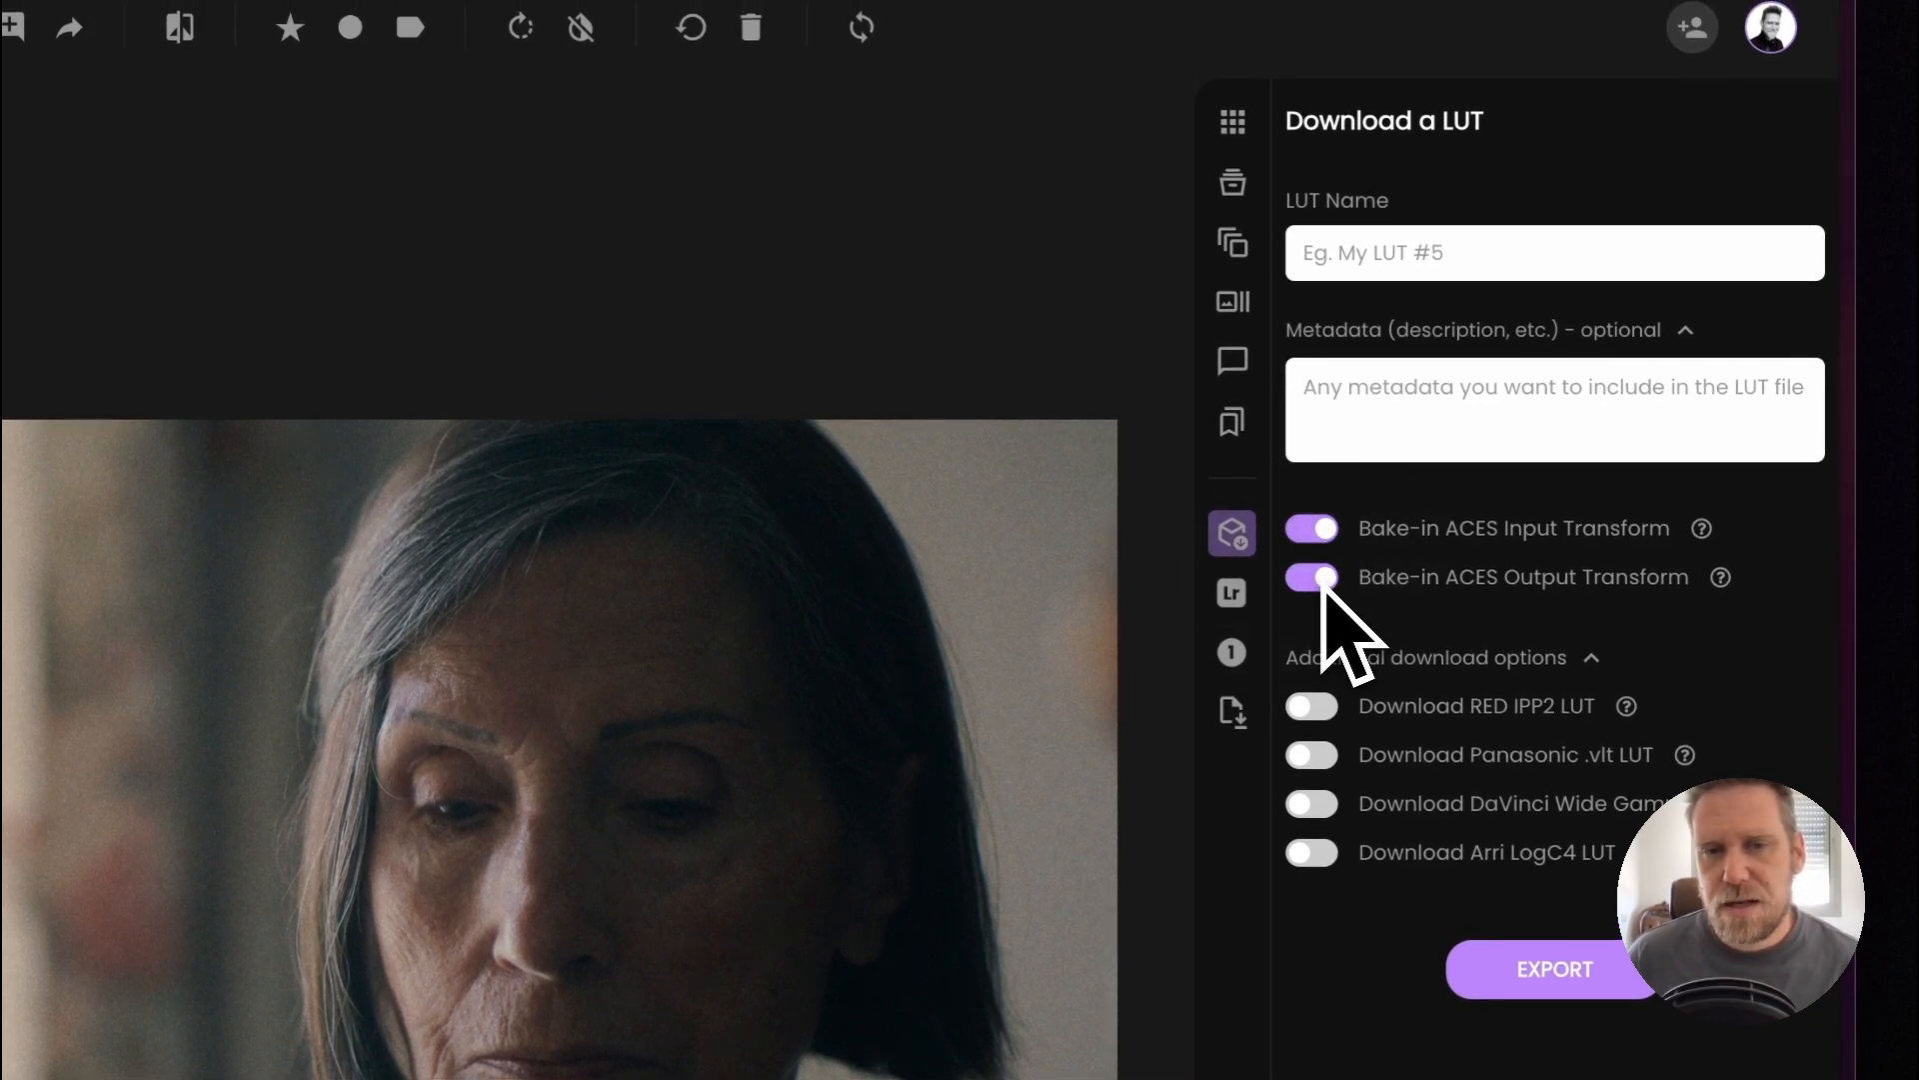
Name the LUT Test and export it with both ACES transforms baked in
left_click(1439, 268)
type("Test")
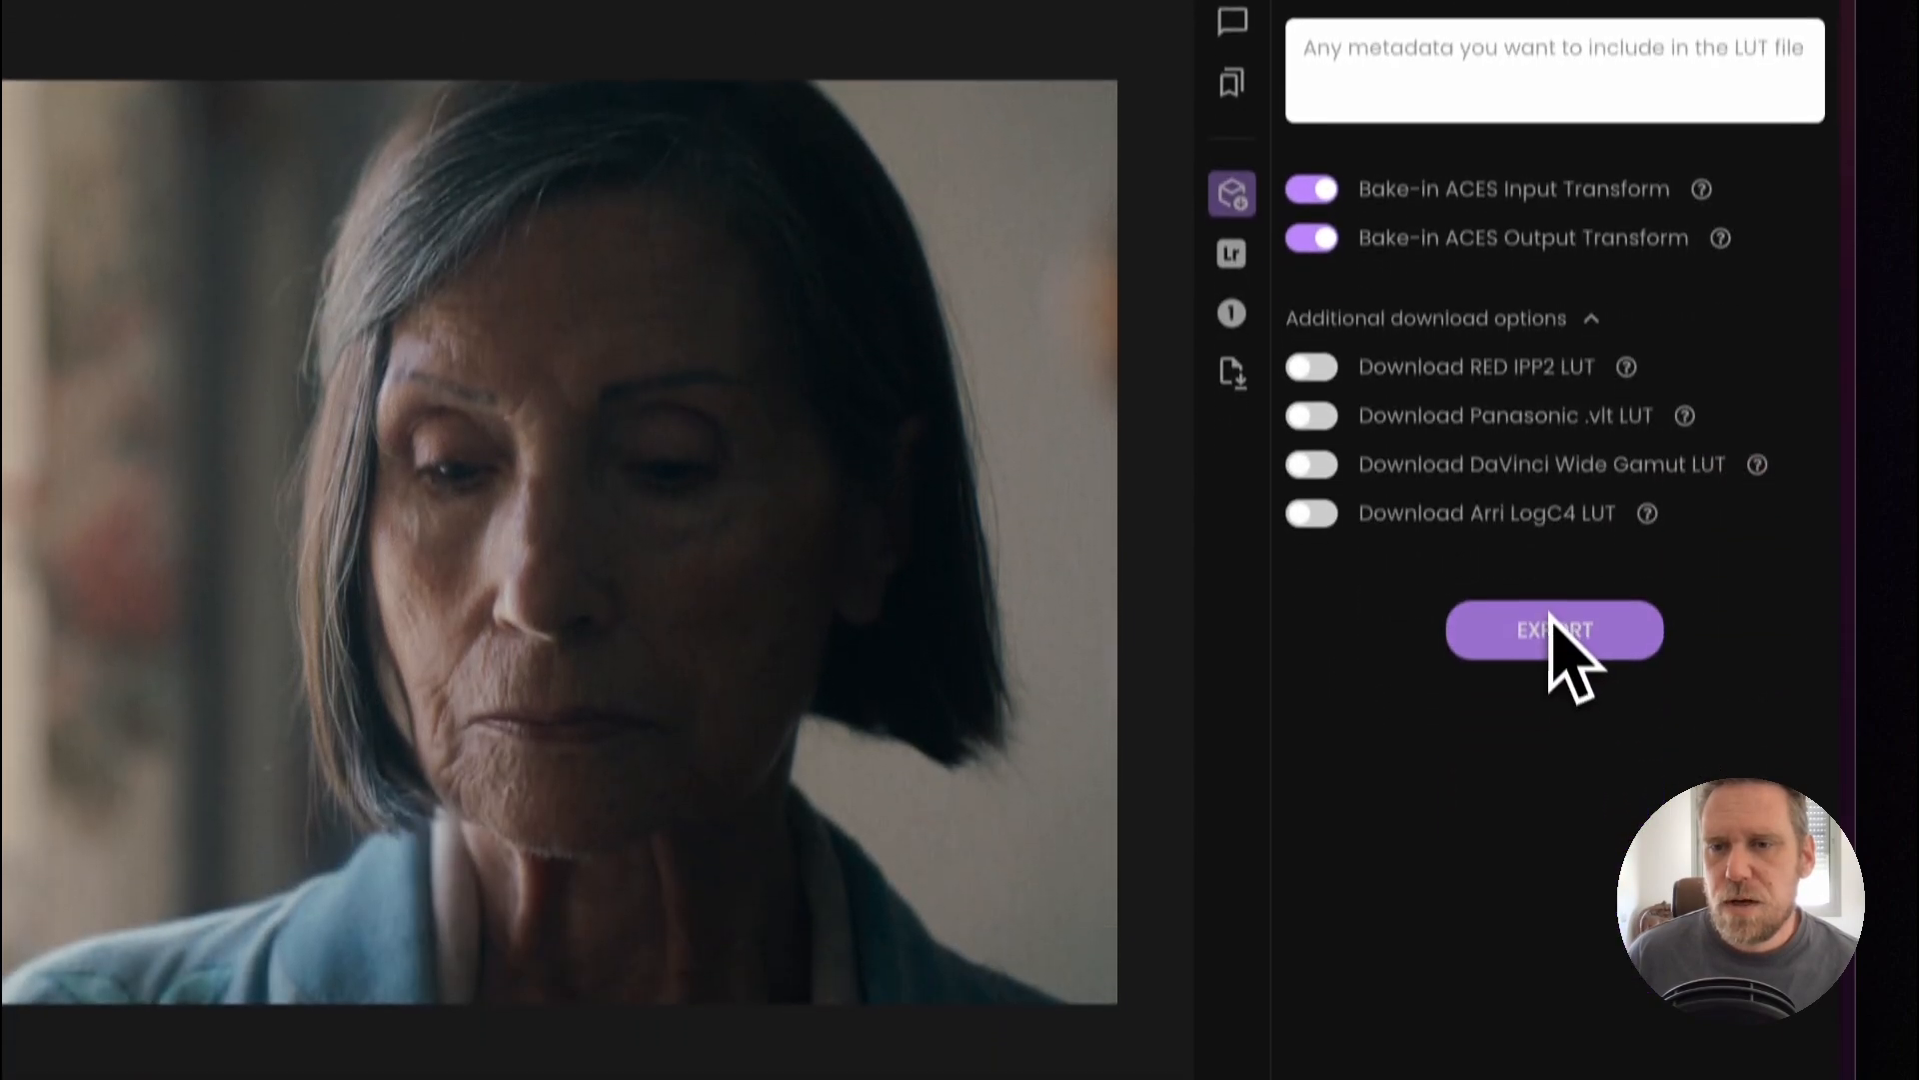
left_click(1557, 971)
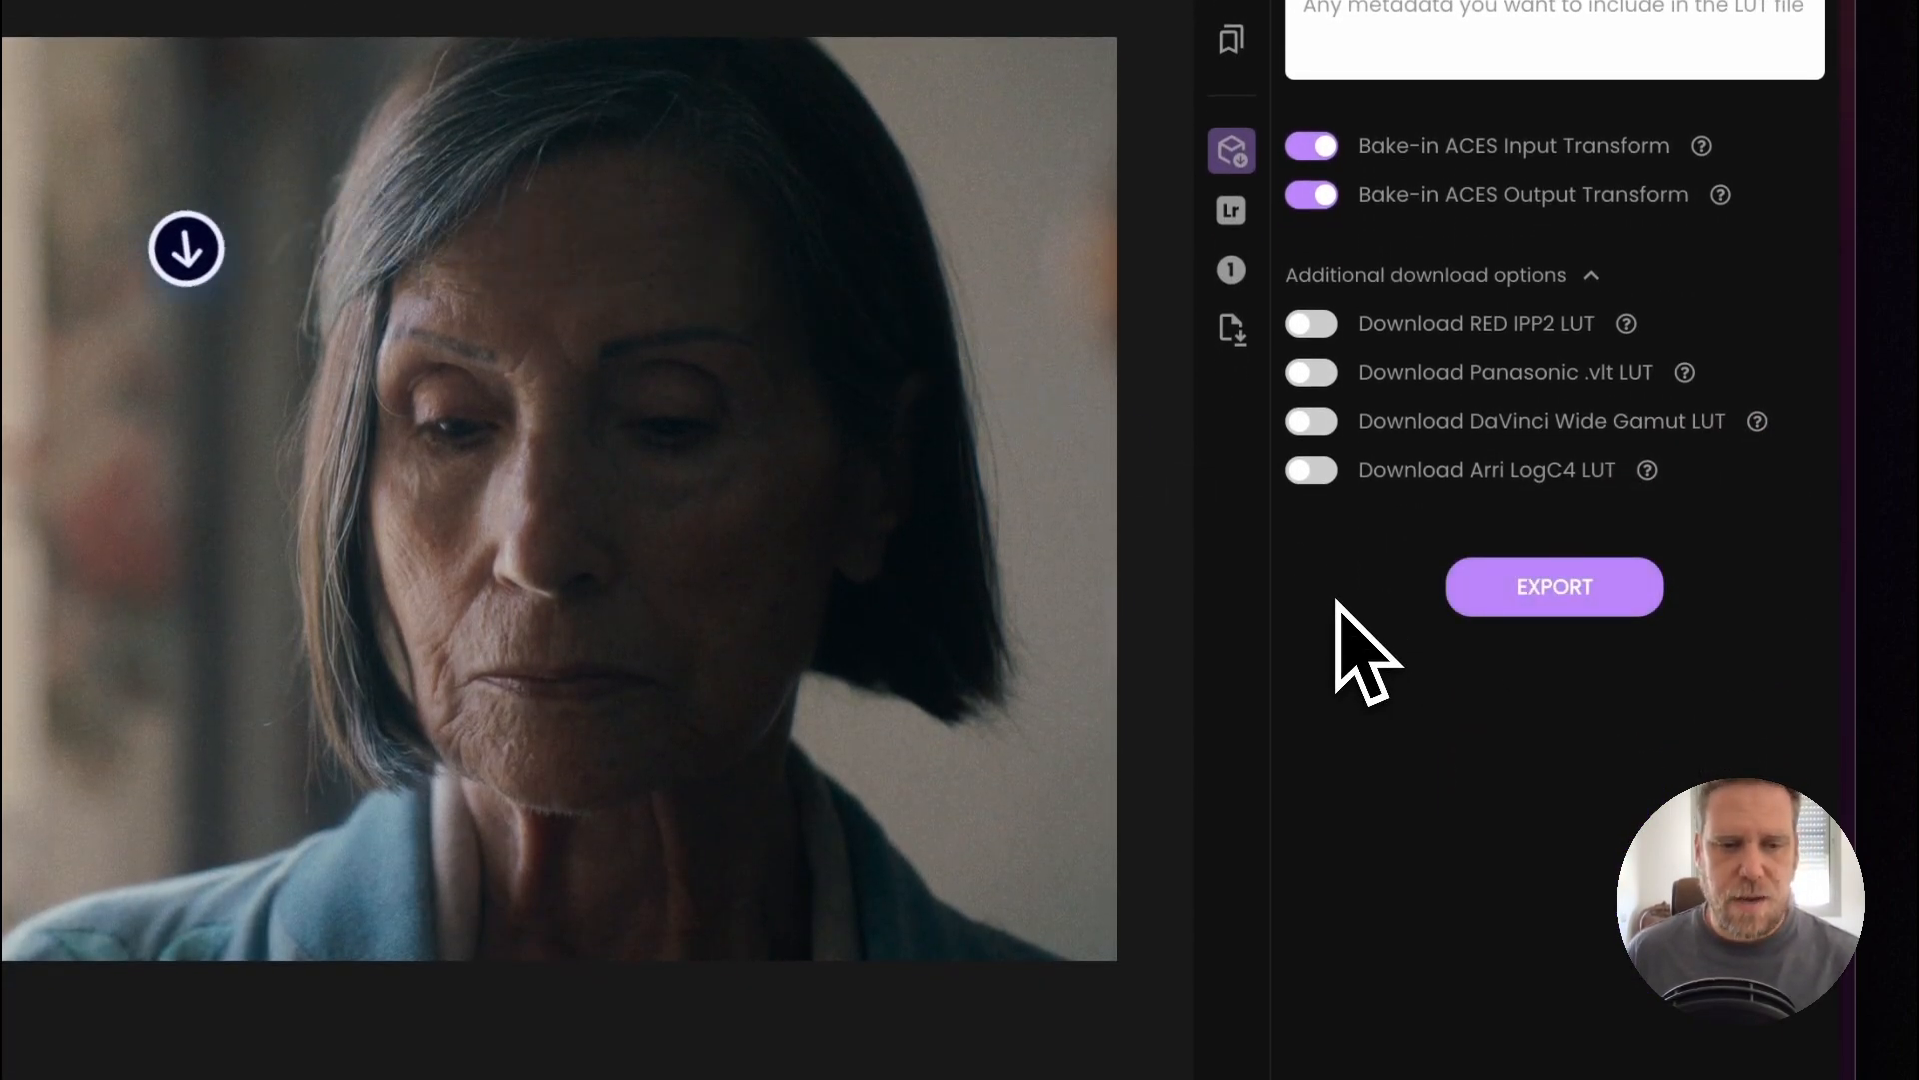
Switch to Finder, select LogC3-Test-Rec709.cube in Downloads and delete it, returning to the grading app
key("super+Tab")
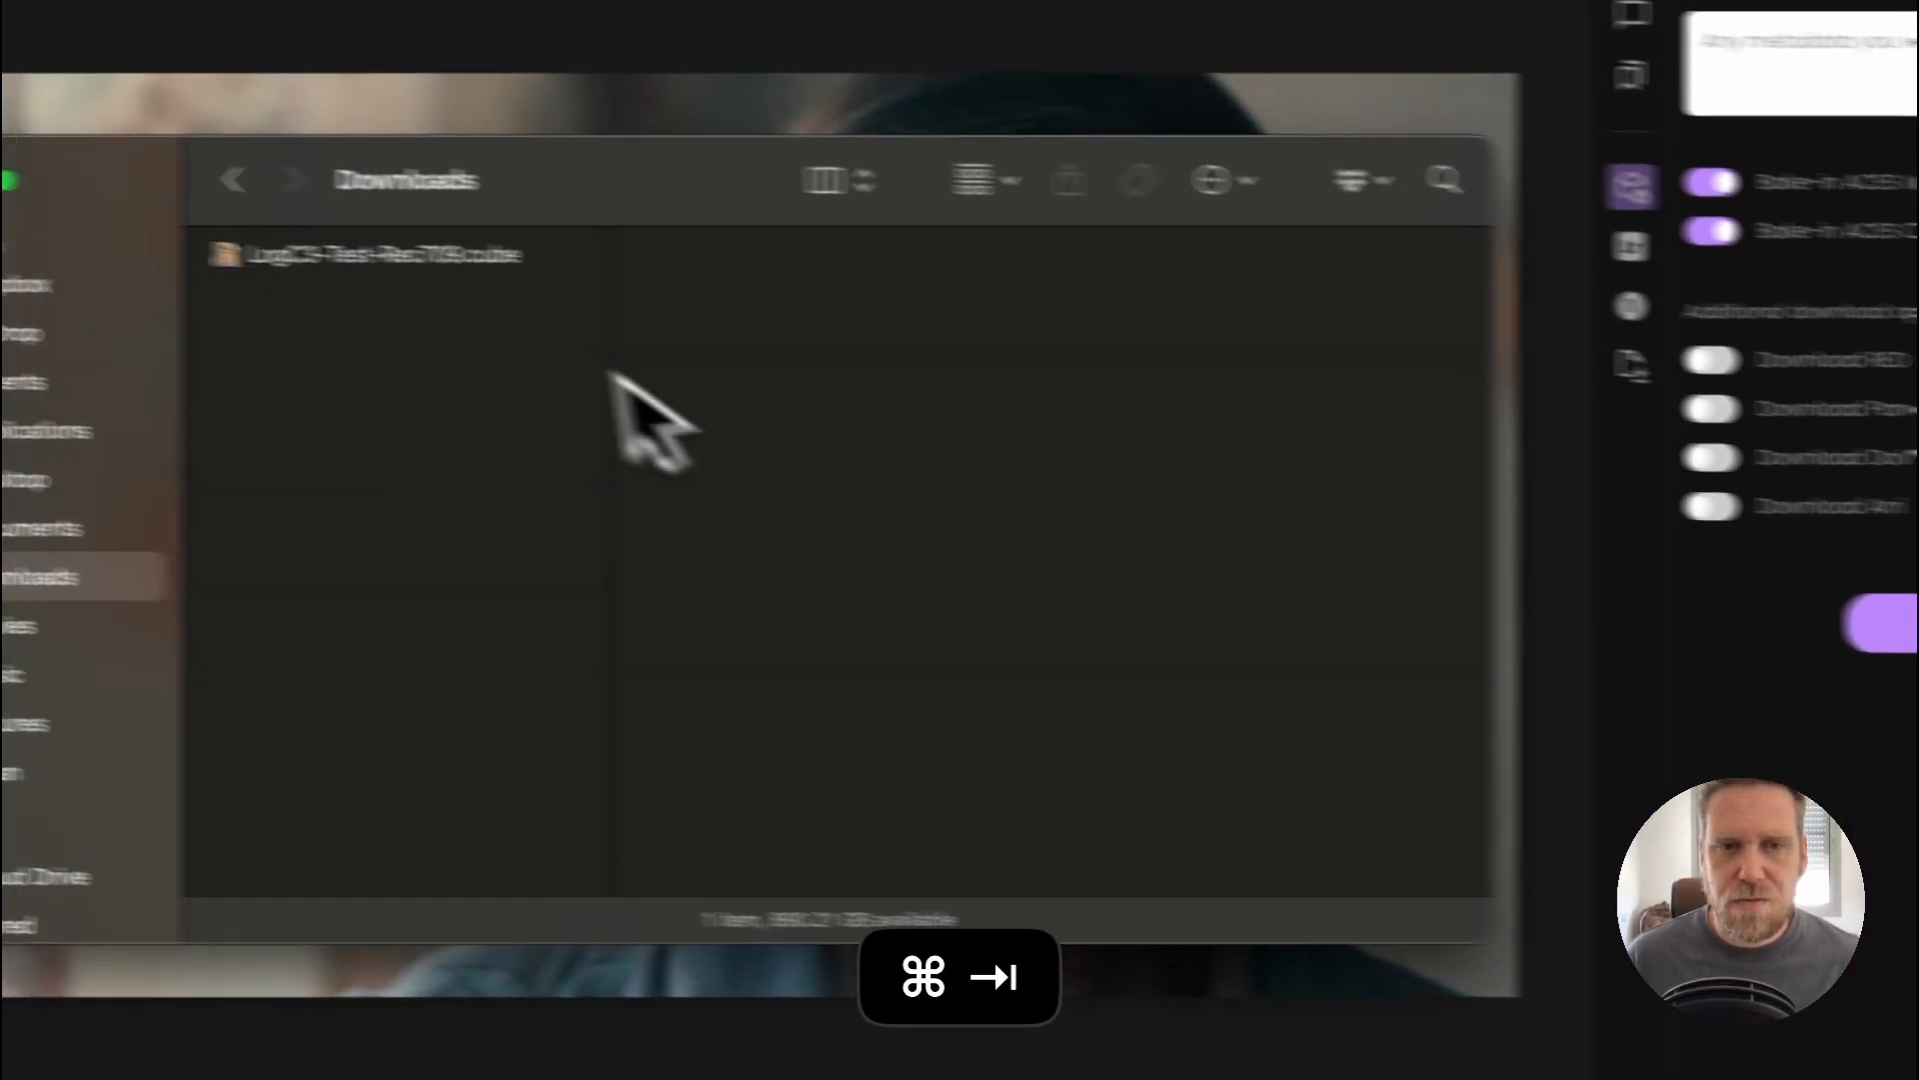
left_click(12, 232)
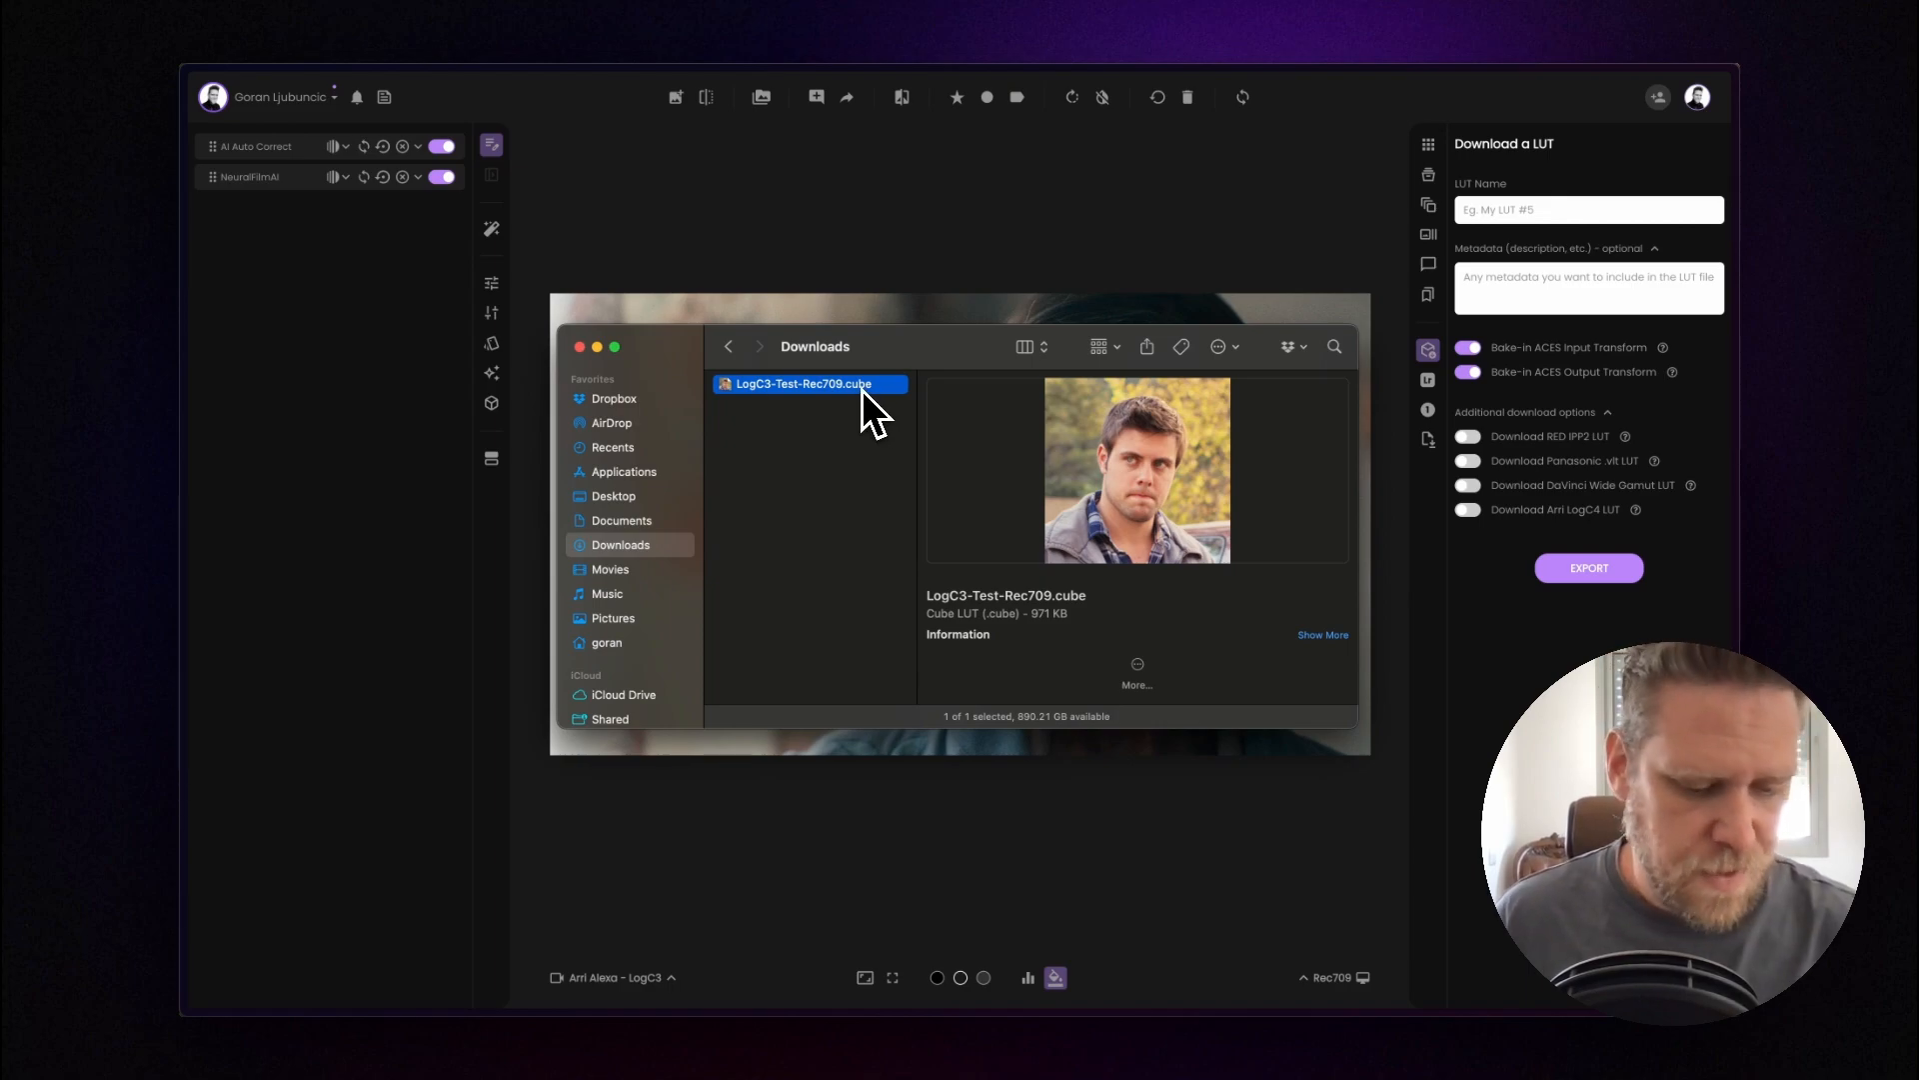
key("super+BackSpace")
left_click(916, 282)
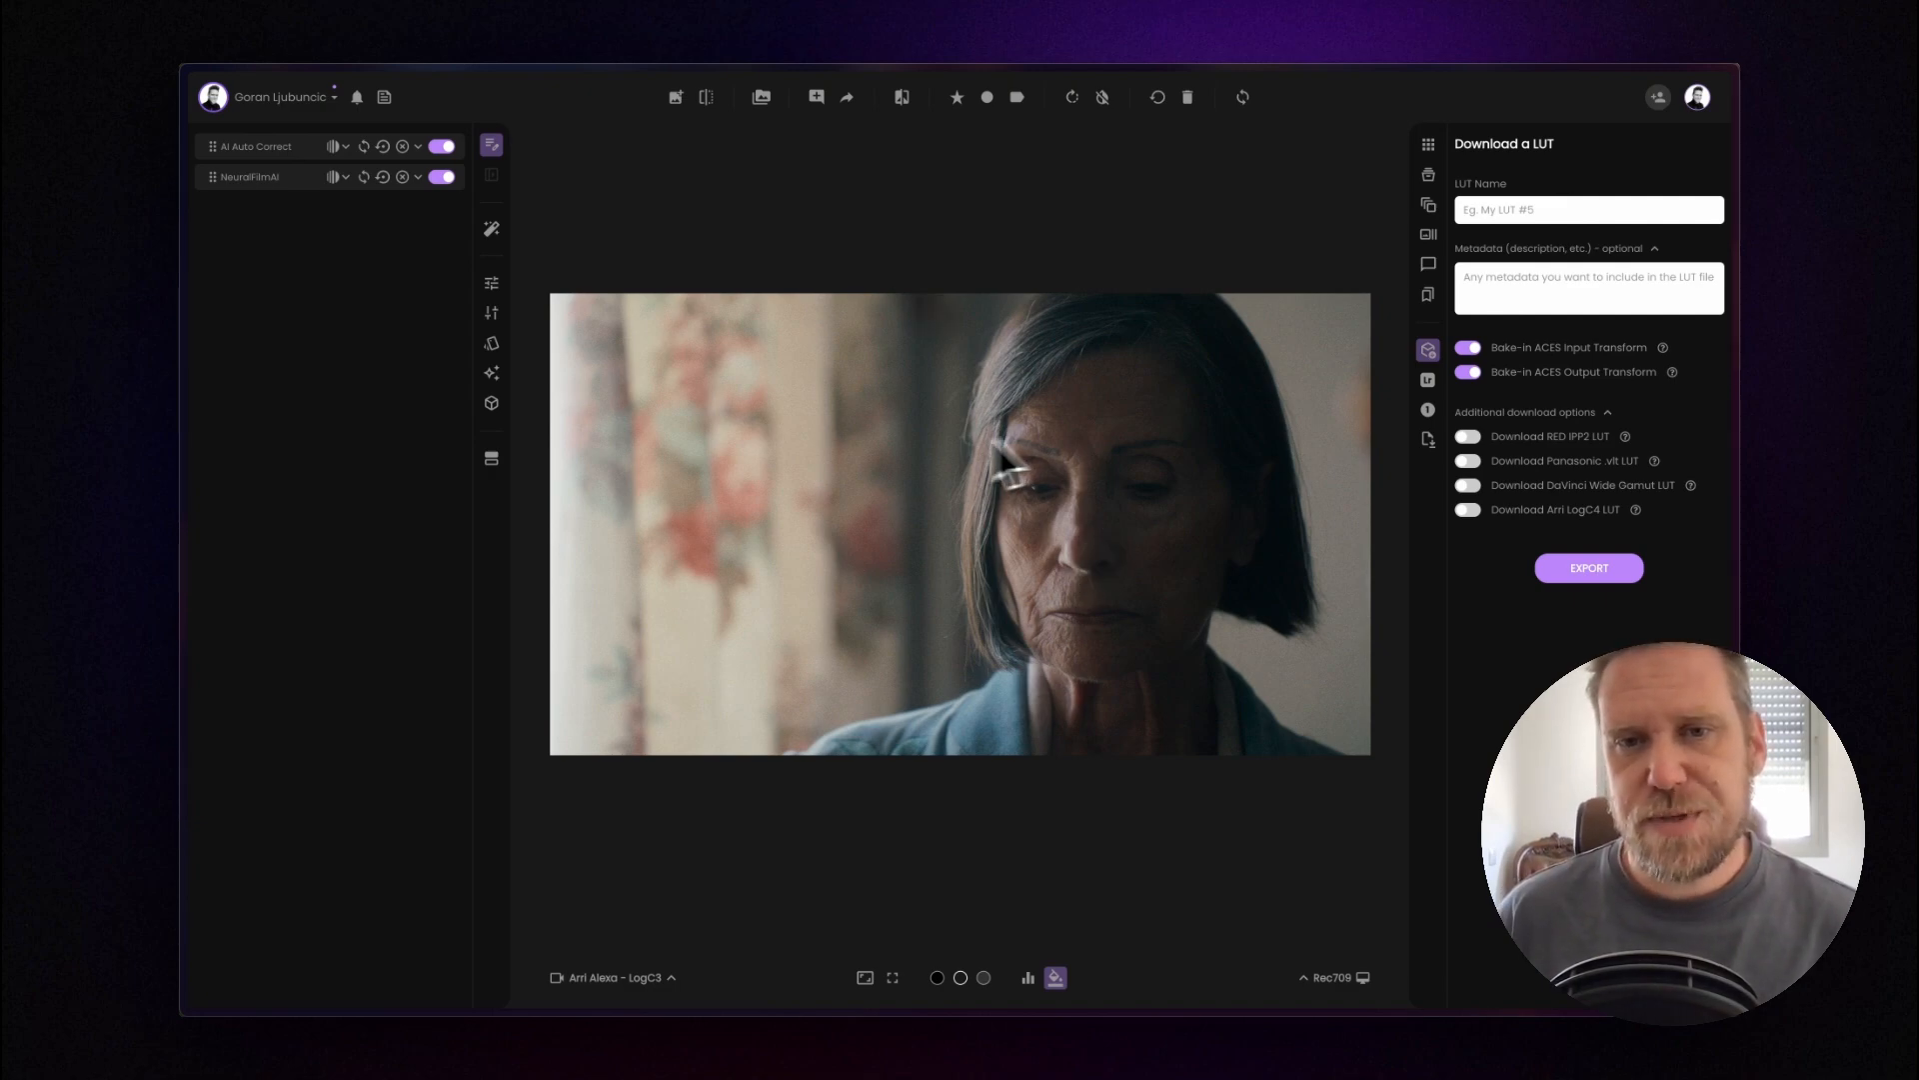
left_click(1066, 404)
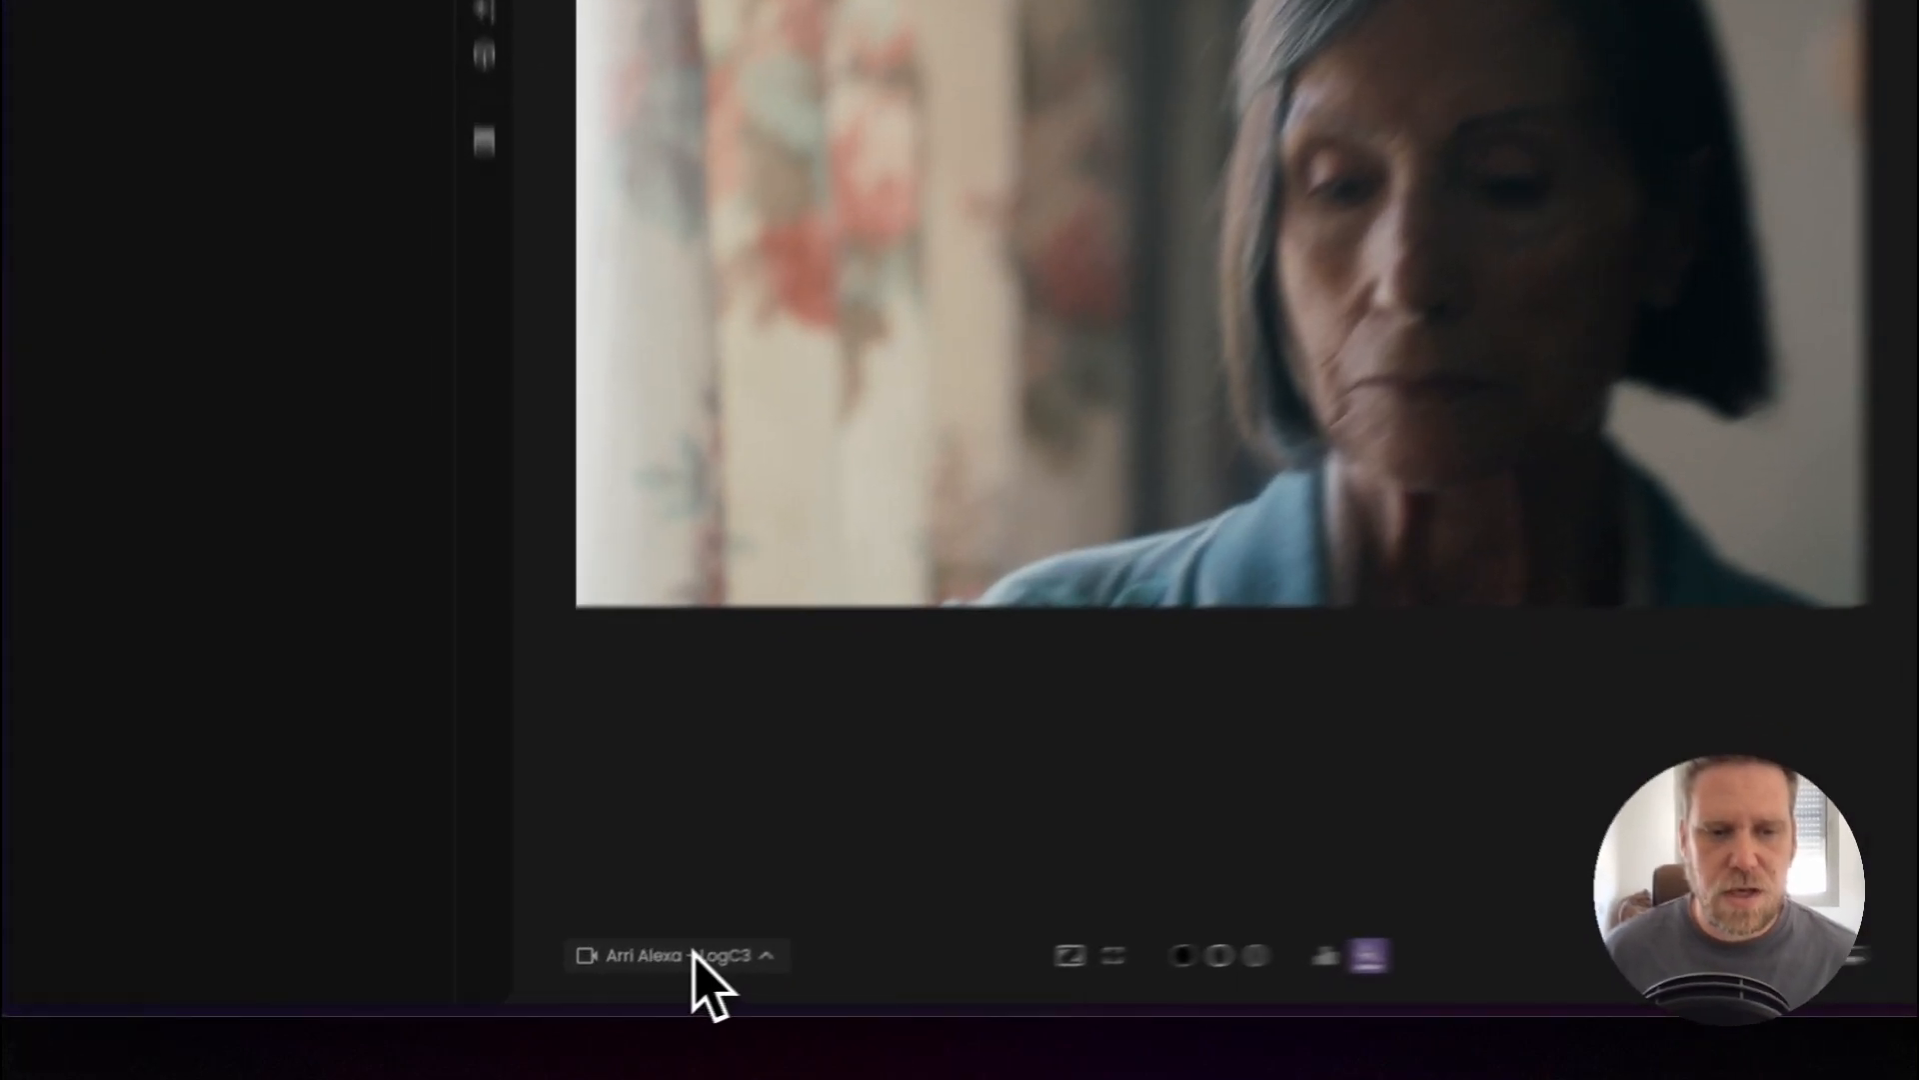
Change the still's input transform to Sony S-Log3 S-Gamut3.Cine and export the LUT as Test
left_click(630, 975)
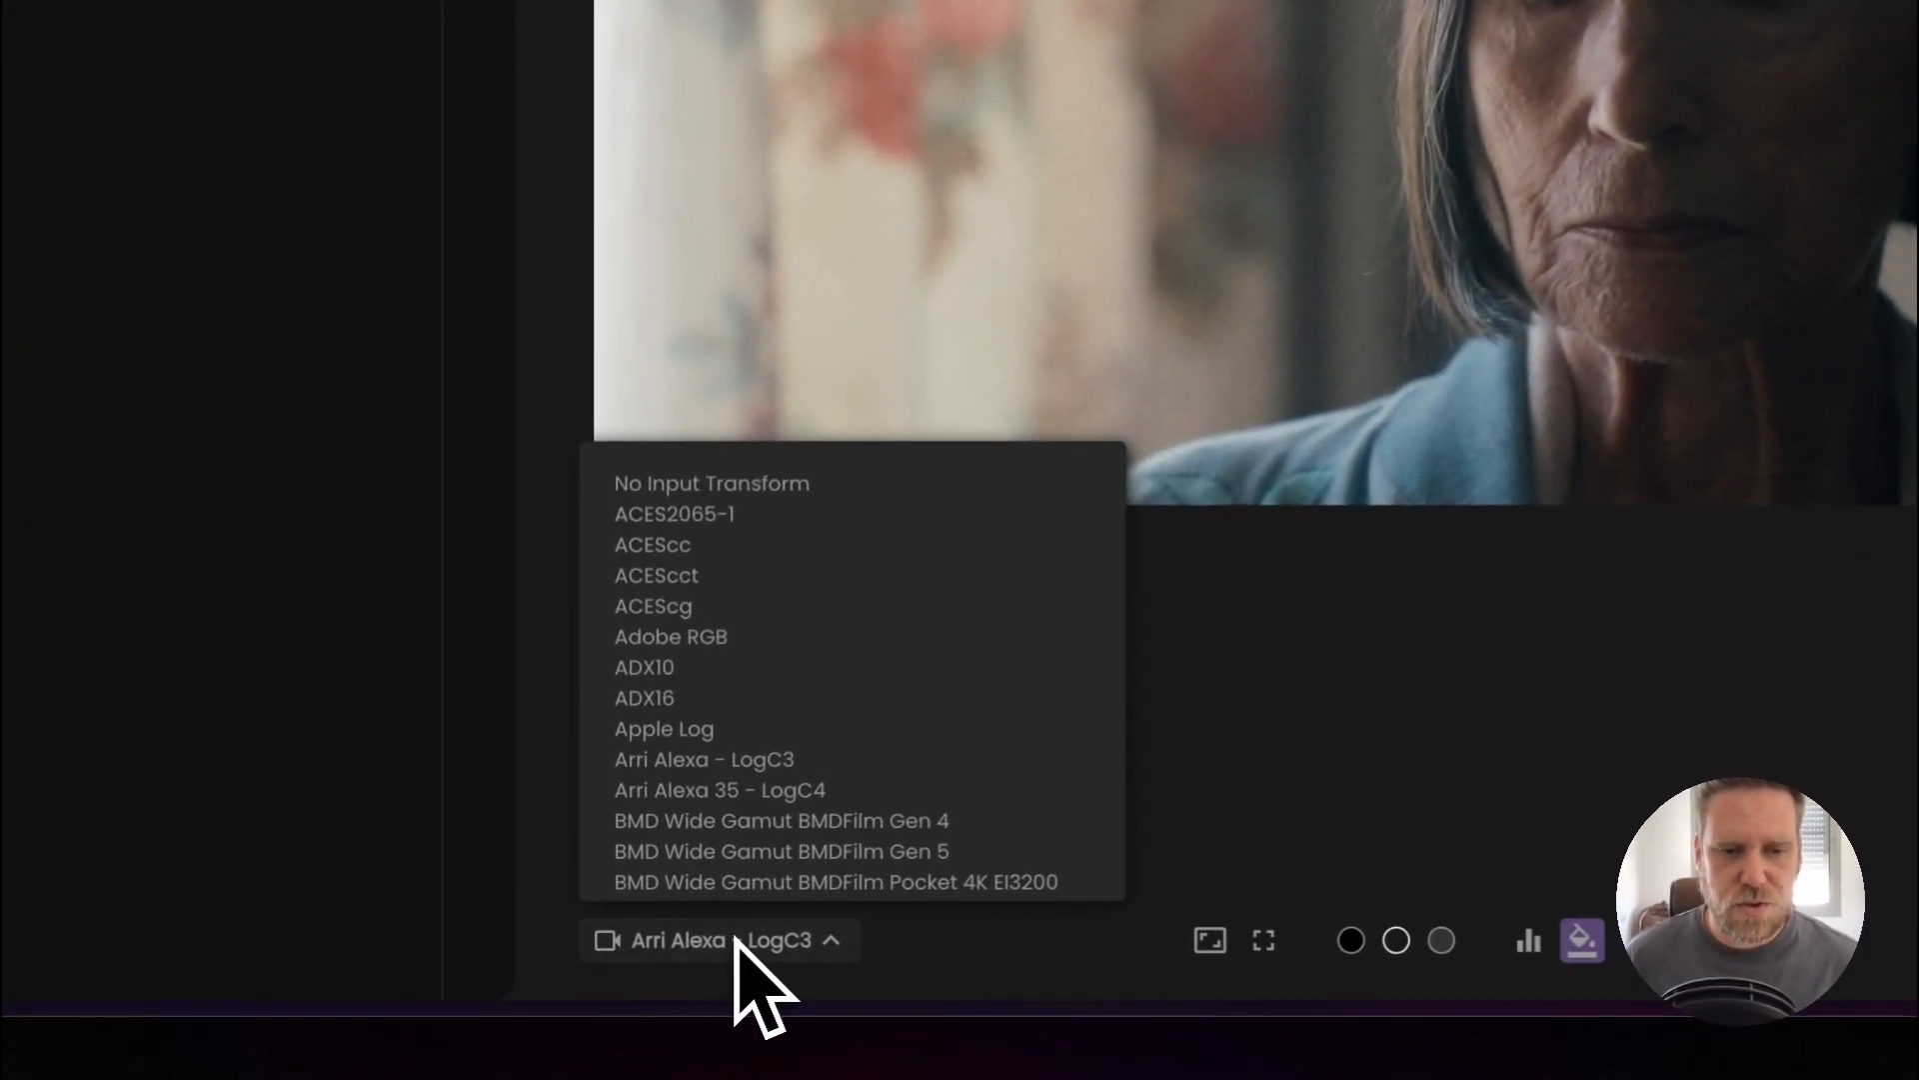
key("s")
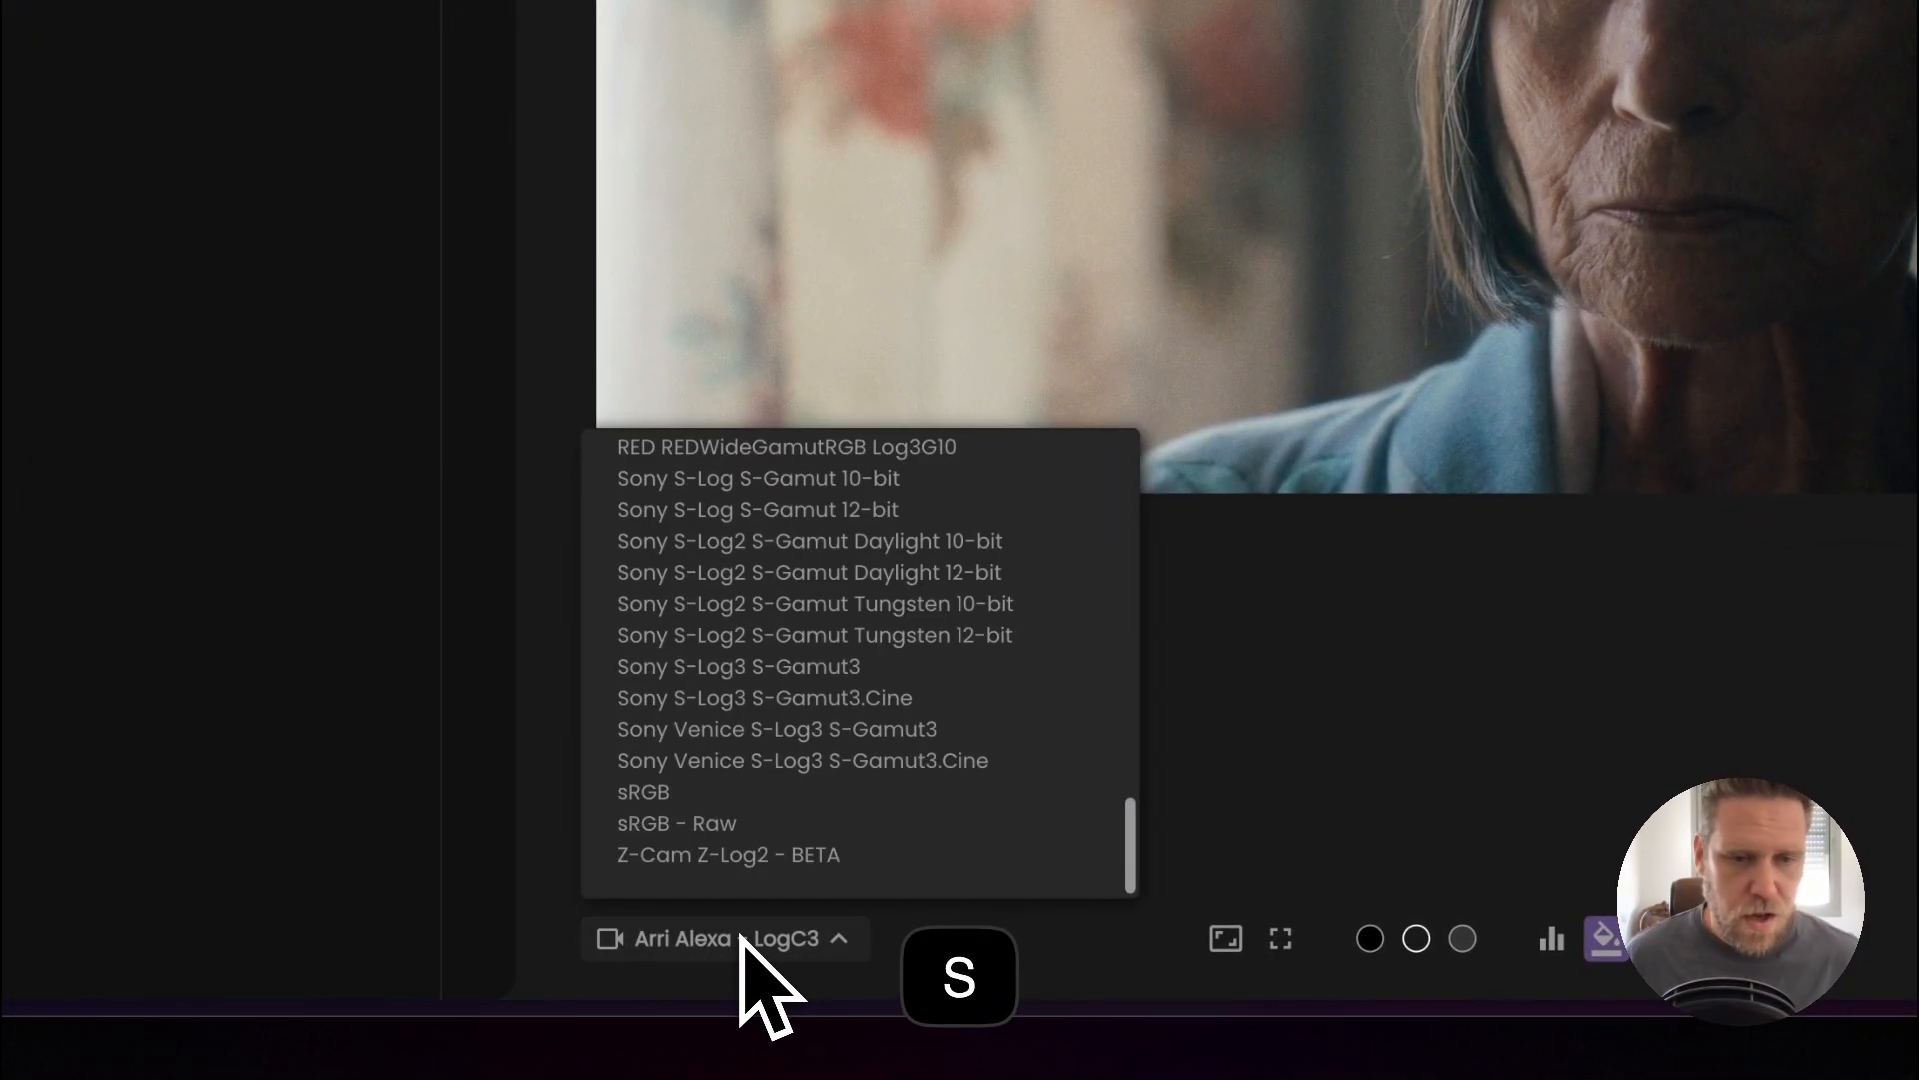
left_click(797, 704)
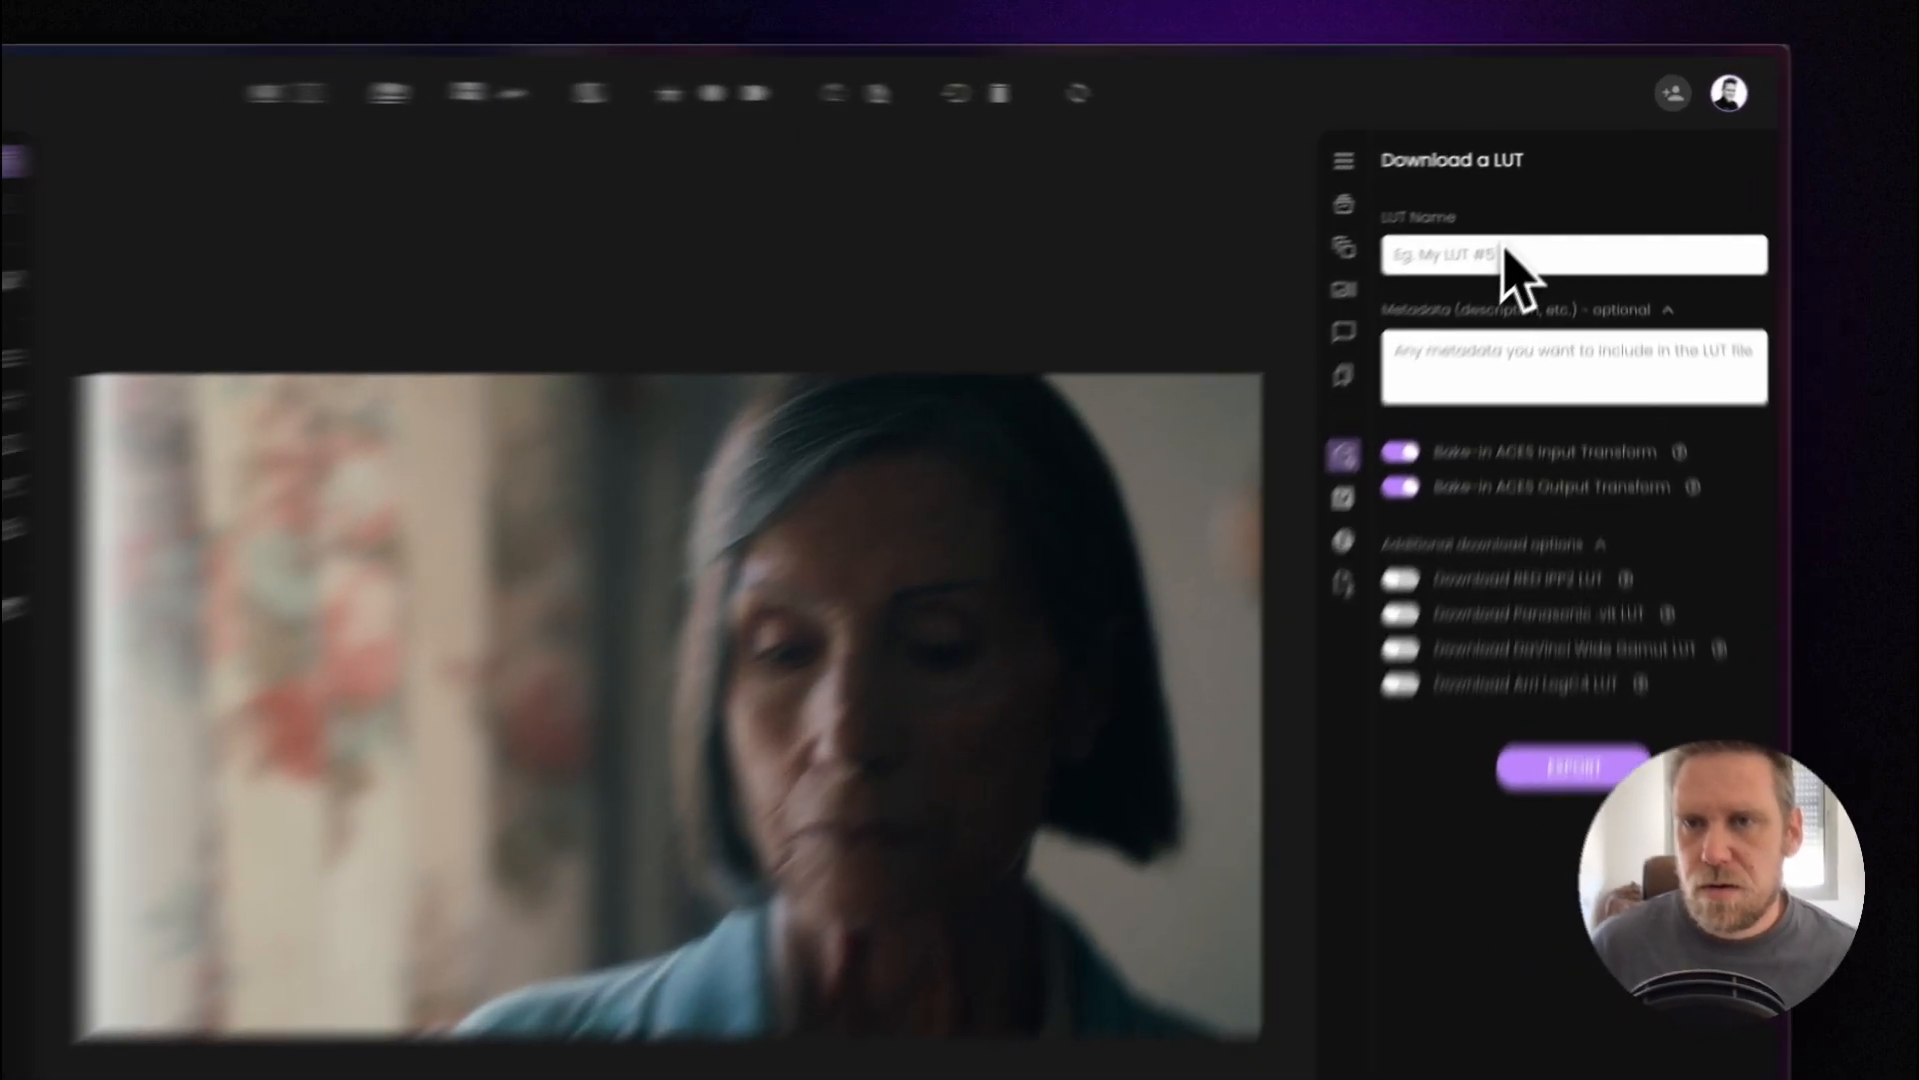
left_click(1539, 205)
left_click(1576, 258)
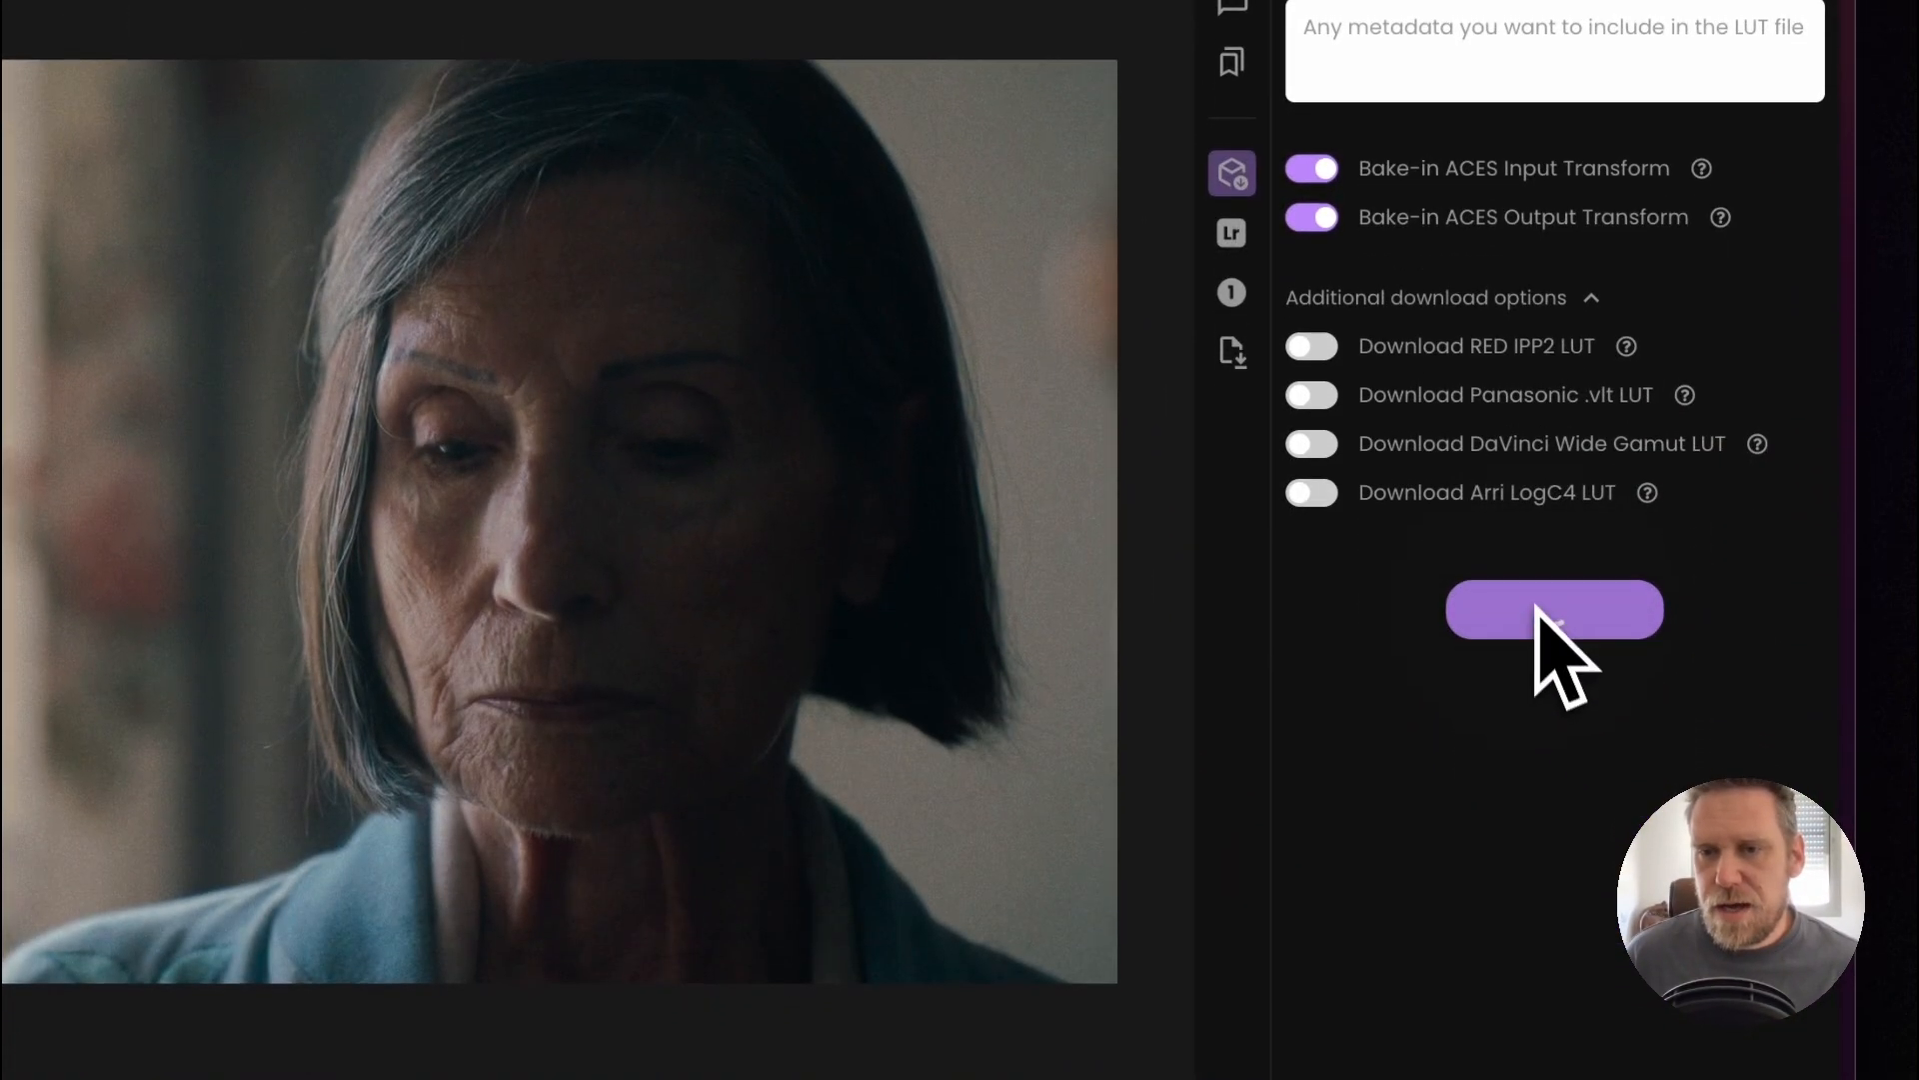
left_click(1544, 1029)
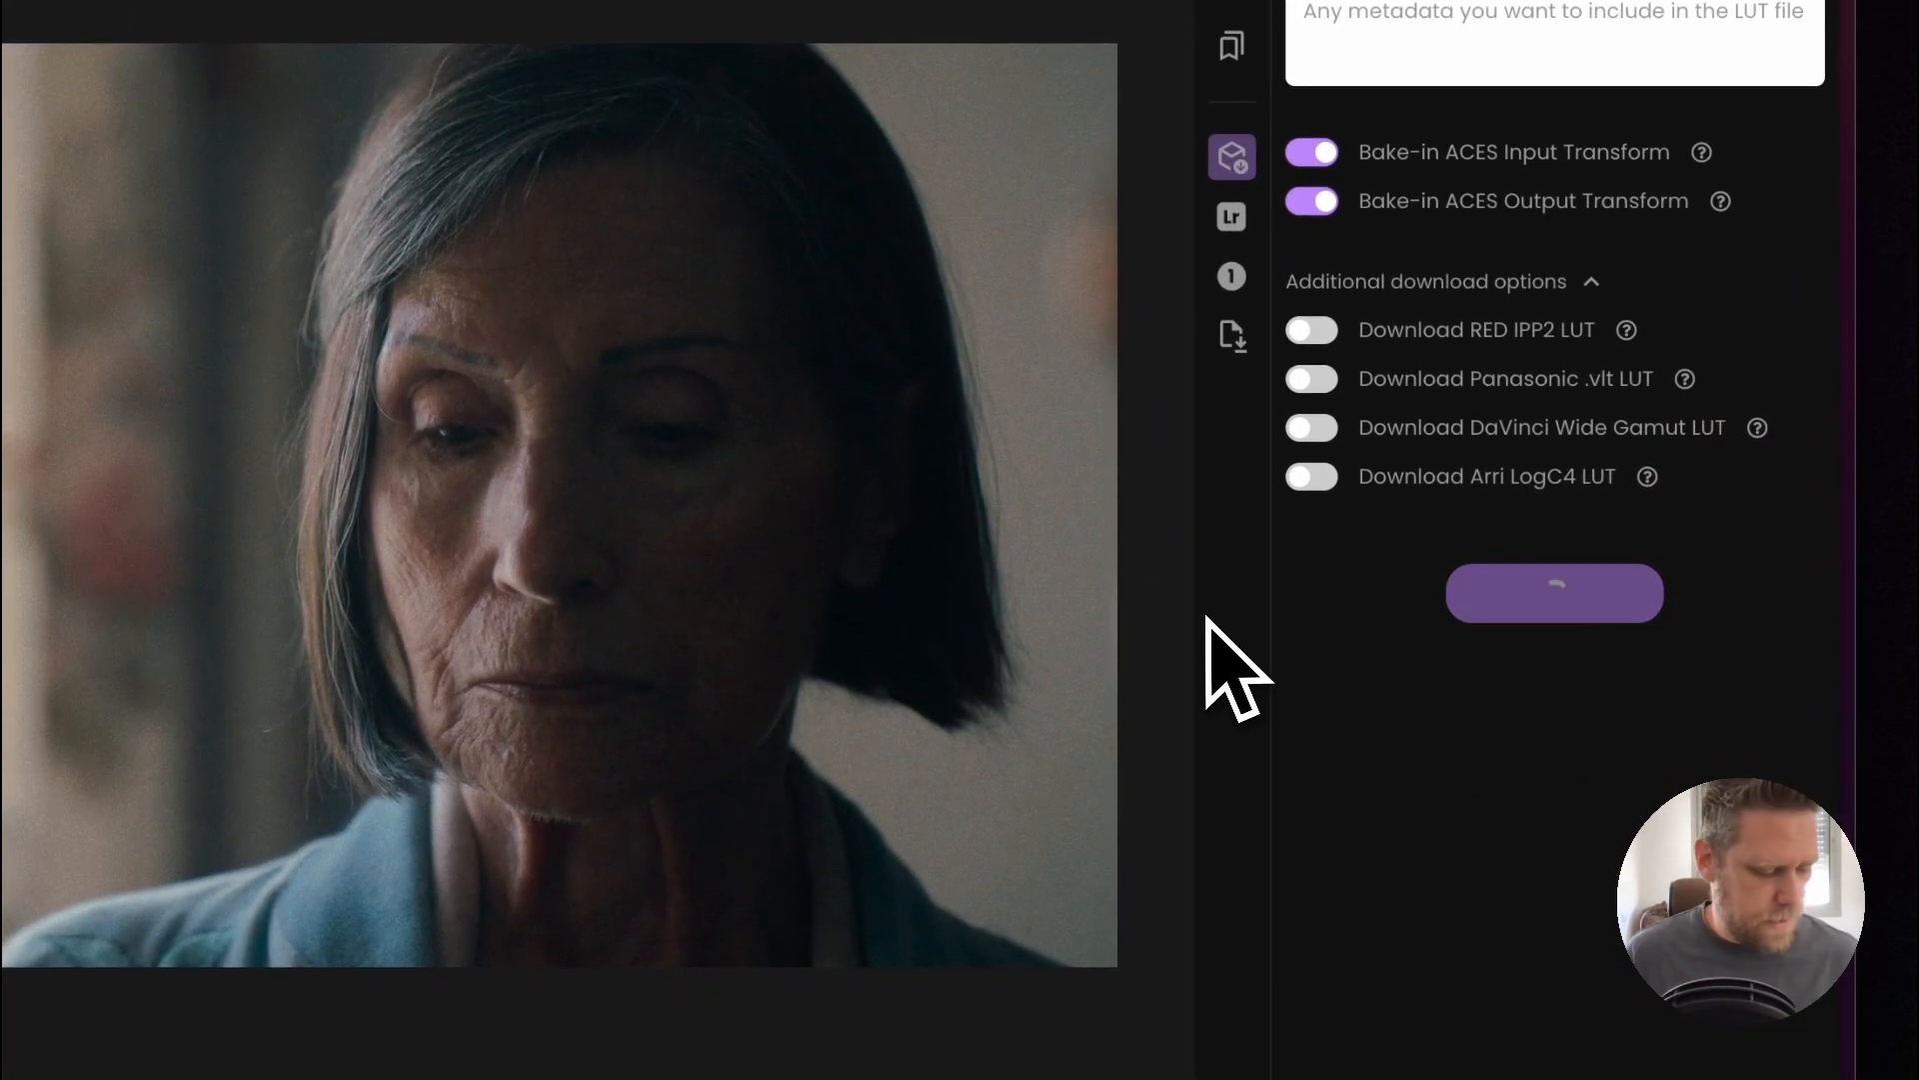
Switch to Finder, check SLog3SGamut3Cine-Test-Rec709.cube in Downloads and delete it, returning to the grading app
key("super+Tab")
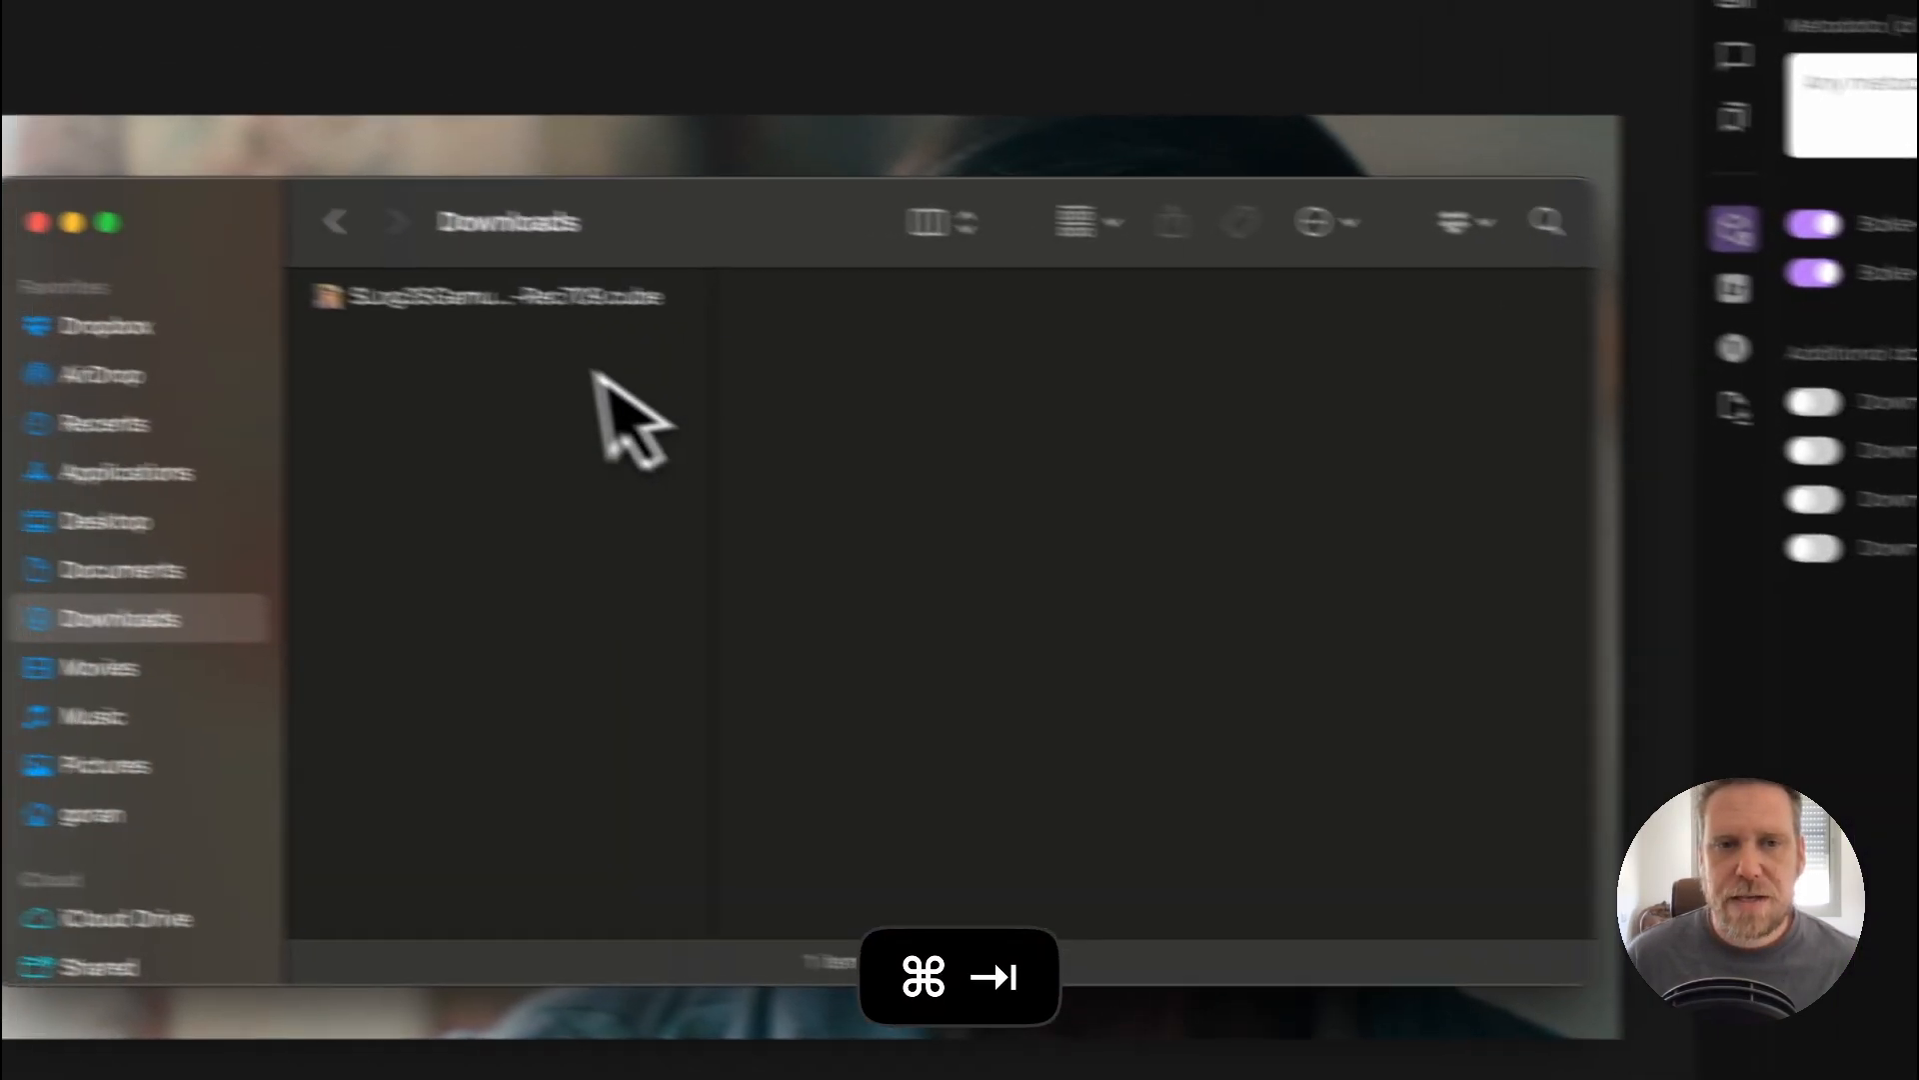
left_click(631, 322)
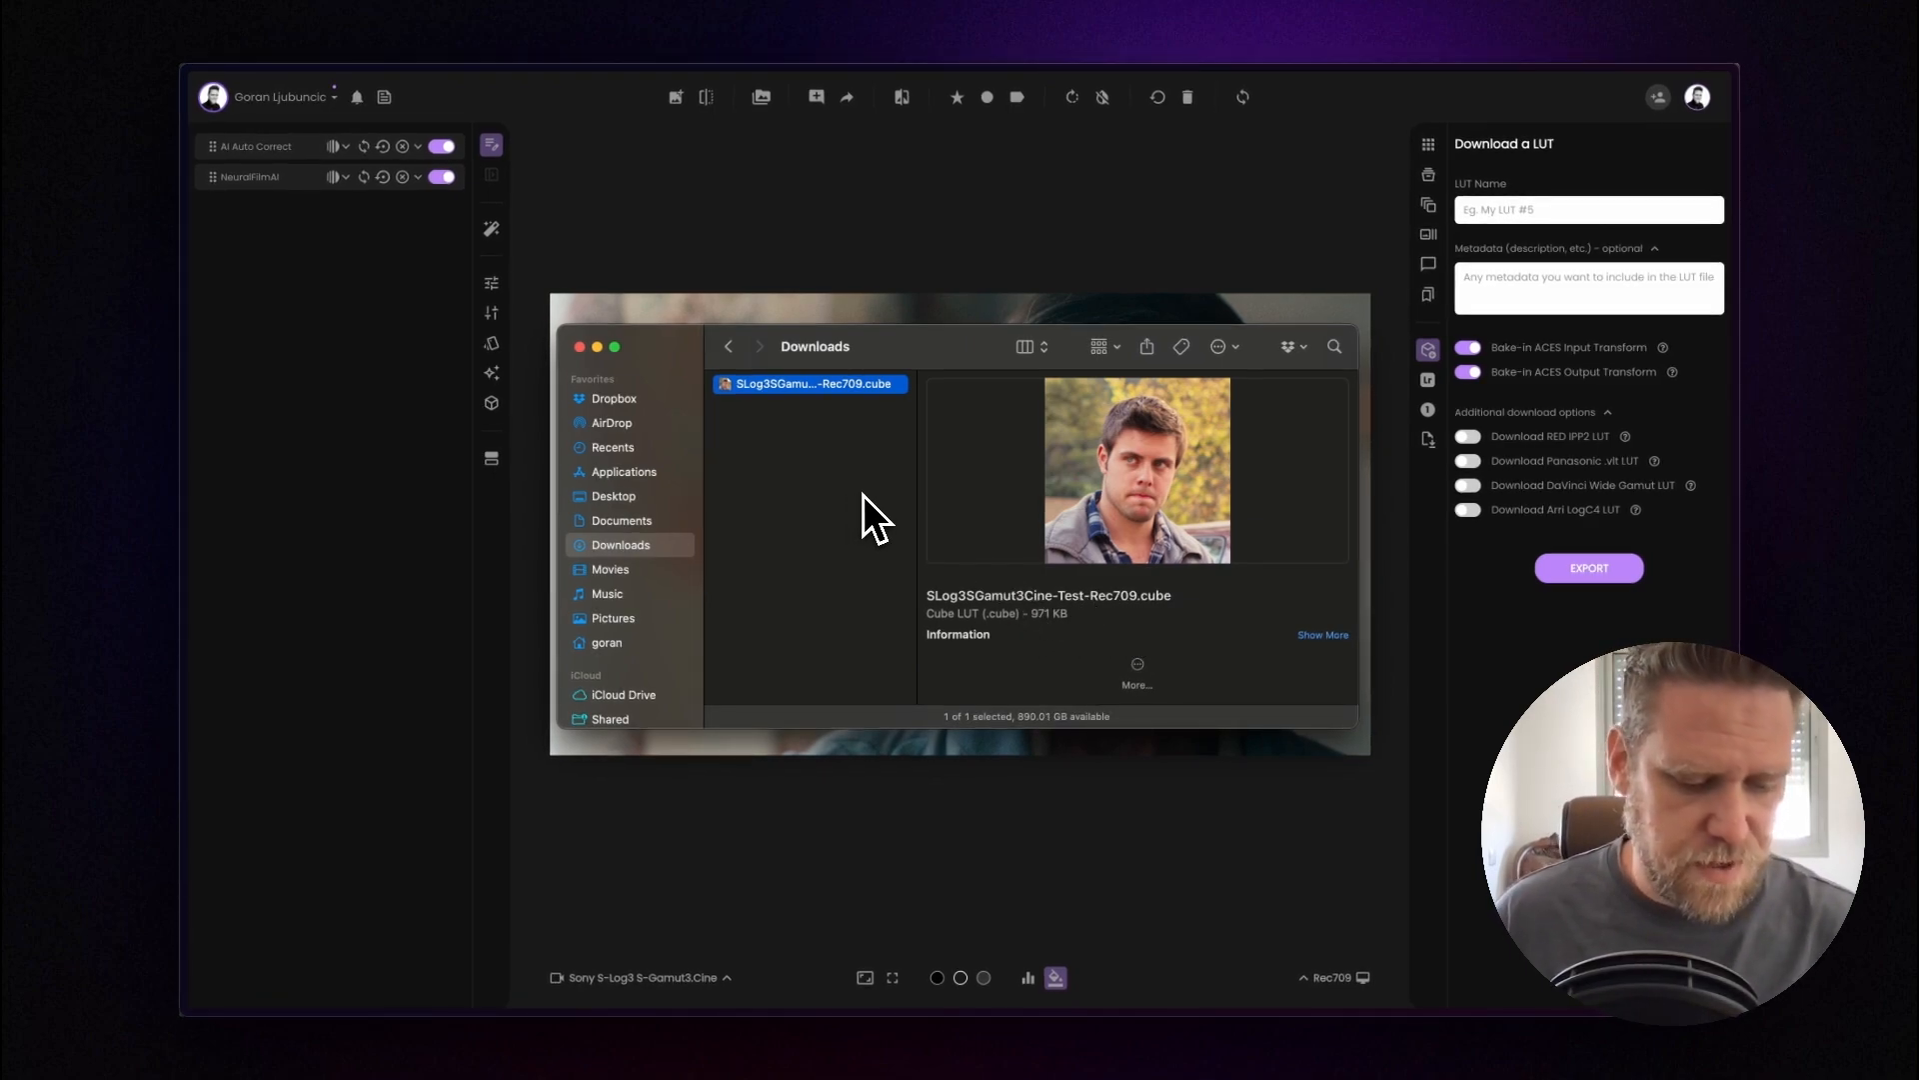
key("super+BackSpace")
left_click(913, 277)
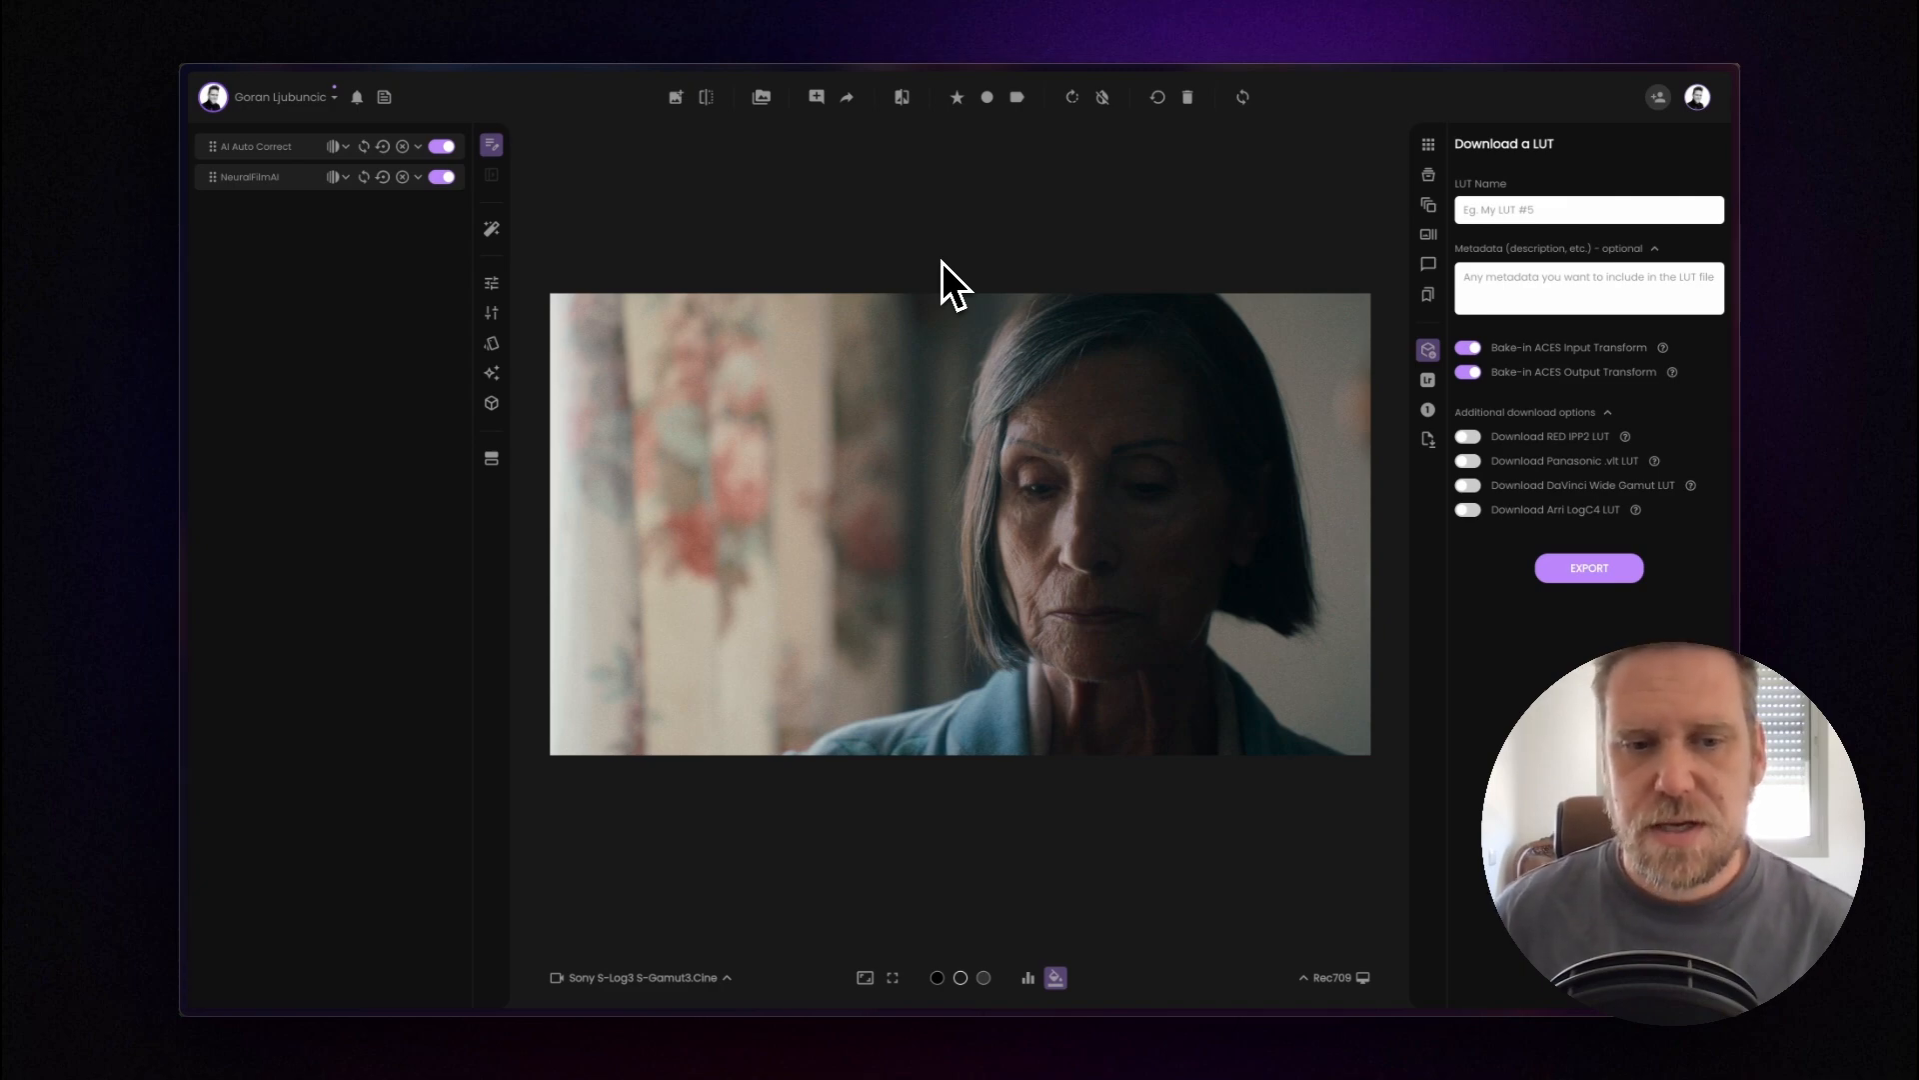
Change the still's input transform to BMD Wide Gamut BMDFilm Gen 5 and export the LUT as Test
left_click(689, 976)
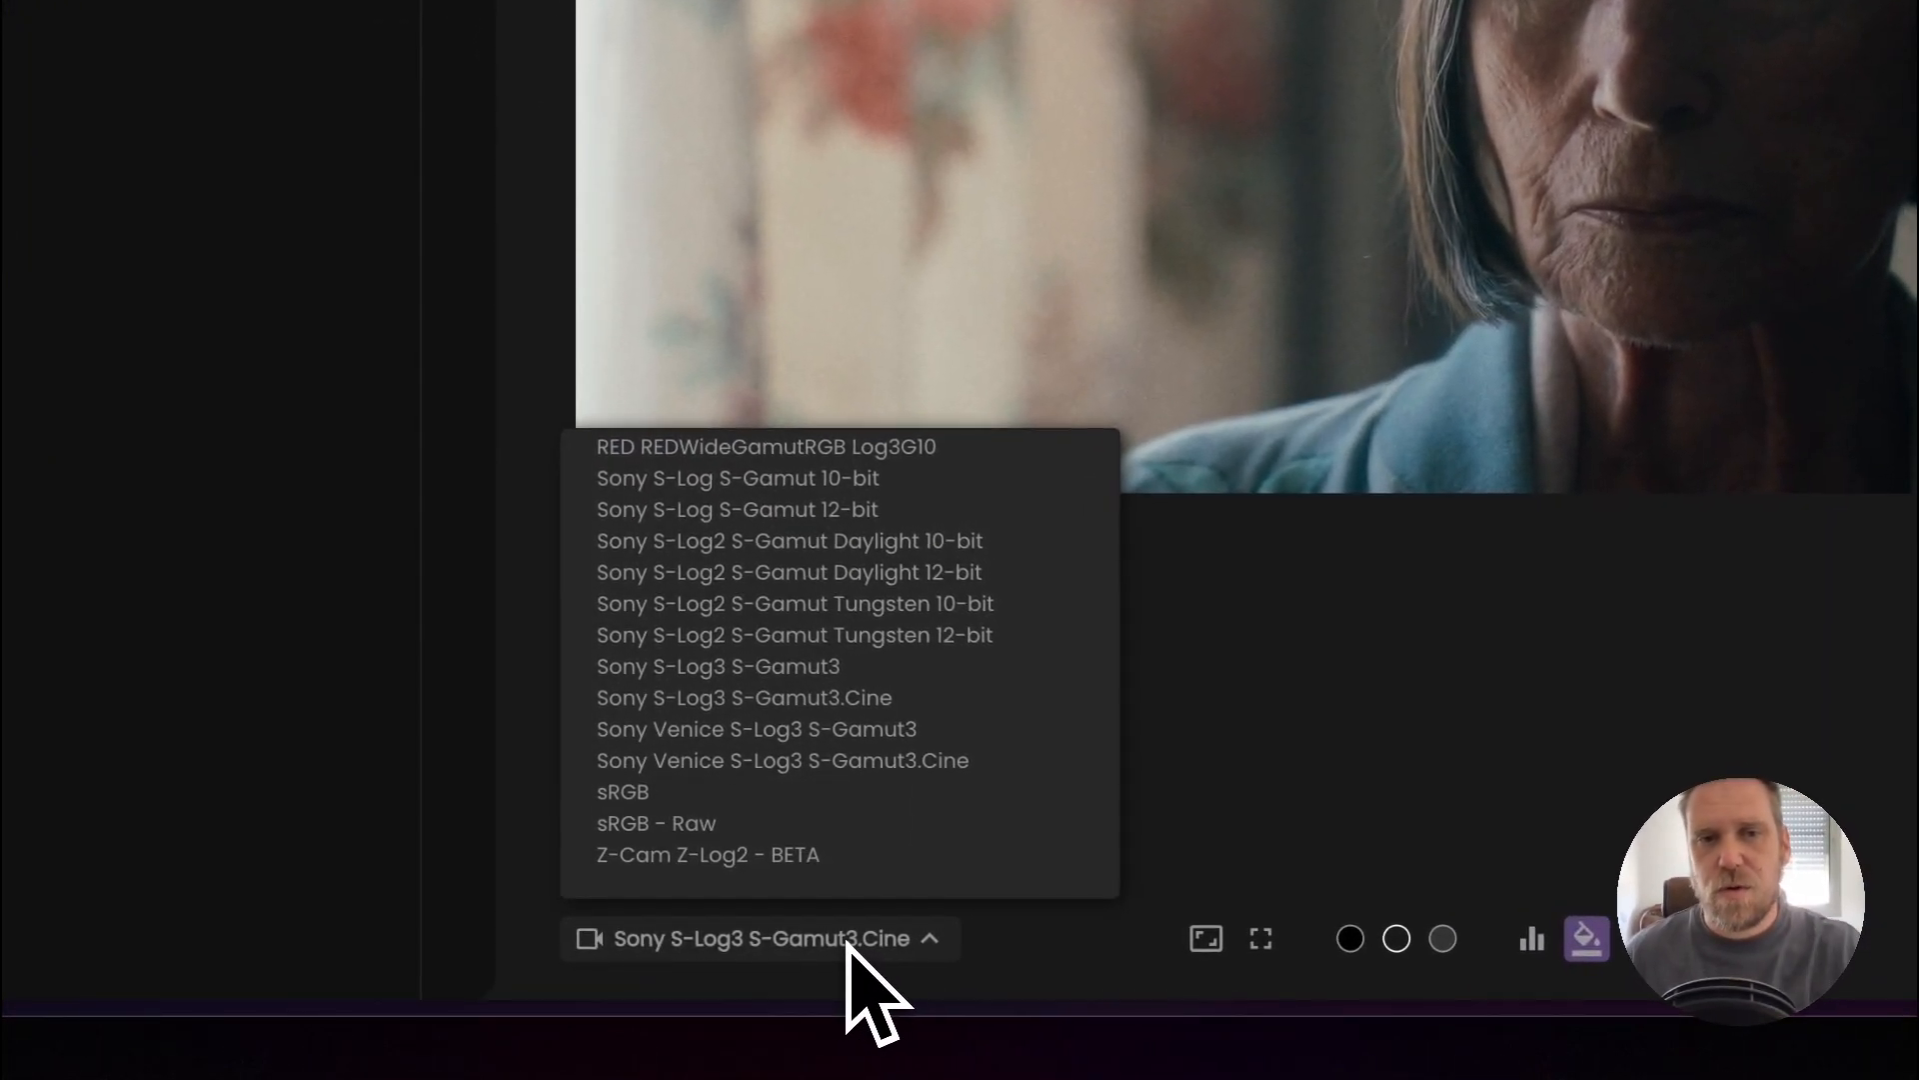
key("b")
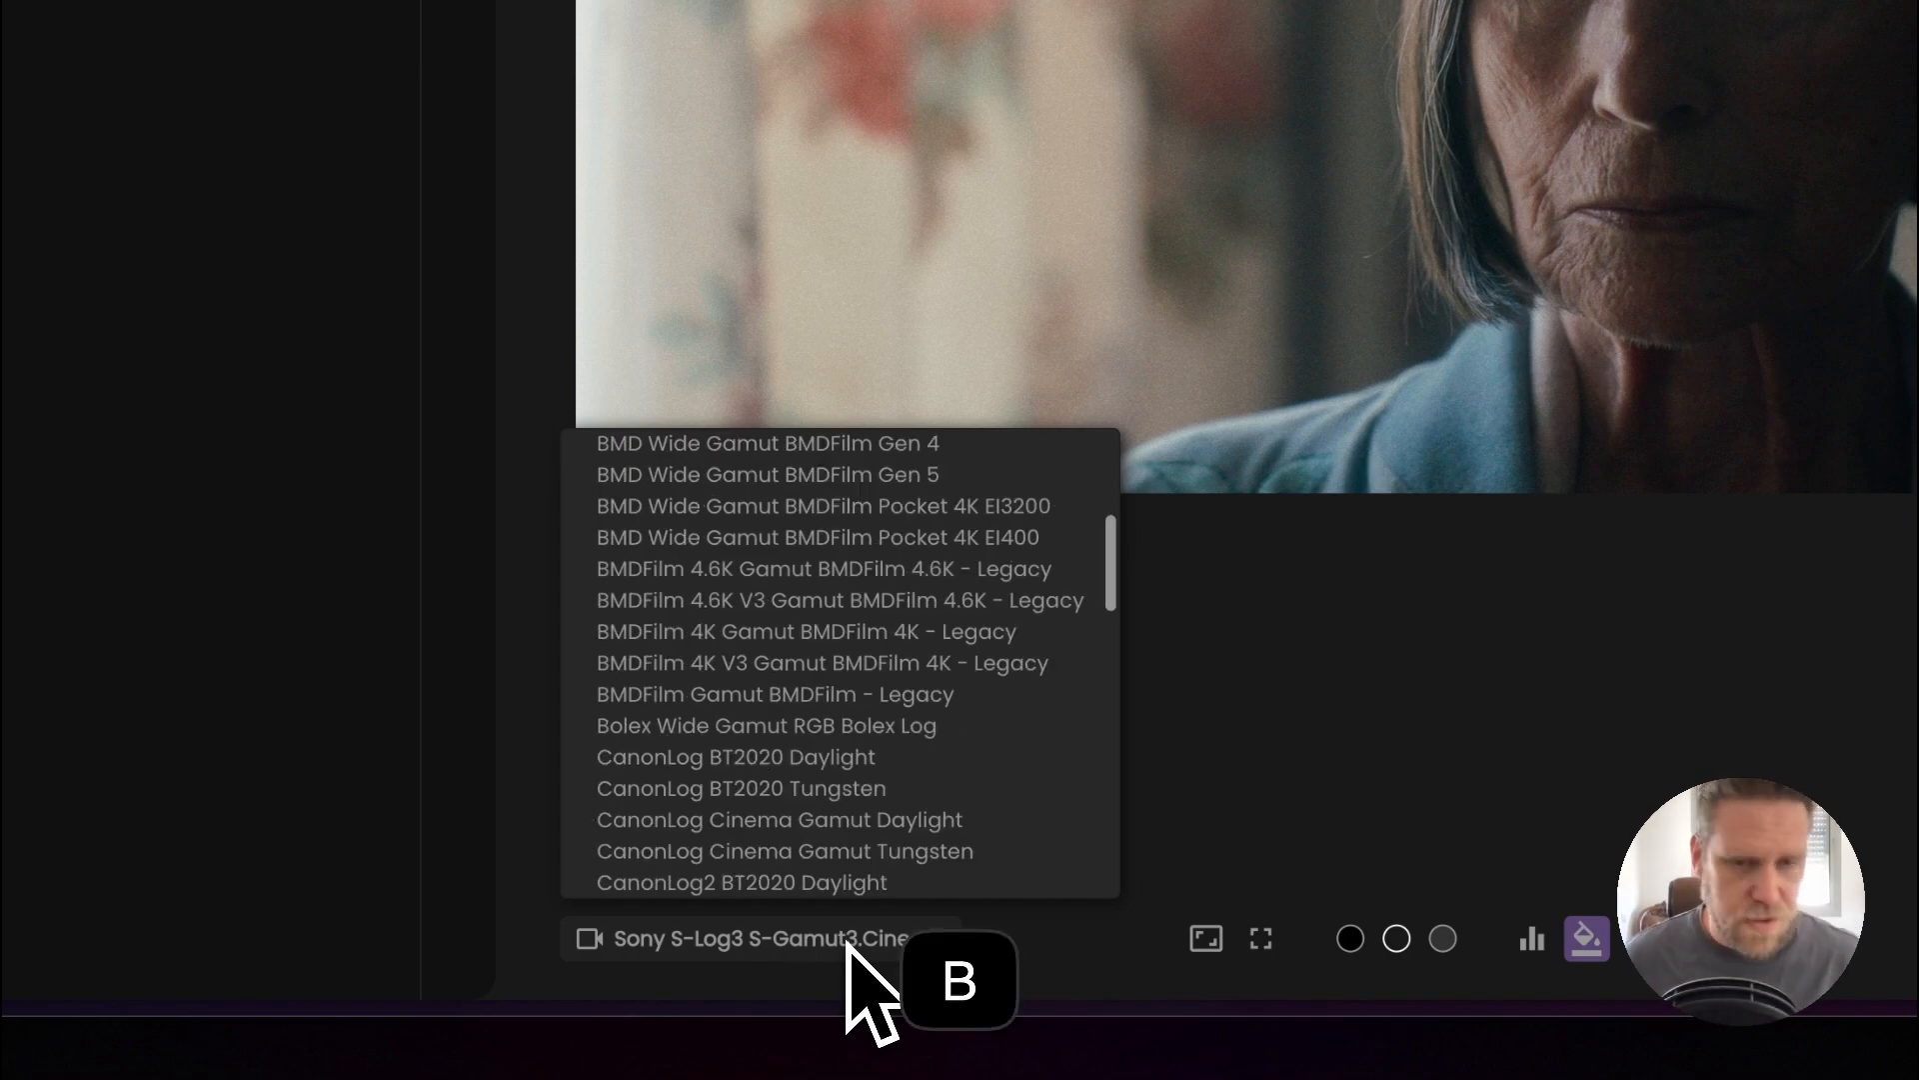
left_click(924, 476)
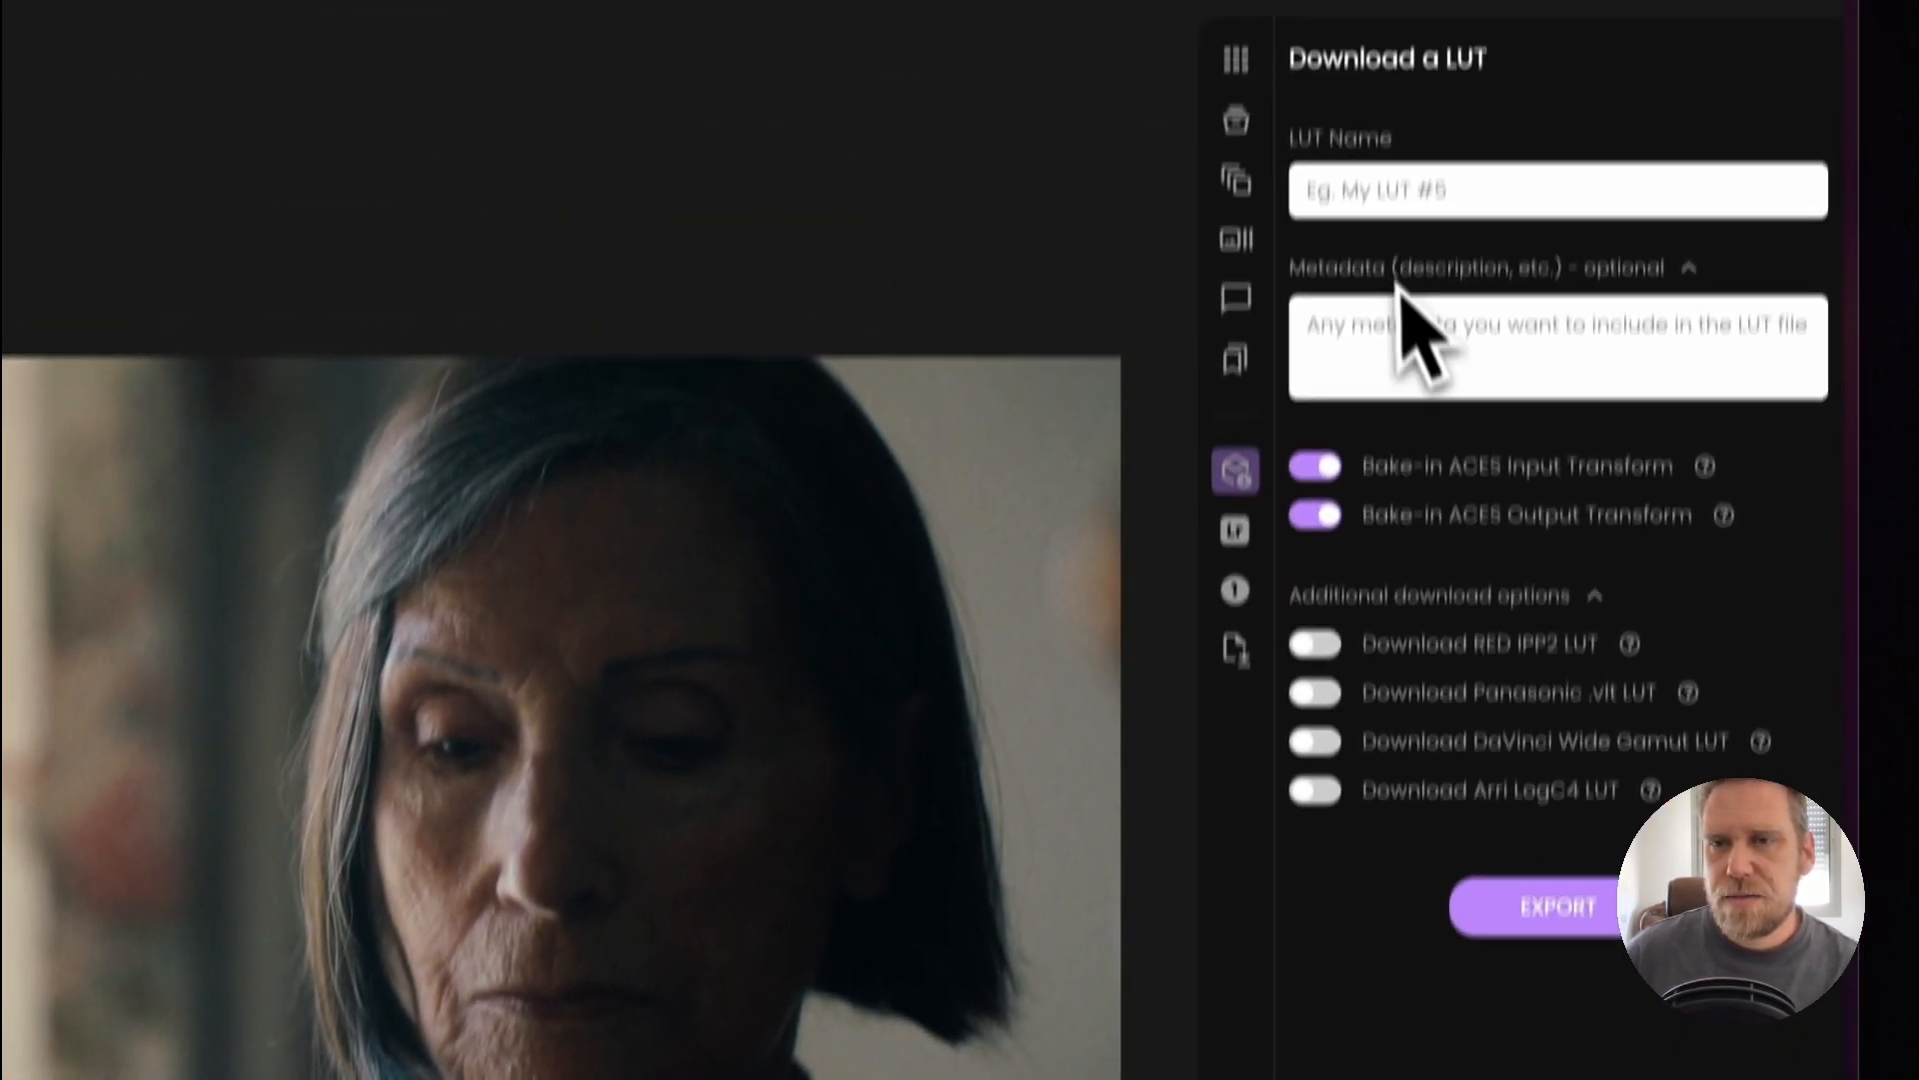
left_click(1405, 265)
left_click(1539, 378)
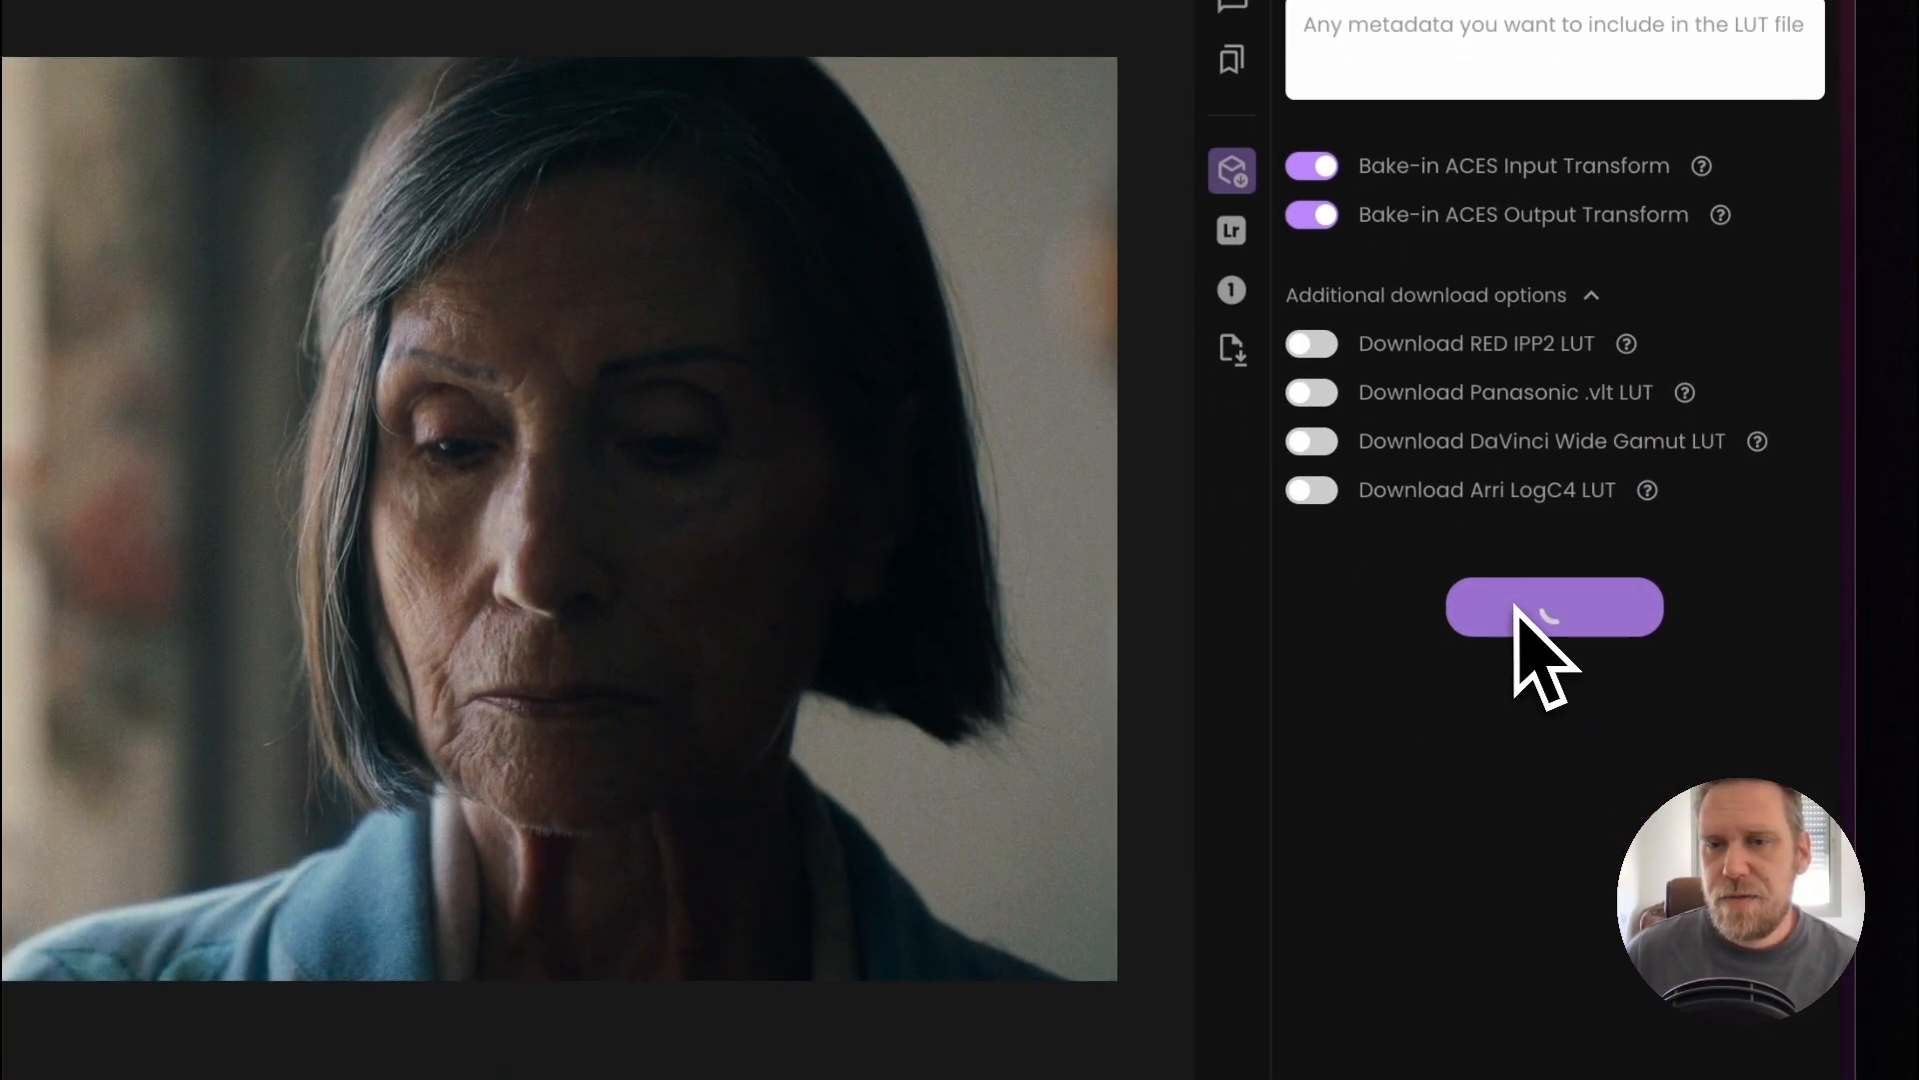
left_click(1515, 1014)
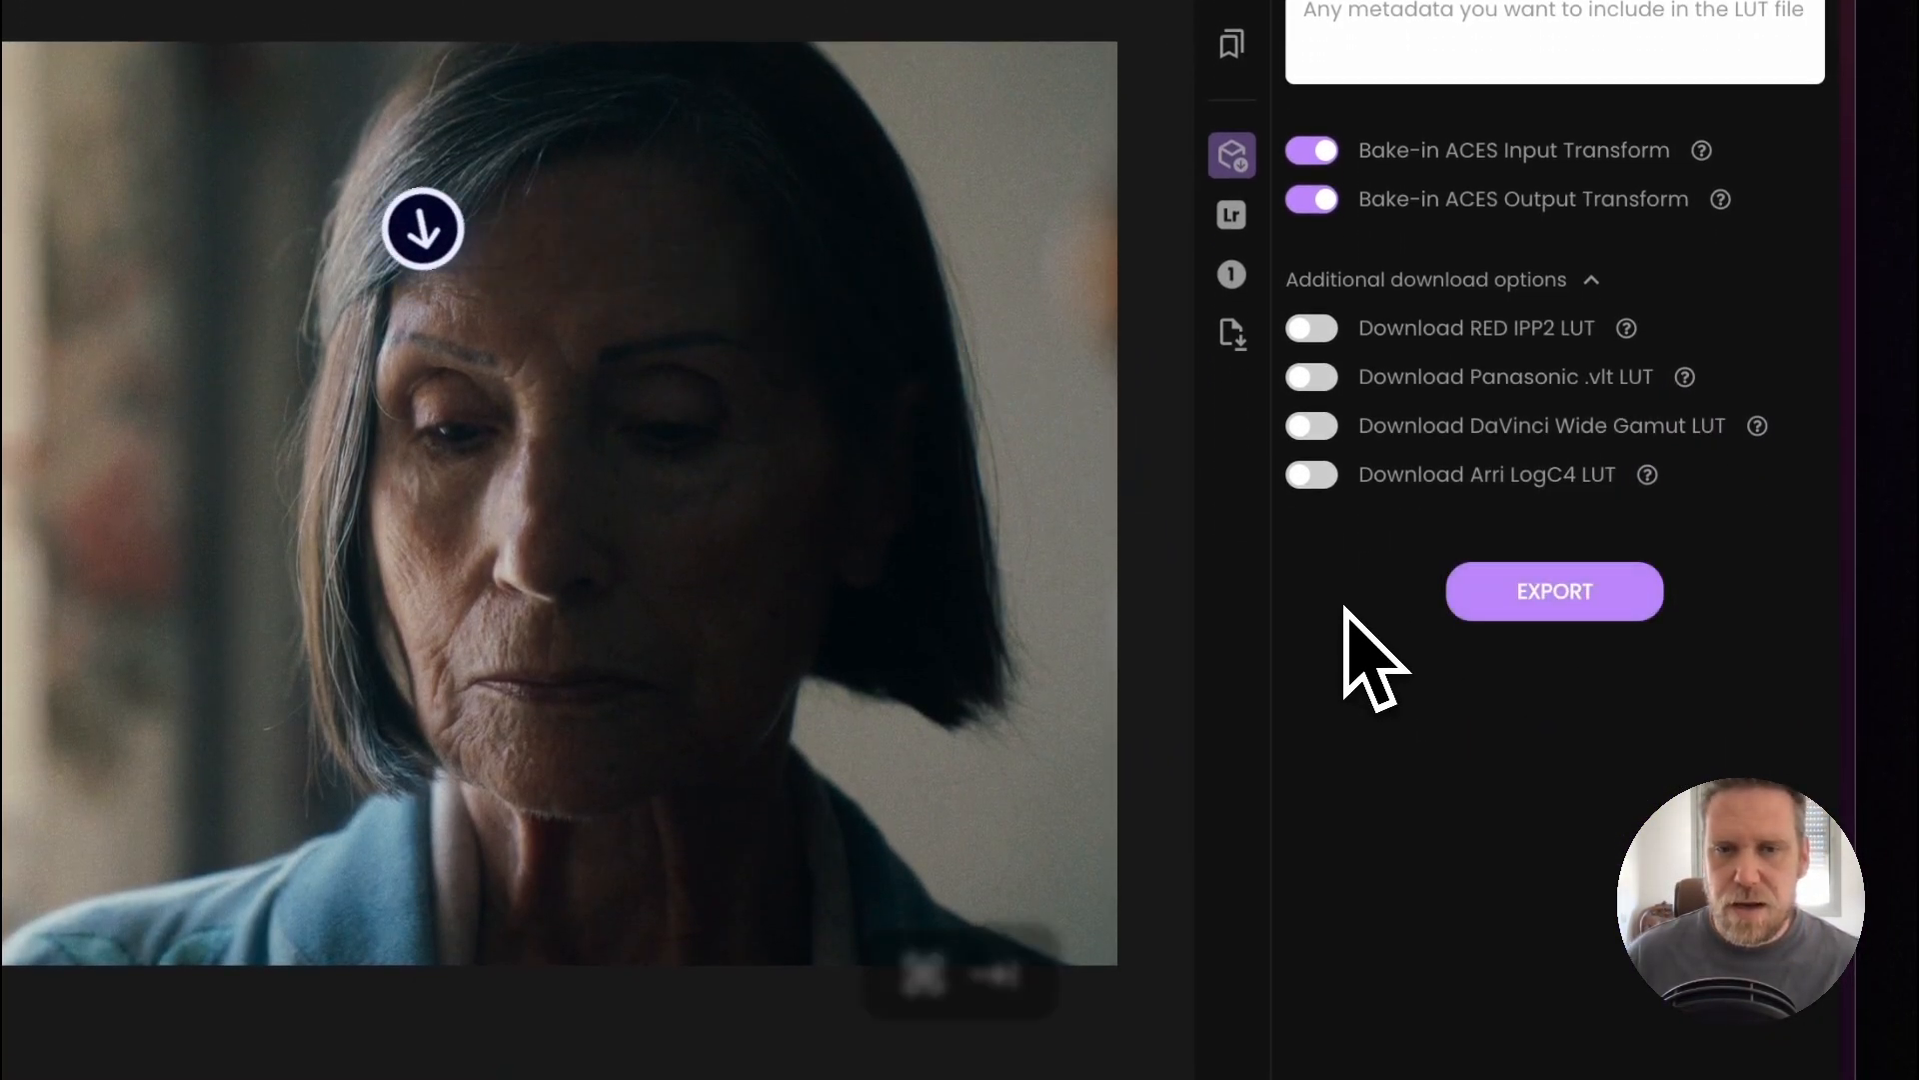
Switch to Finder, check BMDGen5-Test-Rec709.cube in Downloads and delete it, returning to the grading app
key("super+Tab")
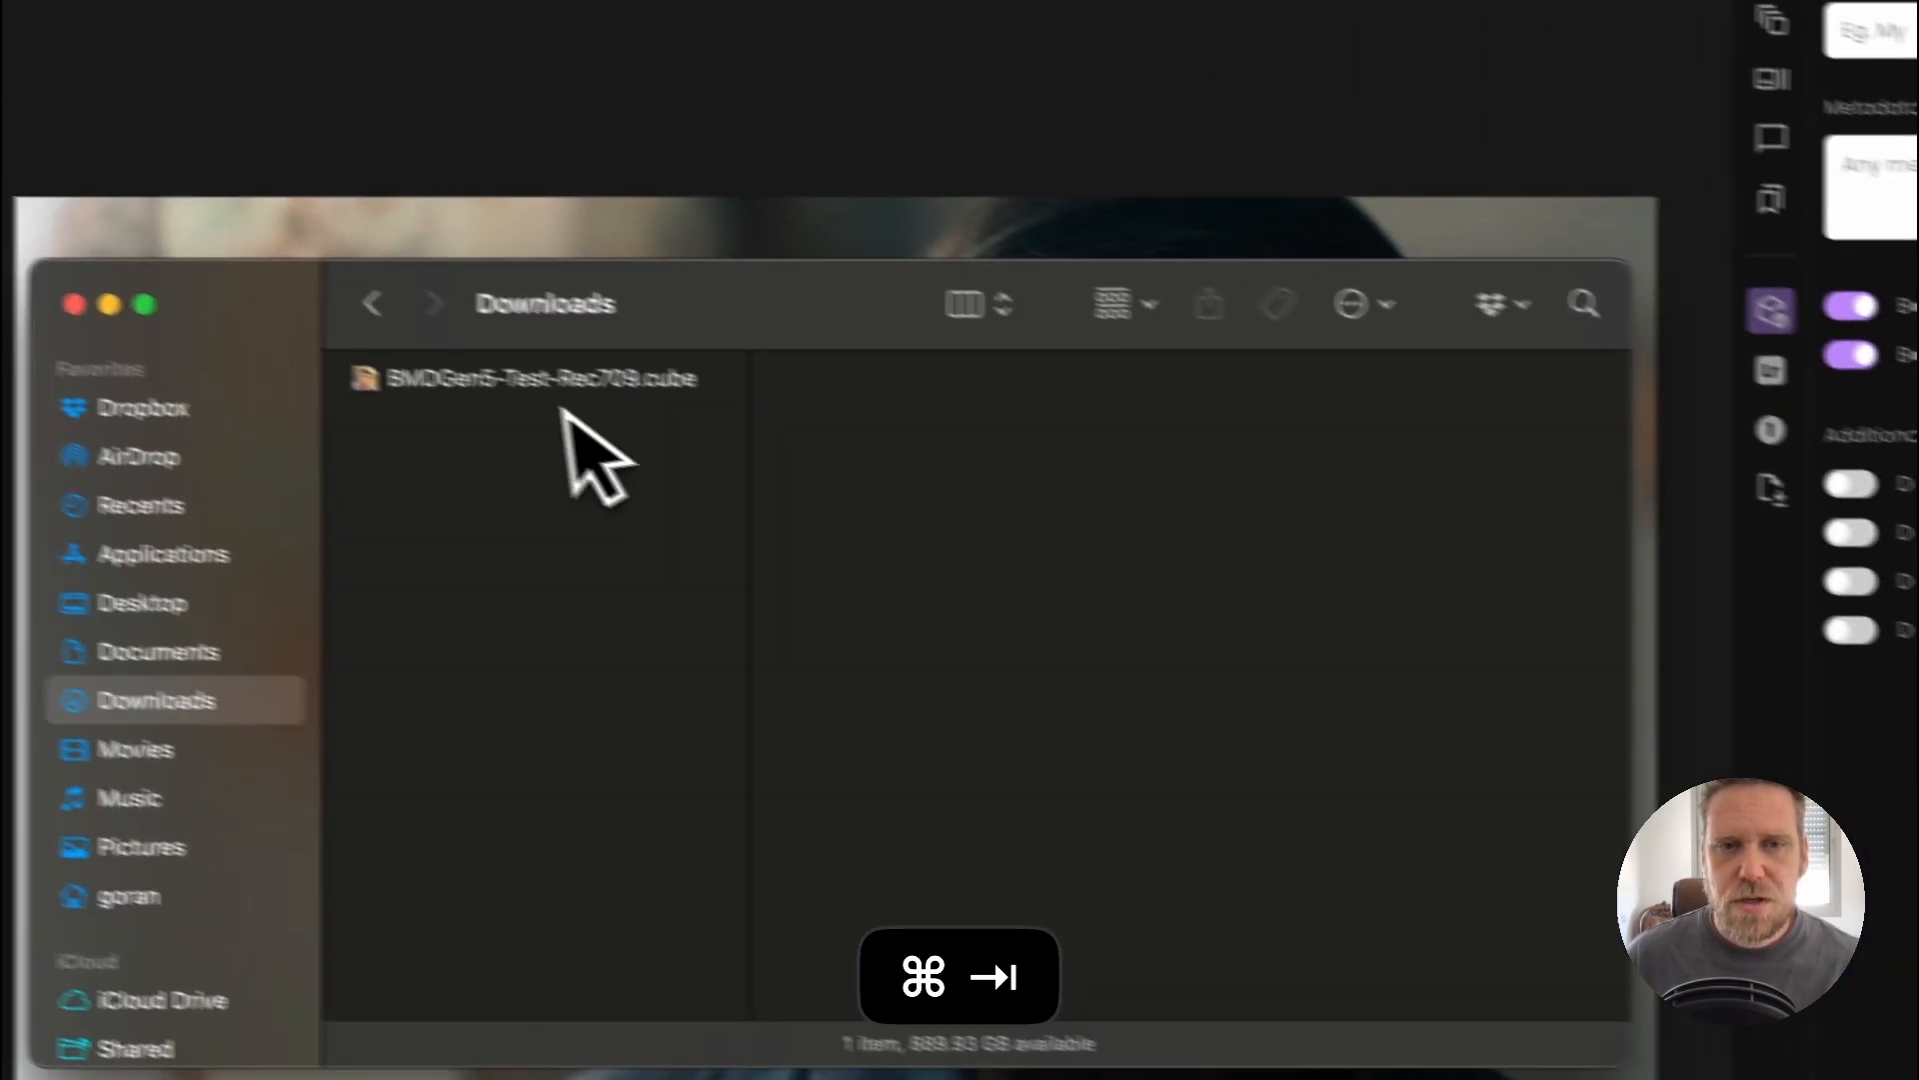
left_click(519, 385)
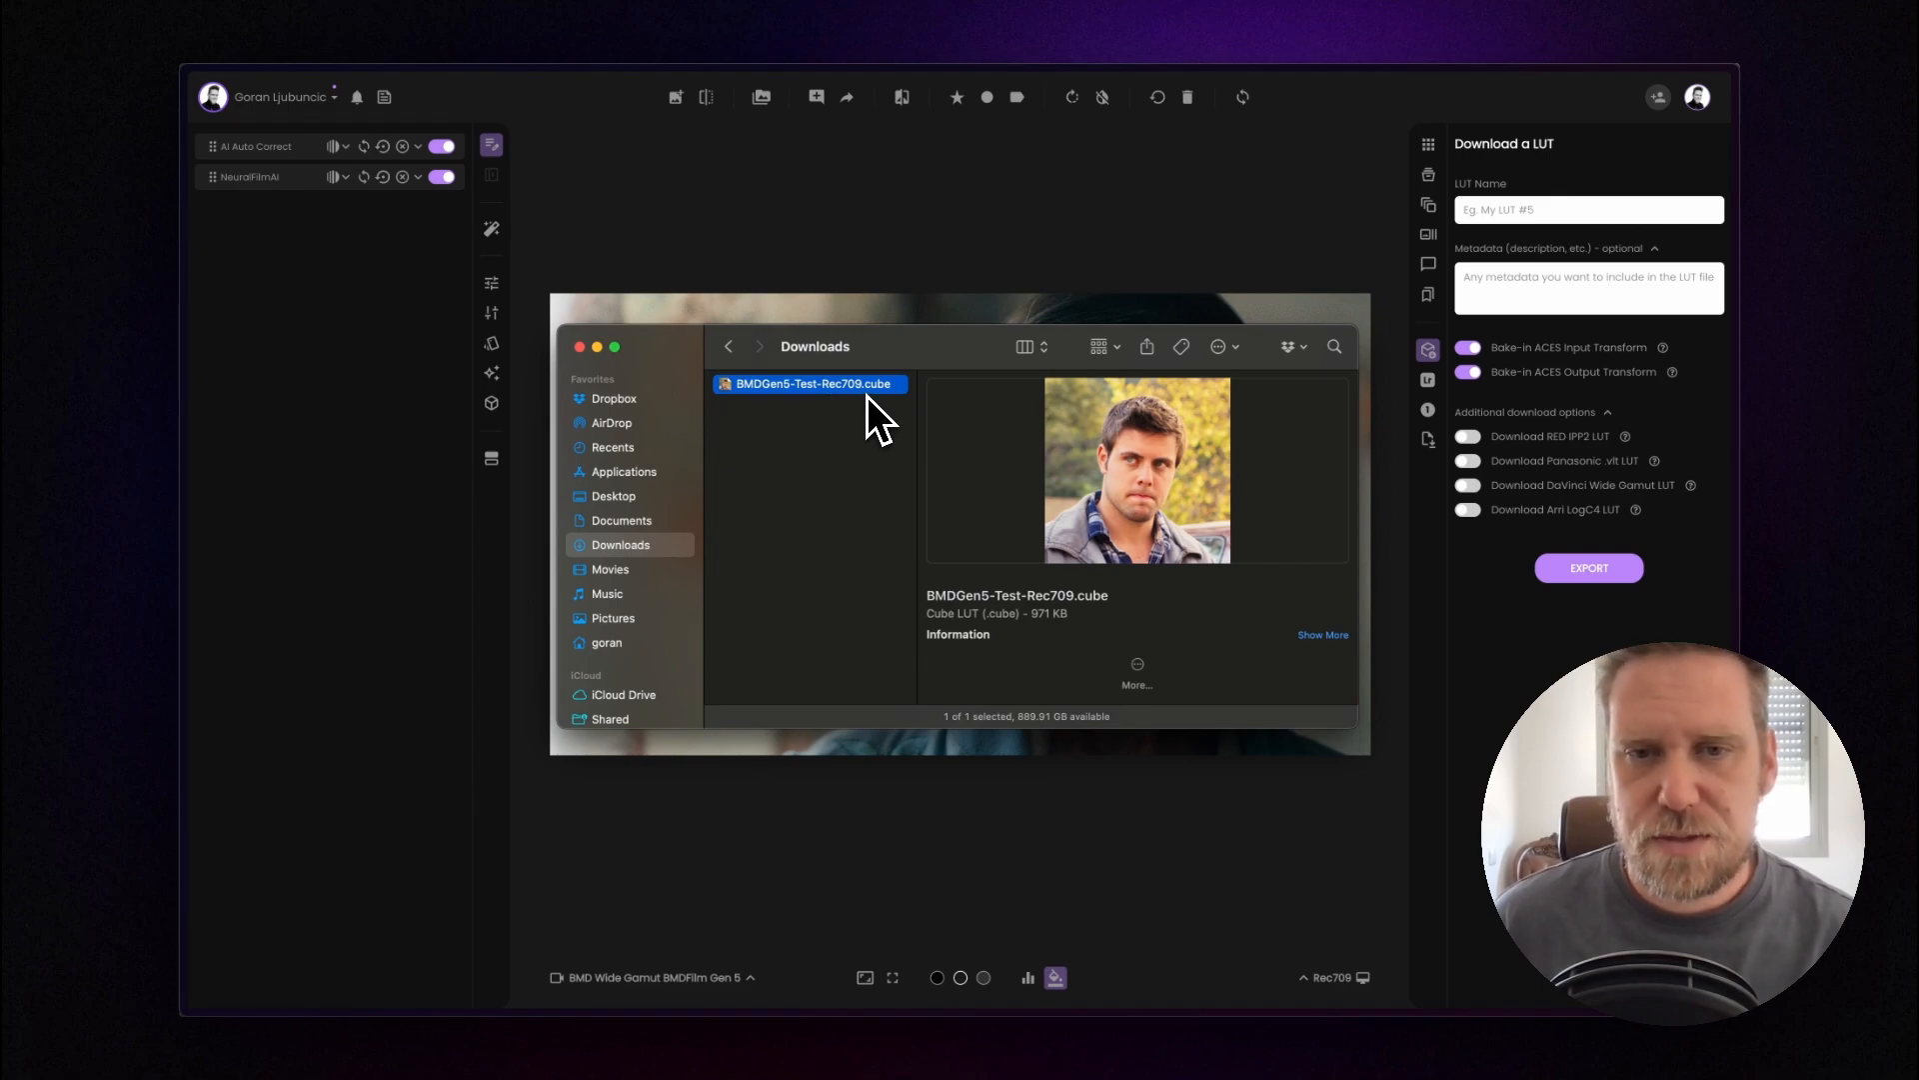
key("super+BackSpace")
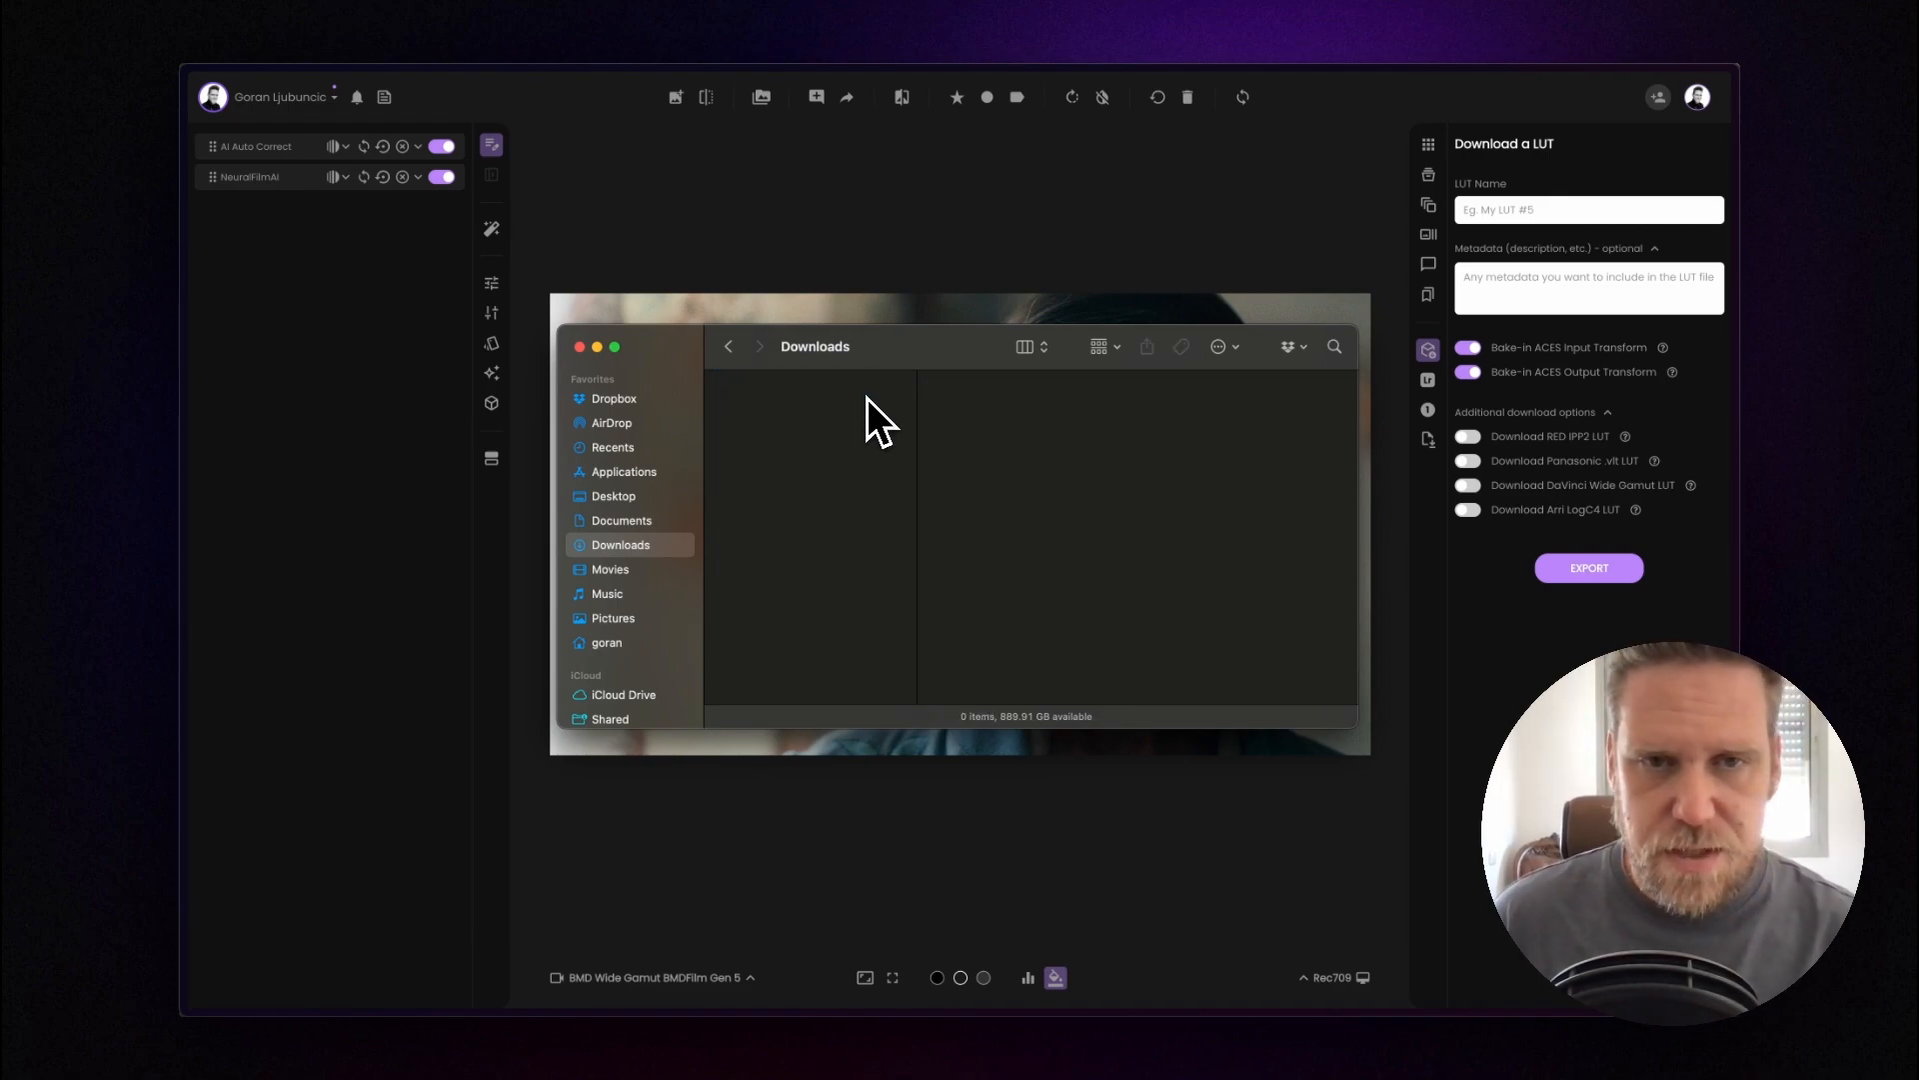
left_click(884, 236)
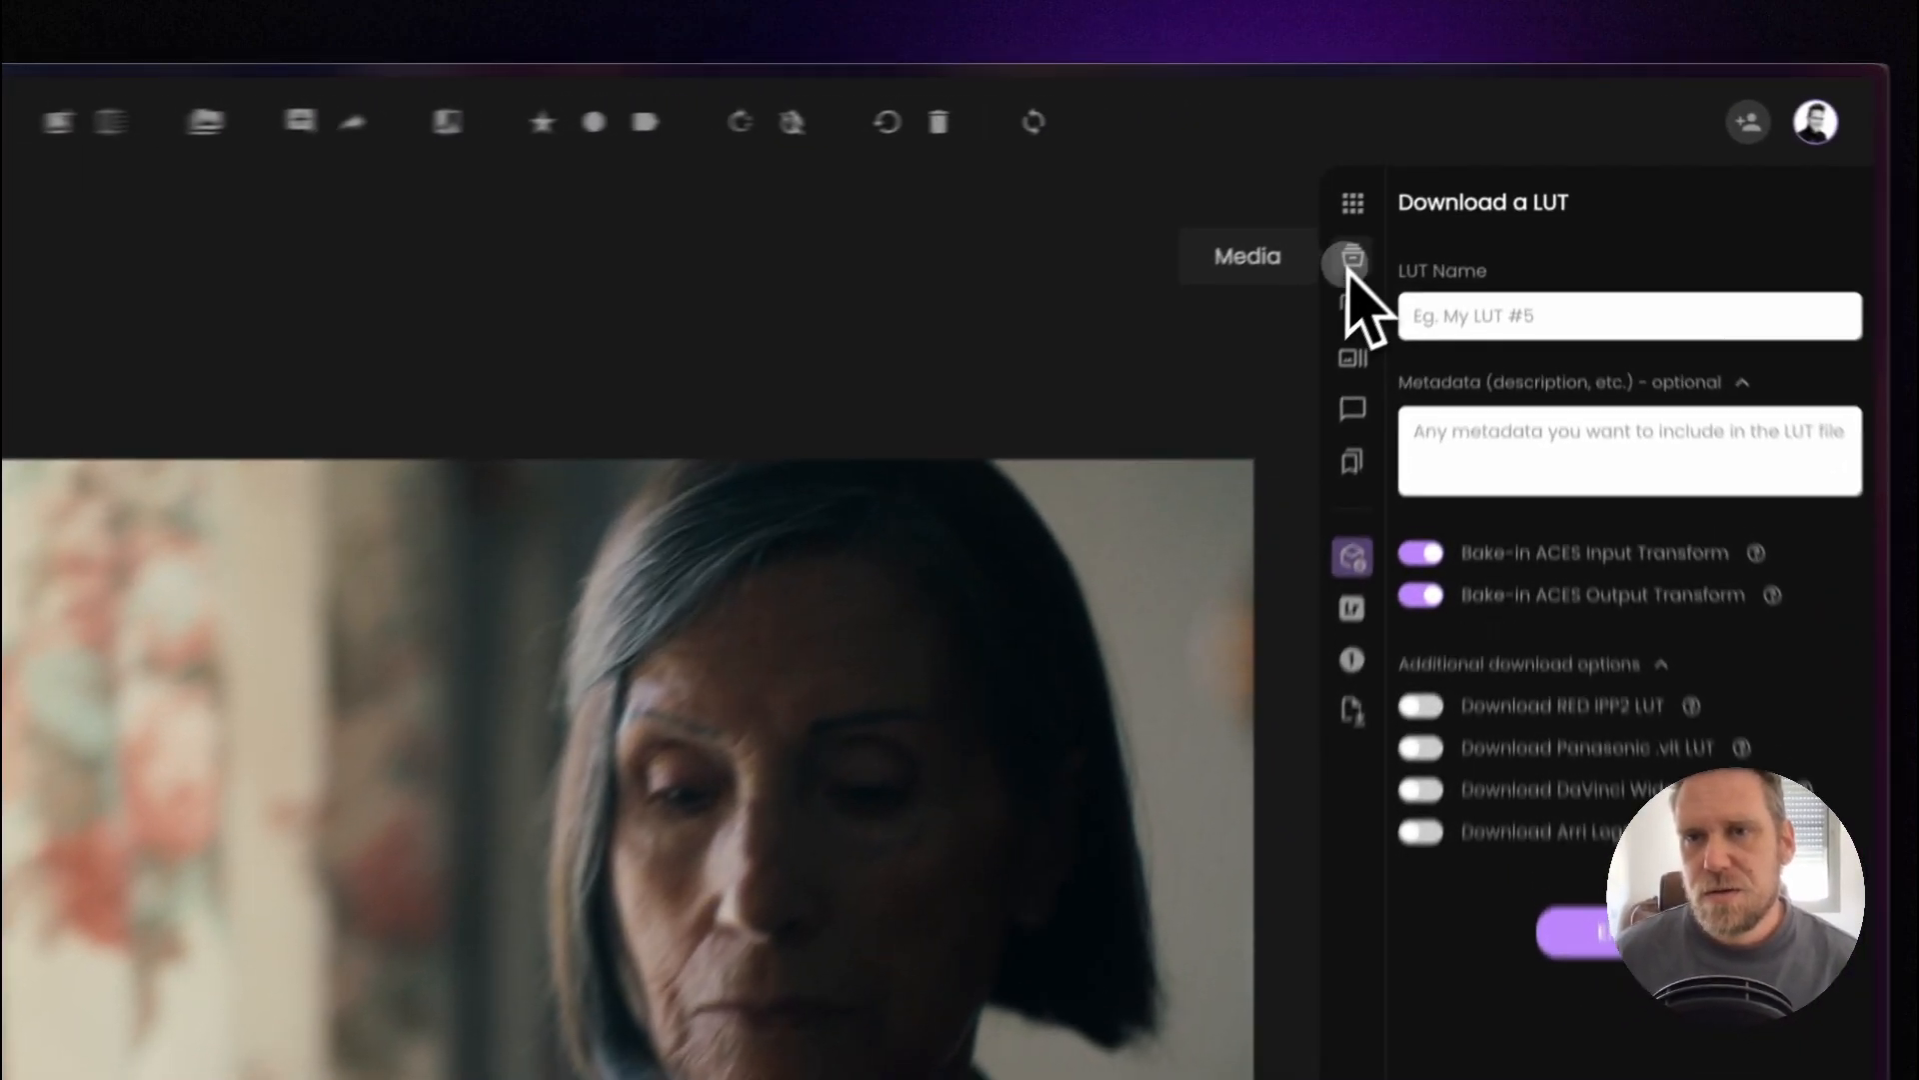
Show the project media and save the current still's look as a candidate named 1
left_click(1429, 175)
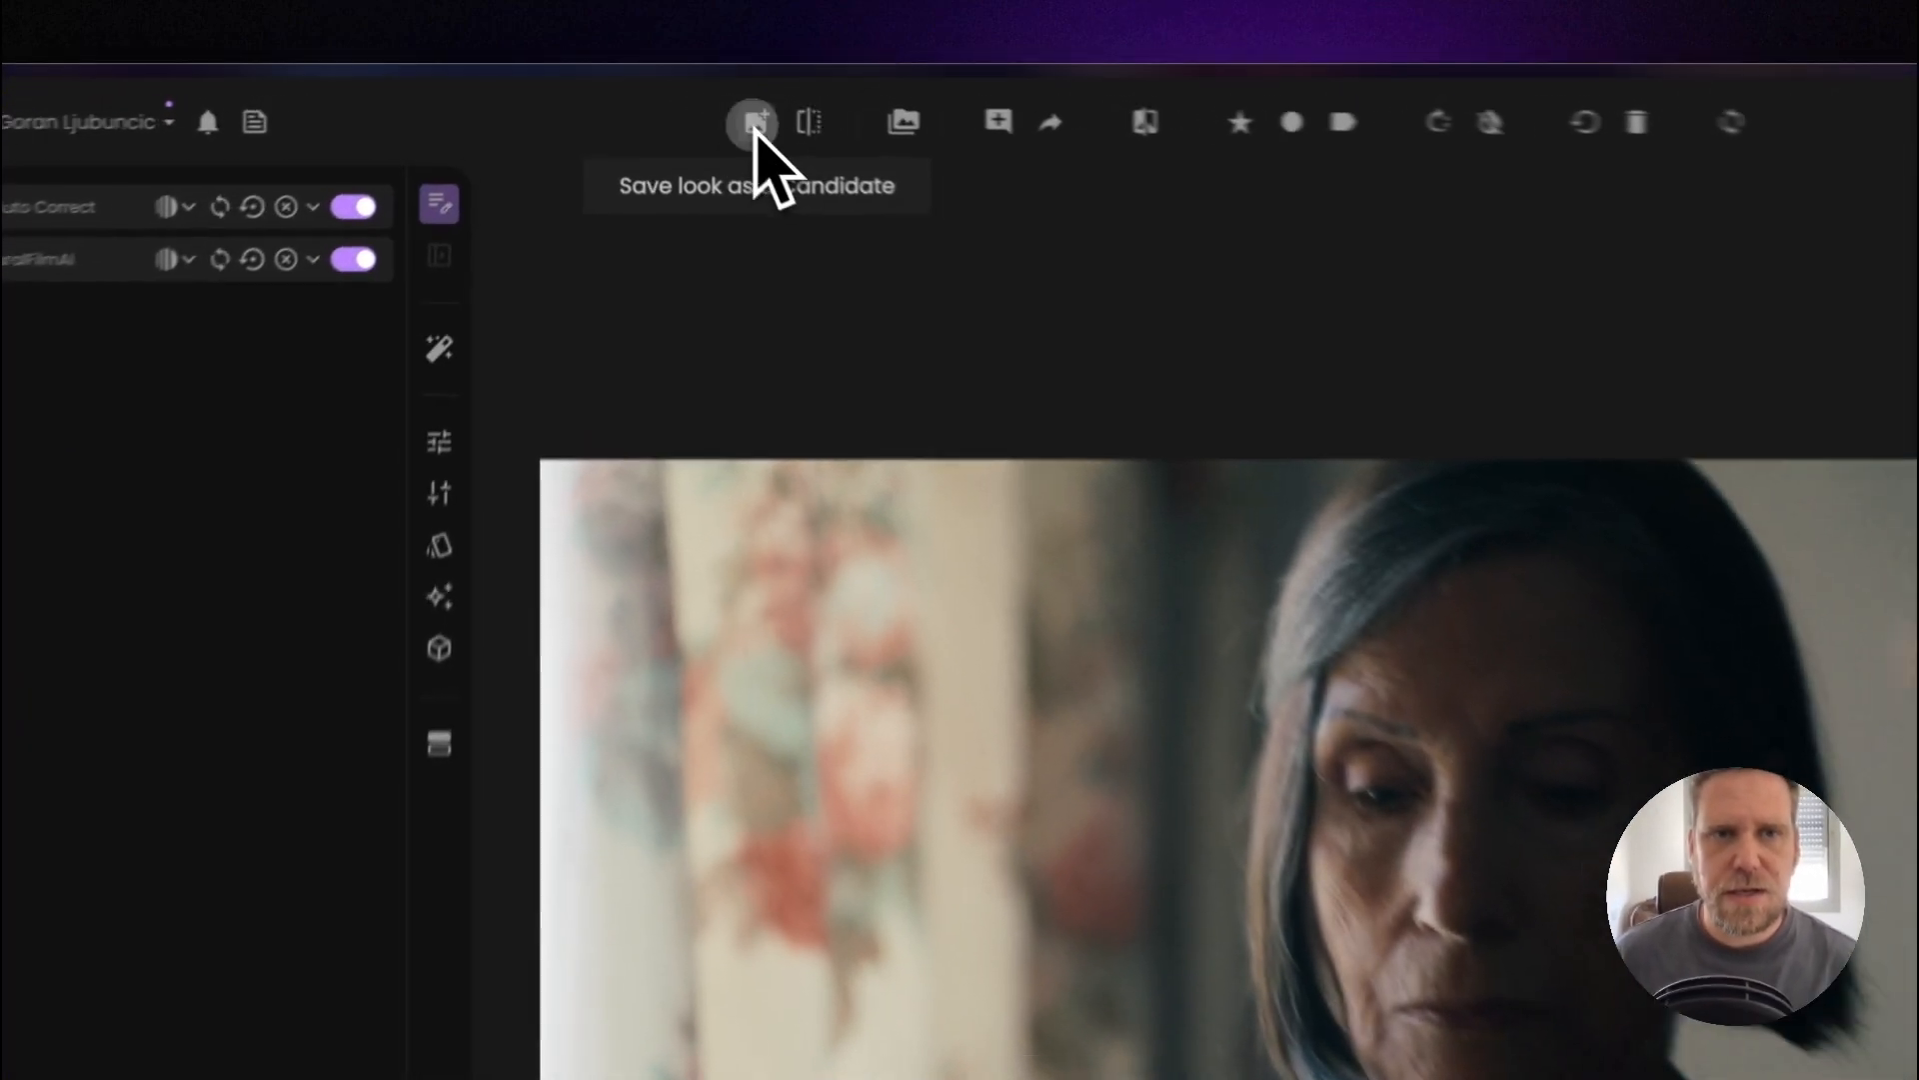
left_click(751, 122)
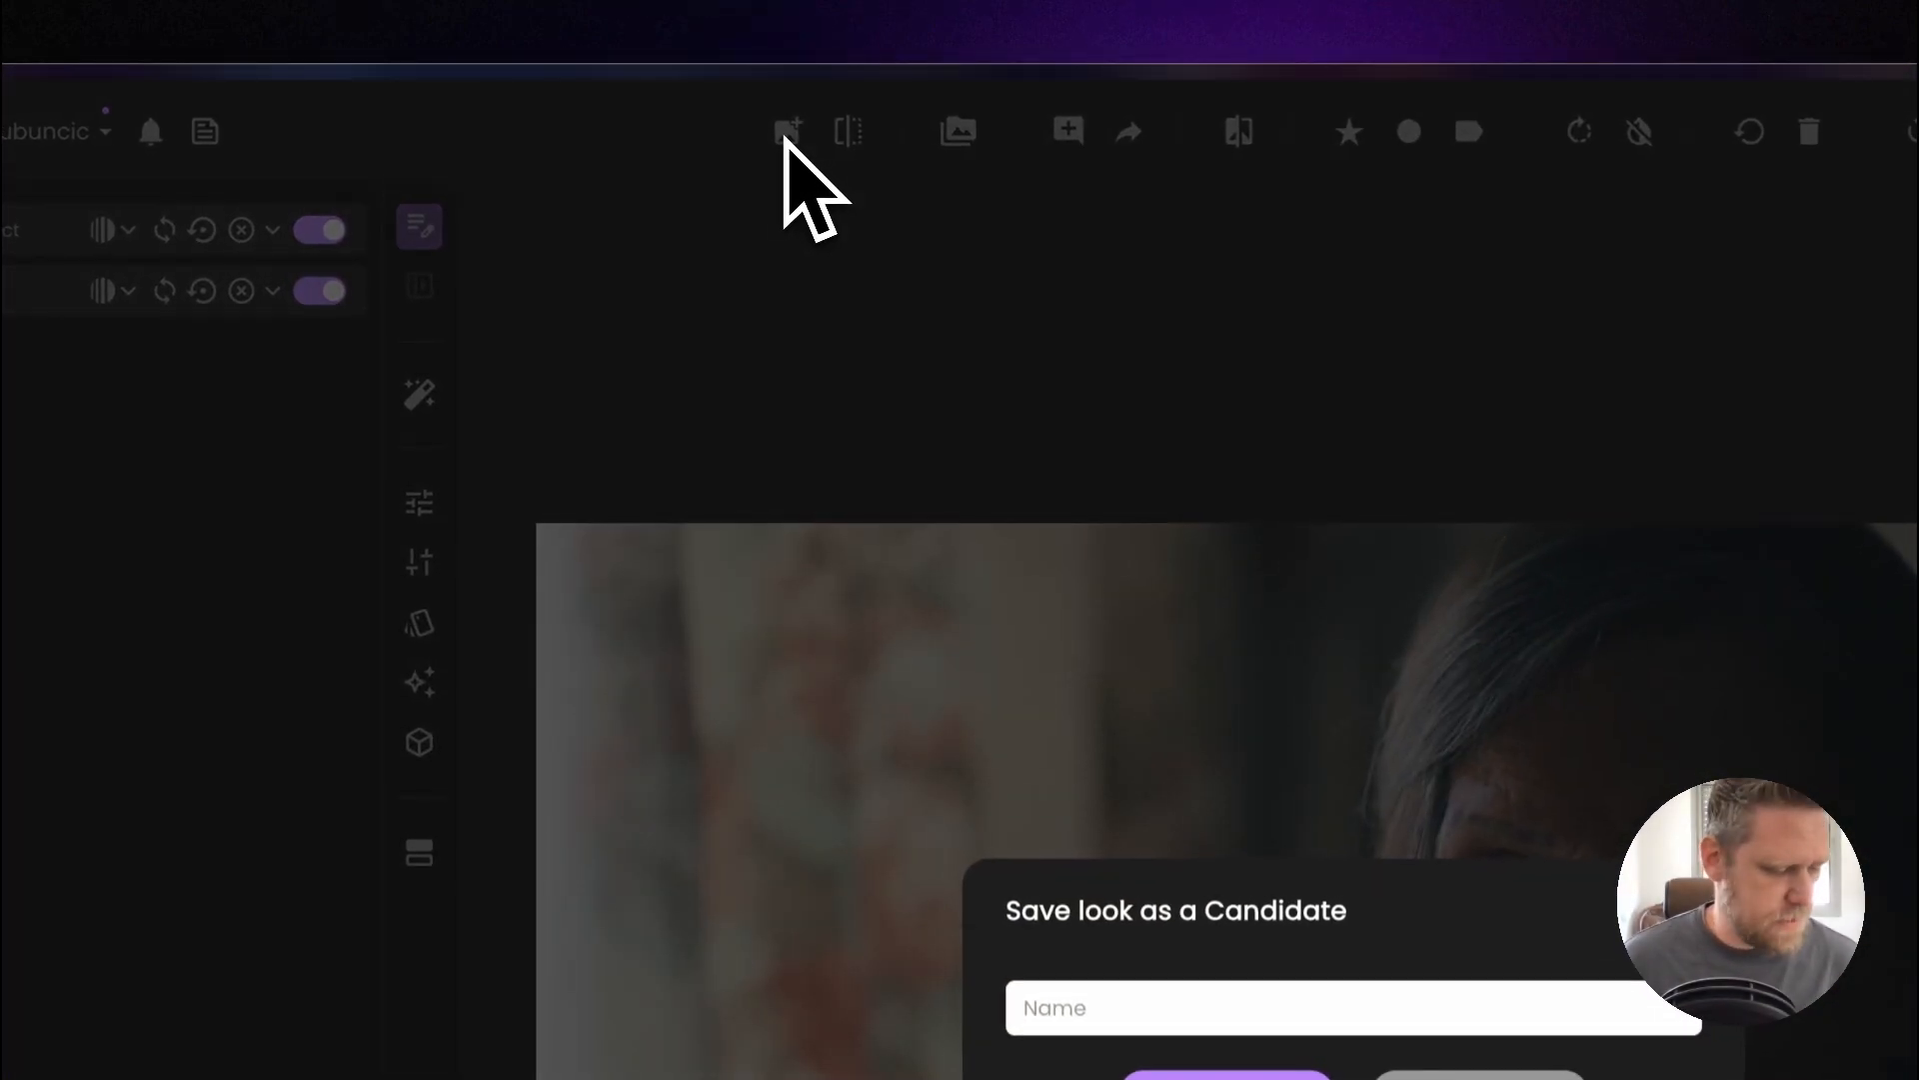
type("1")
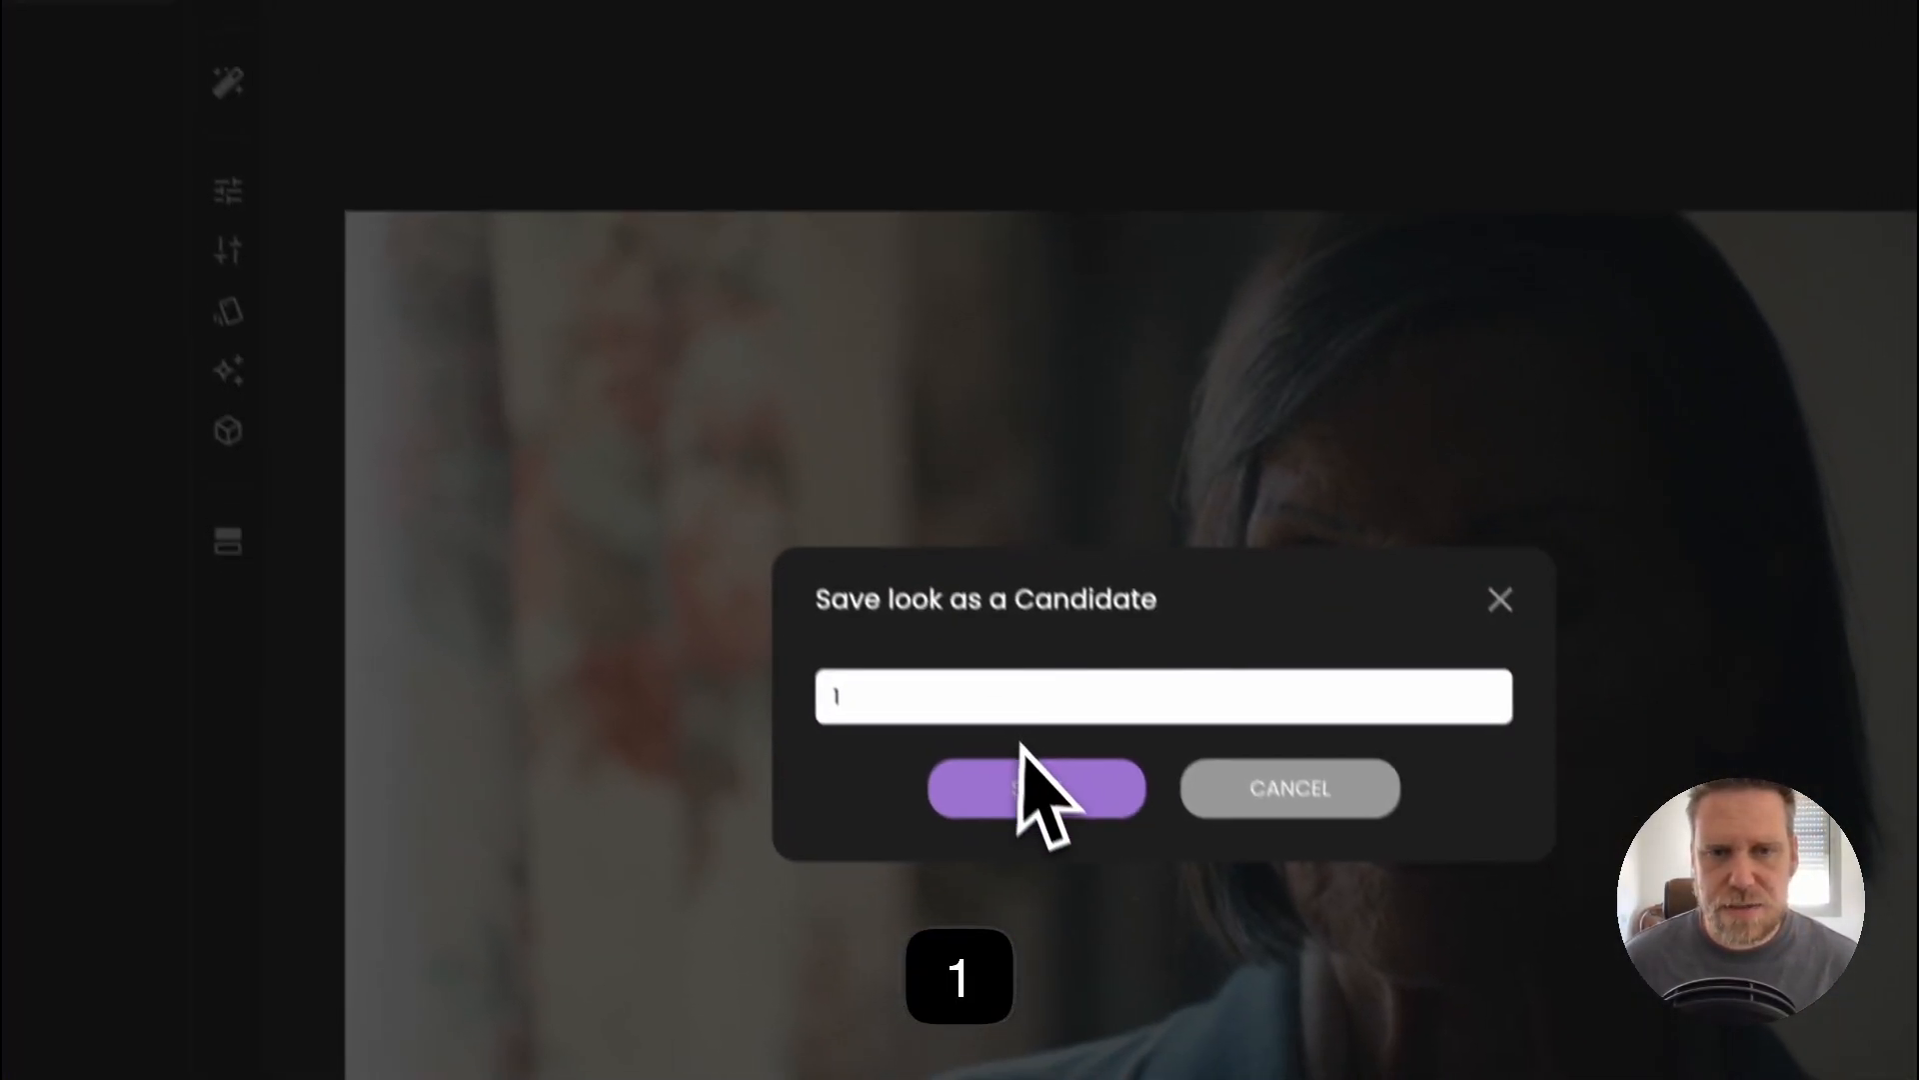
left_click(1029, 781)
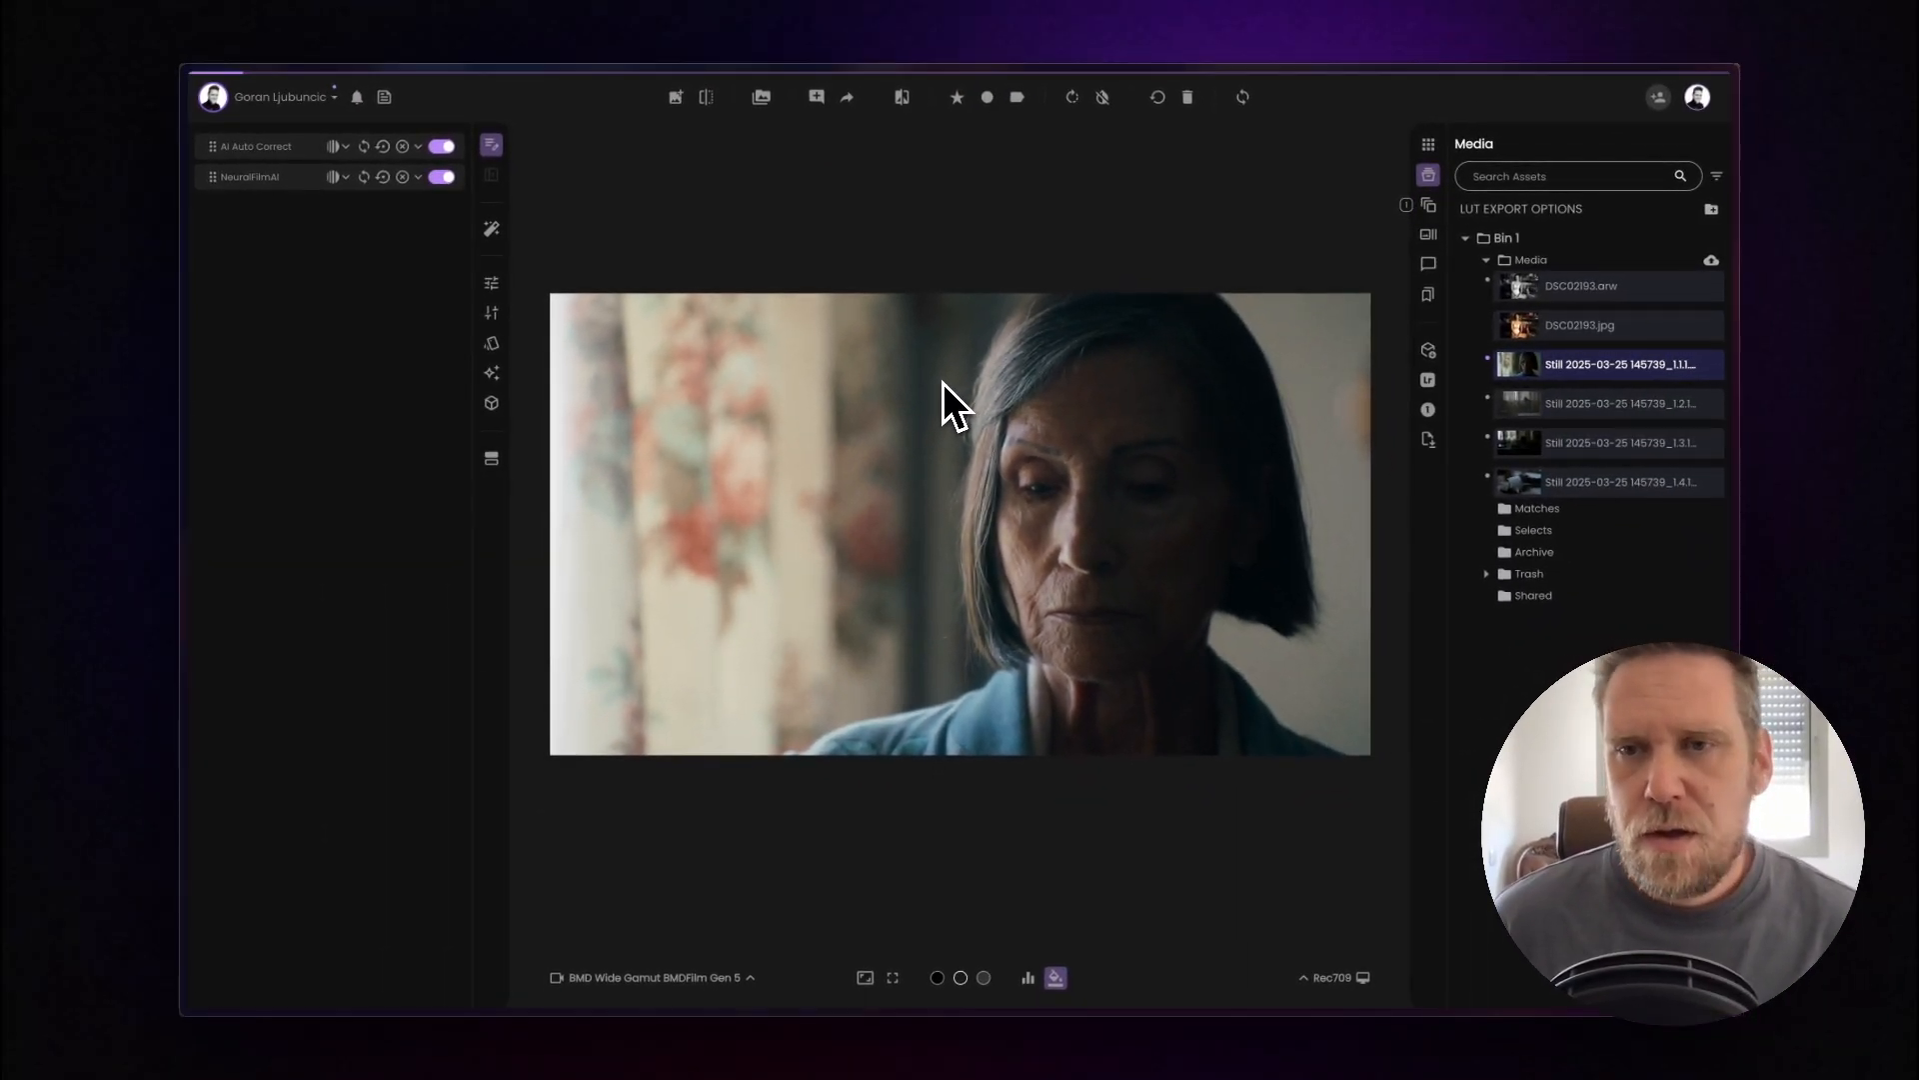
Open the image DSC02193.jpg and set its input transform to sRGB
left_click(1536, 334)
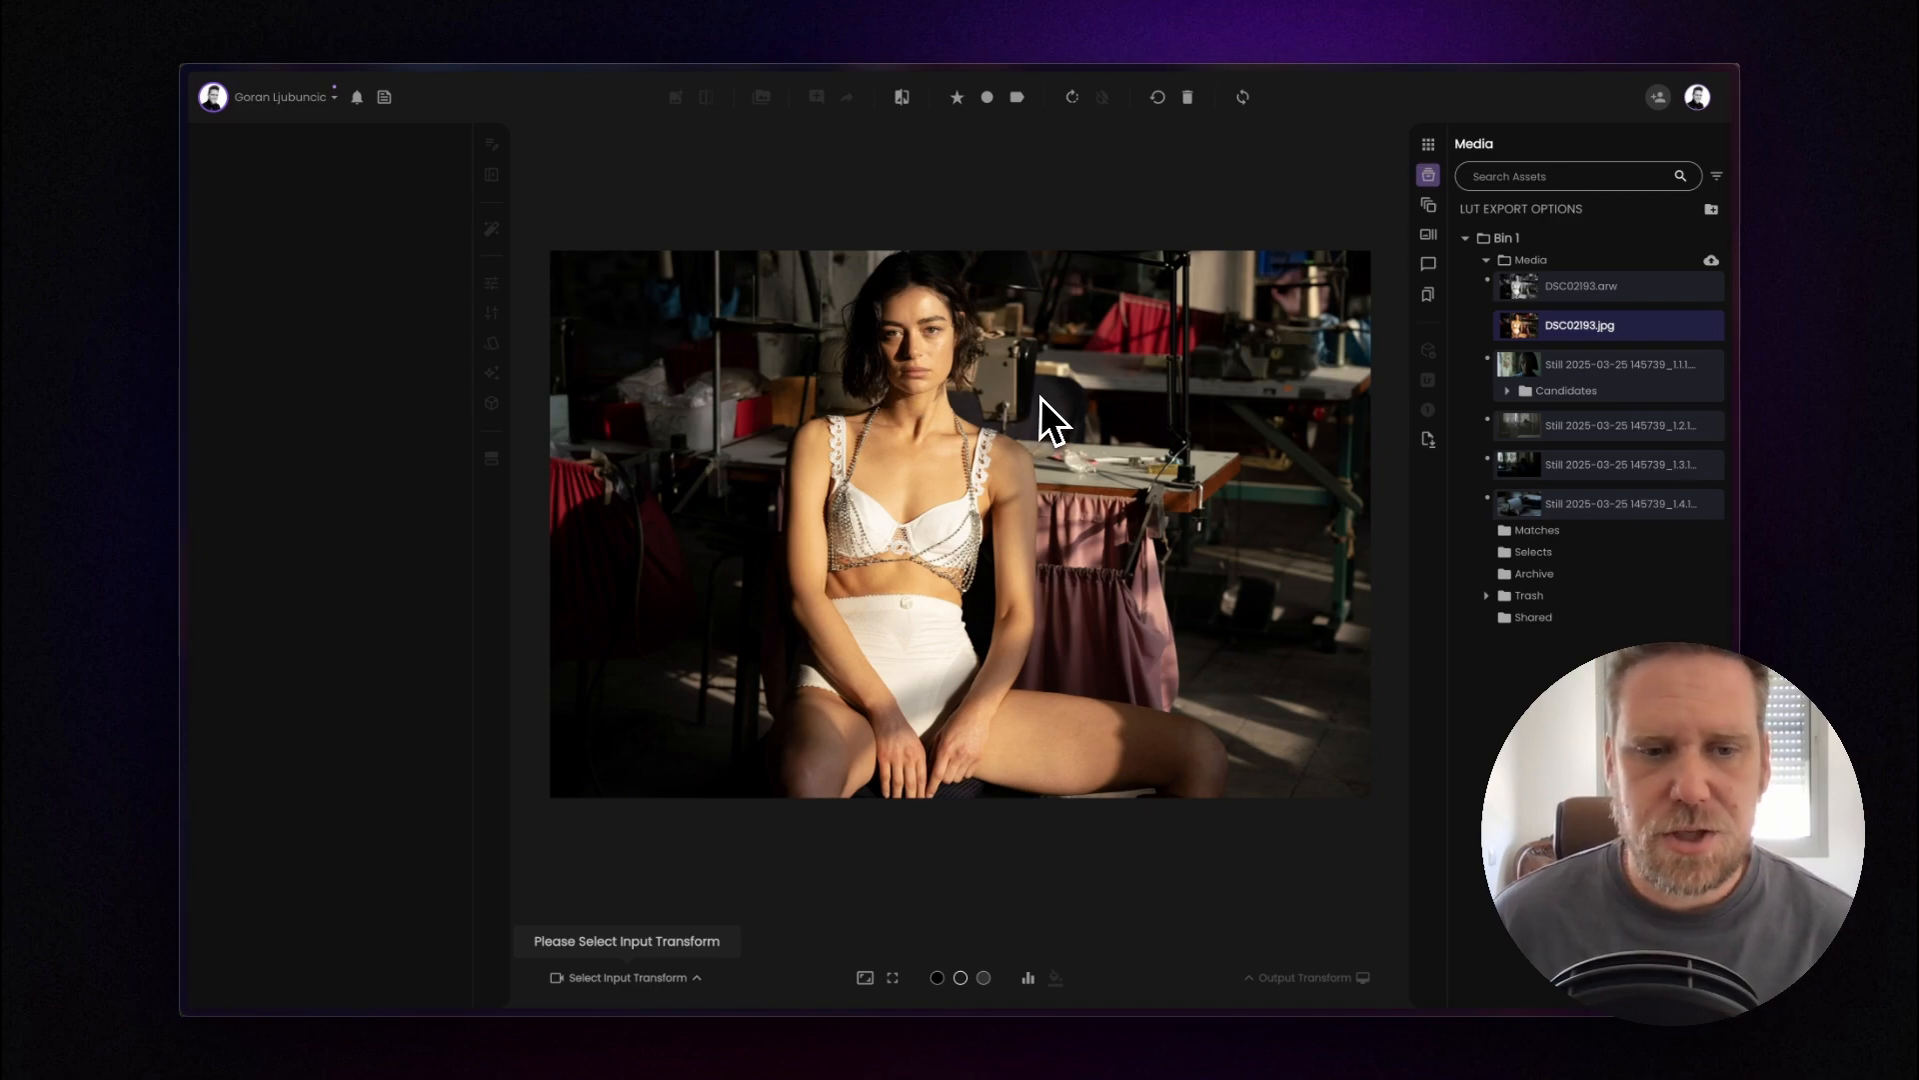
left_click(650, 977)
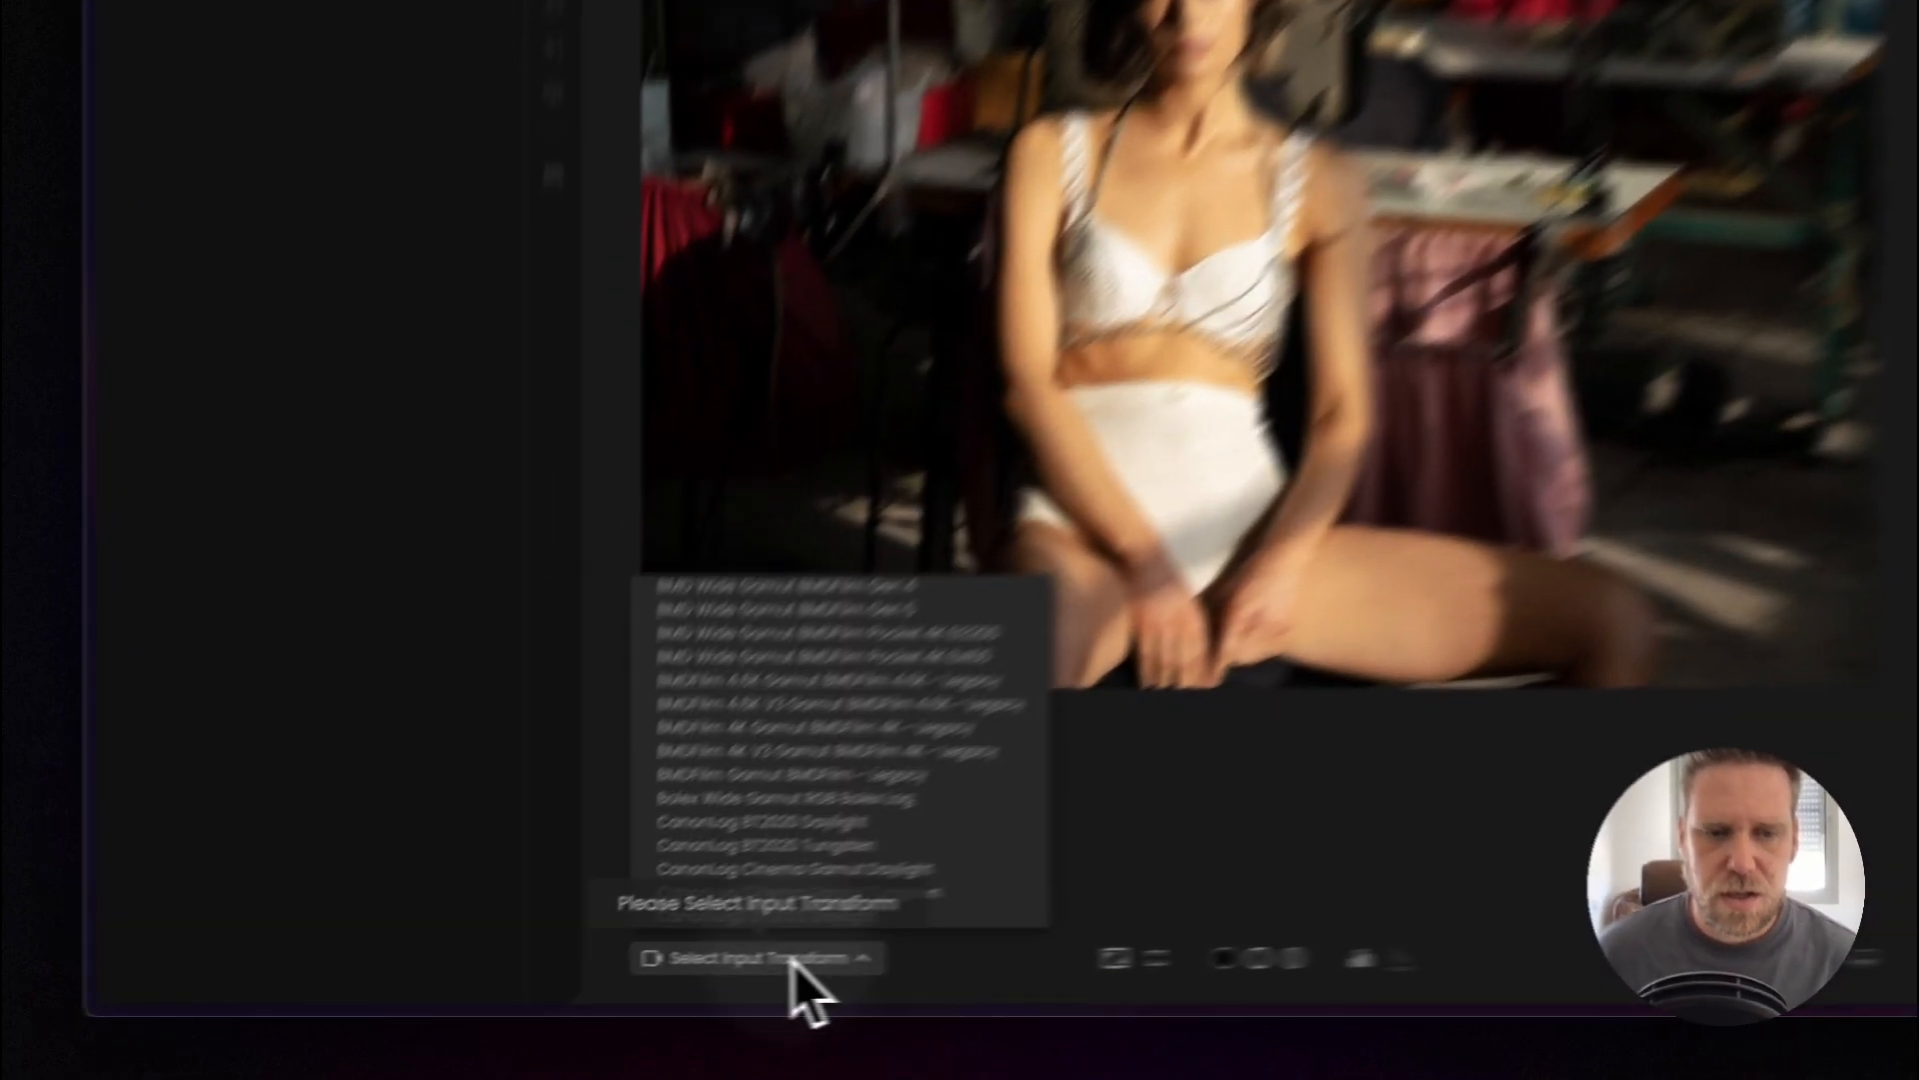
key("s")
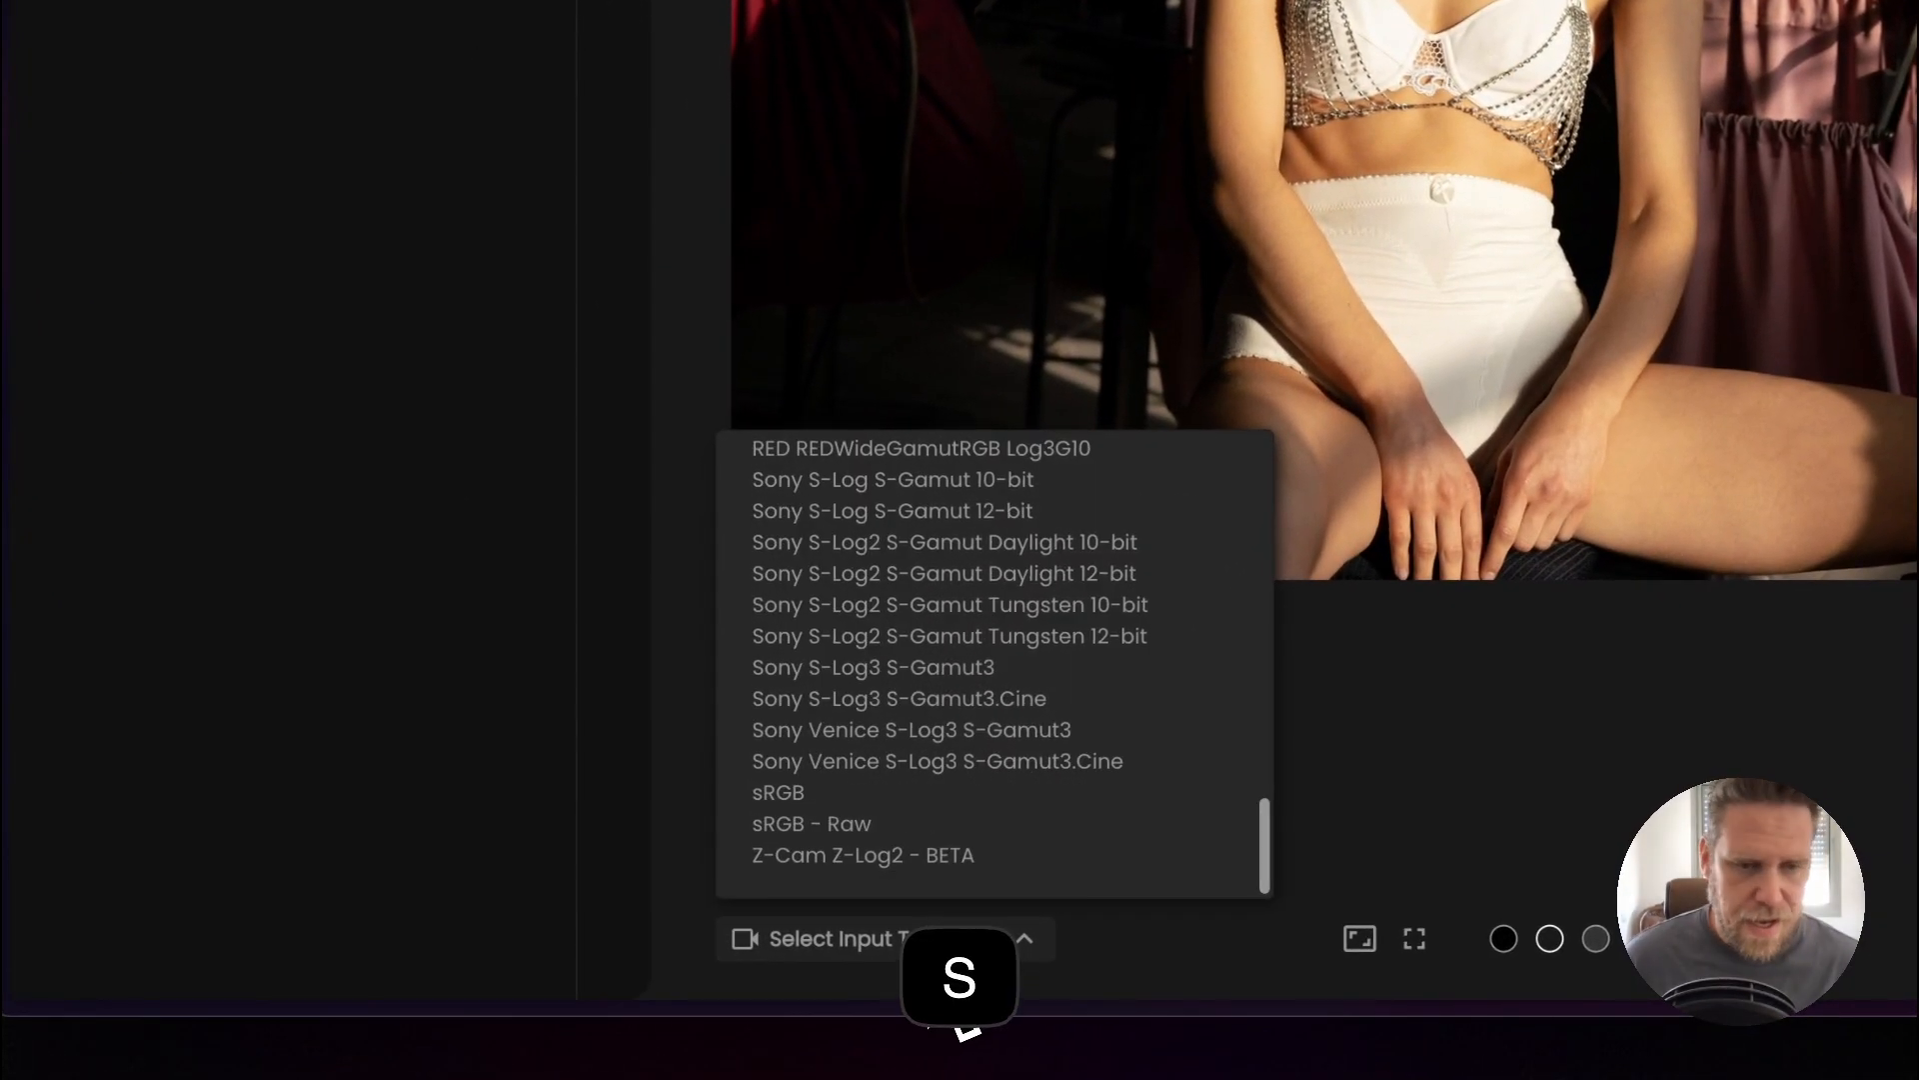
left_click(842, 798)
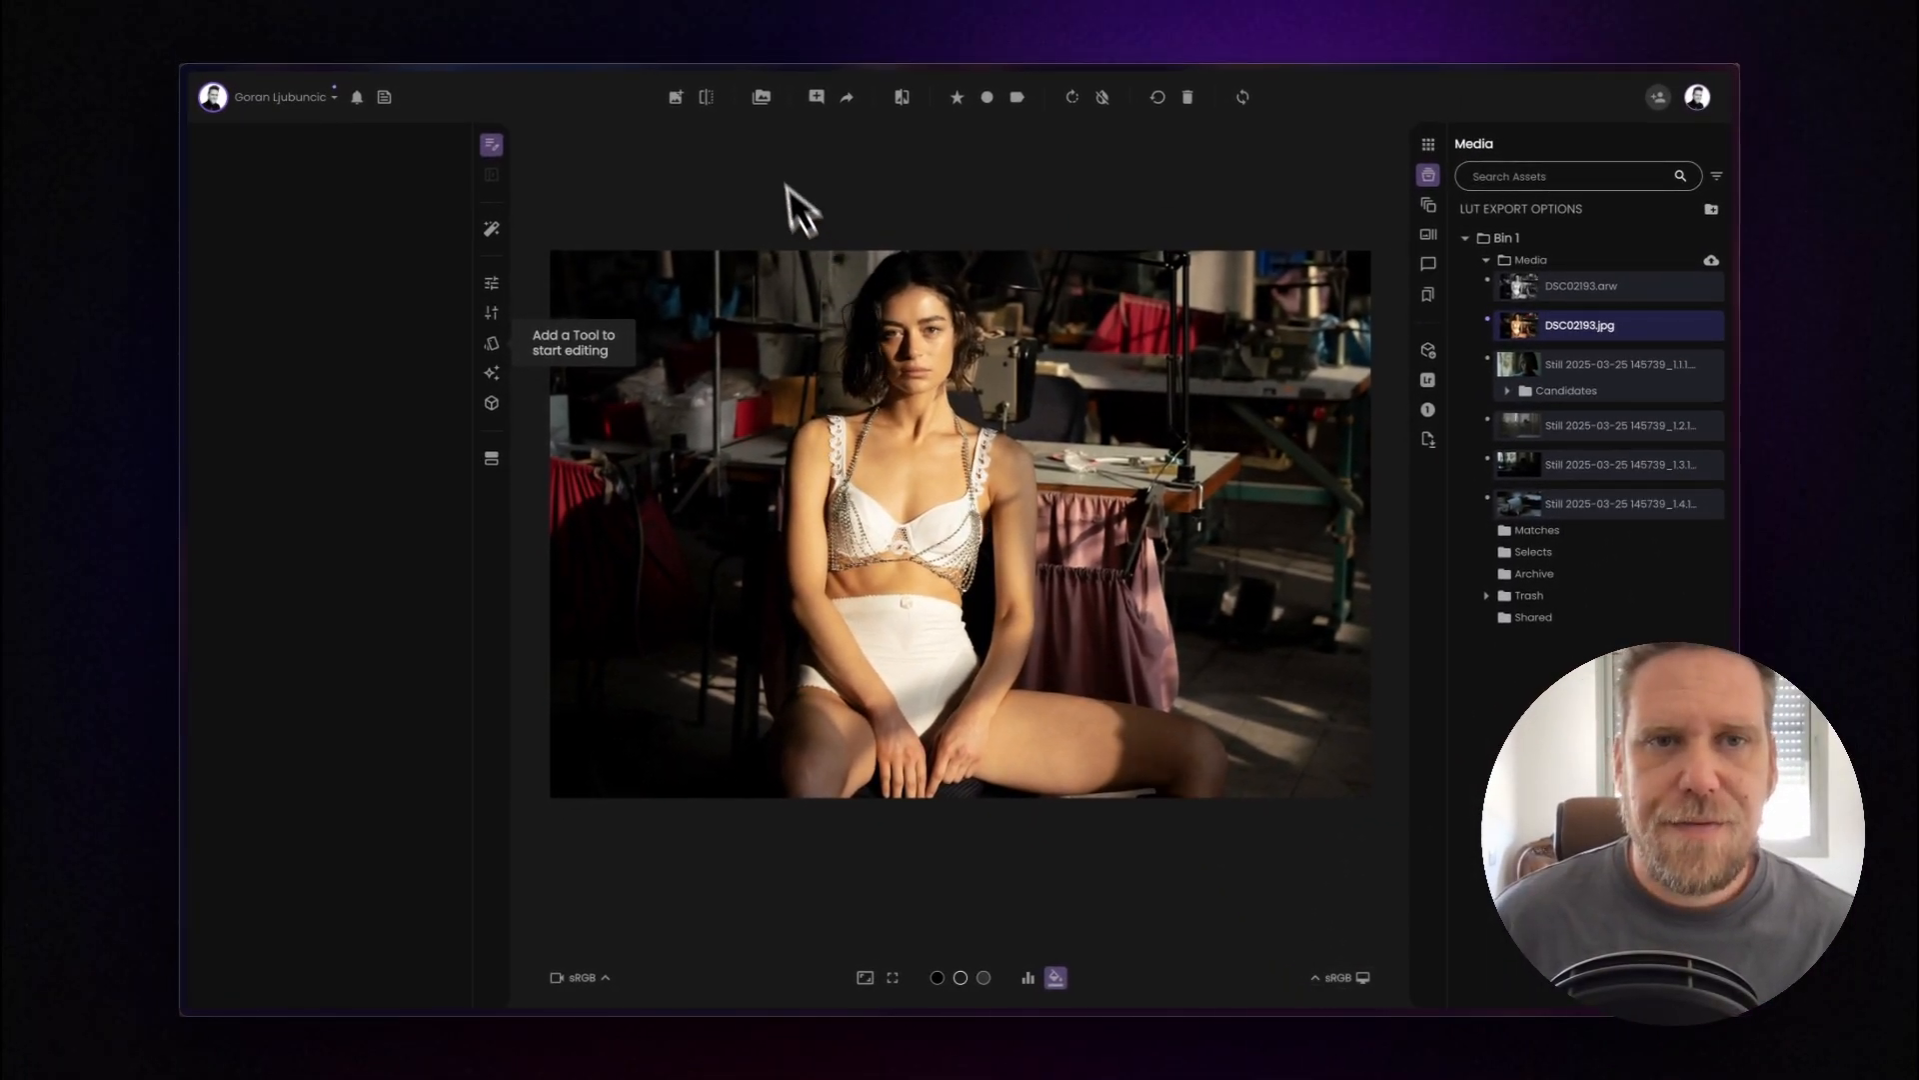
Apply the grade of candidate 1 from Bin 1 to DSC02193.jpg
left_click(761, 95)
left_click(730, 378)
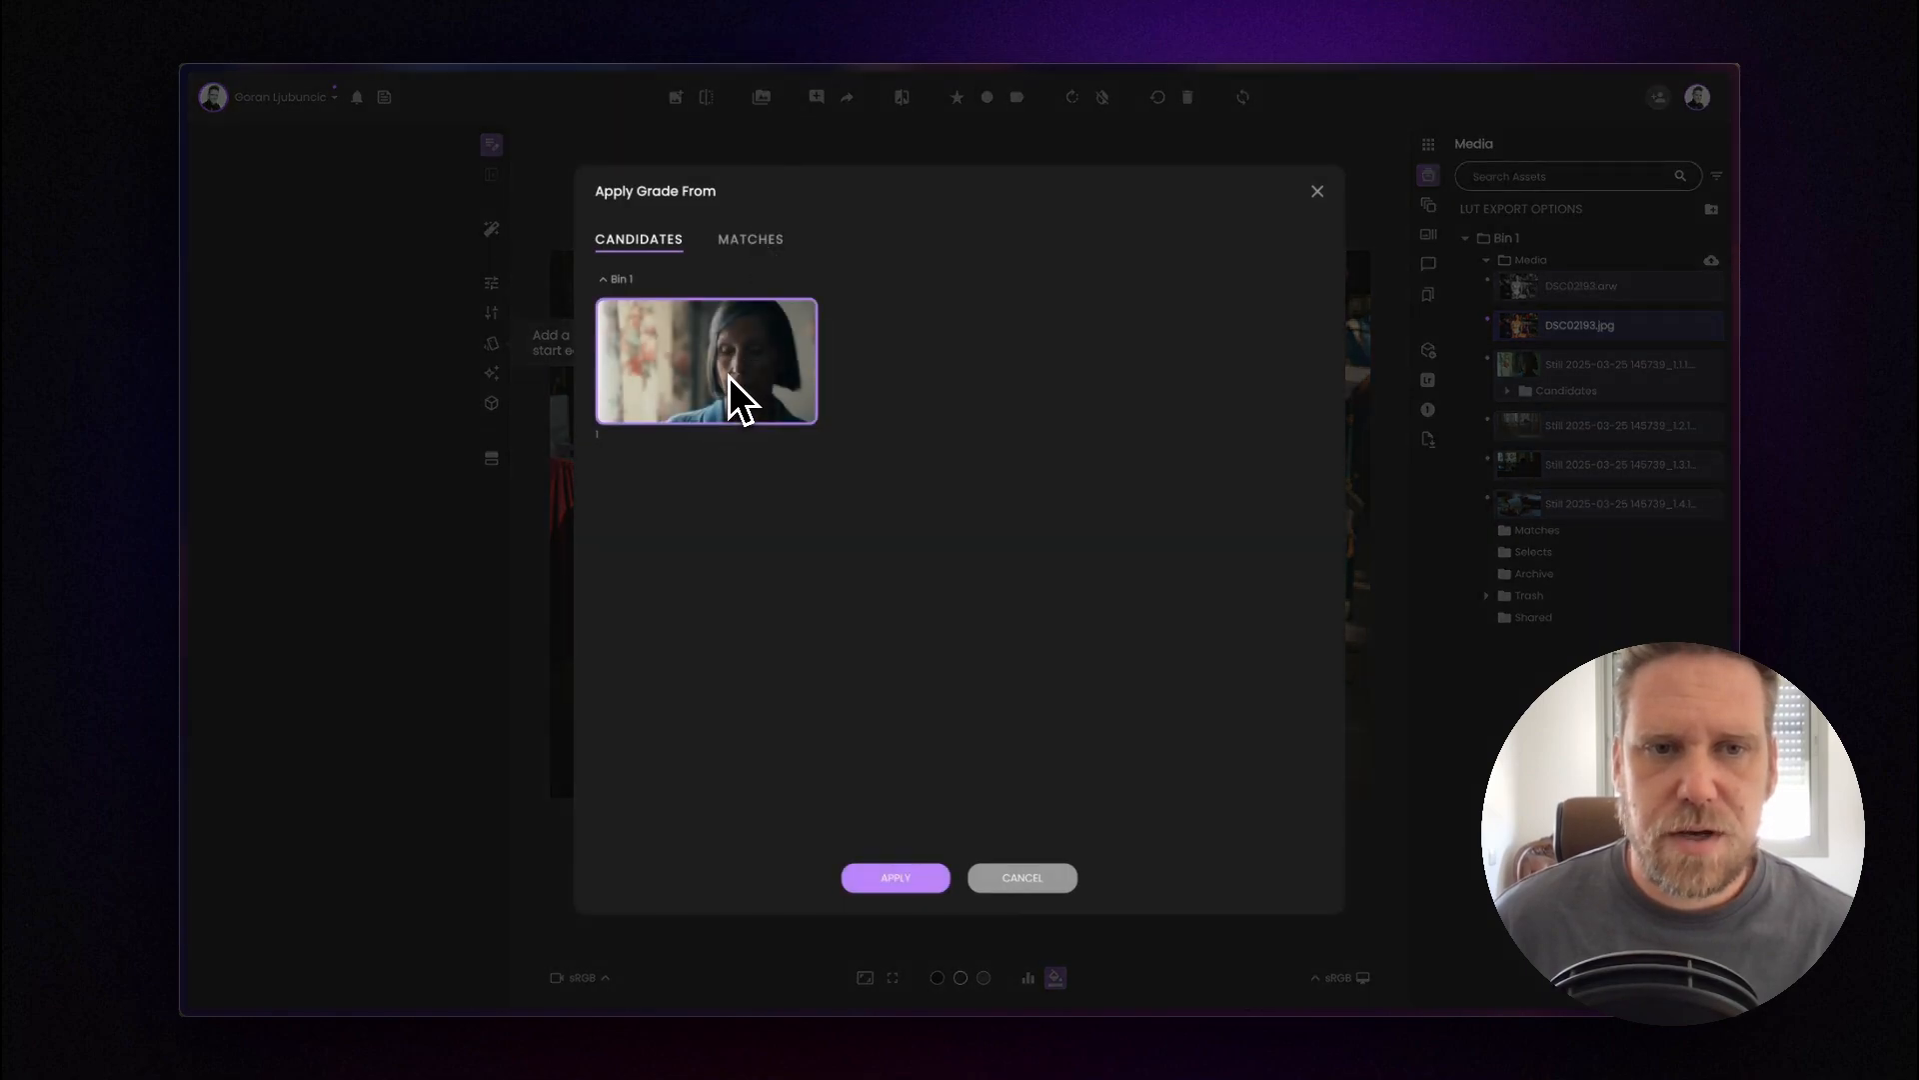
left_click(856, 874)
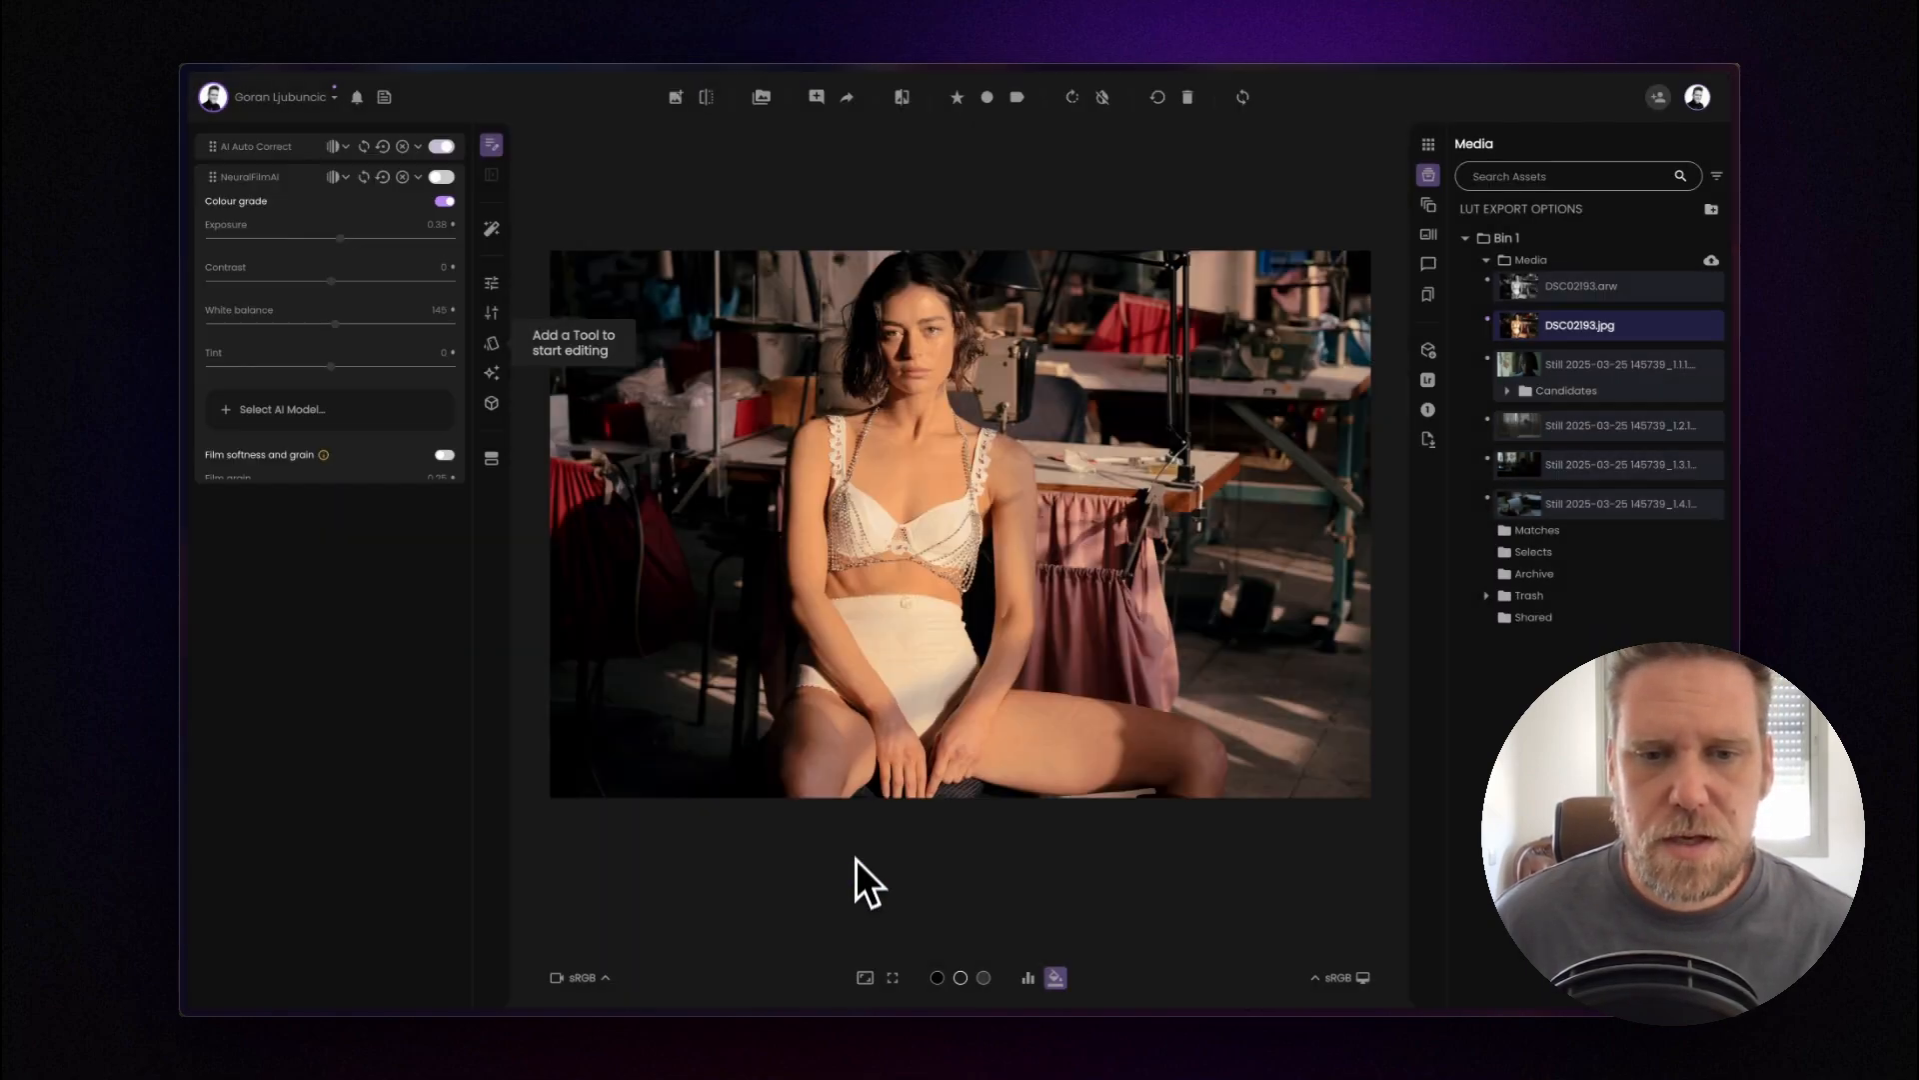
In the NeuralFilmAI tool, lower the white balance to about -500 and the exposure to 0.21
left_click(250, 178)
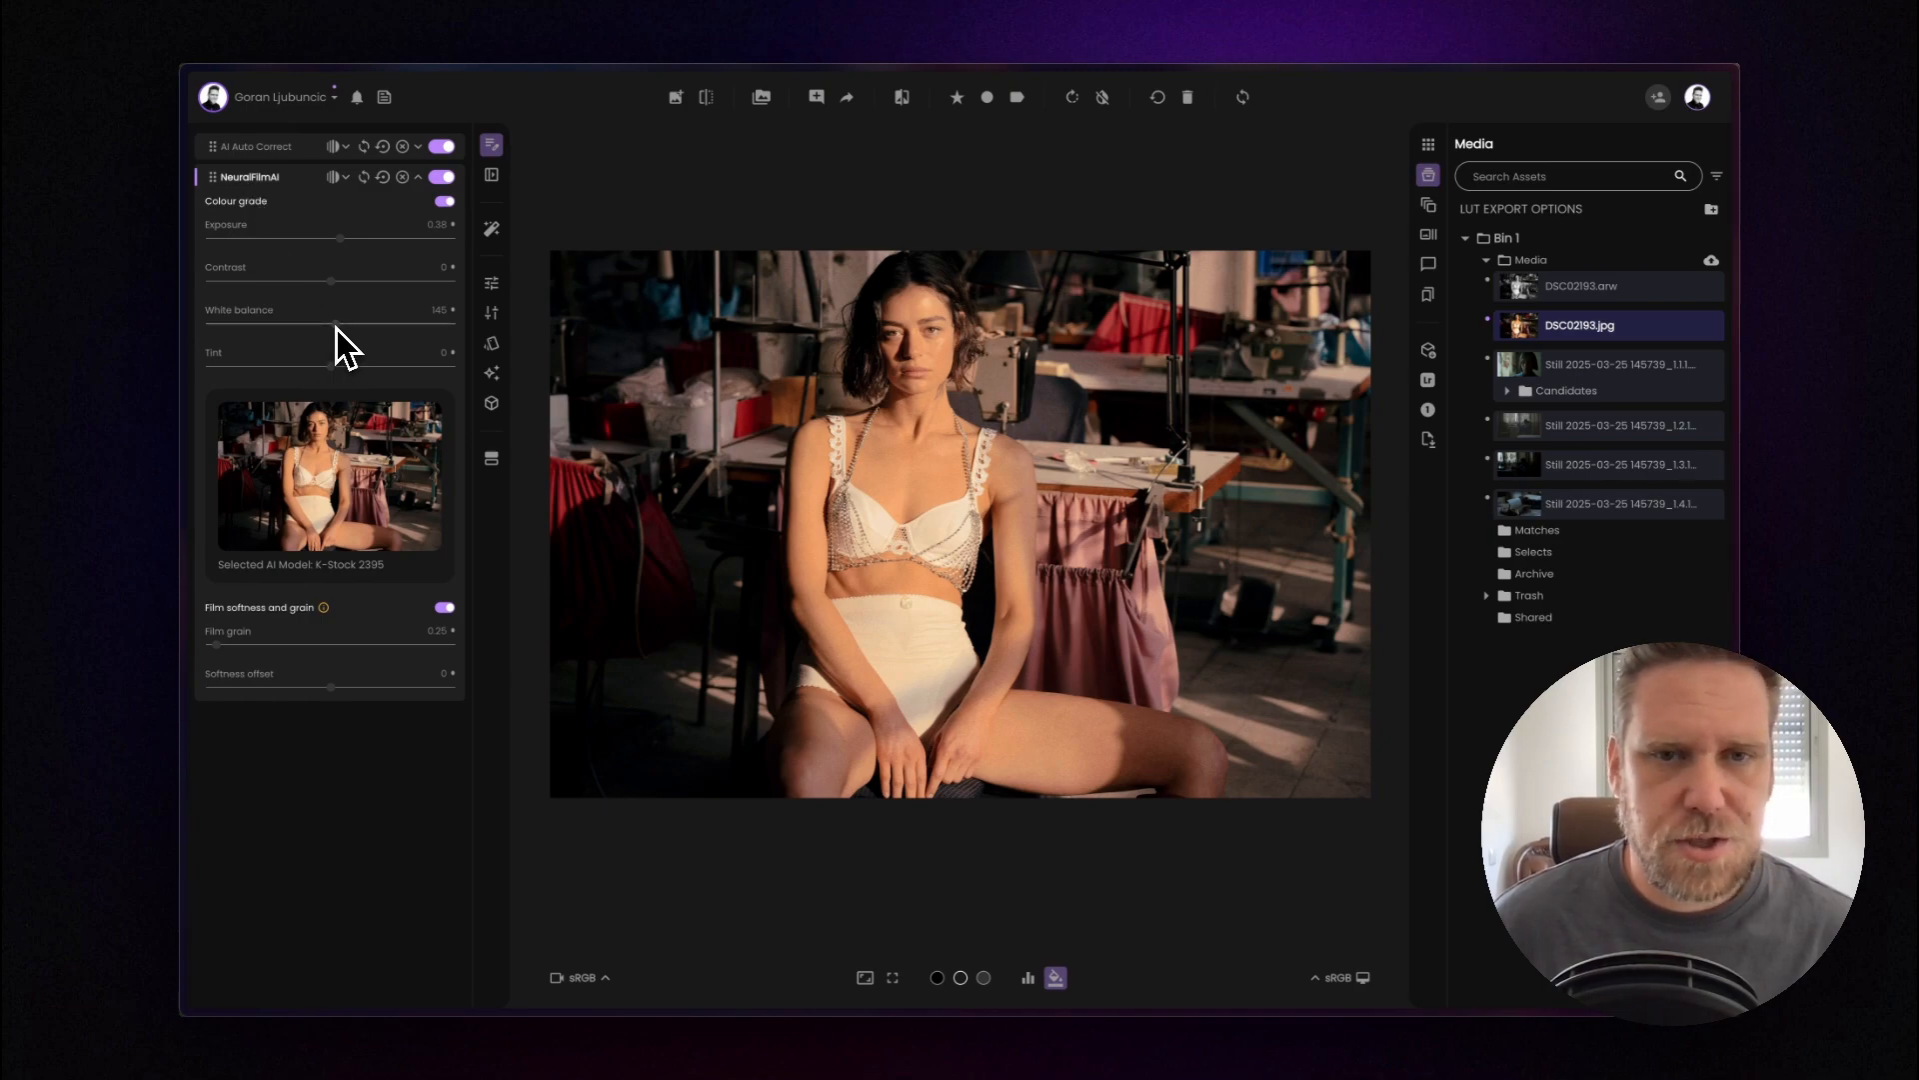
left_click_drag(337, 328, 317, 325)
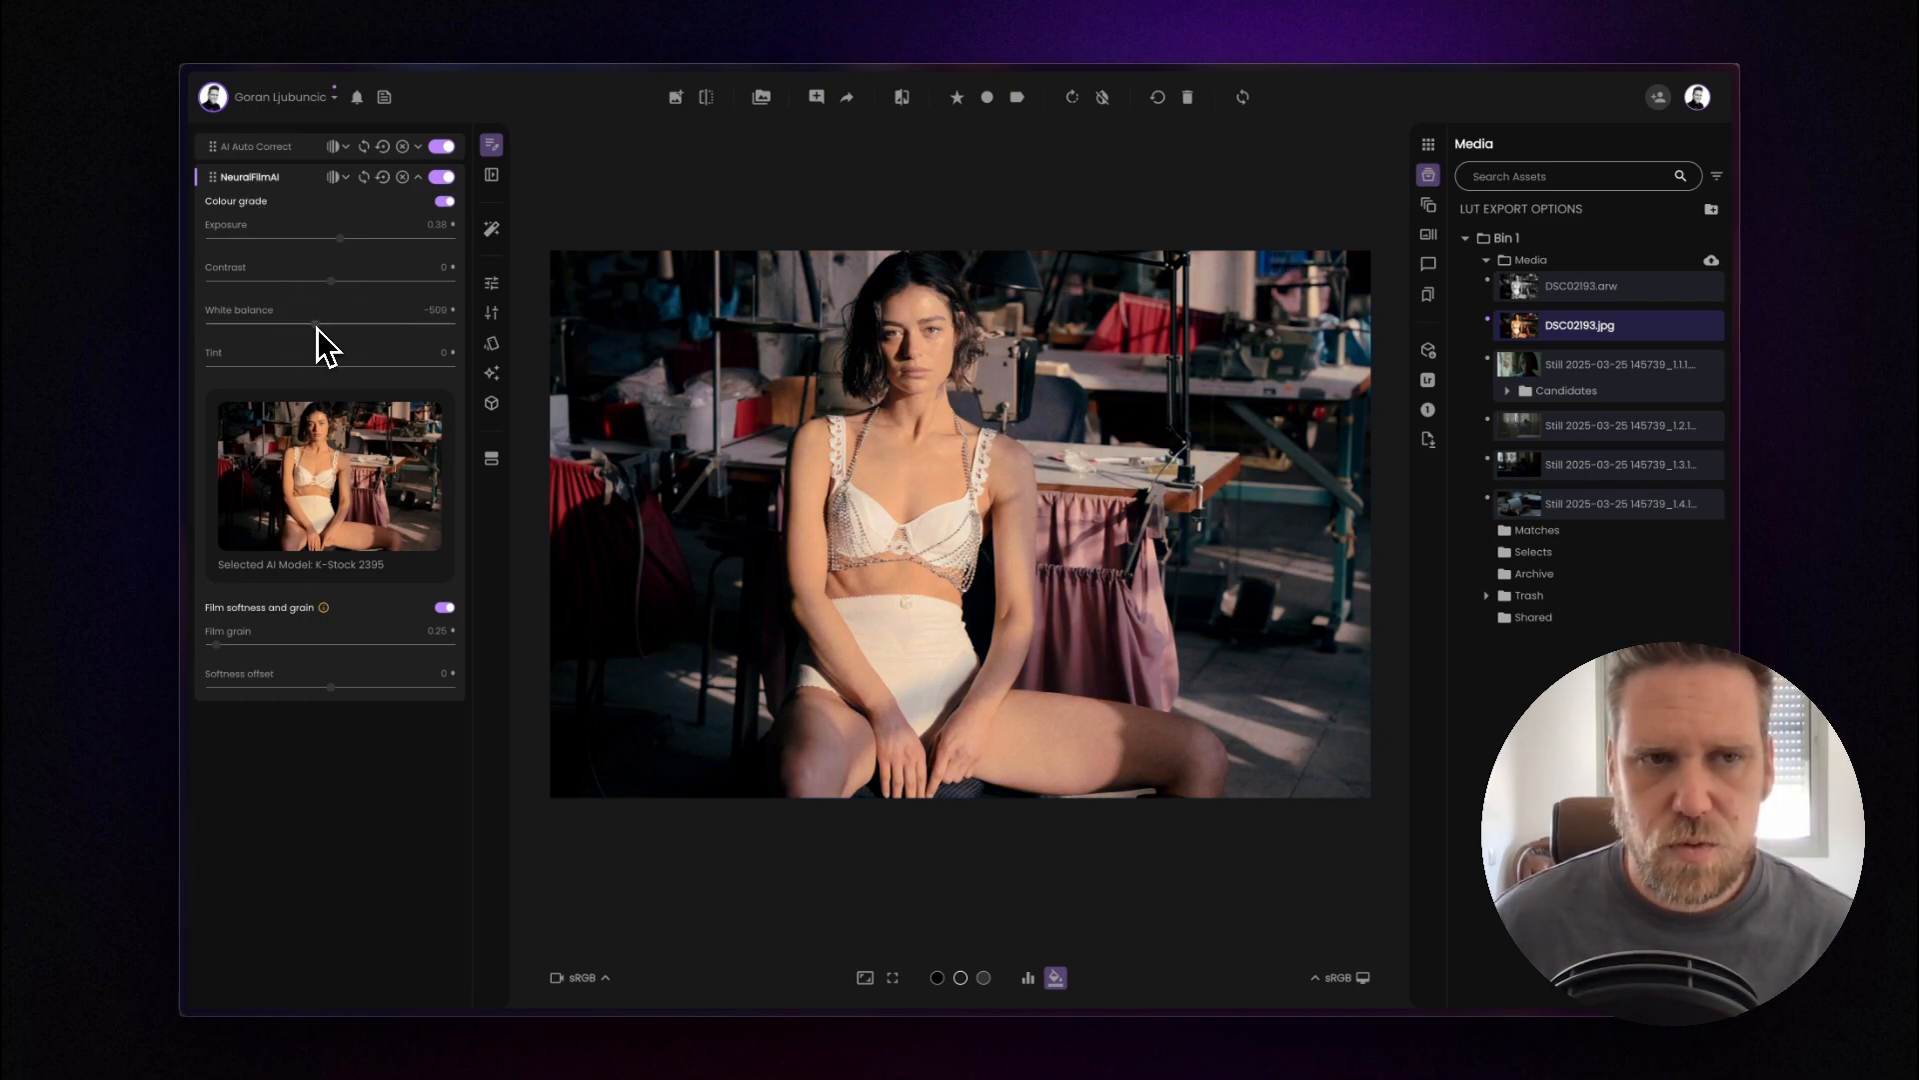
left_click_drag(341, 240, 342, 242)
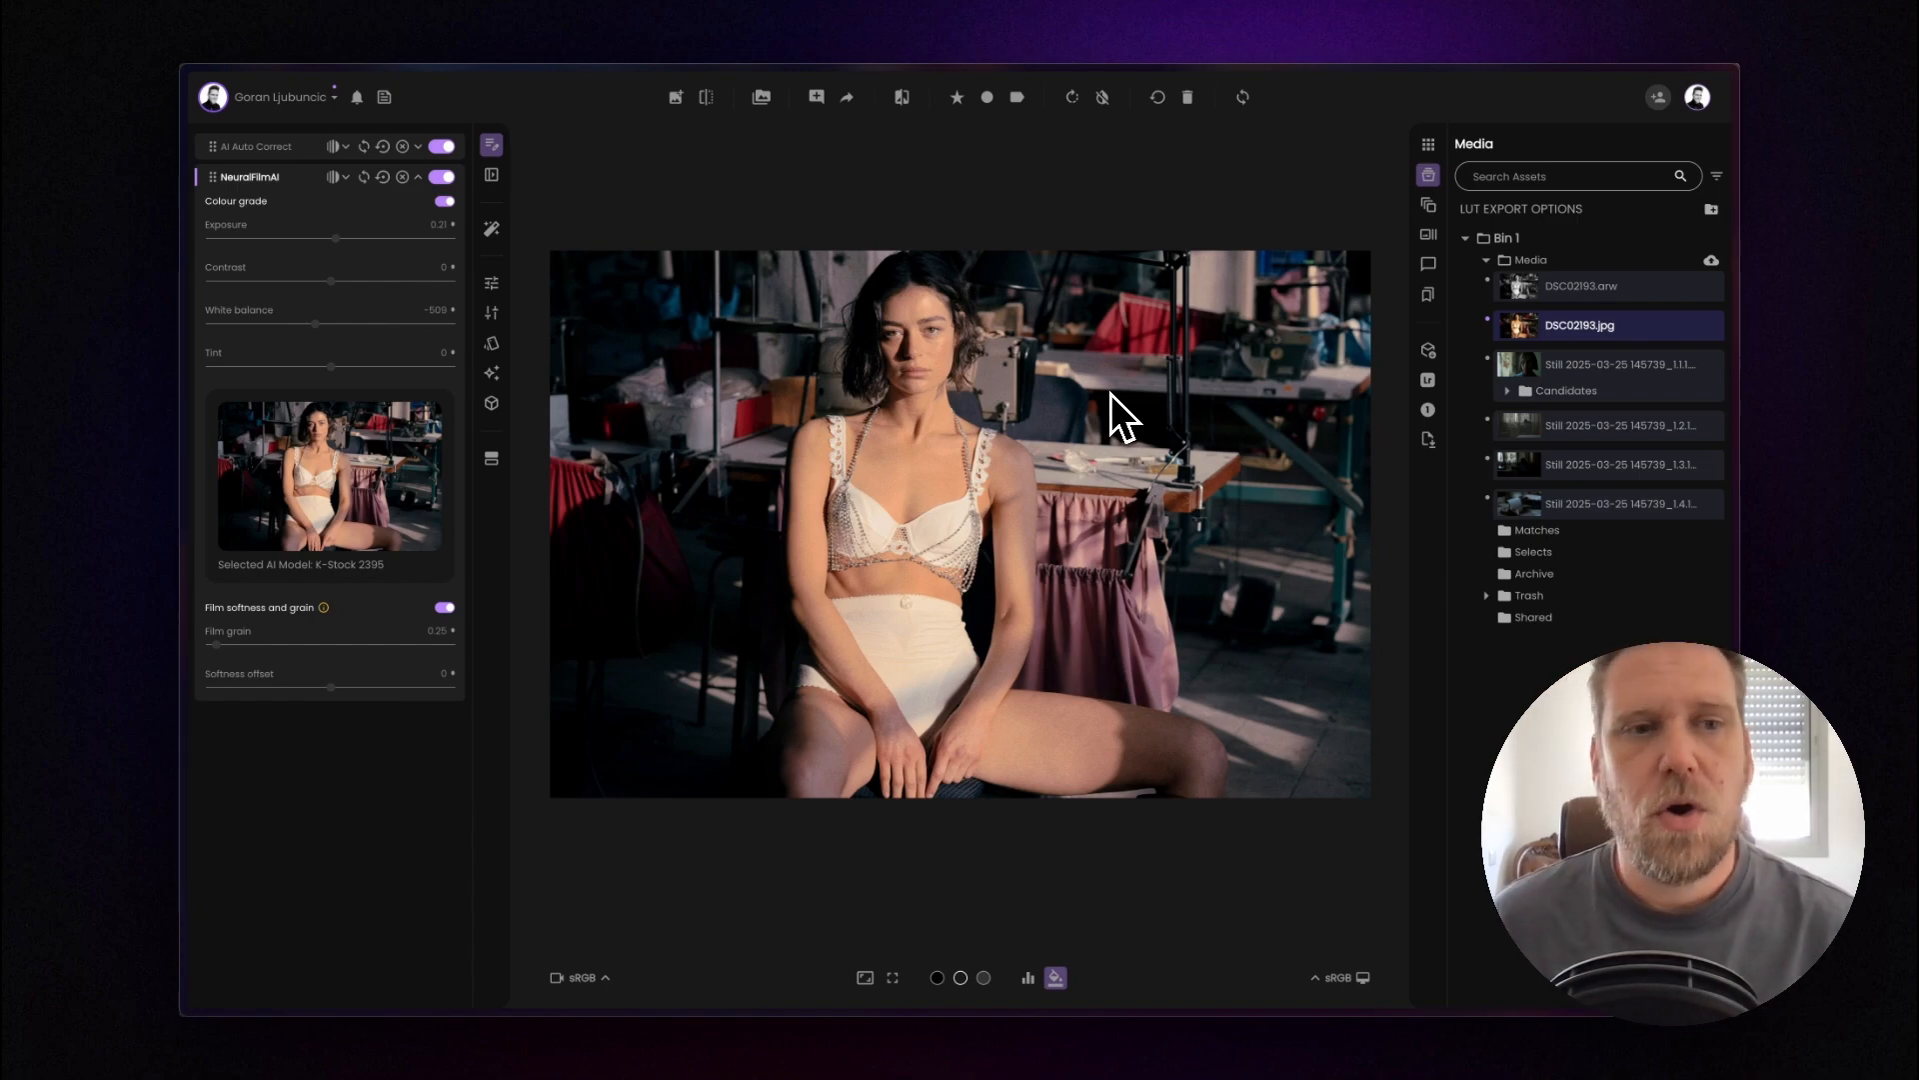
Export the DSC02193.jpg grade as a LUT named Test with the ACES input and output transforms baked in
left_click(1428, 351)
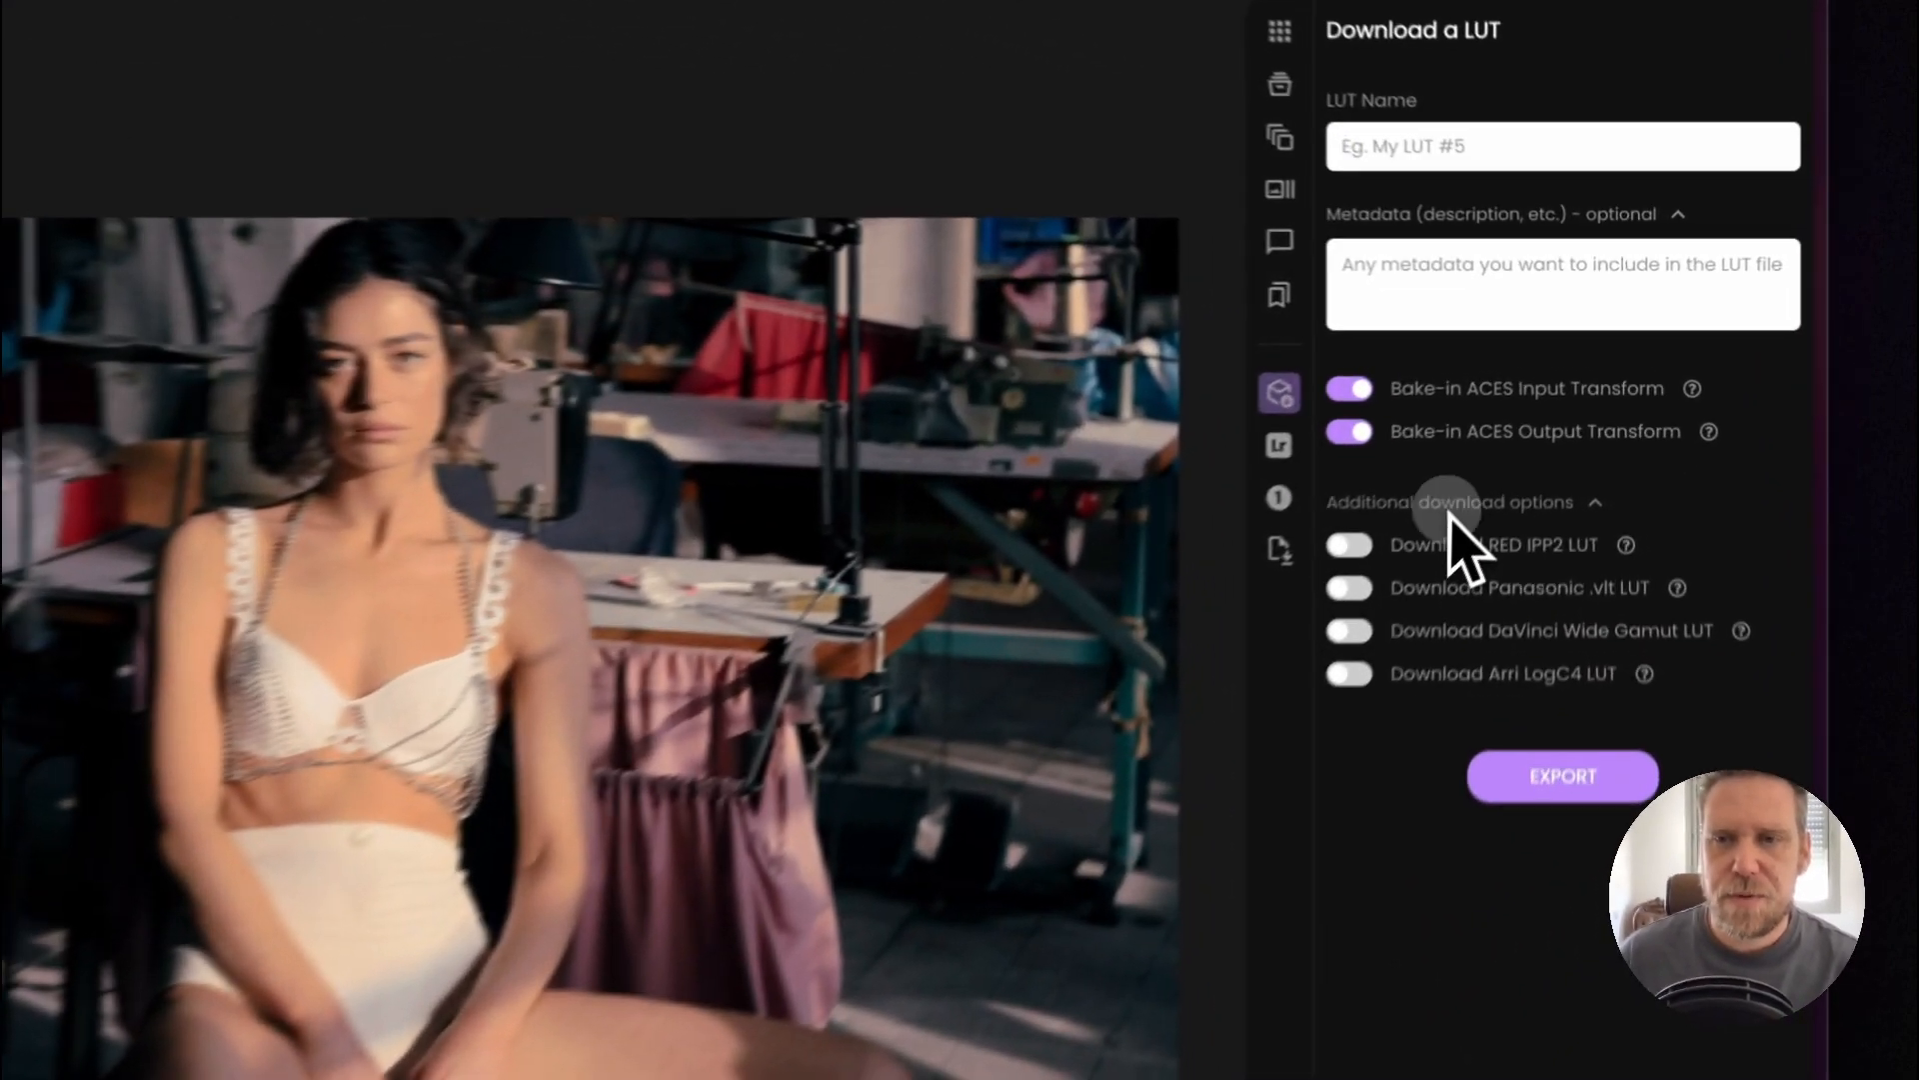
left_click(1527, 416)
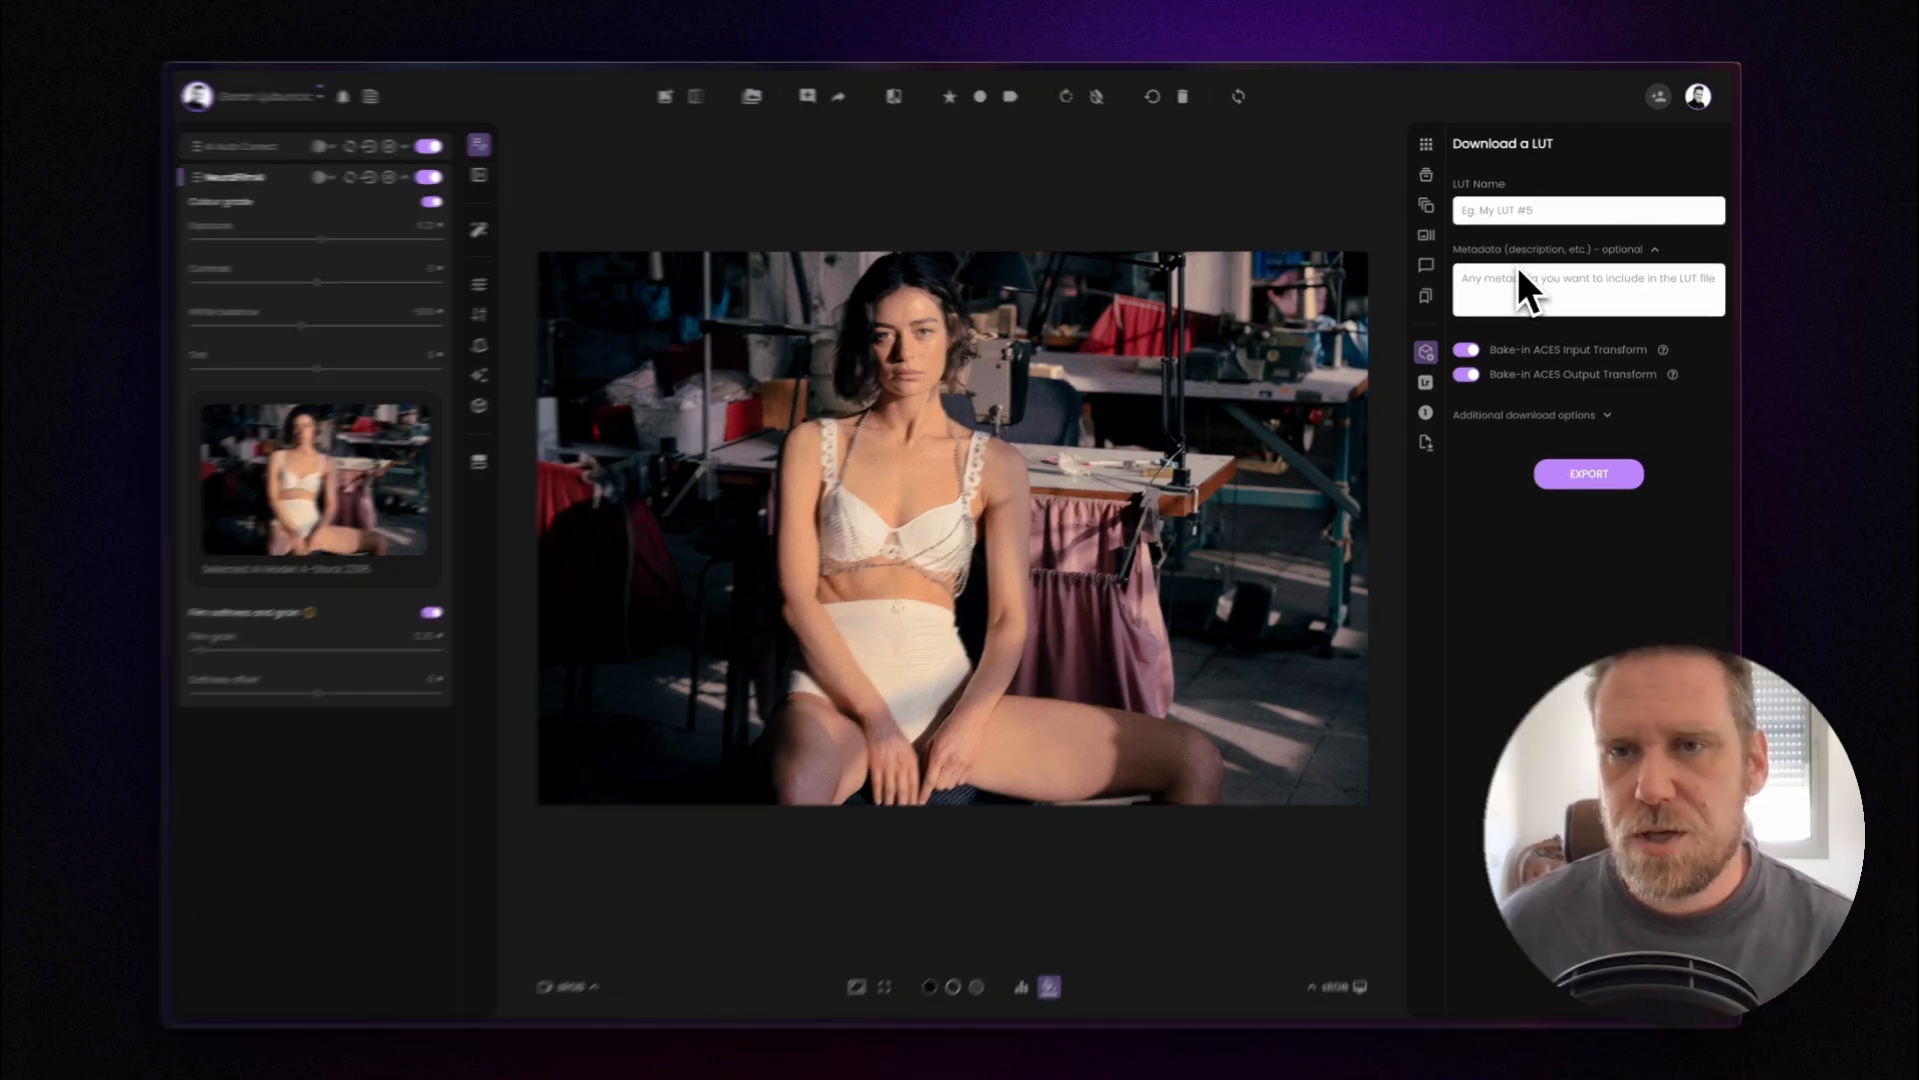
left_click(1513, 213)
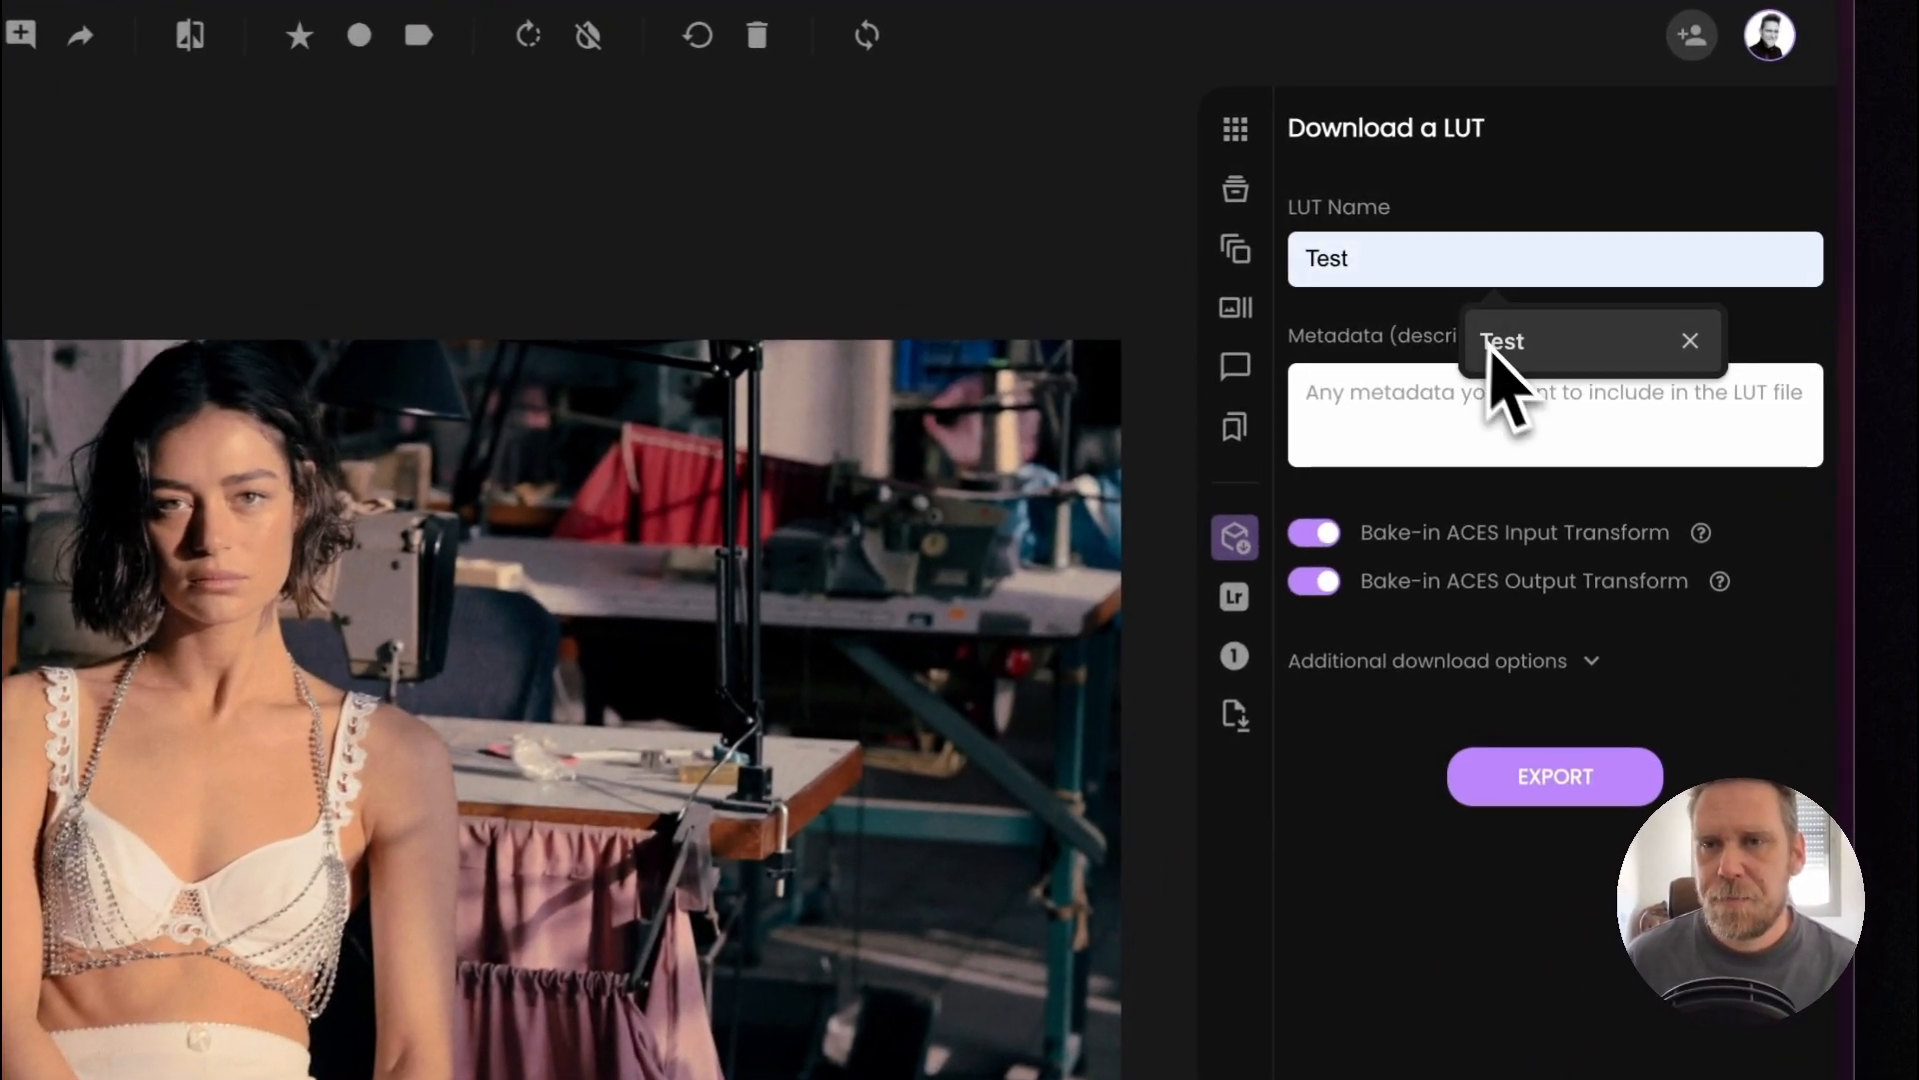
left_click(1491, 345)
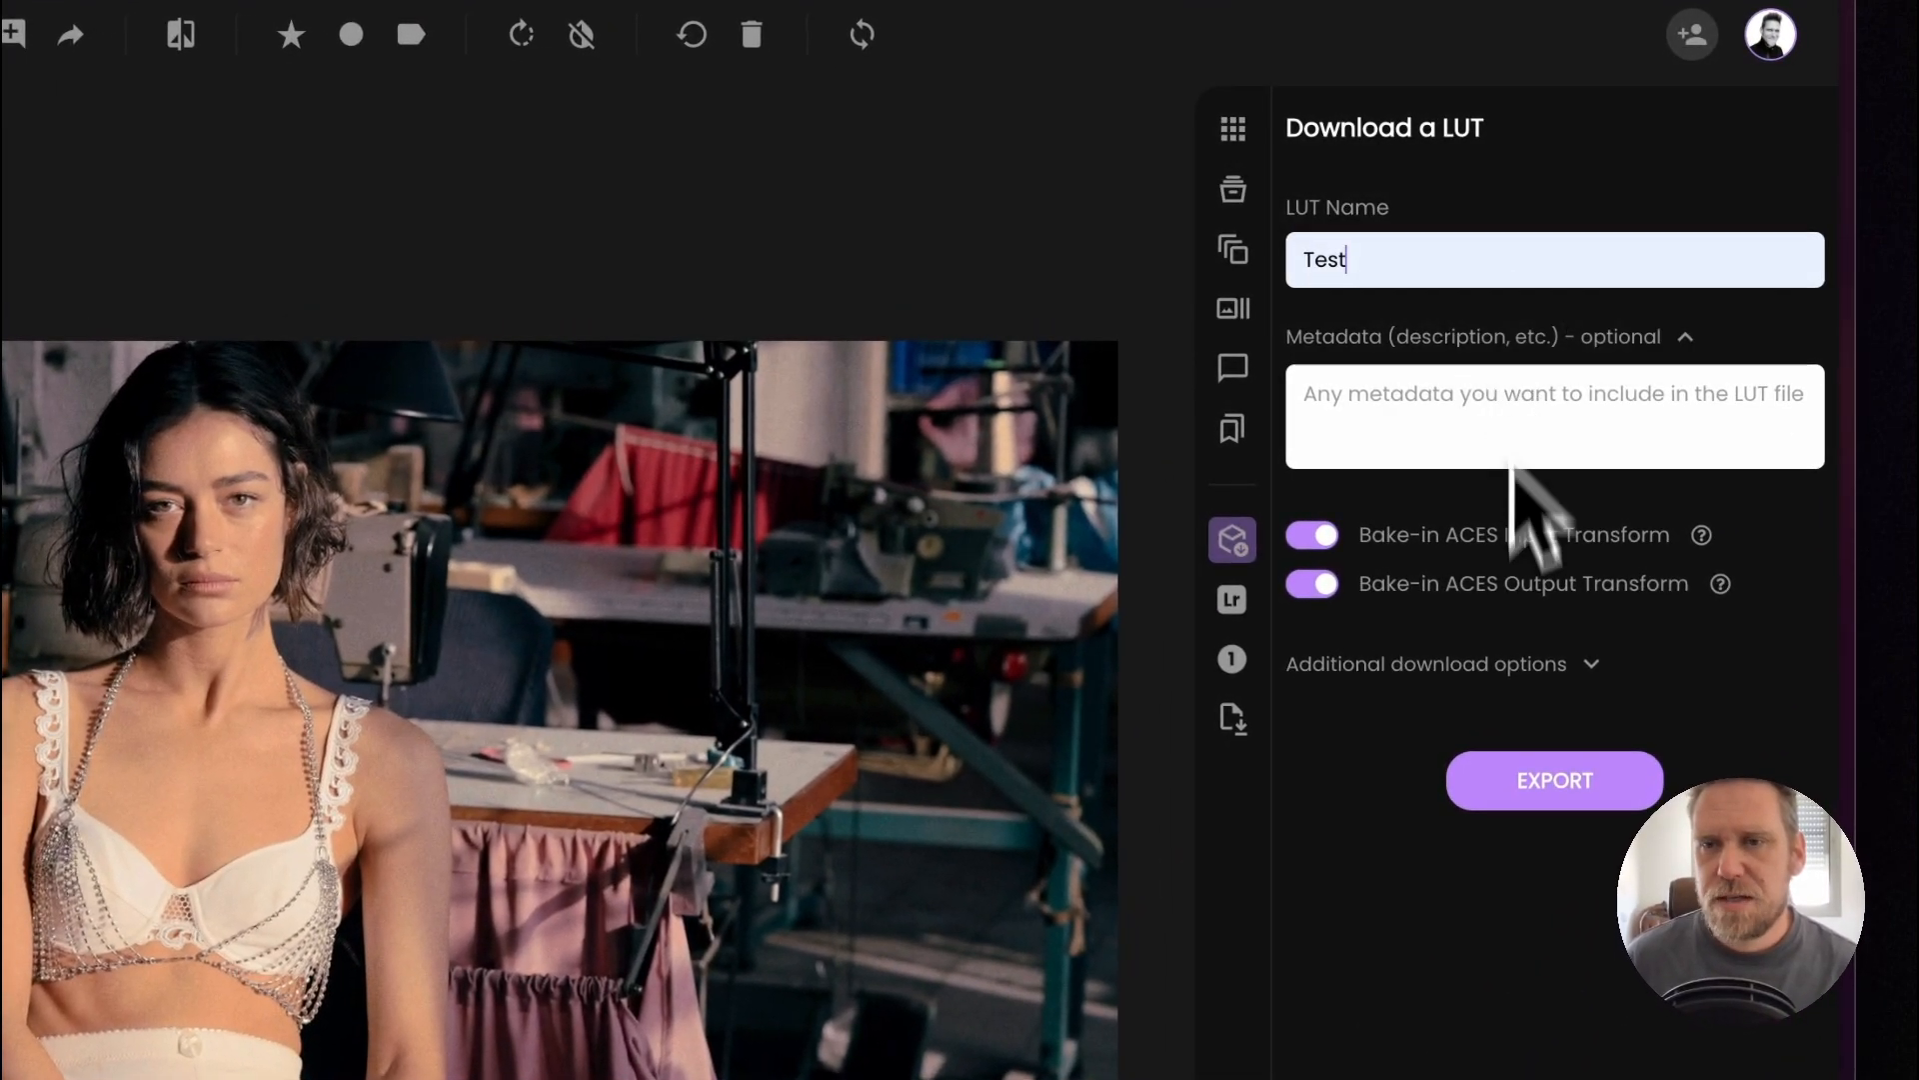
left_click(1529, 797)
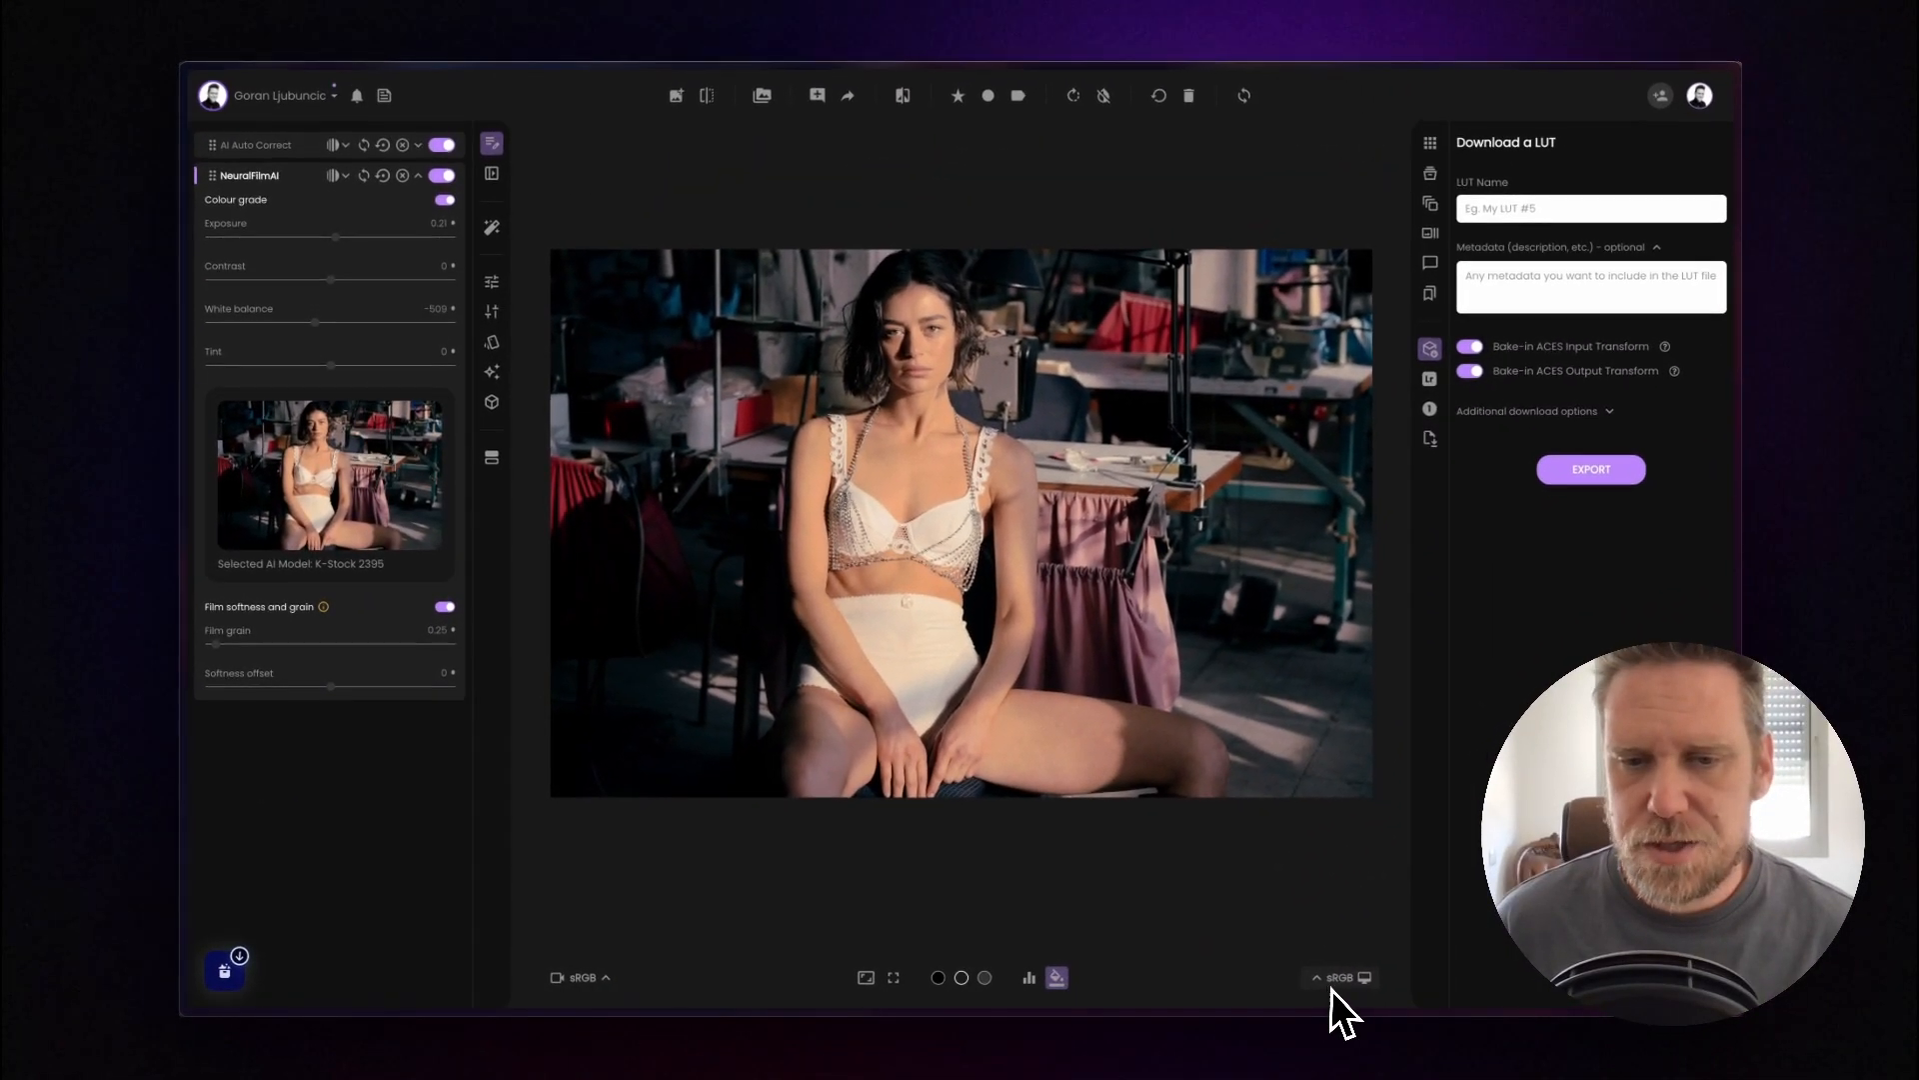
Switch to Finder, inspect sRGB-Test-sRGB.cube in Downloads and delete it
key("super+Tab")
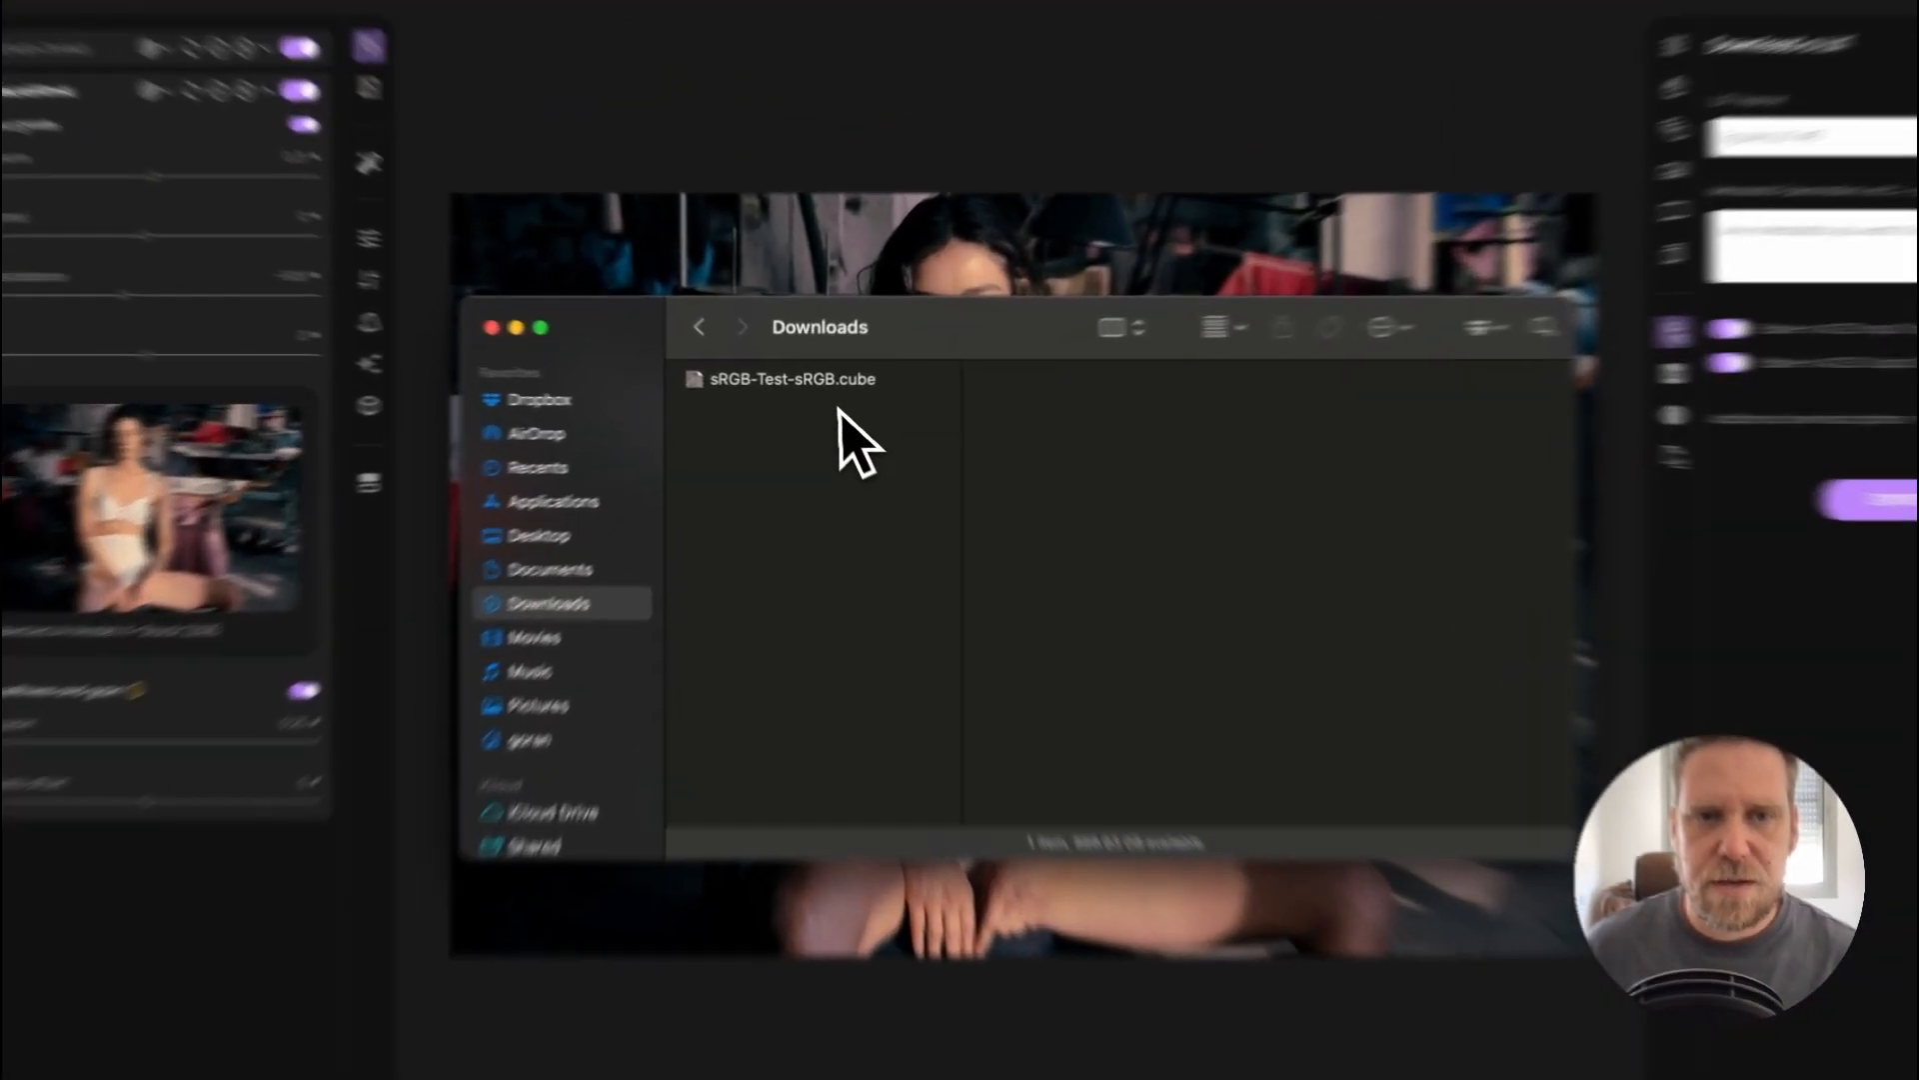
left_click(812, 385)
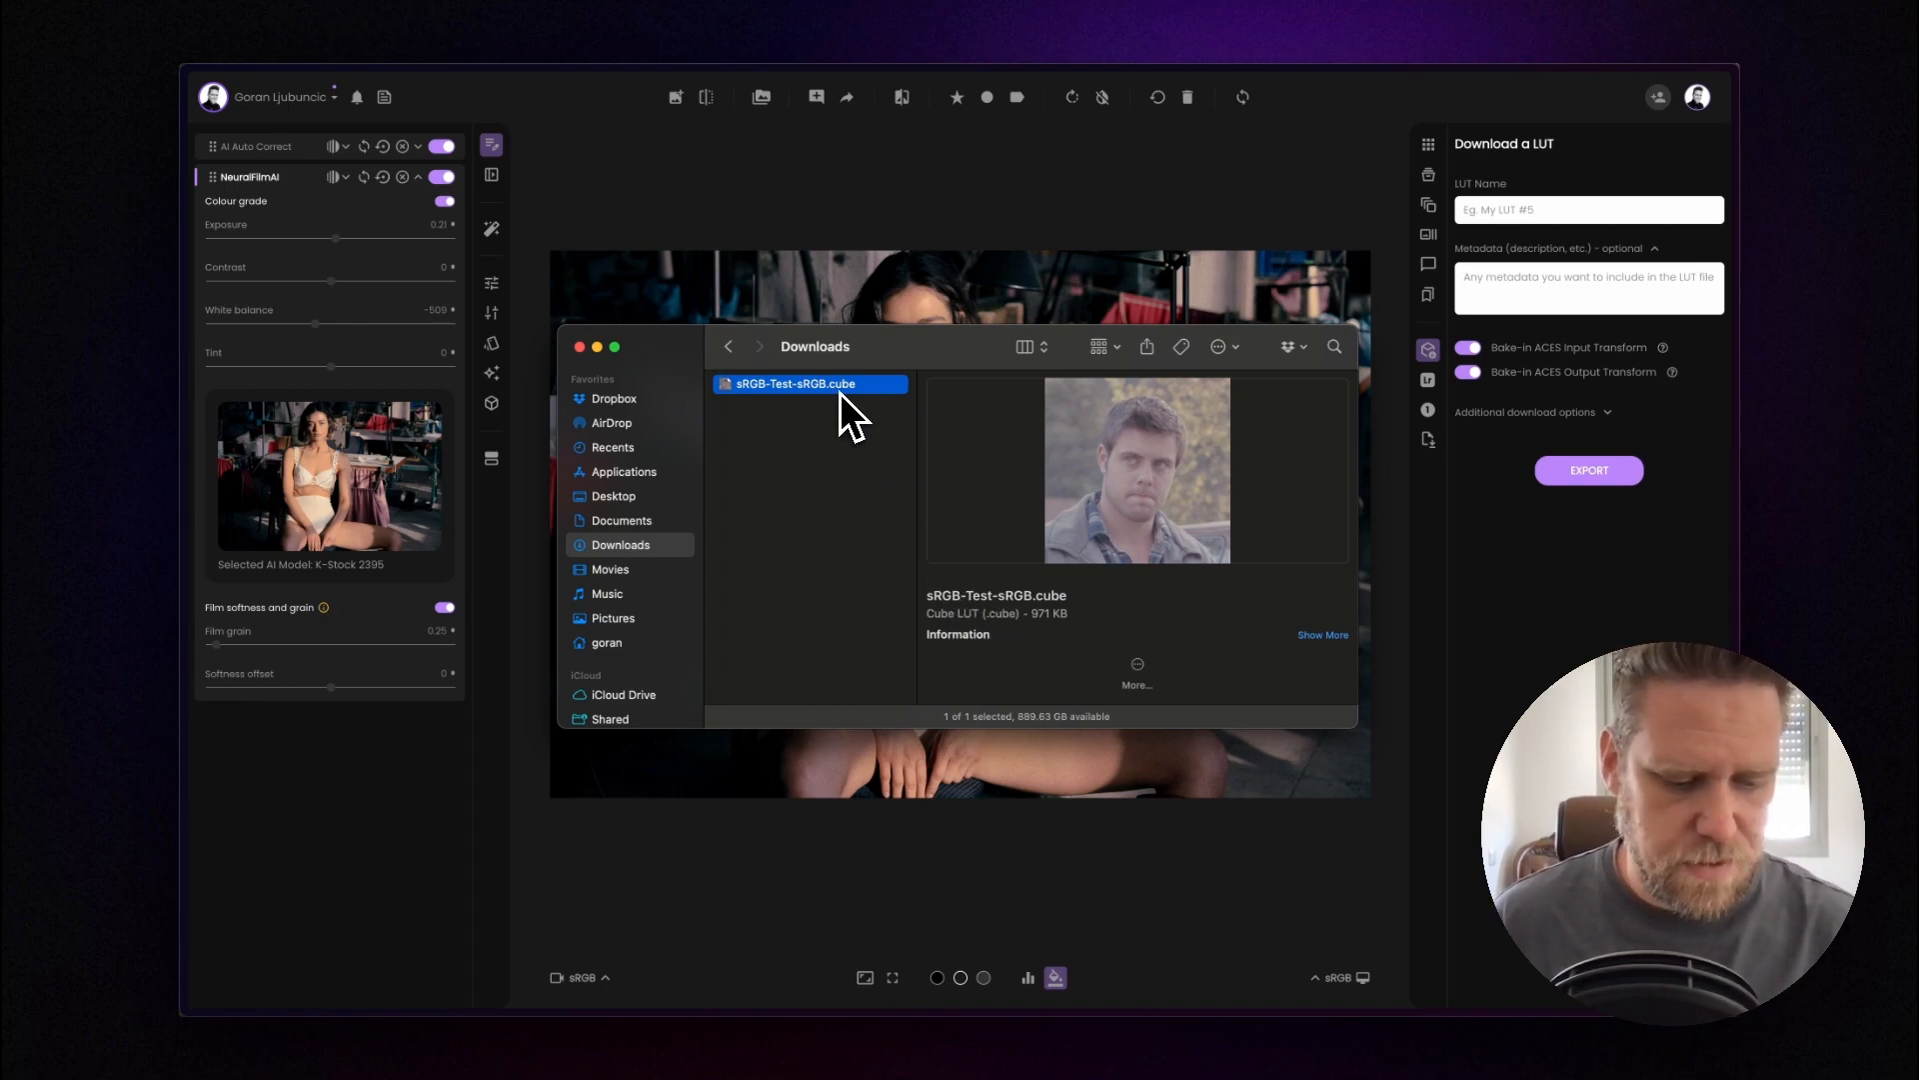
key("super+BackSpace")
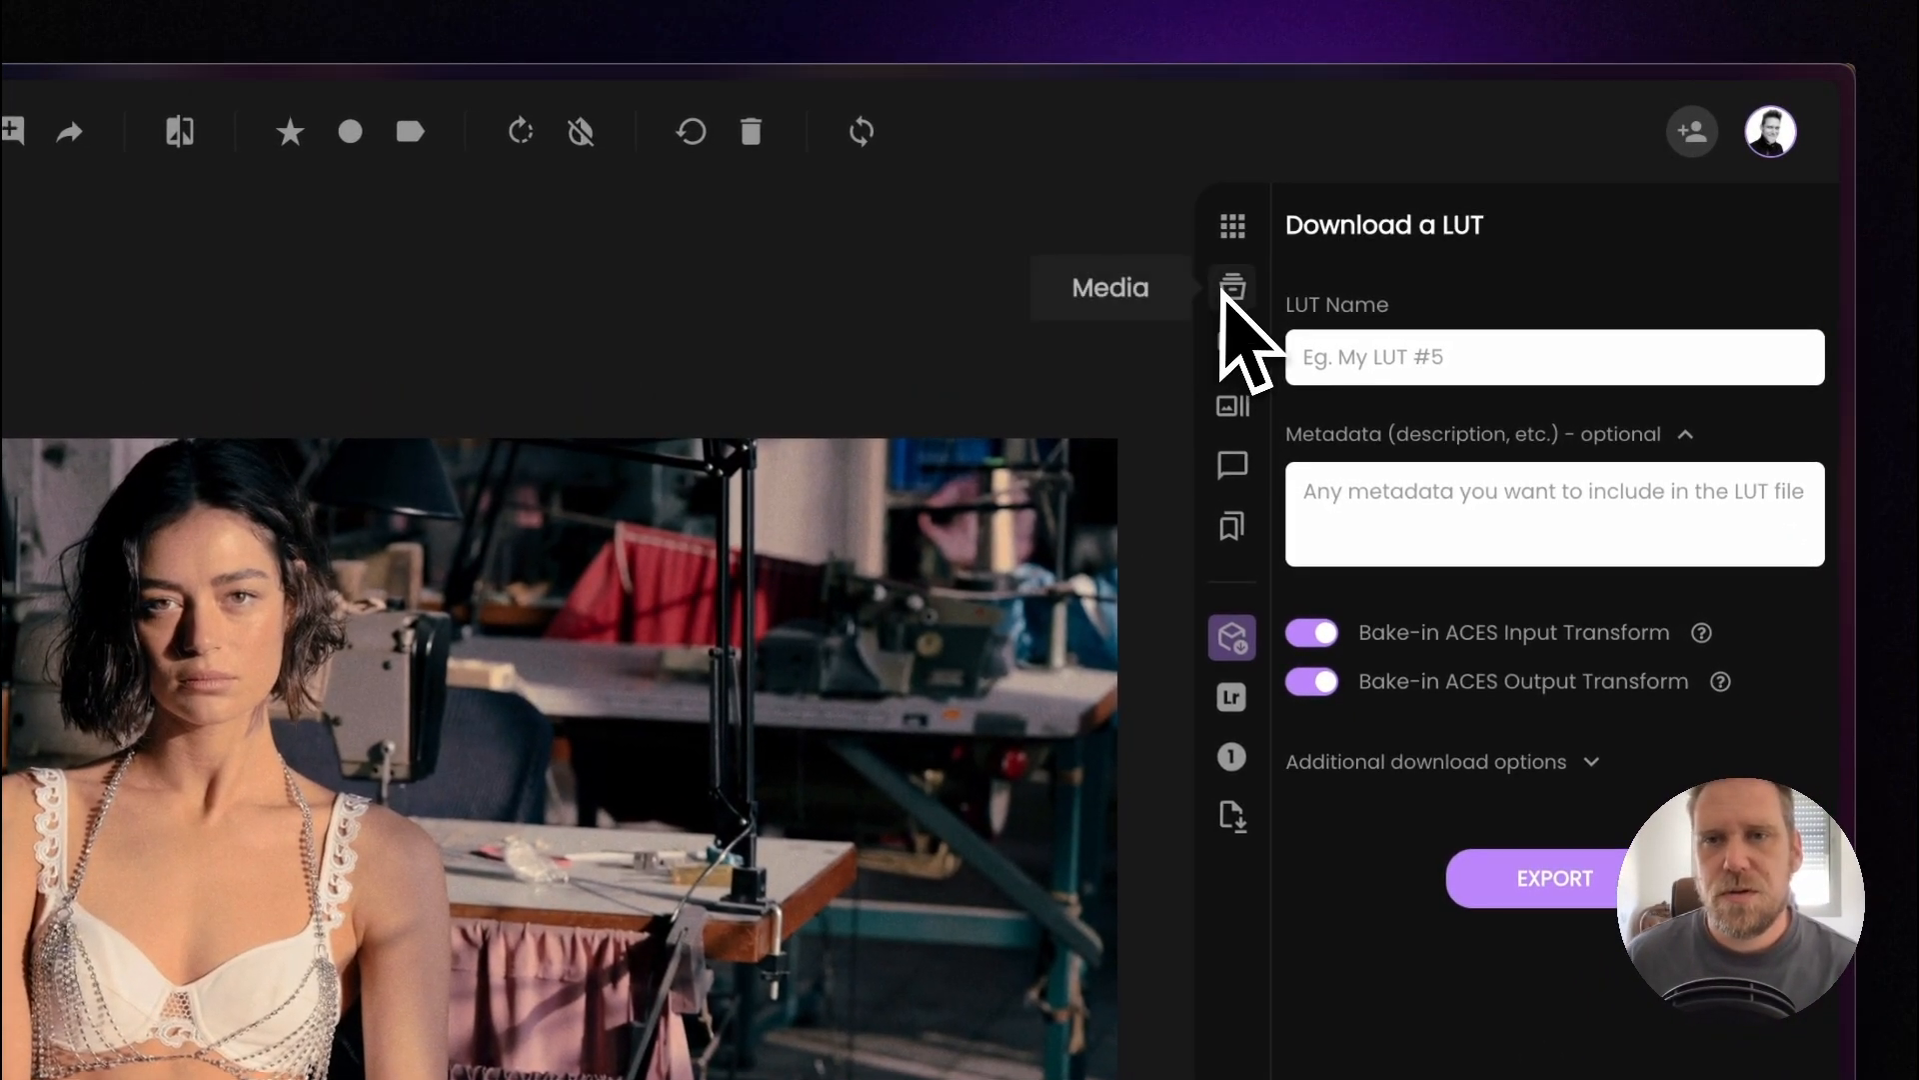
Open the raw image DSC02193.arw from the project media and enable Develop in its Raw Development settings
left_click(1229, 290)
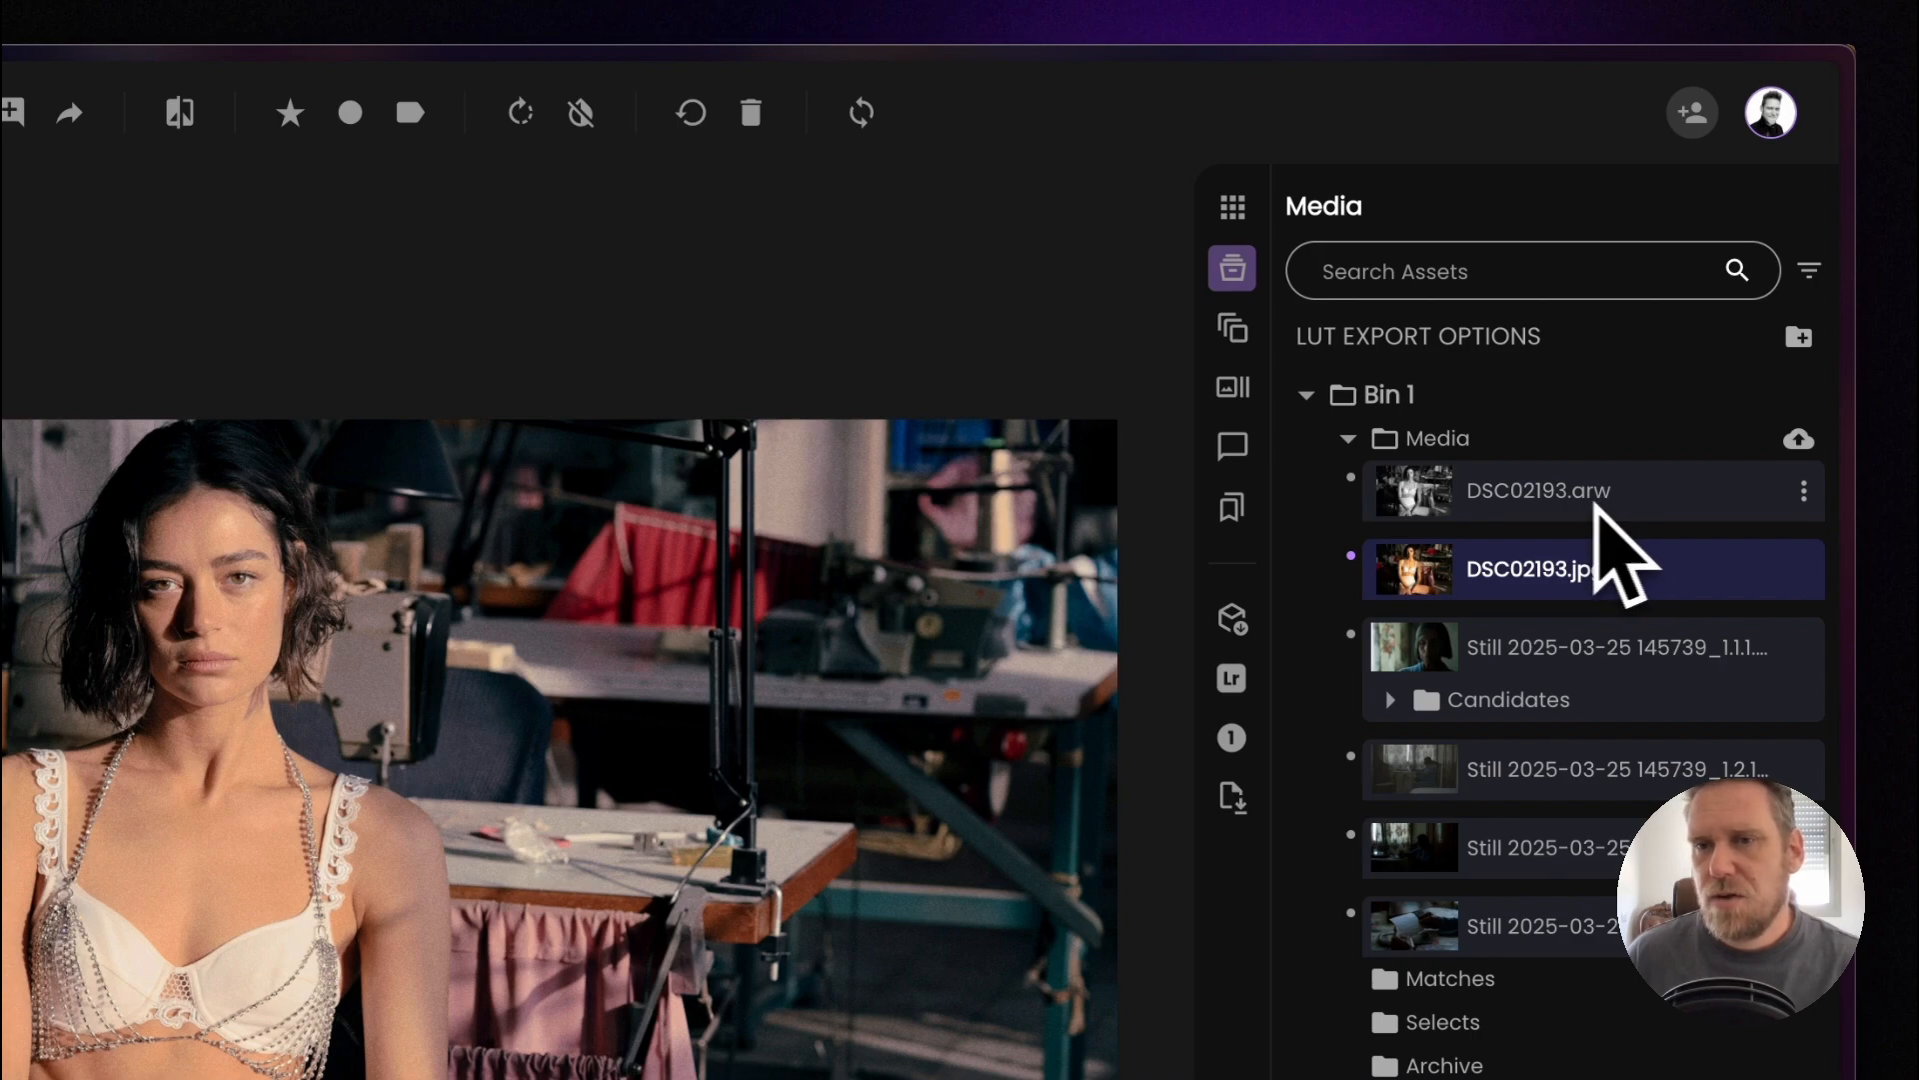
left_click(1414, 500)
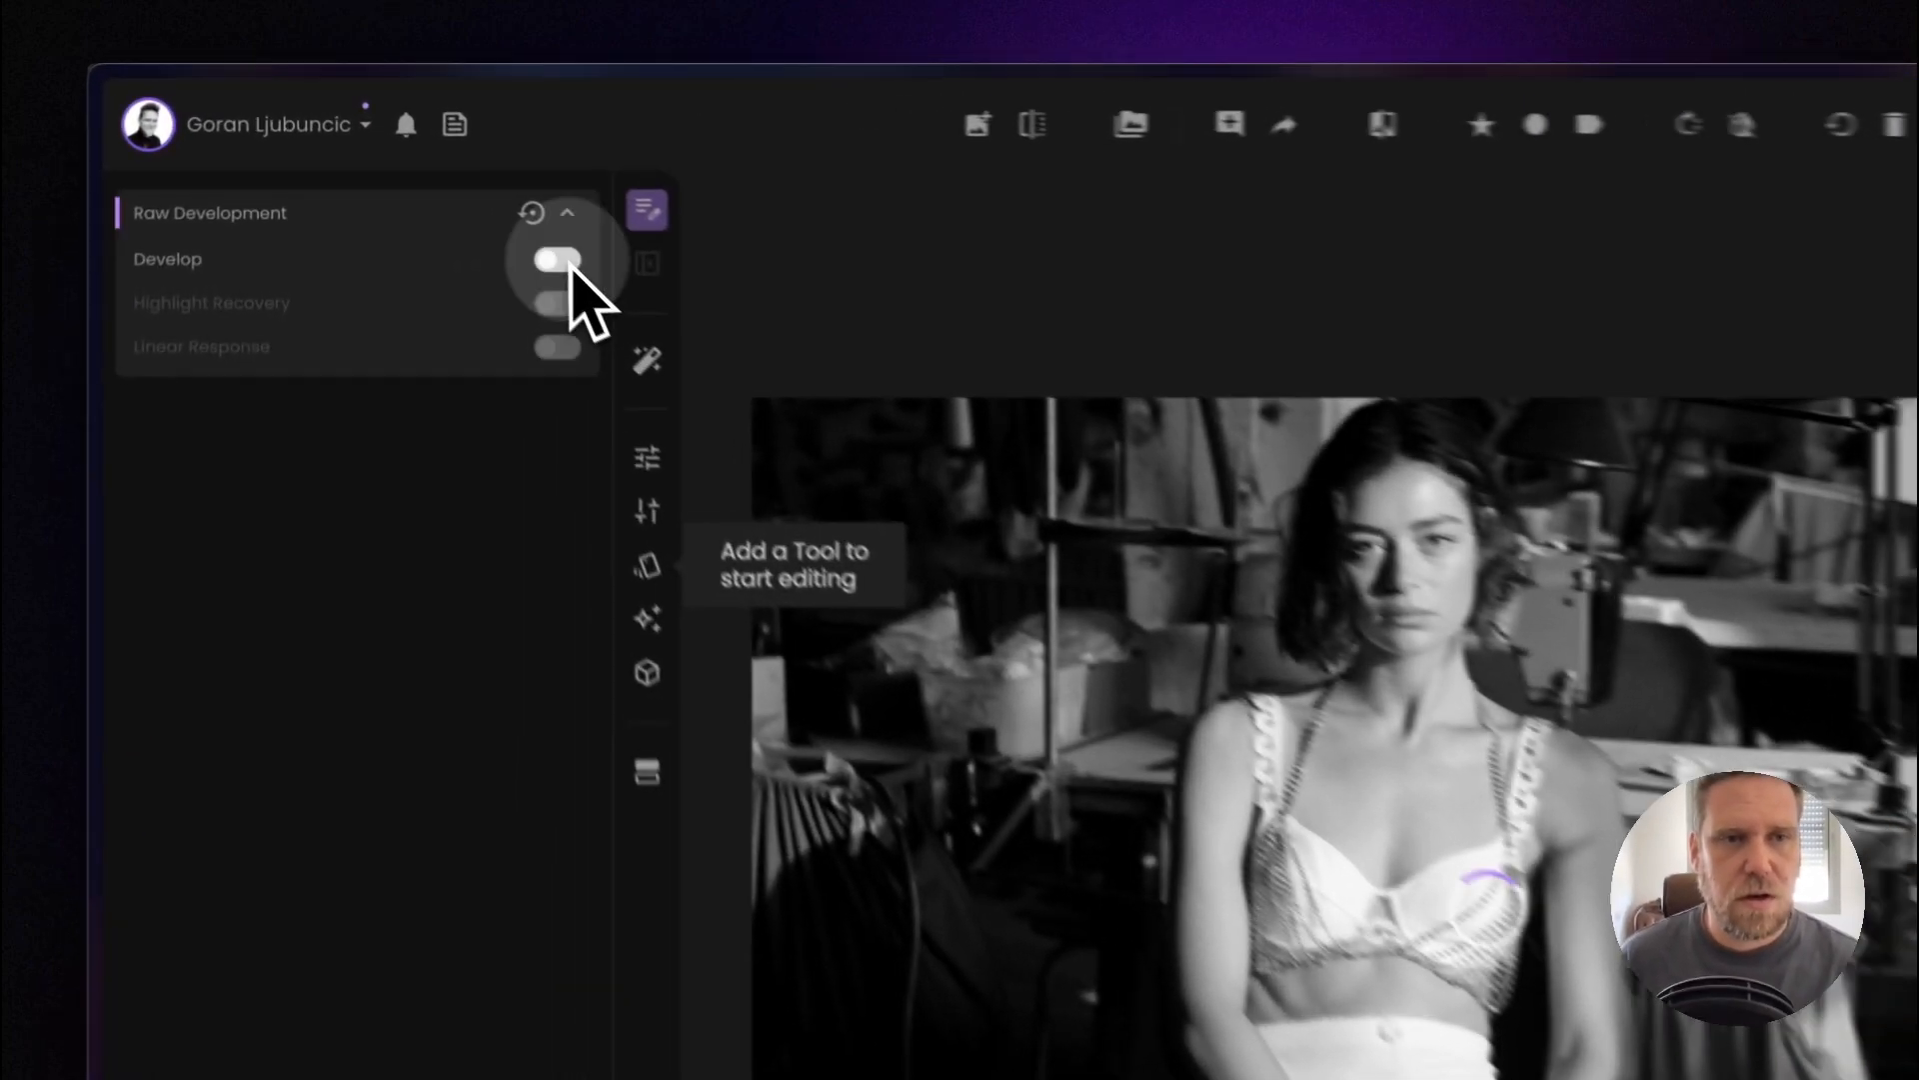
left_click(446, 172)
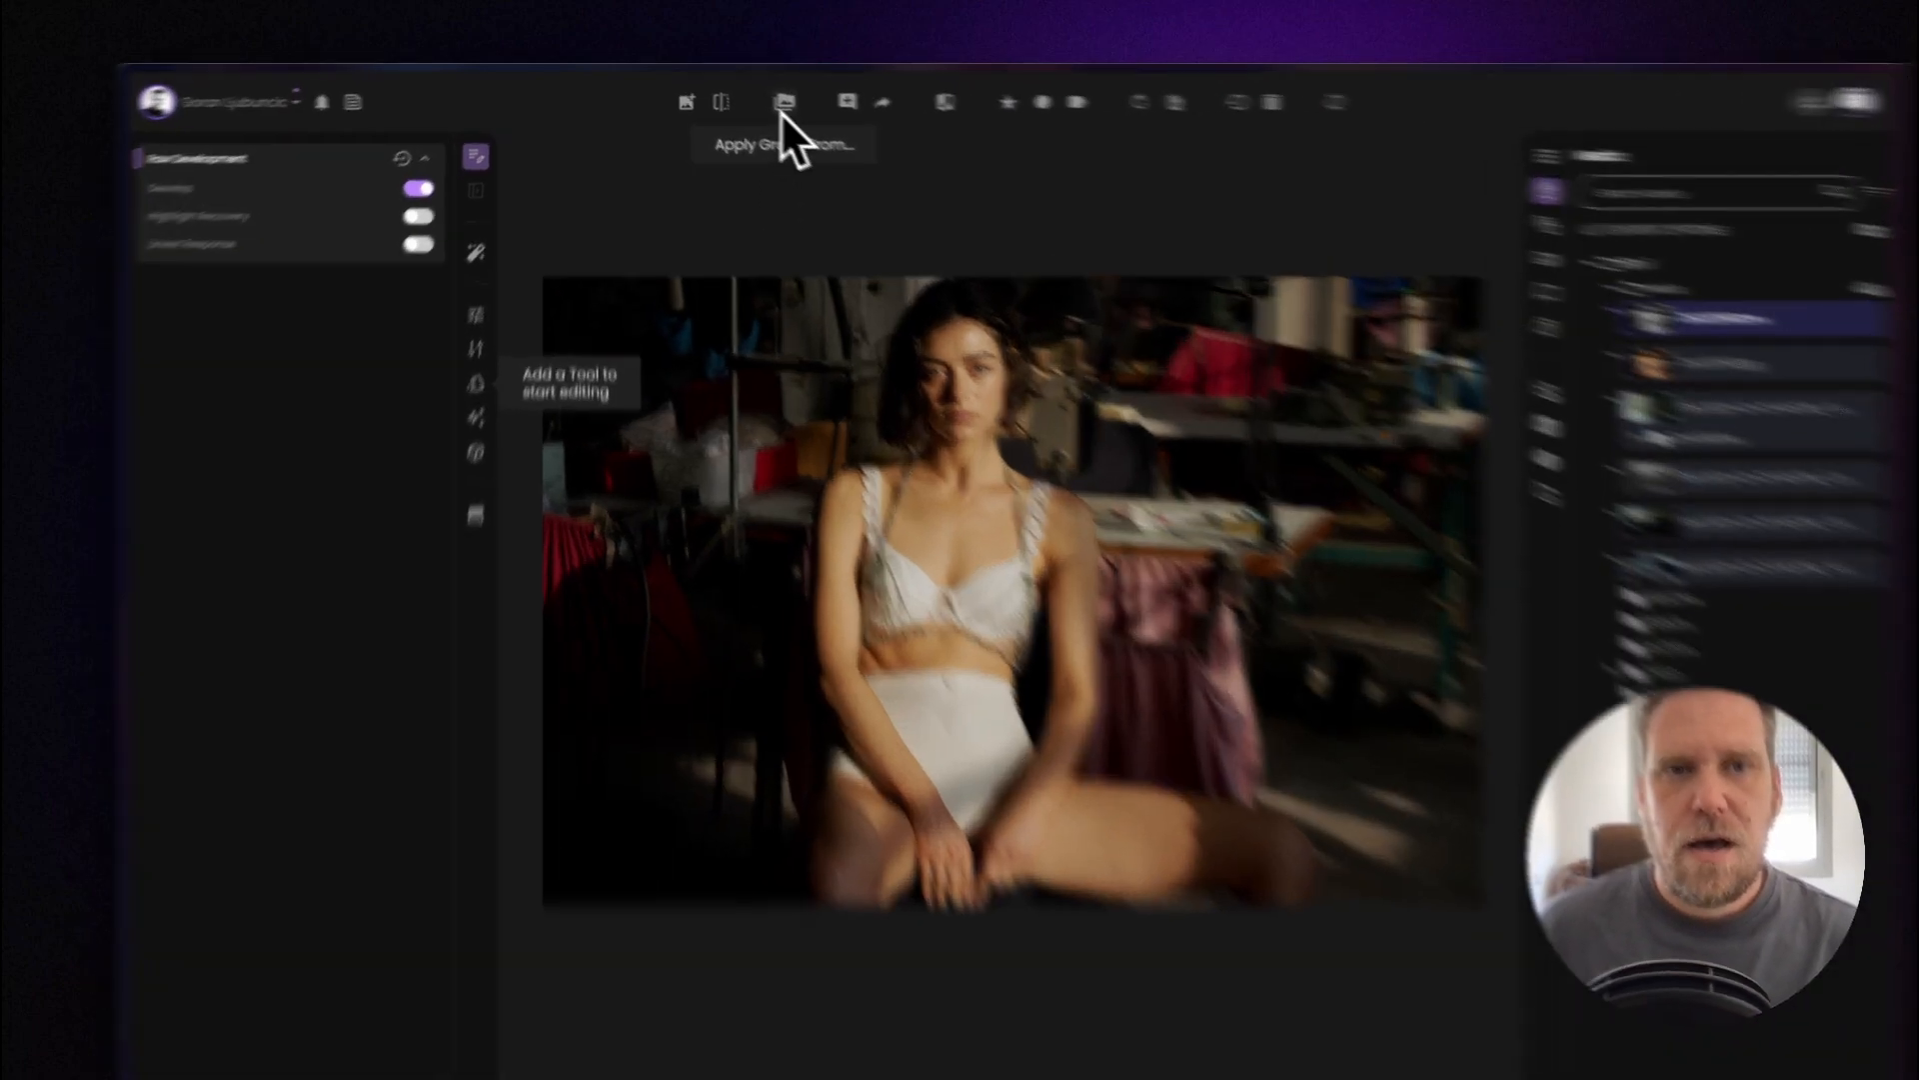
Apply the saved candidate's grade to DSC02193.arw and lower the NeuralFilmAI white balance to about -423
left_click(760, 100)
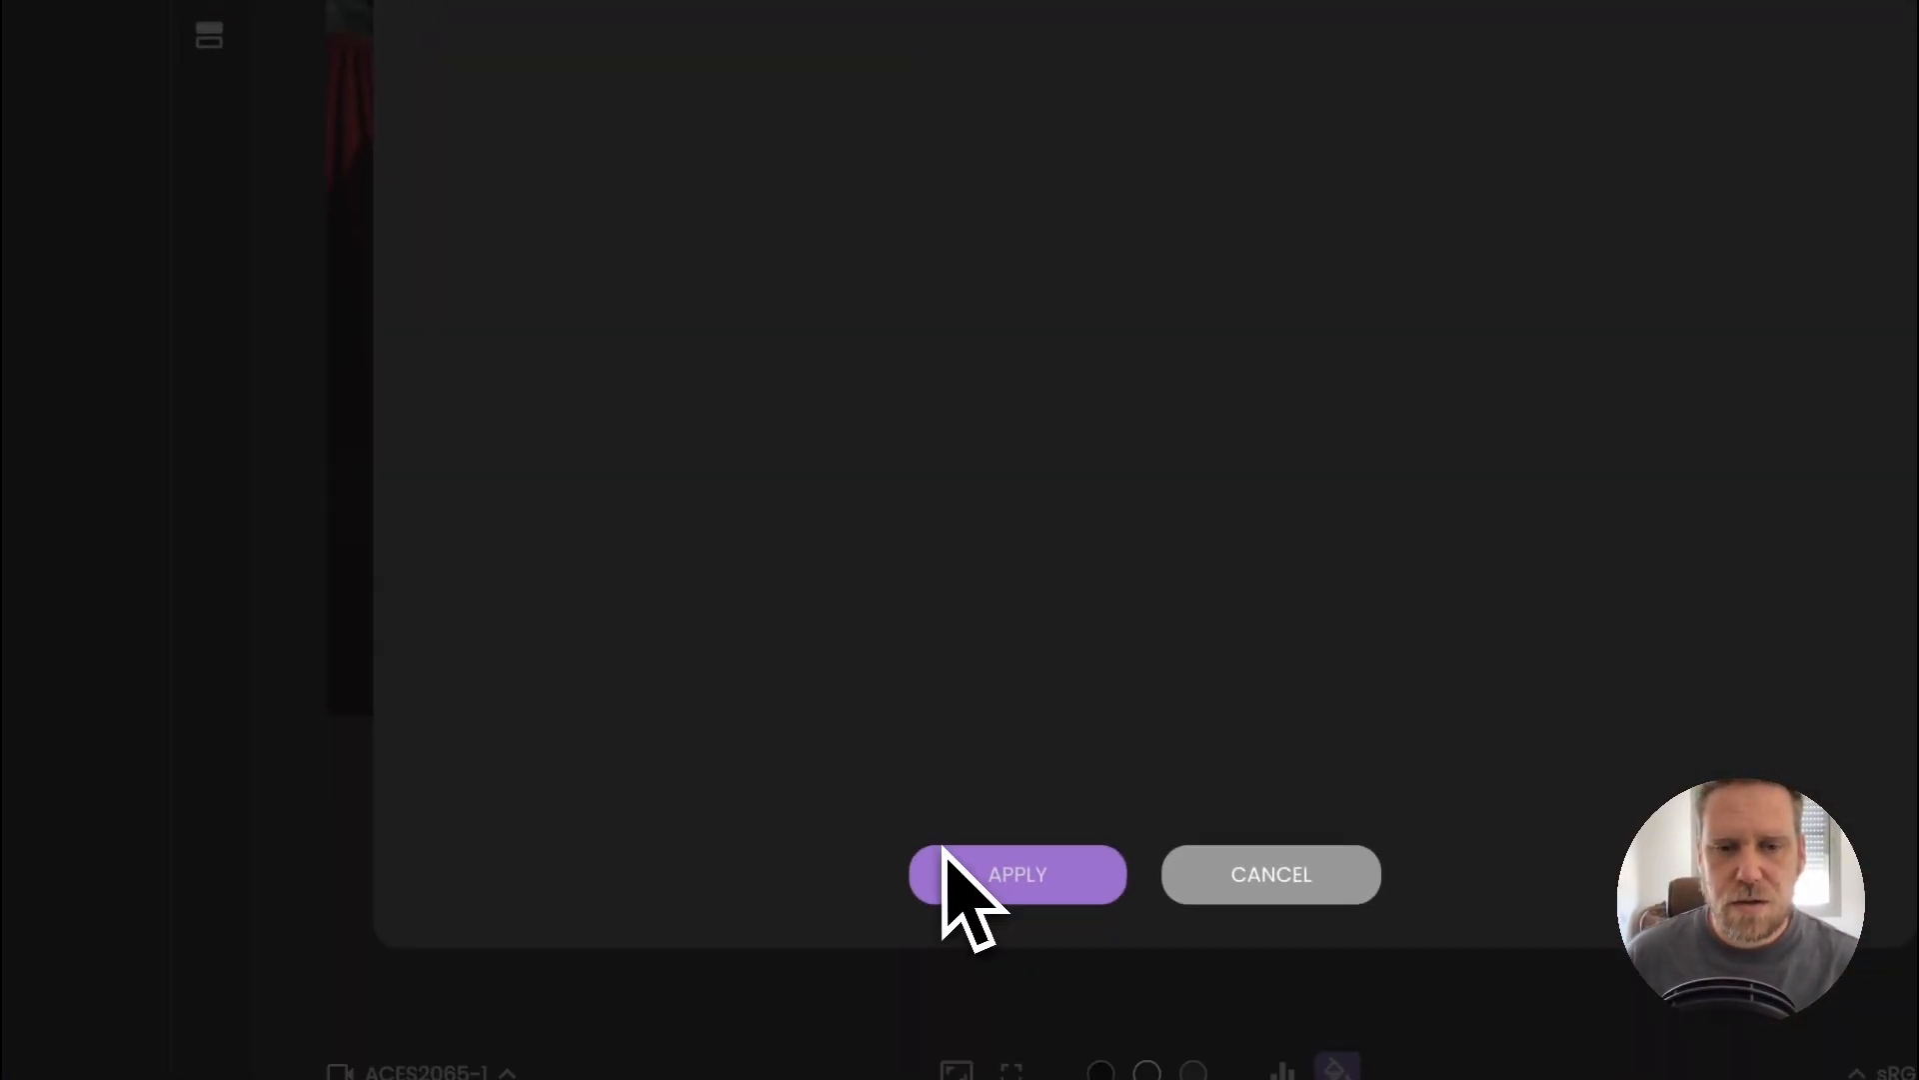
left_click(944, 854)
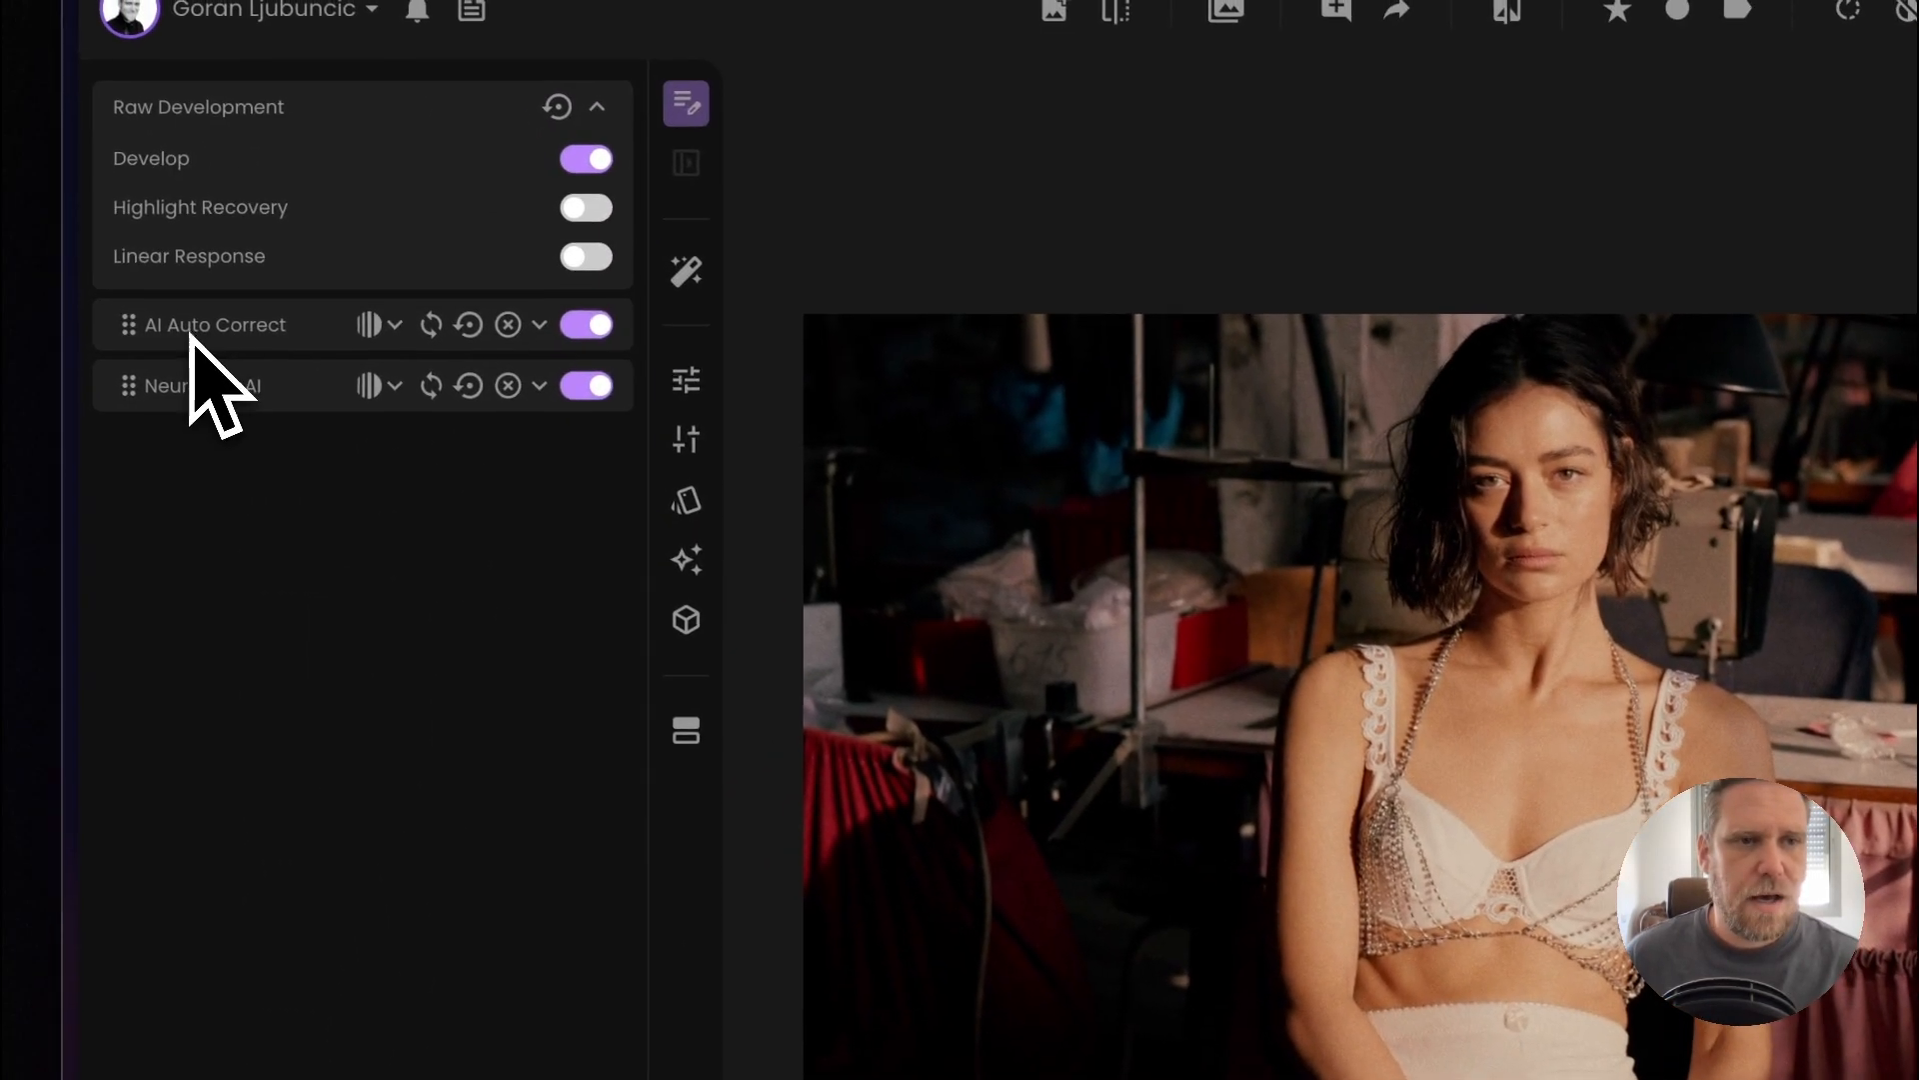
left_click(175, 390)
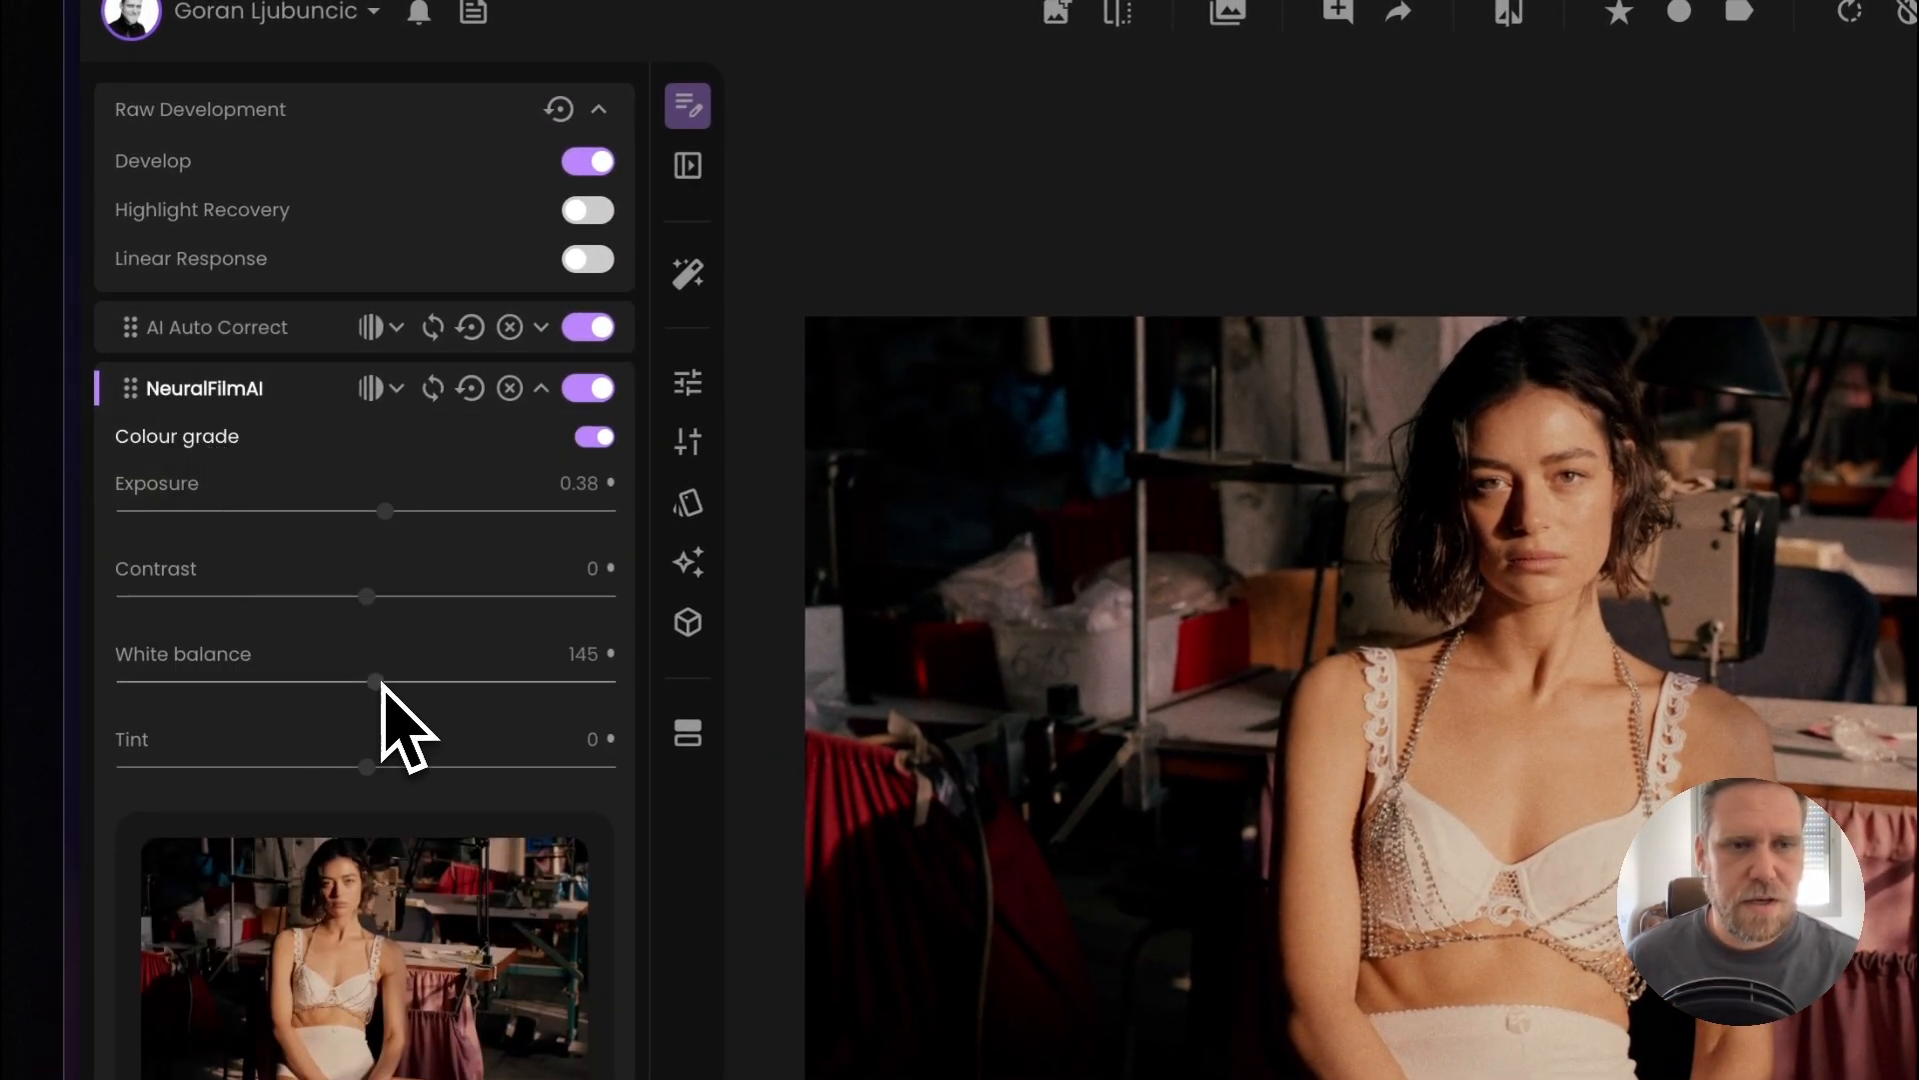
left_click_drag(382, 684, 342, 684)
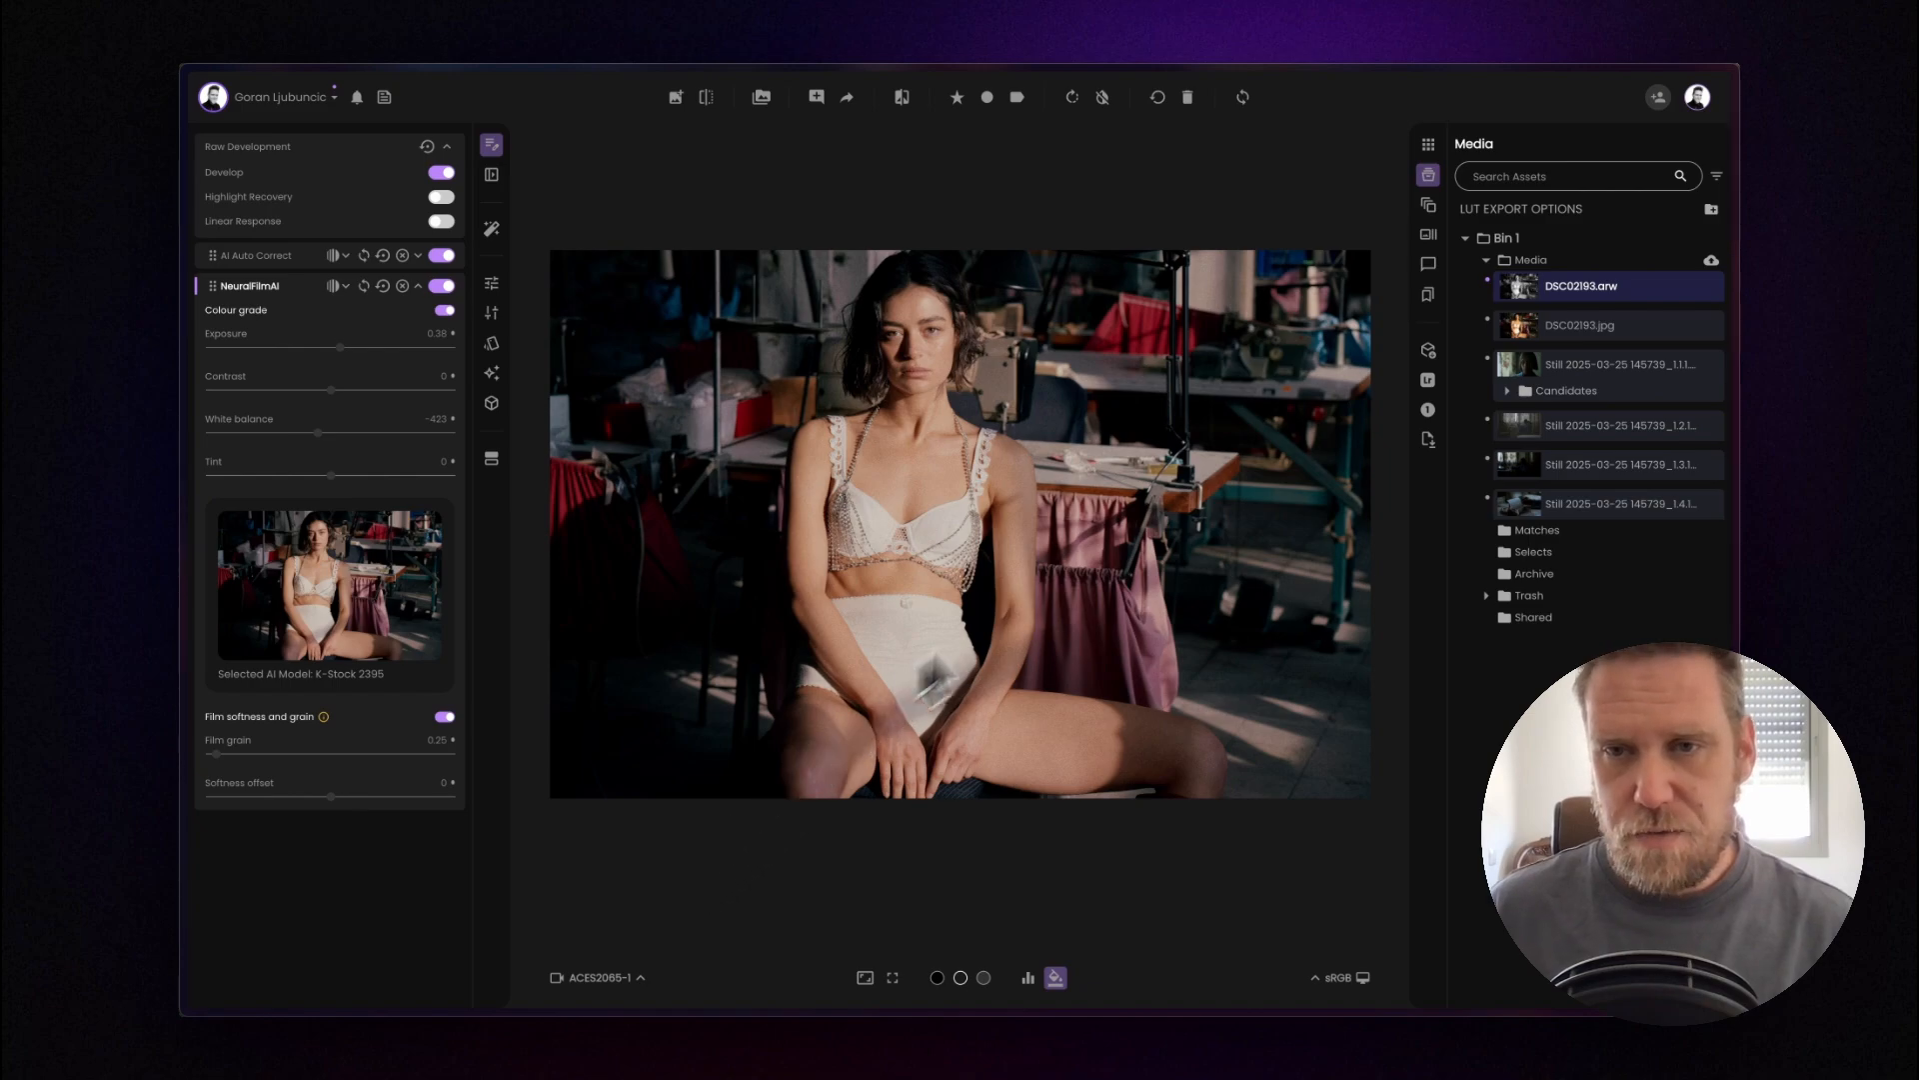
Export the raw image's grade as a LUT named Test with both ACES transforms baked in
left_click(1428, 355)
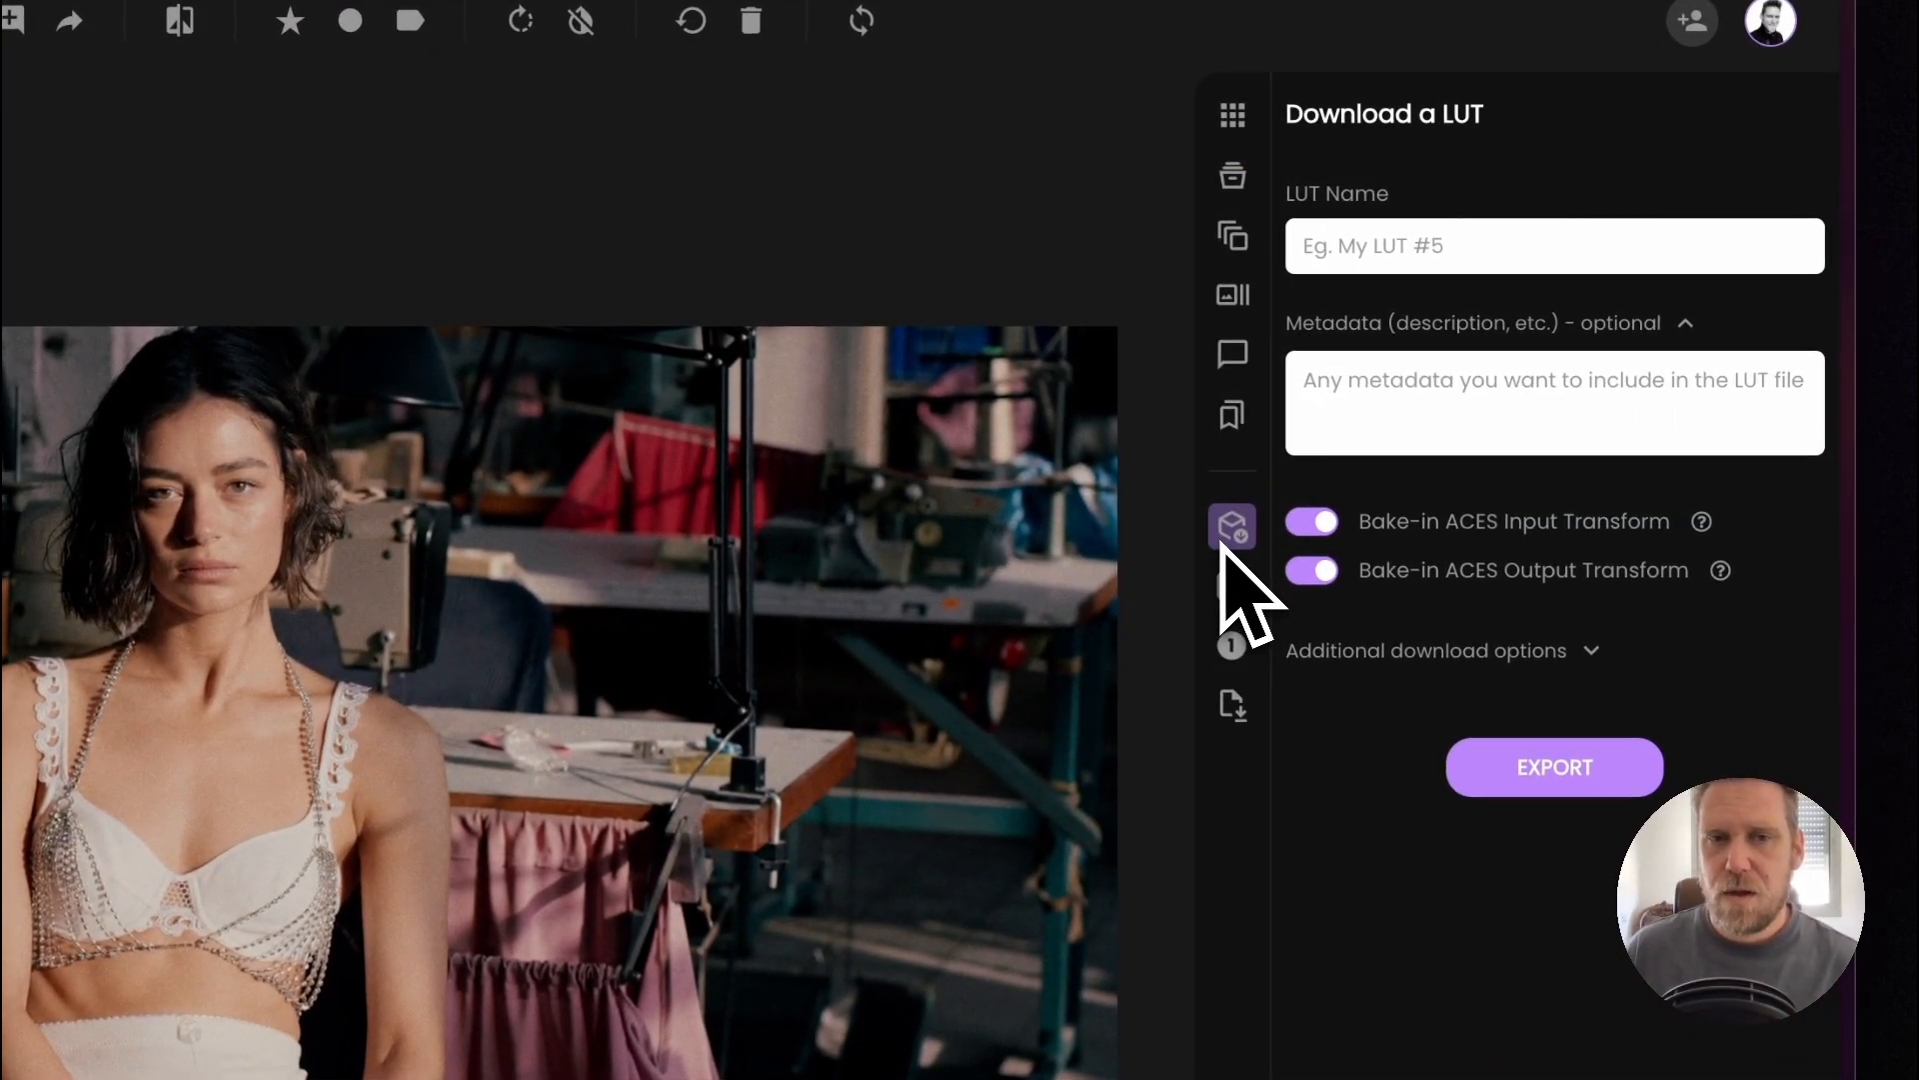
left_click(1527, 335)
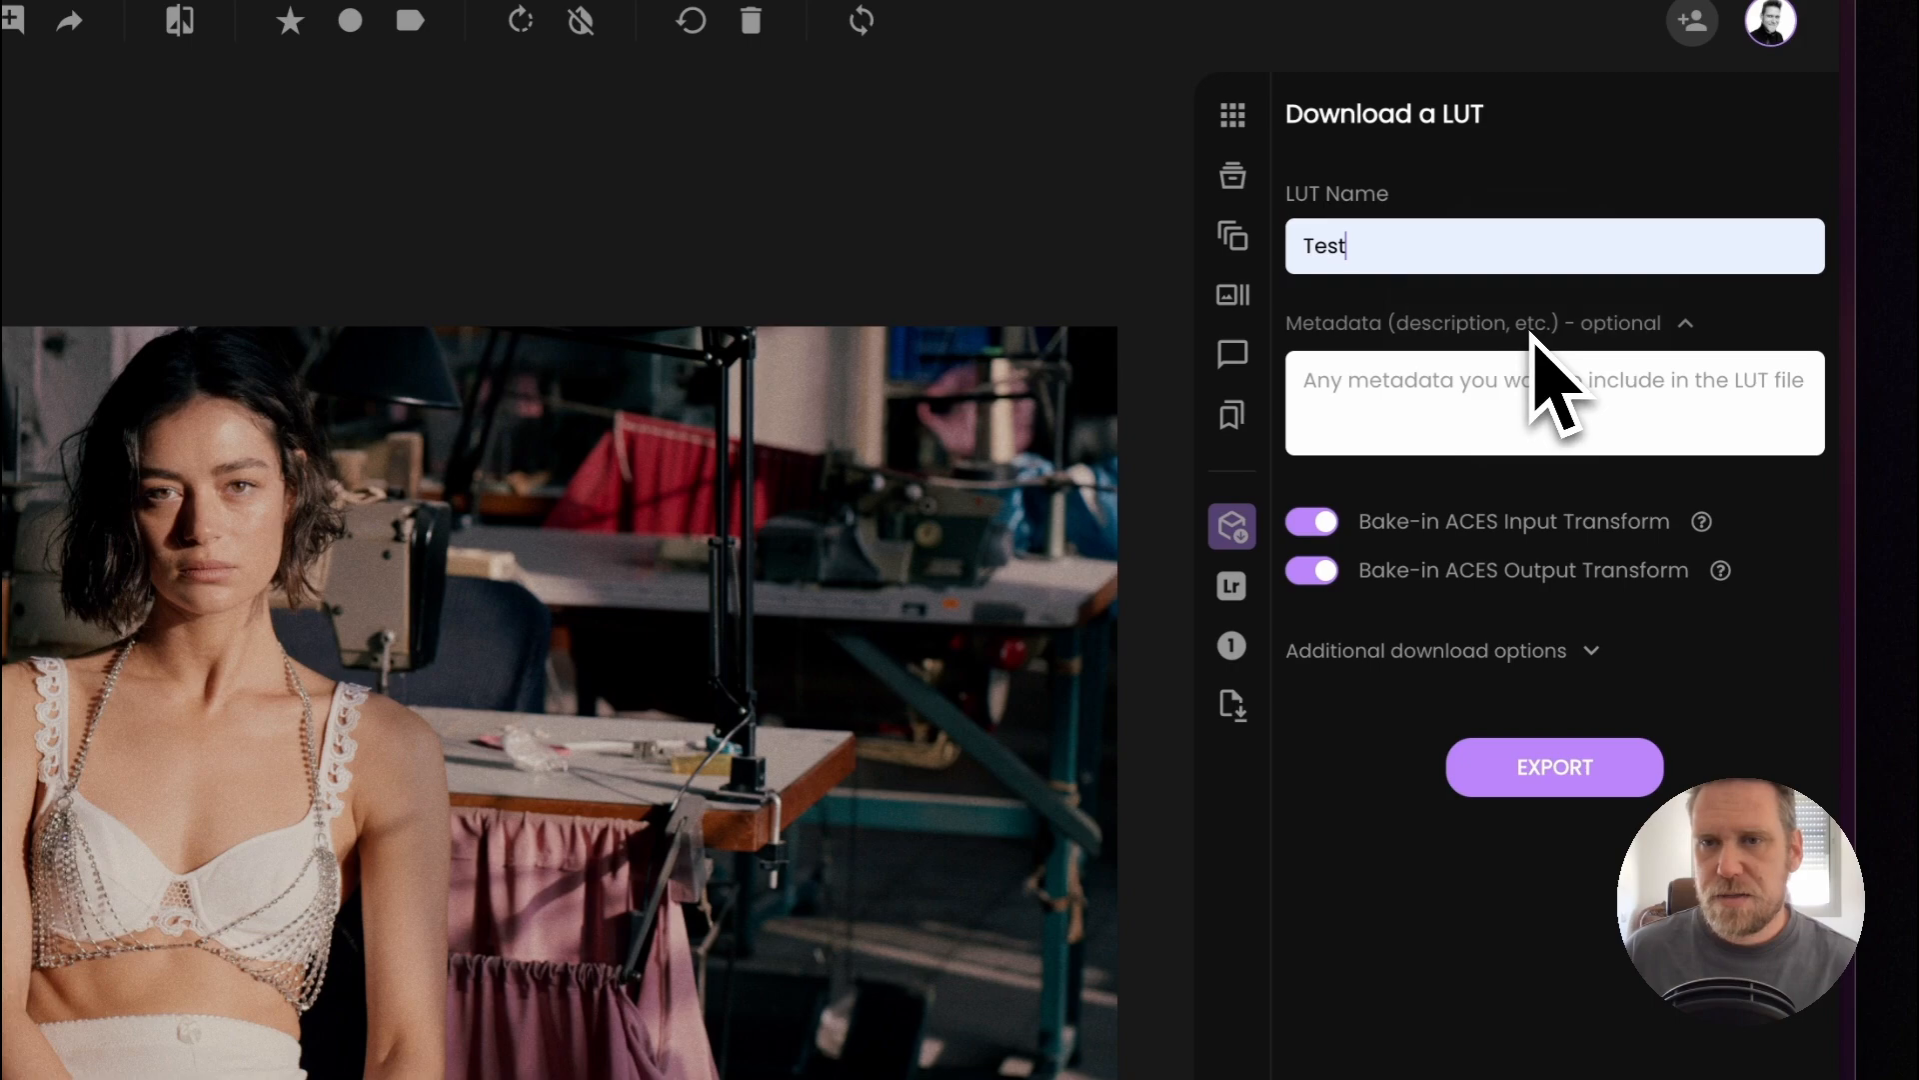
left_click(1551, 774)
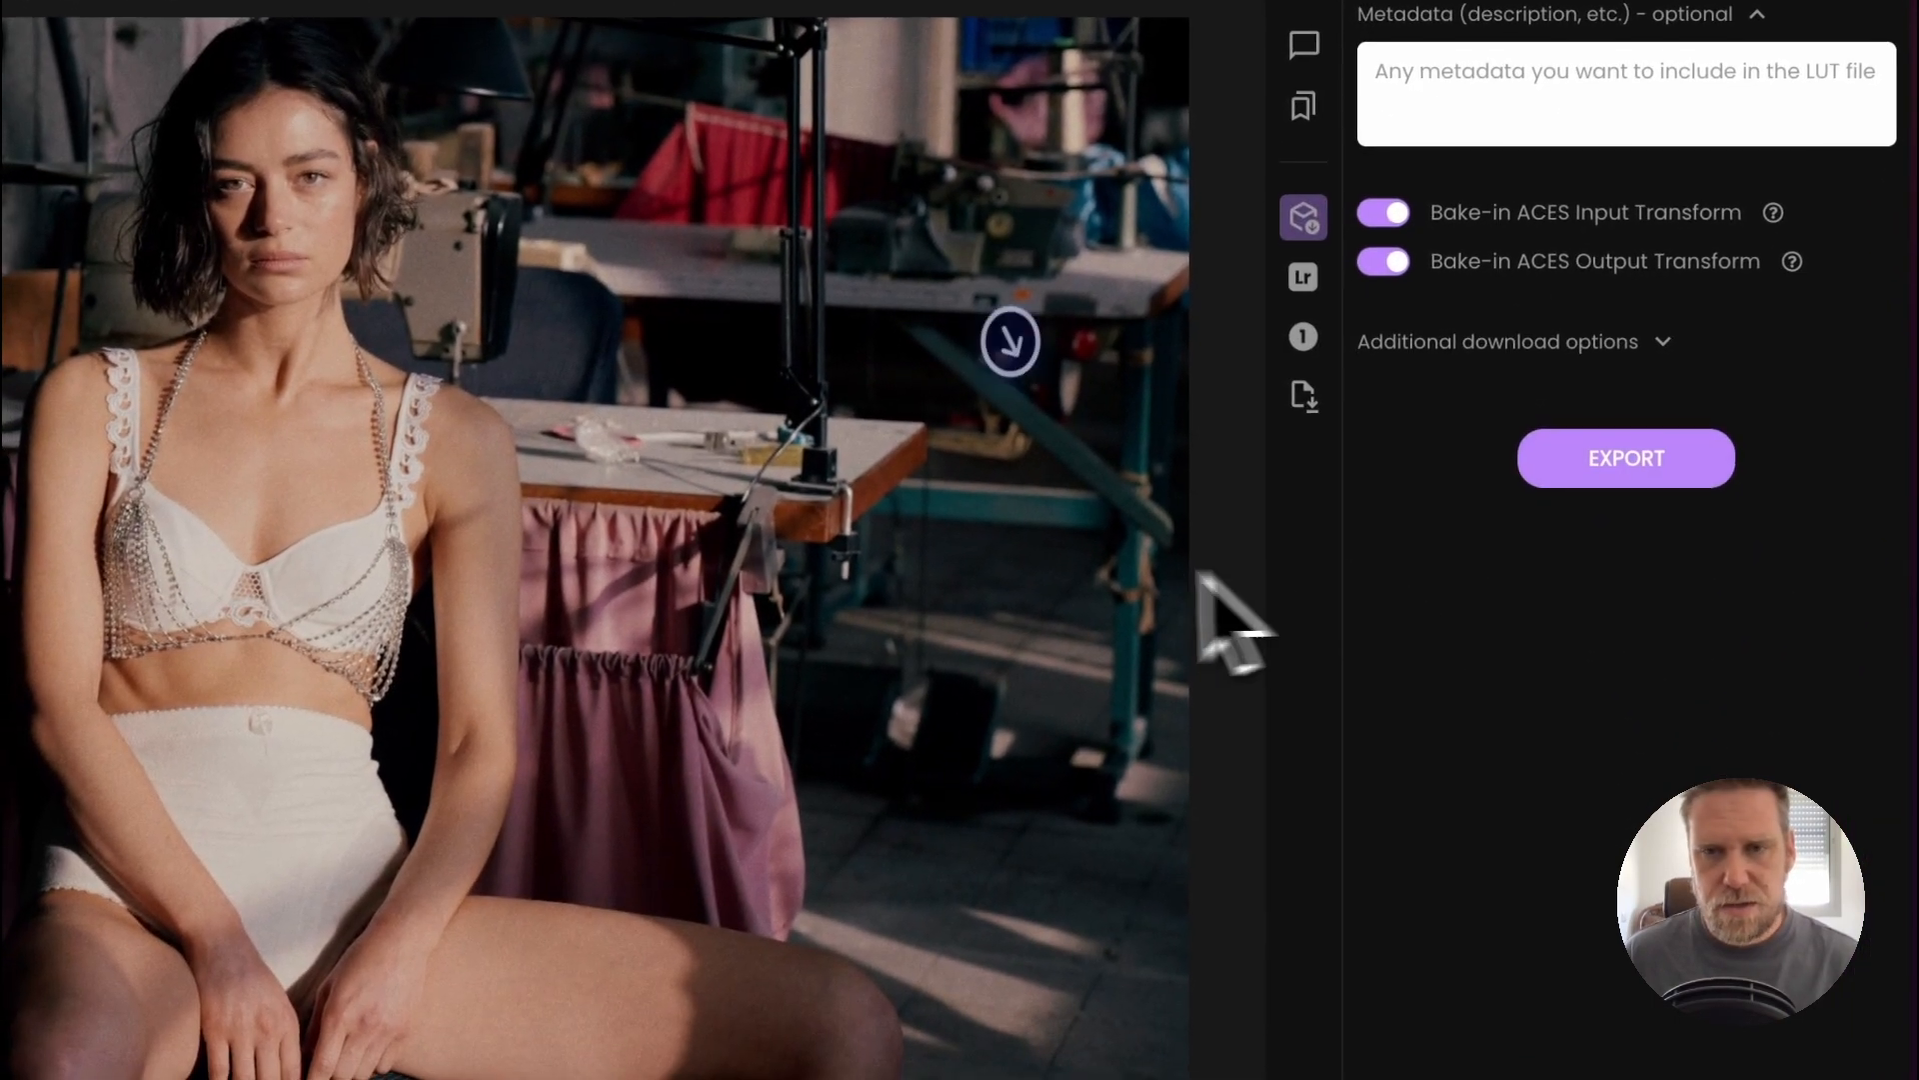
Switch to Finder, inspect ACES2065-1-Test-sRGB.cube in Downloads, remove it and return to the grading app
key("super+Tab")
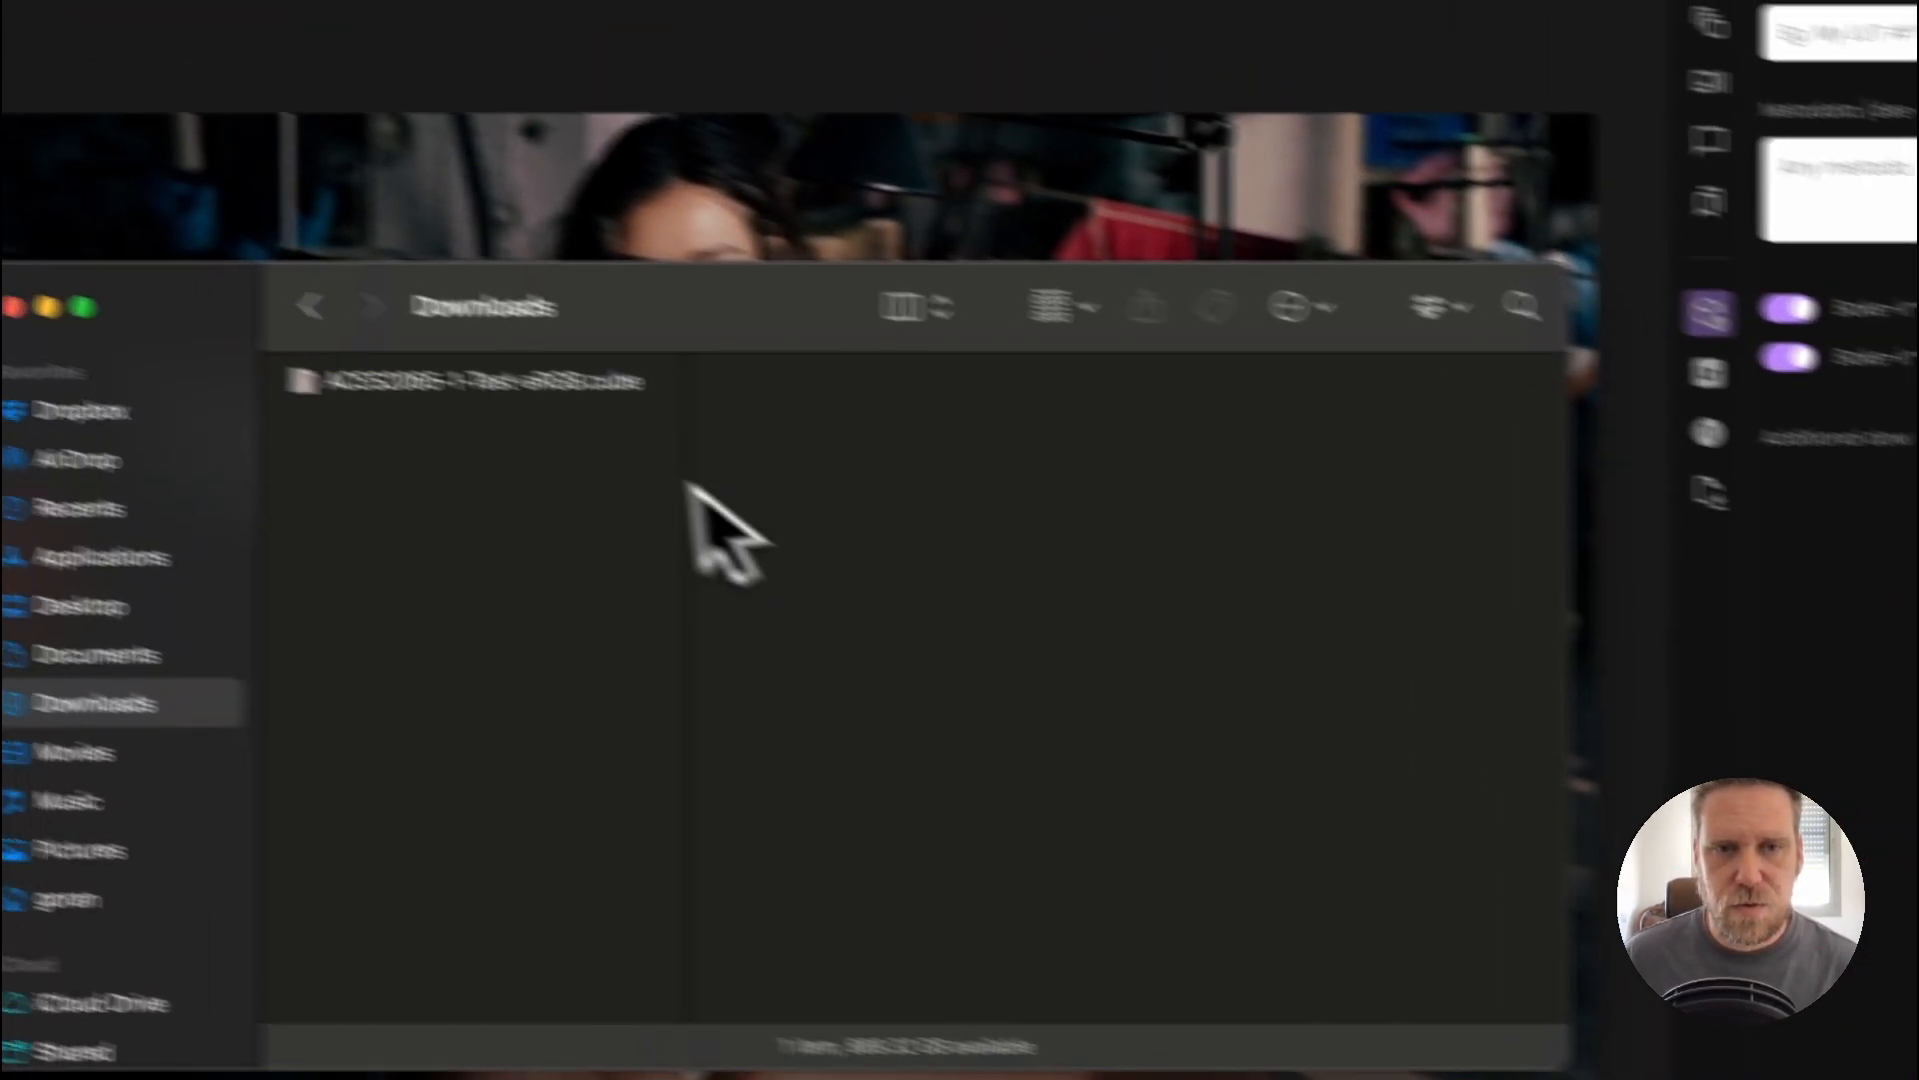
left_click(480, 385)
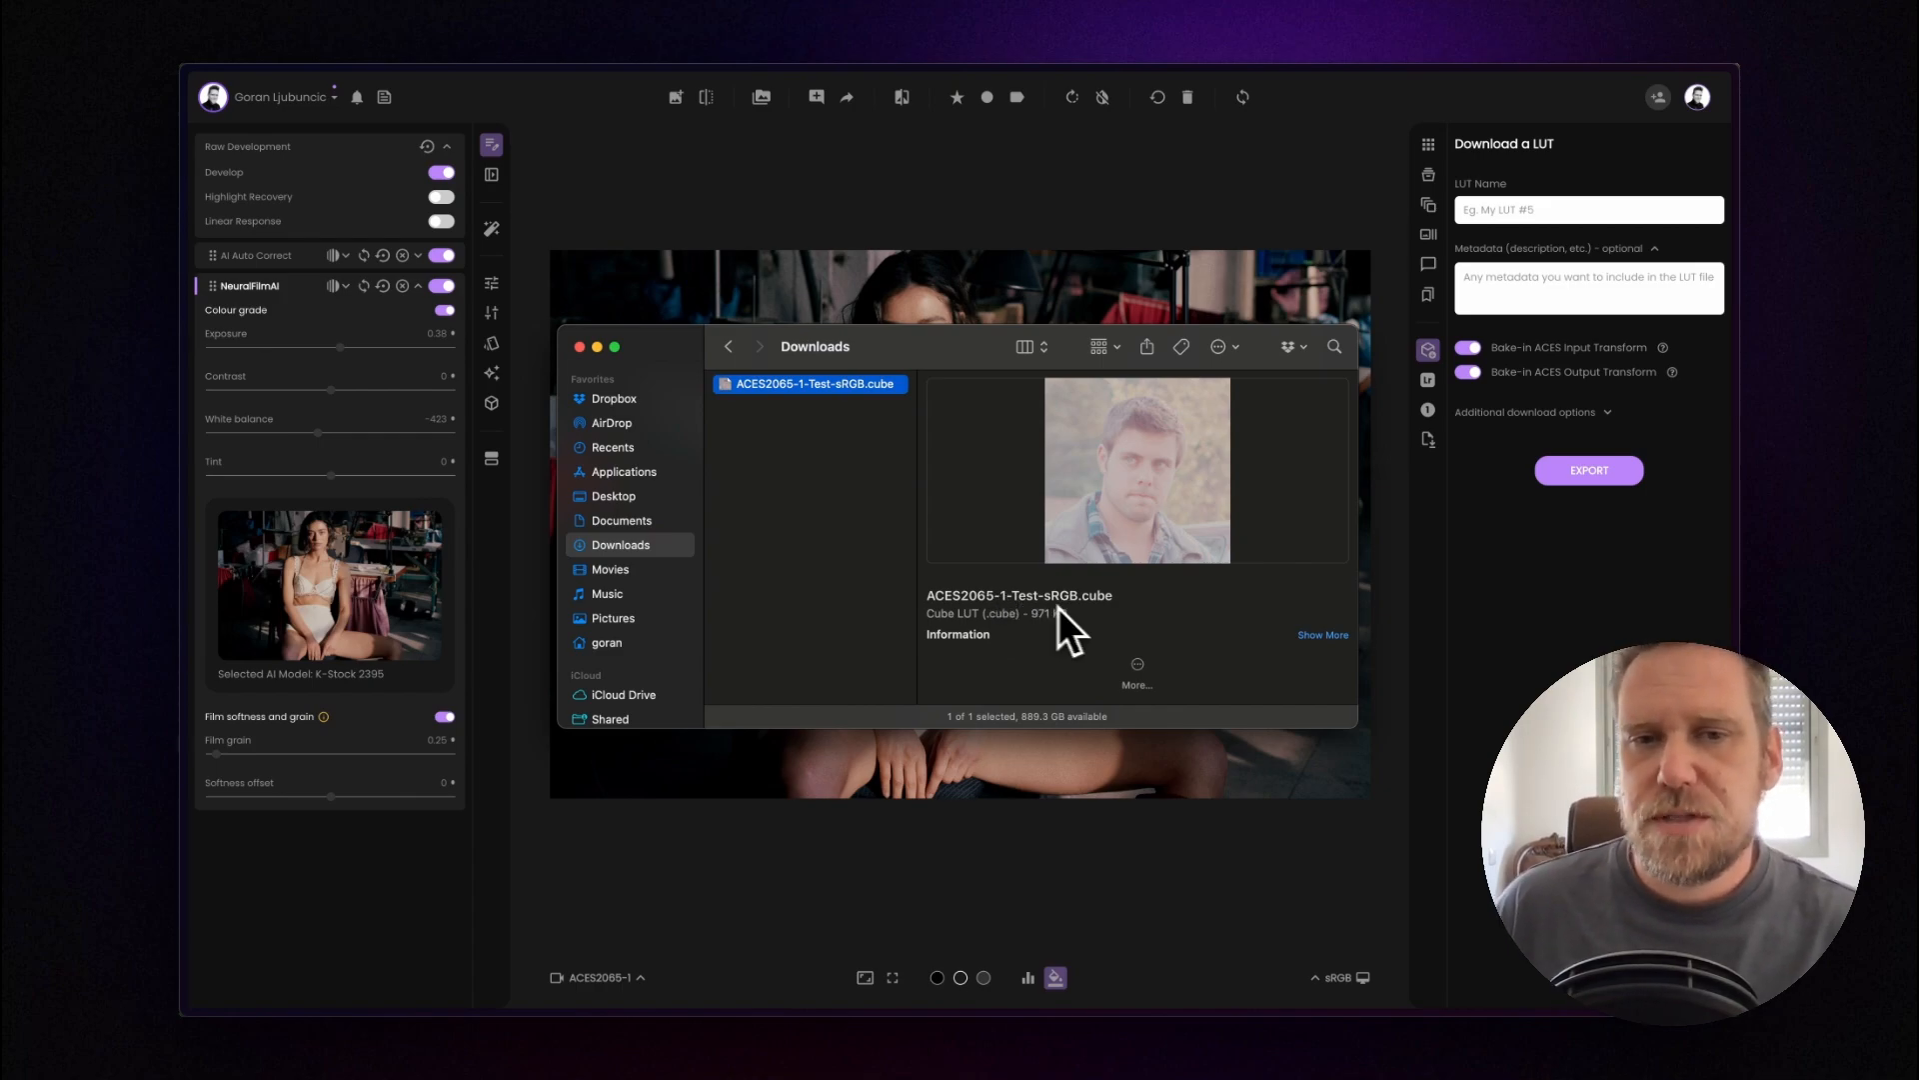
left_click(848, 502)
left_click(883, 178)
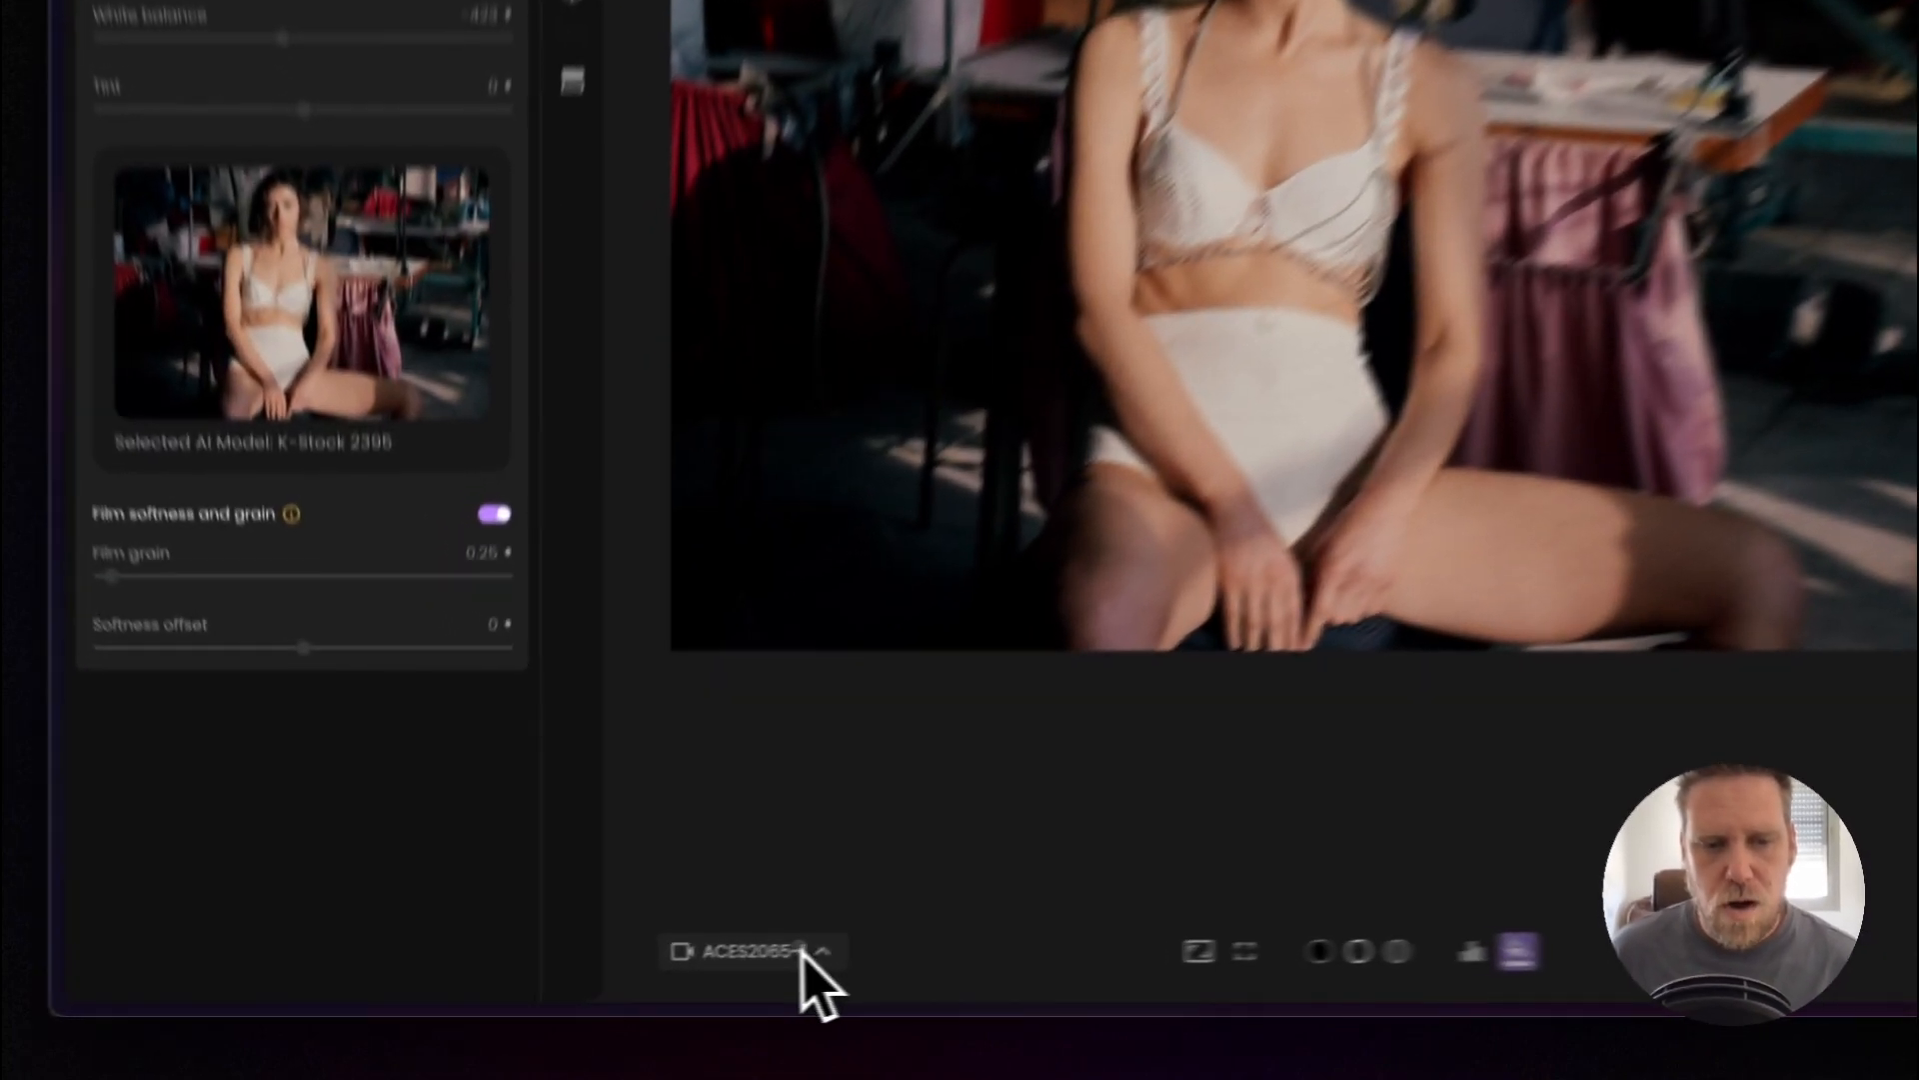
Change the raw image's input transform to sRGB and export the LUT as Test
left_click(628, 979)
key("s")
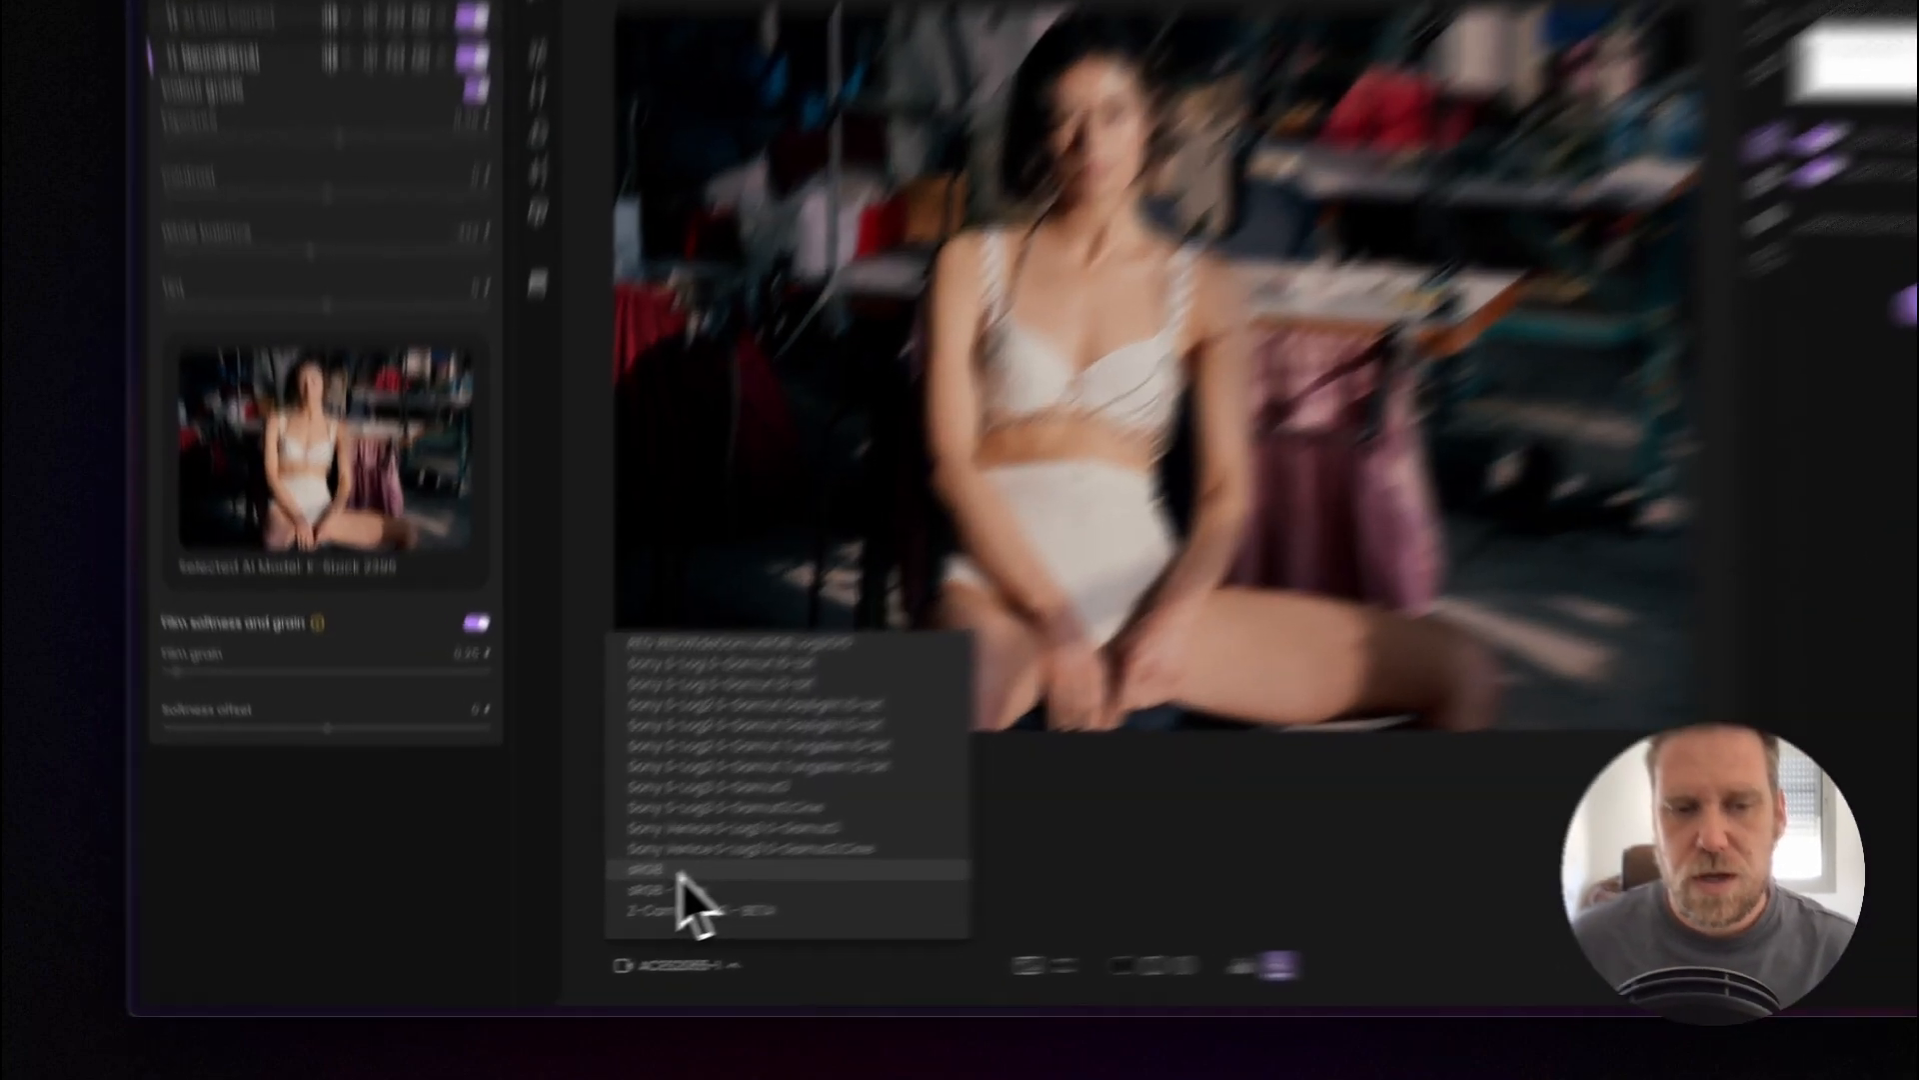
left_click(600, 904)
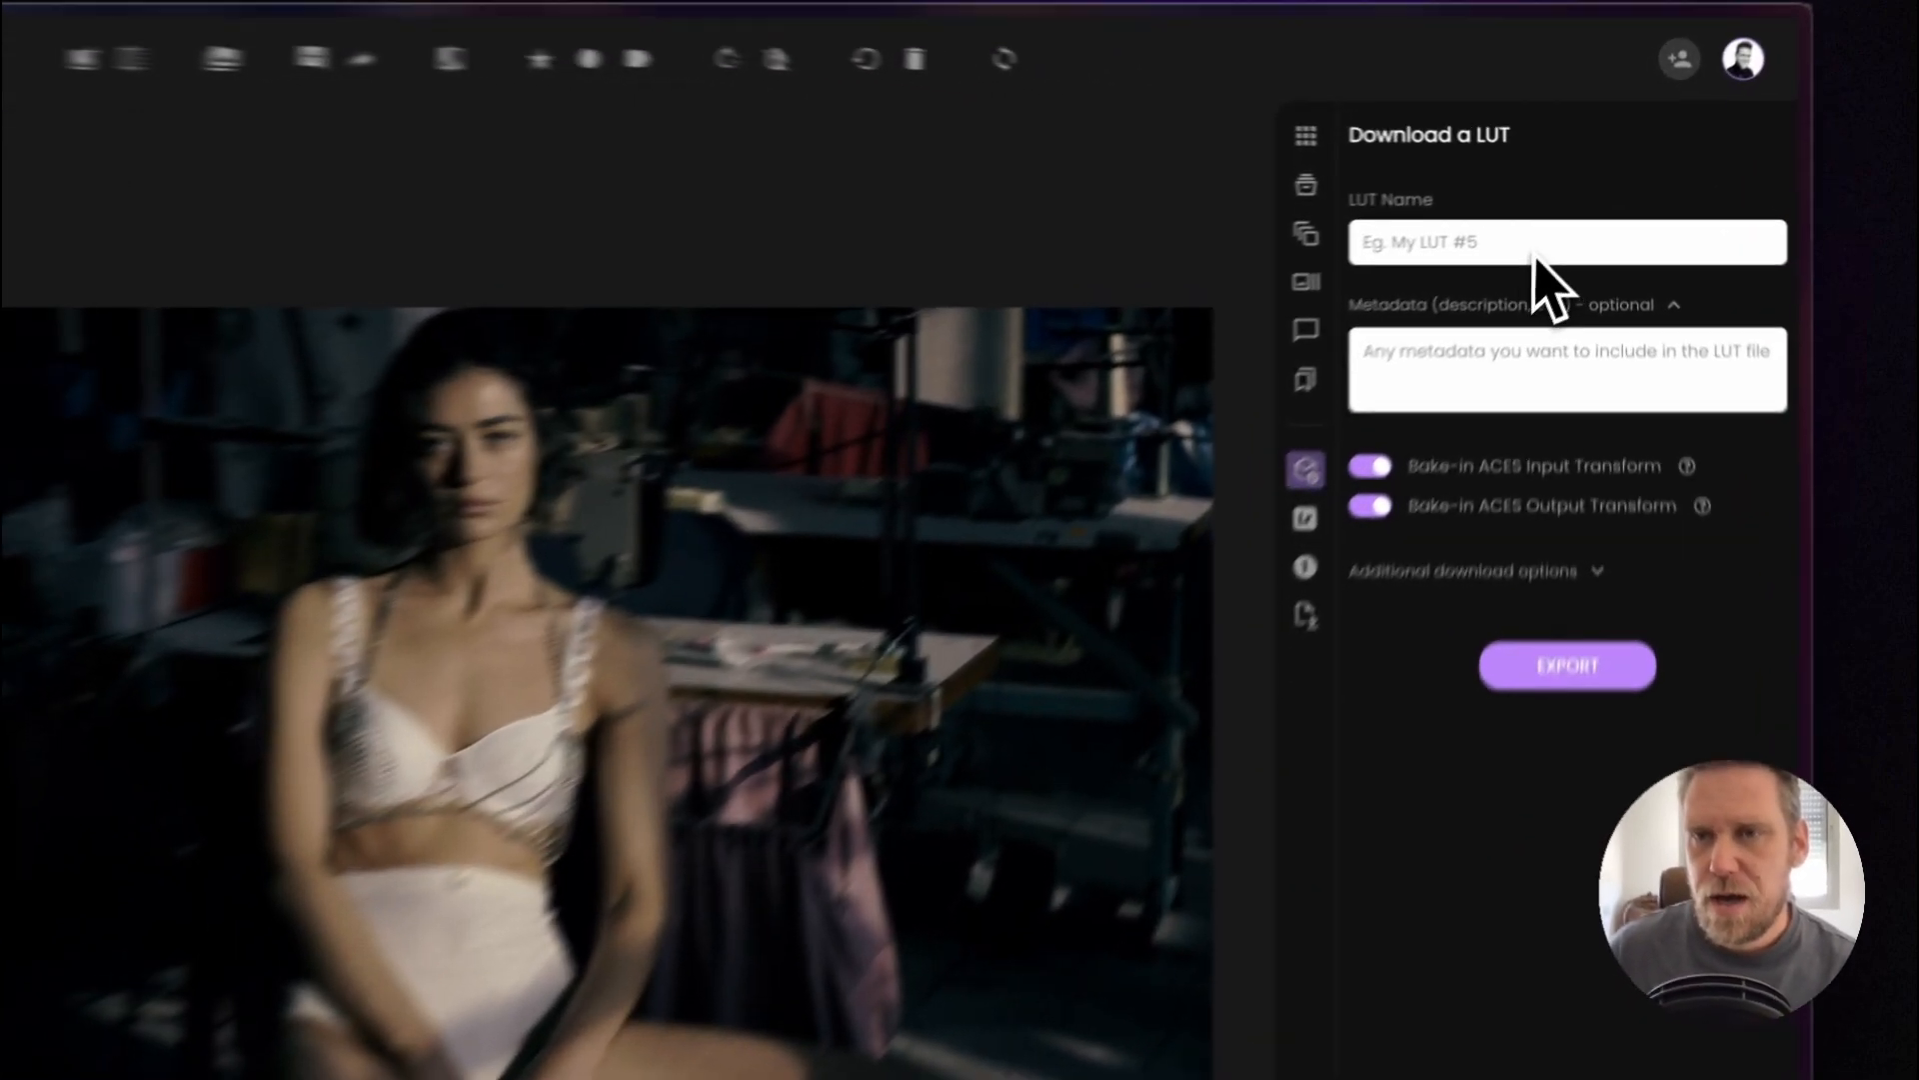
left_click(1573, 213)
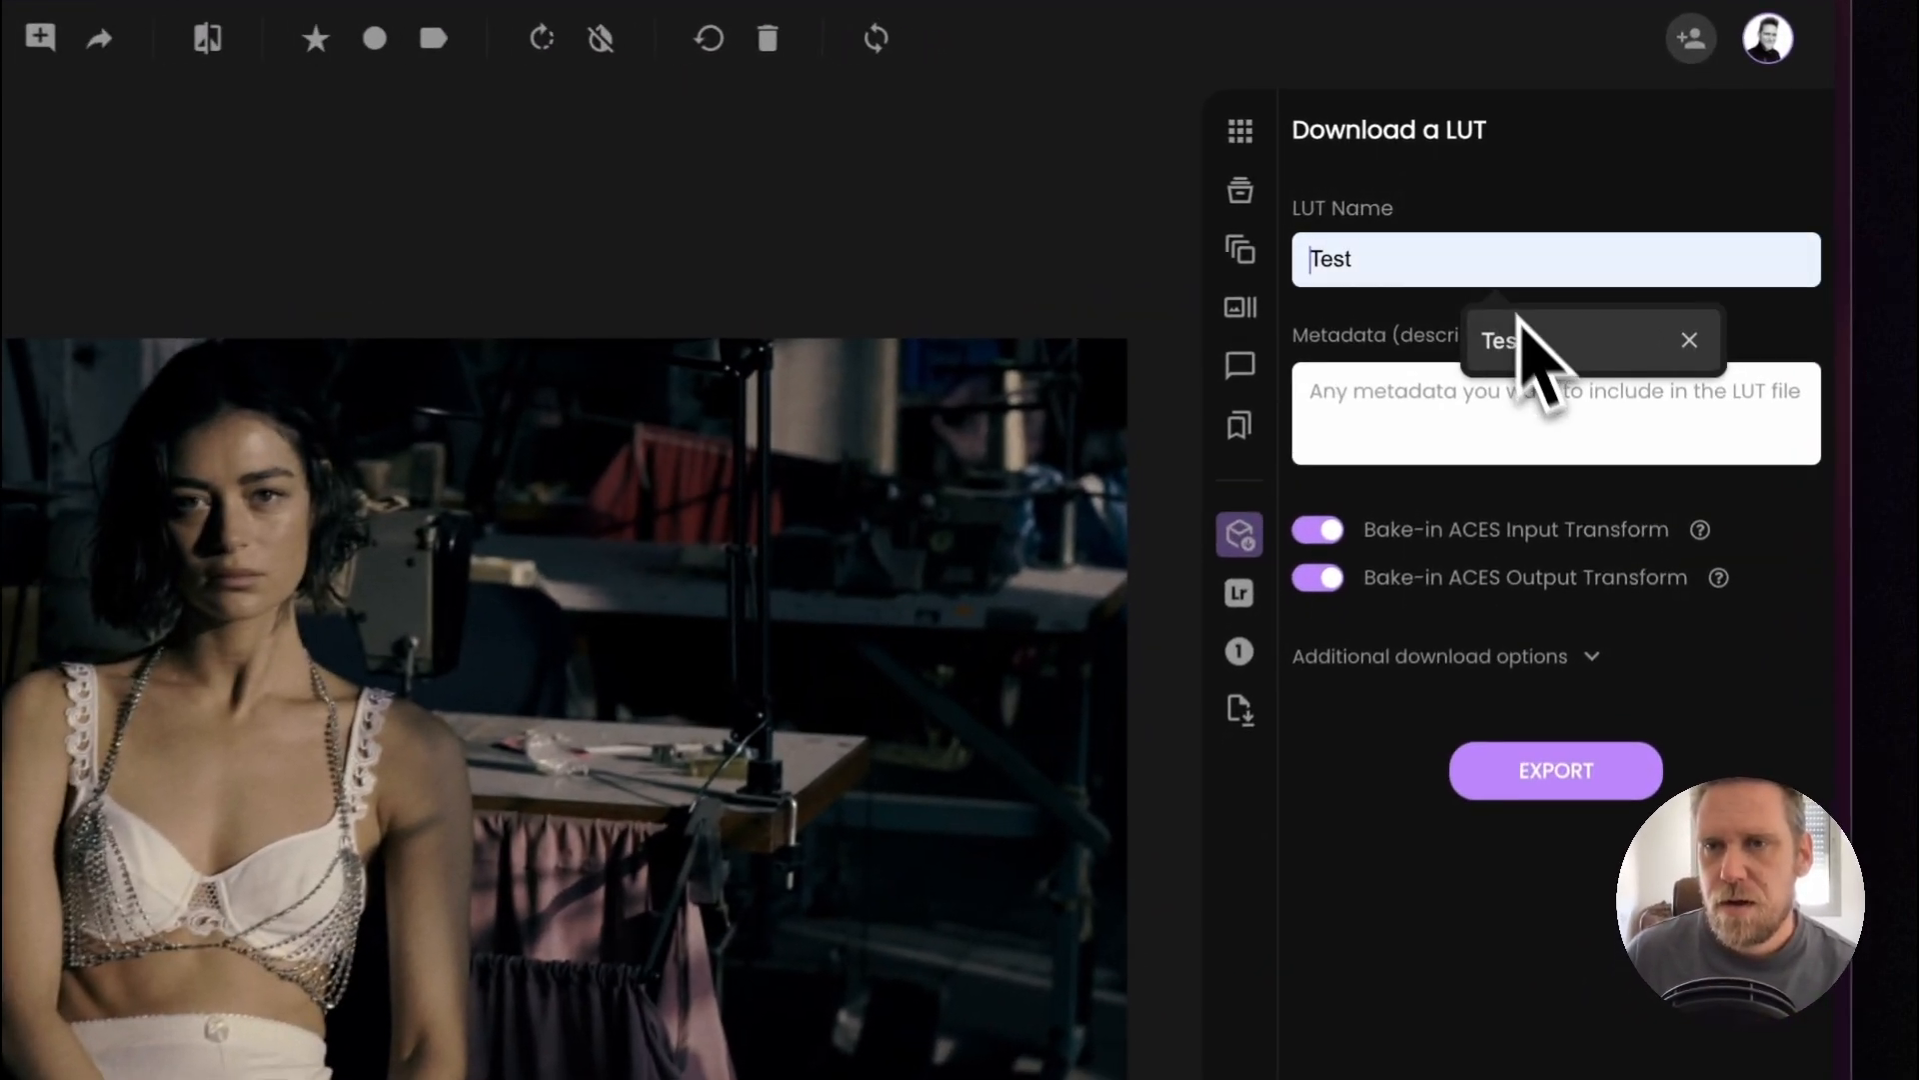
left_click(1517, 330)
left_click(1492, 776)
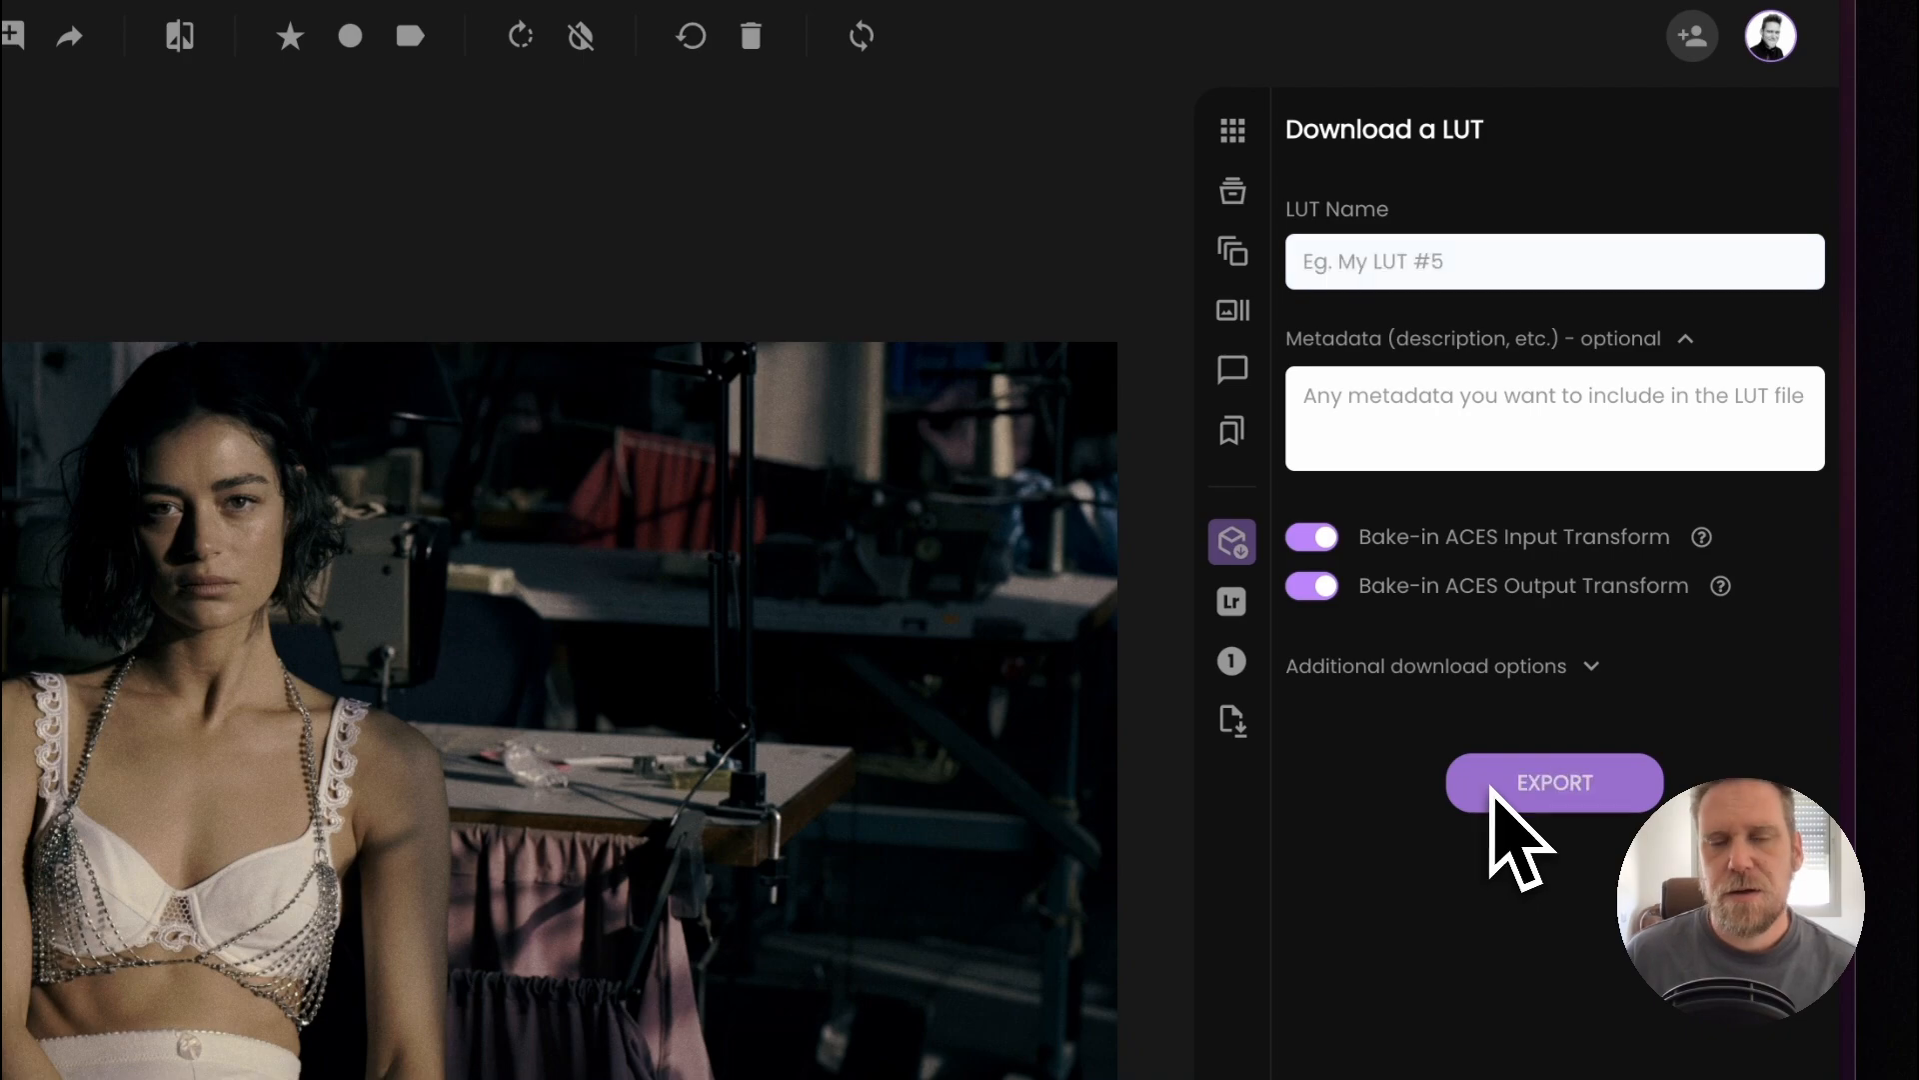
Switch to Finder, check sRGB-Test-sRGB.cube in Downloads and delete it, returning to the grading app
key("super+Tab")
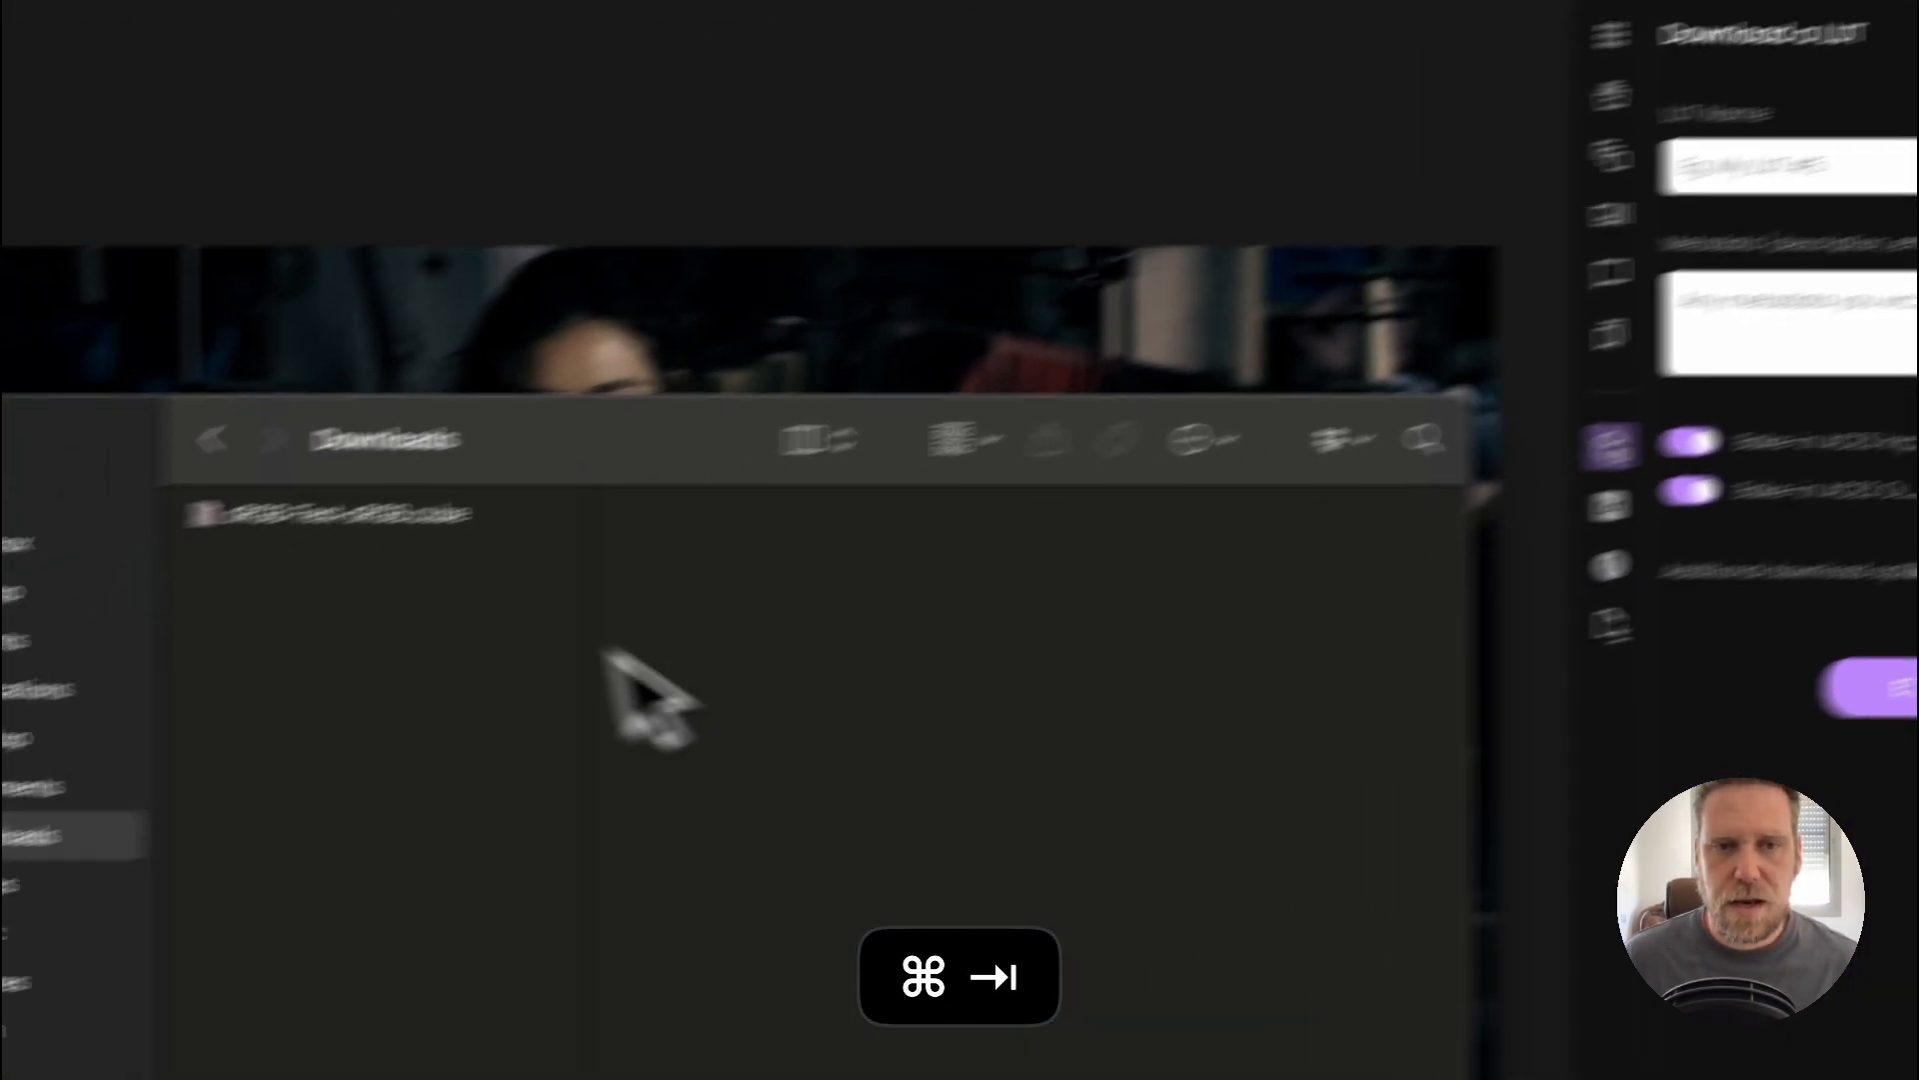
left_click(40, 608)
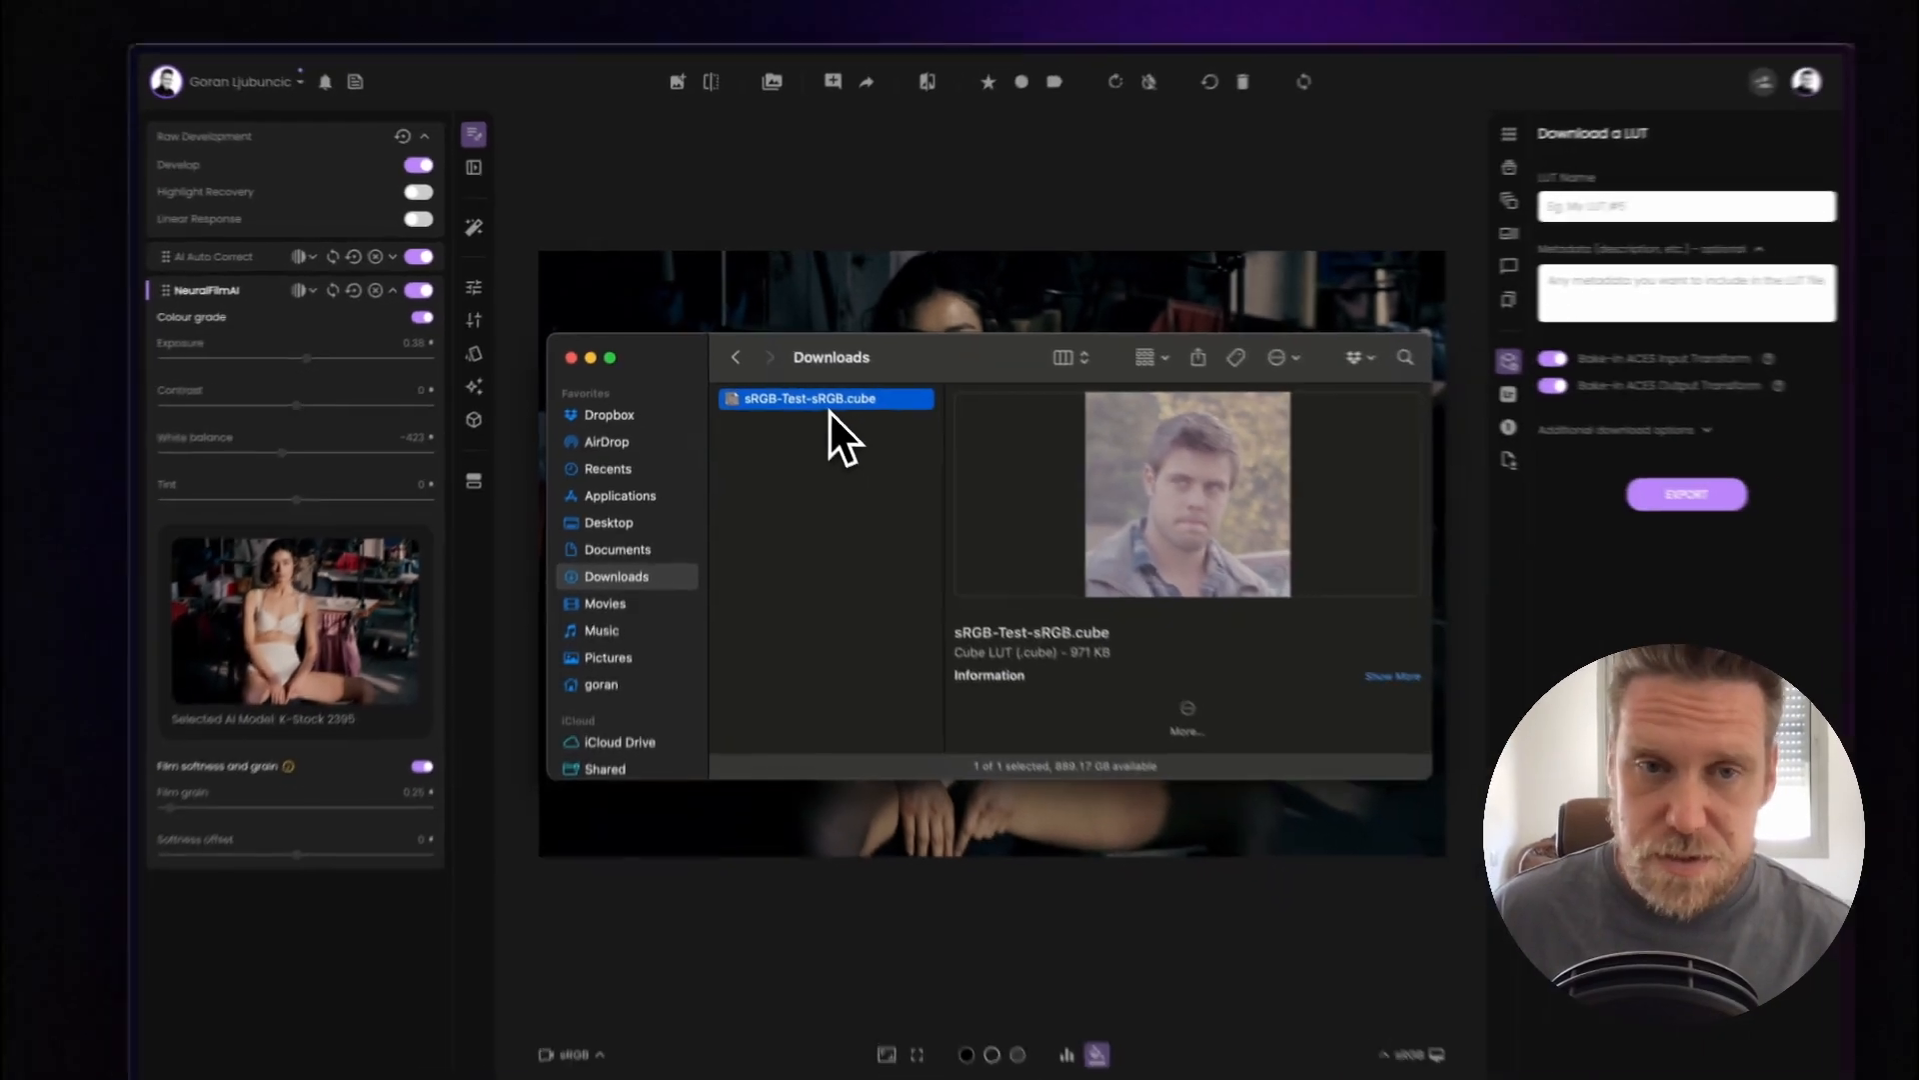
key("super+BackSpace")
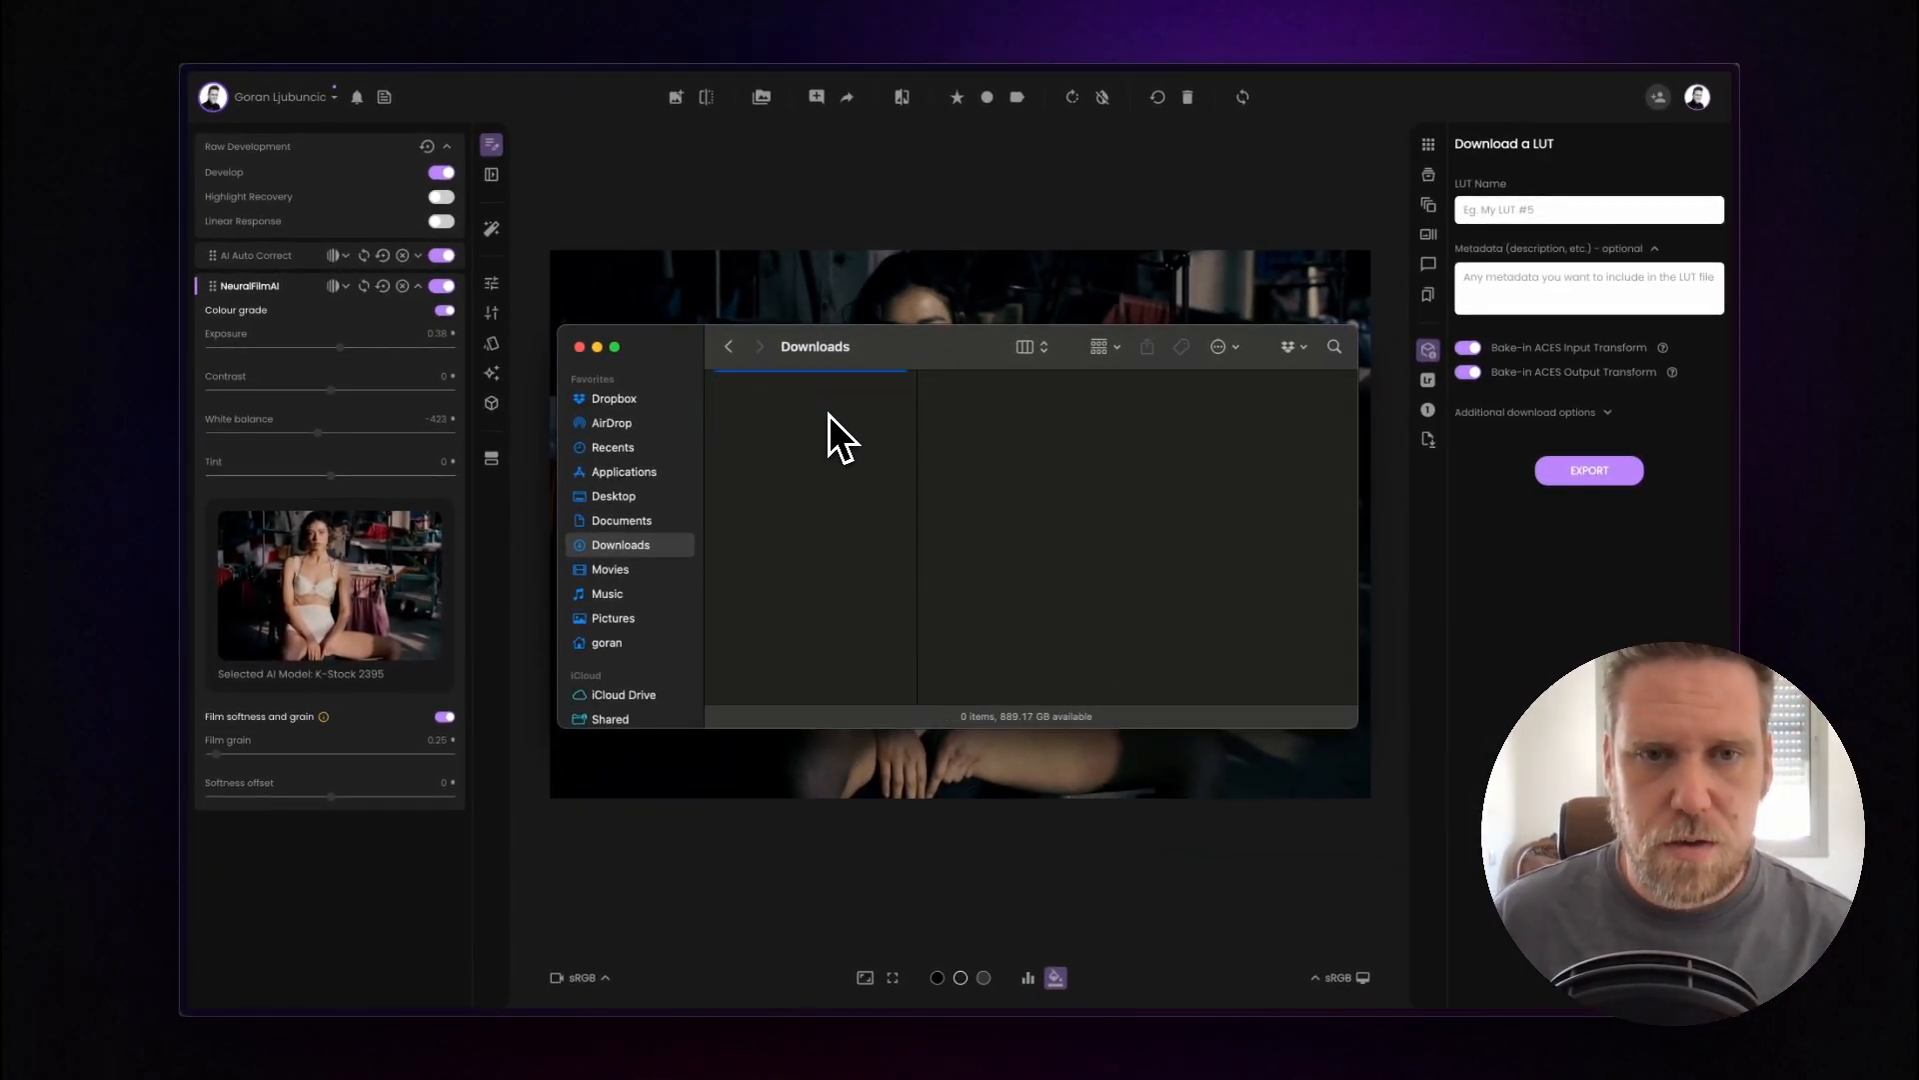
left_click(878, 207)
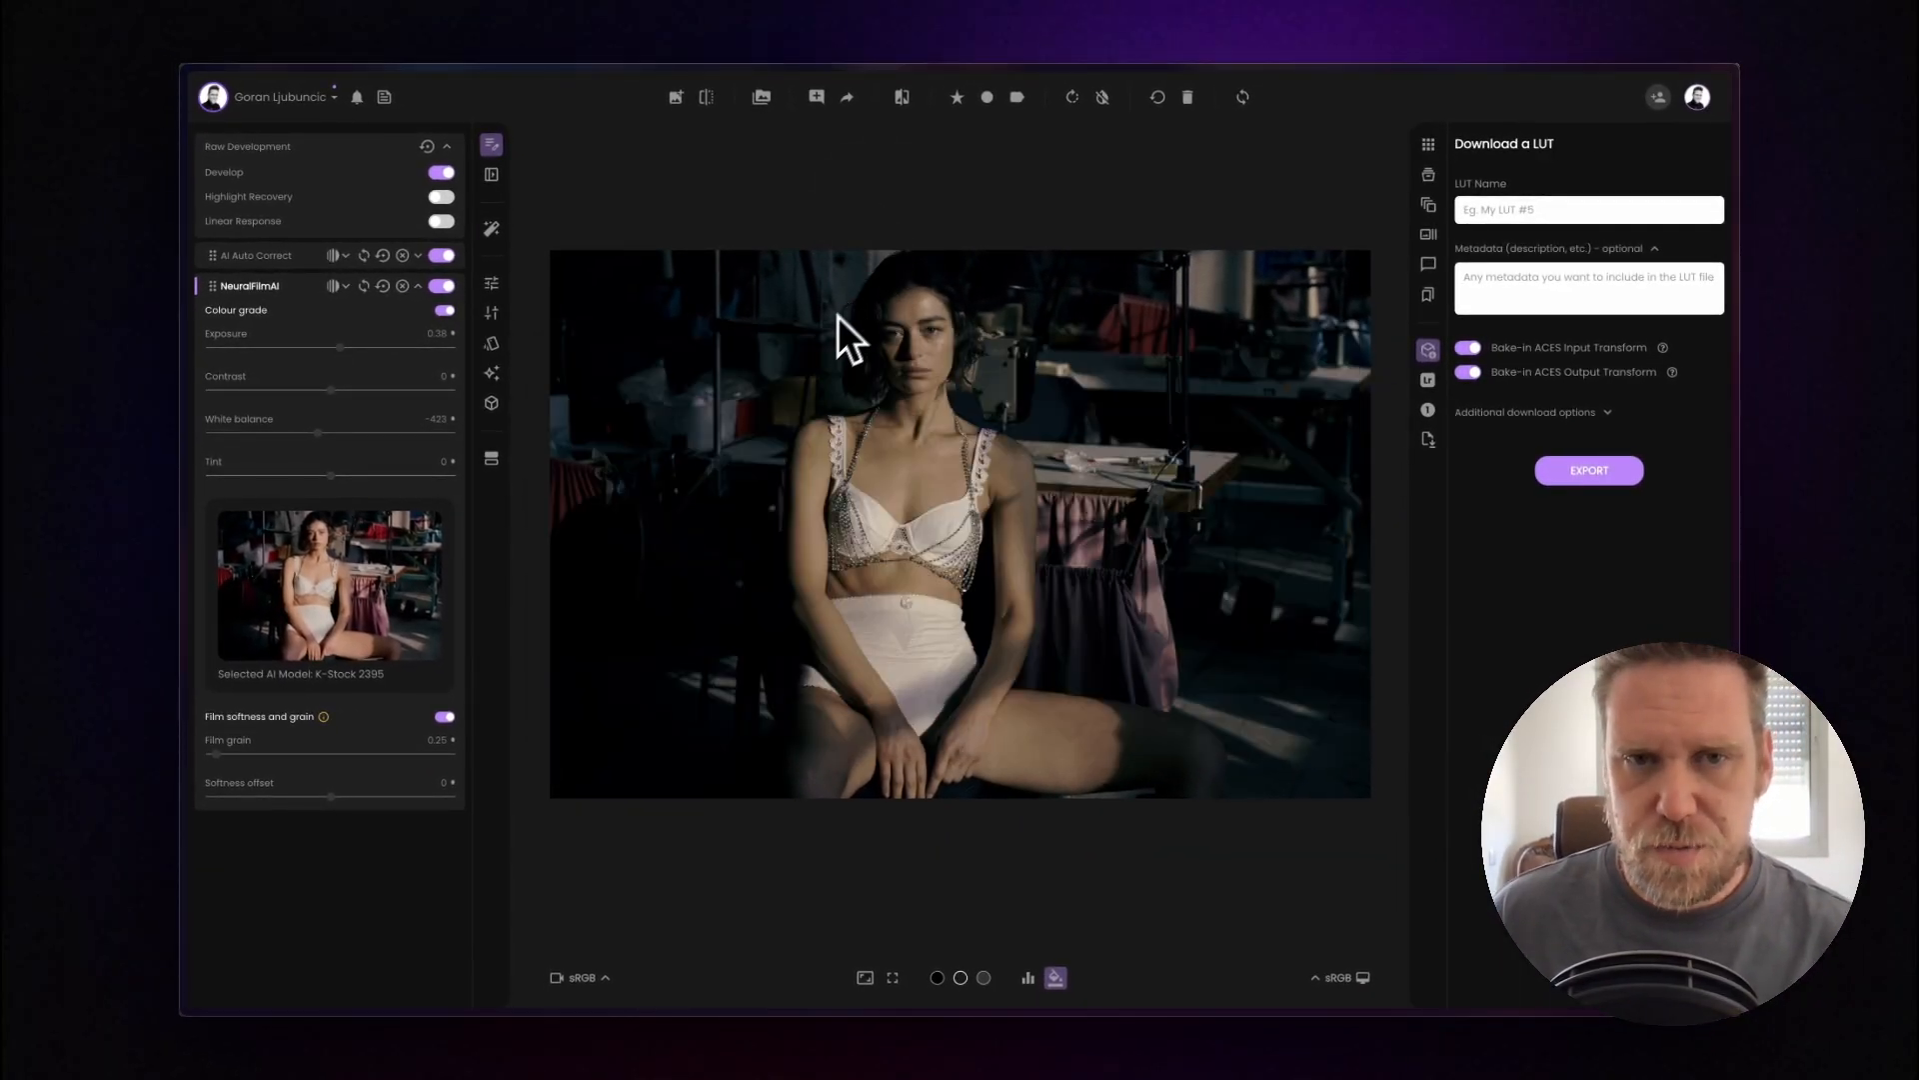
Set the raw image's input transform back to ACES2065-1
left_click(596, 974)
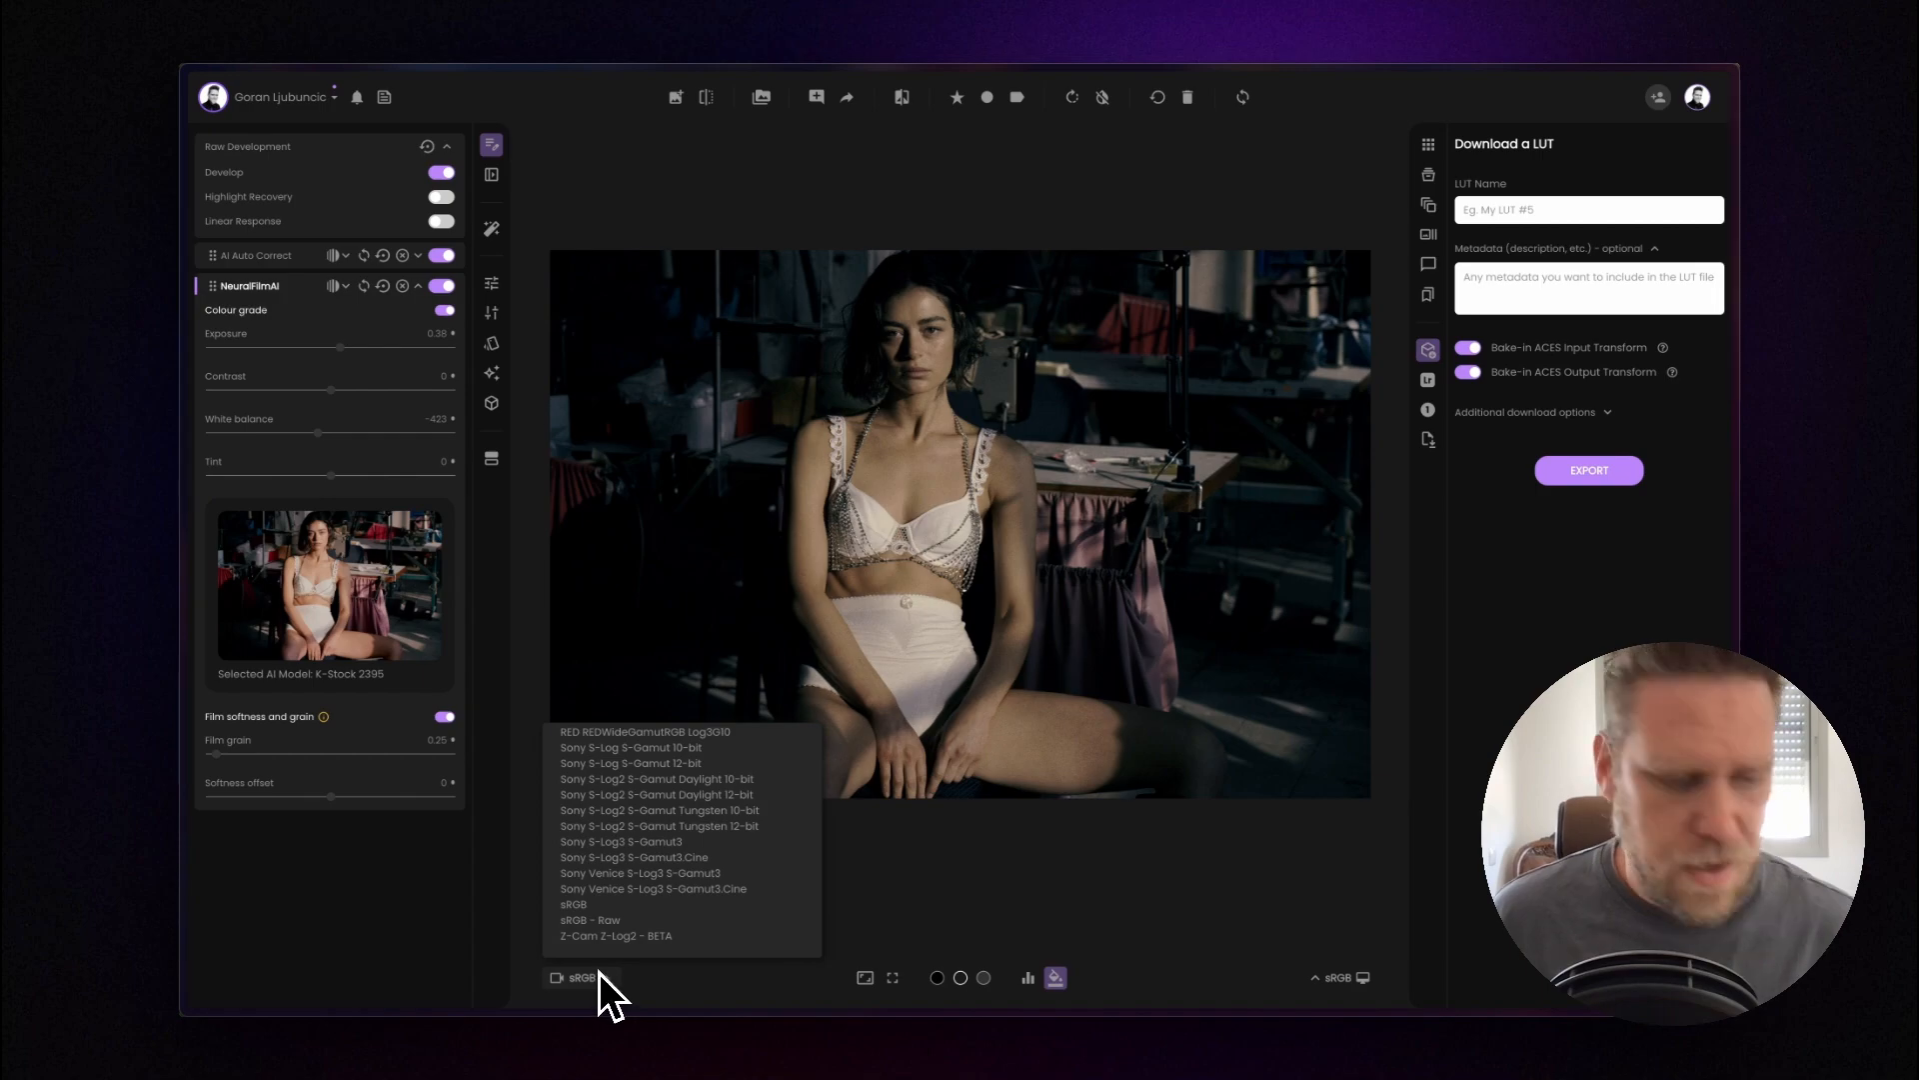
key("a")
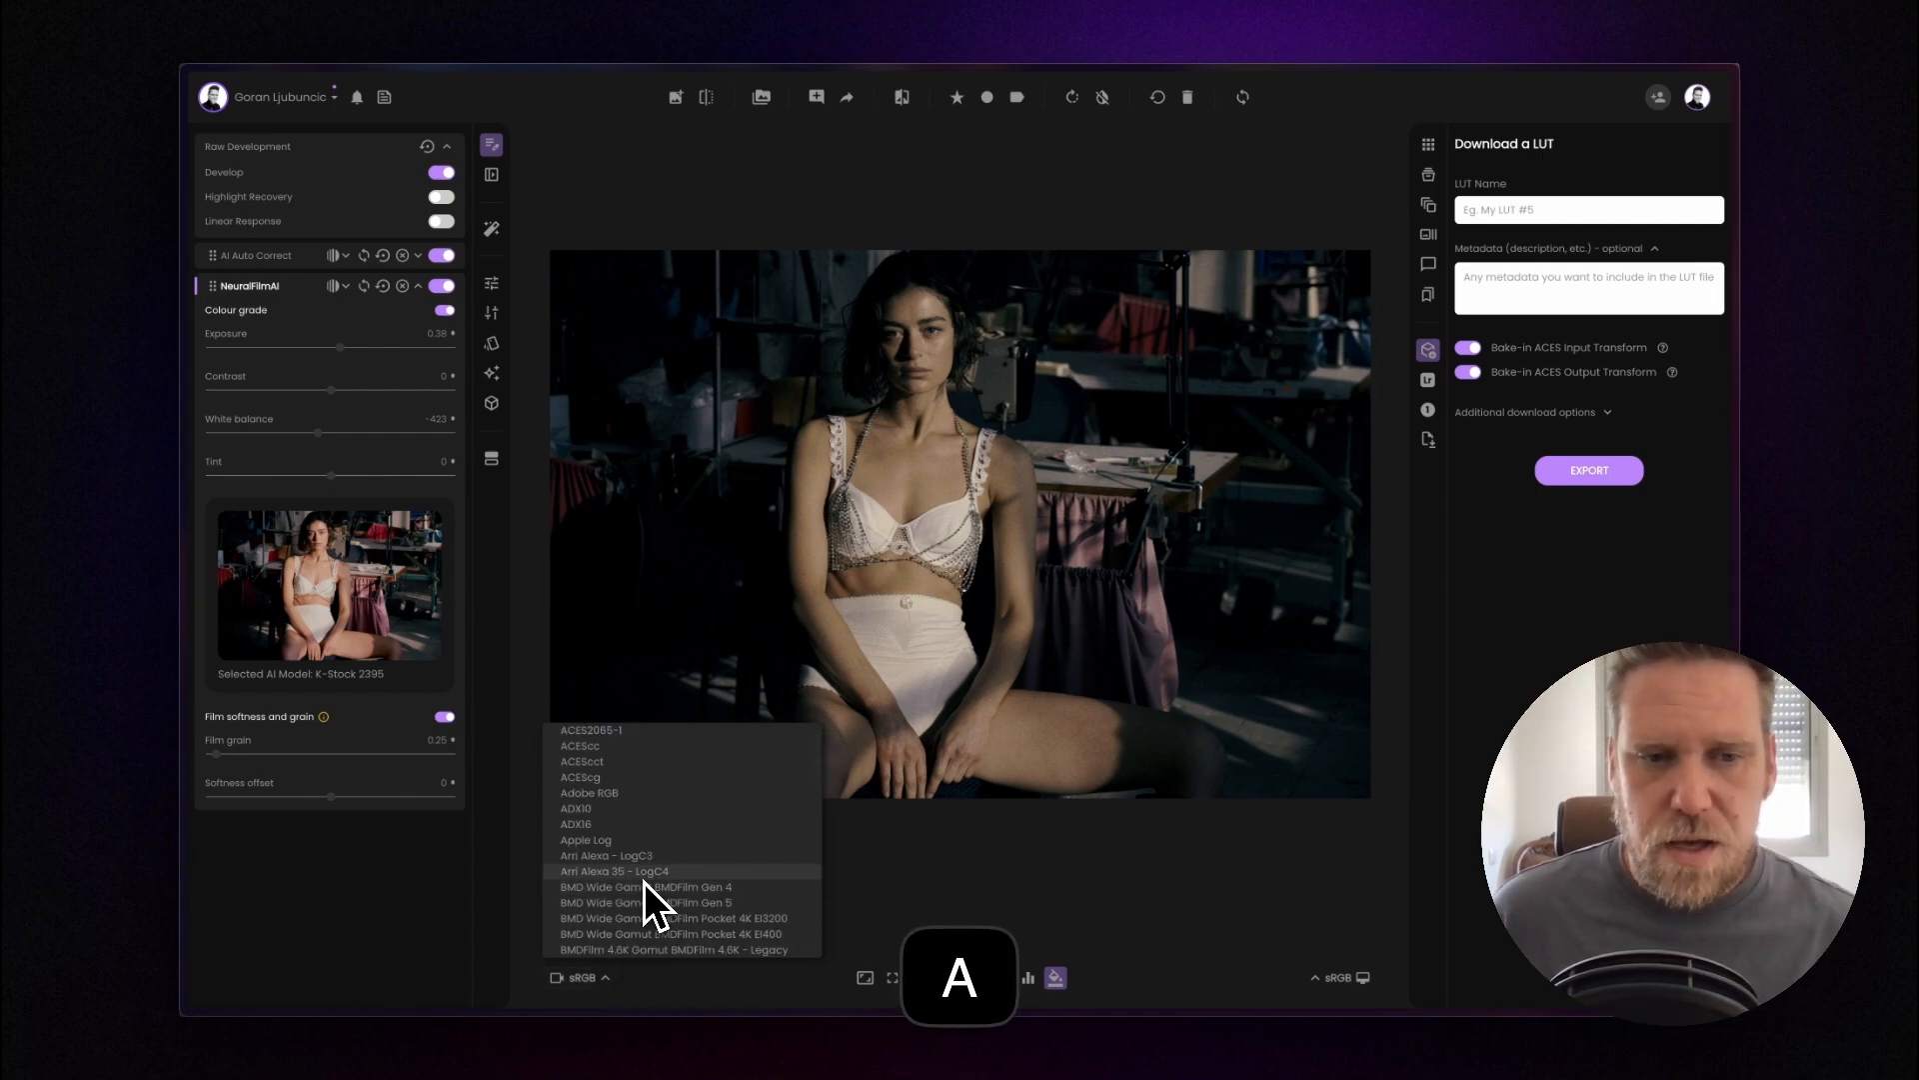
scroll(640, 874, "up", 1)
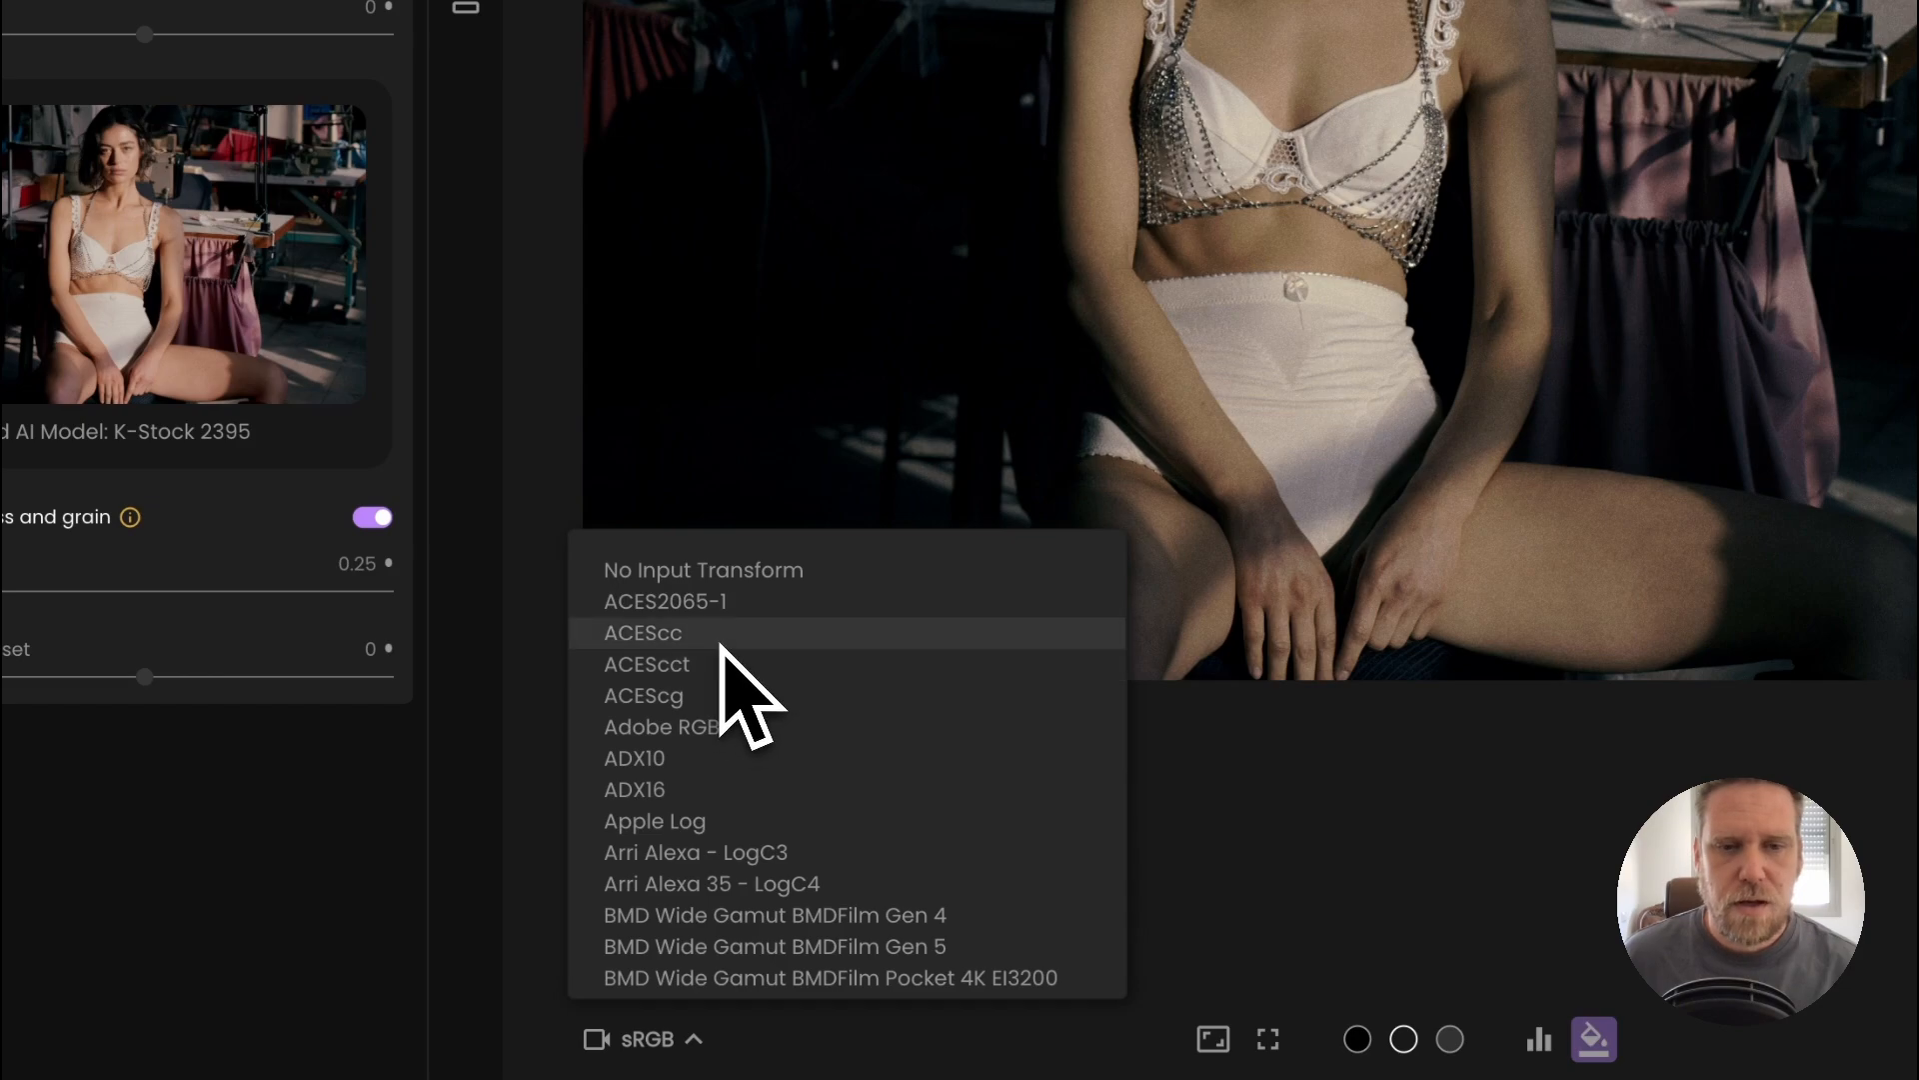
left_click(721, 608)
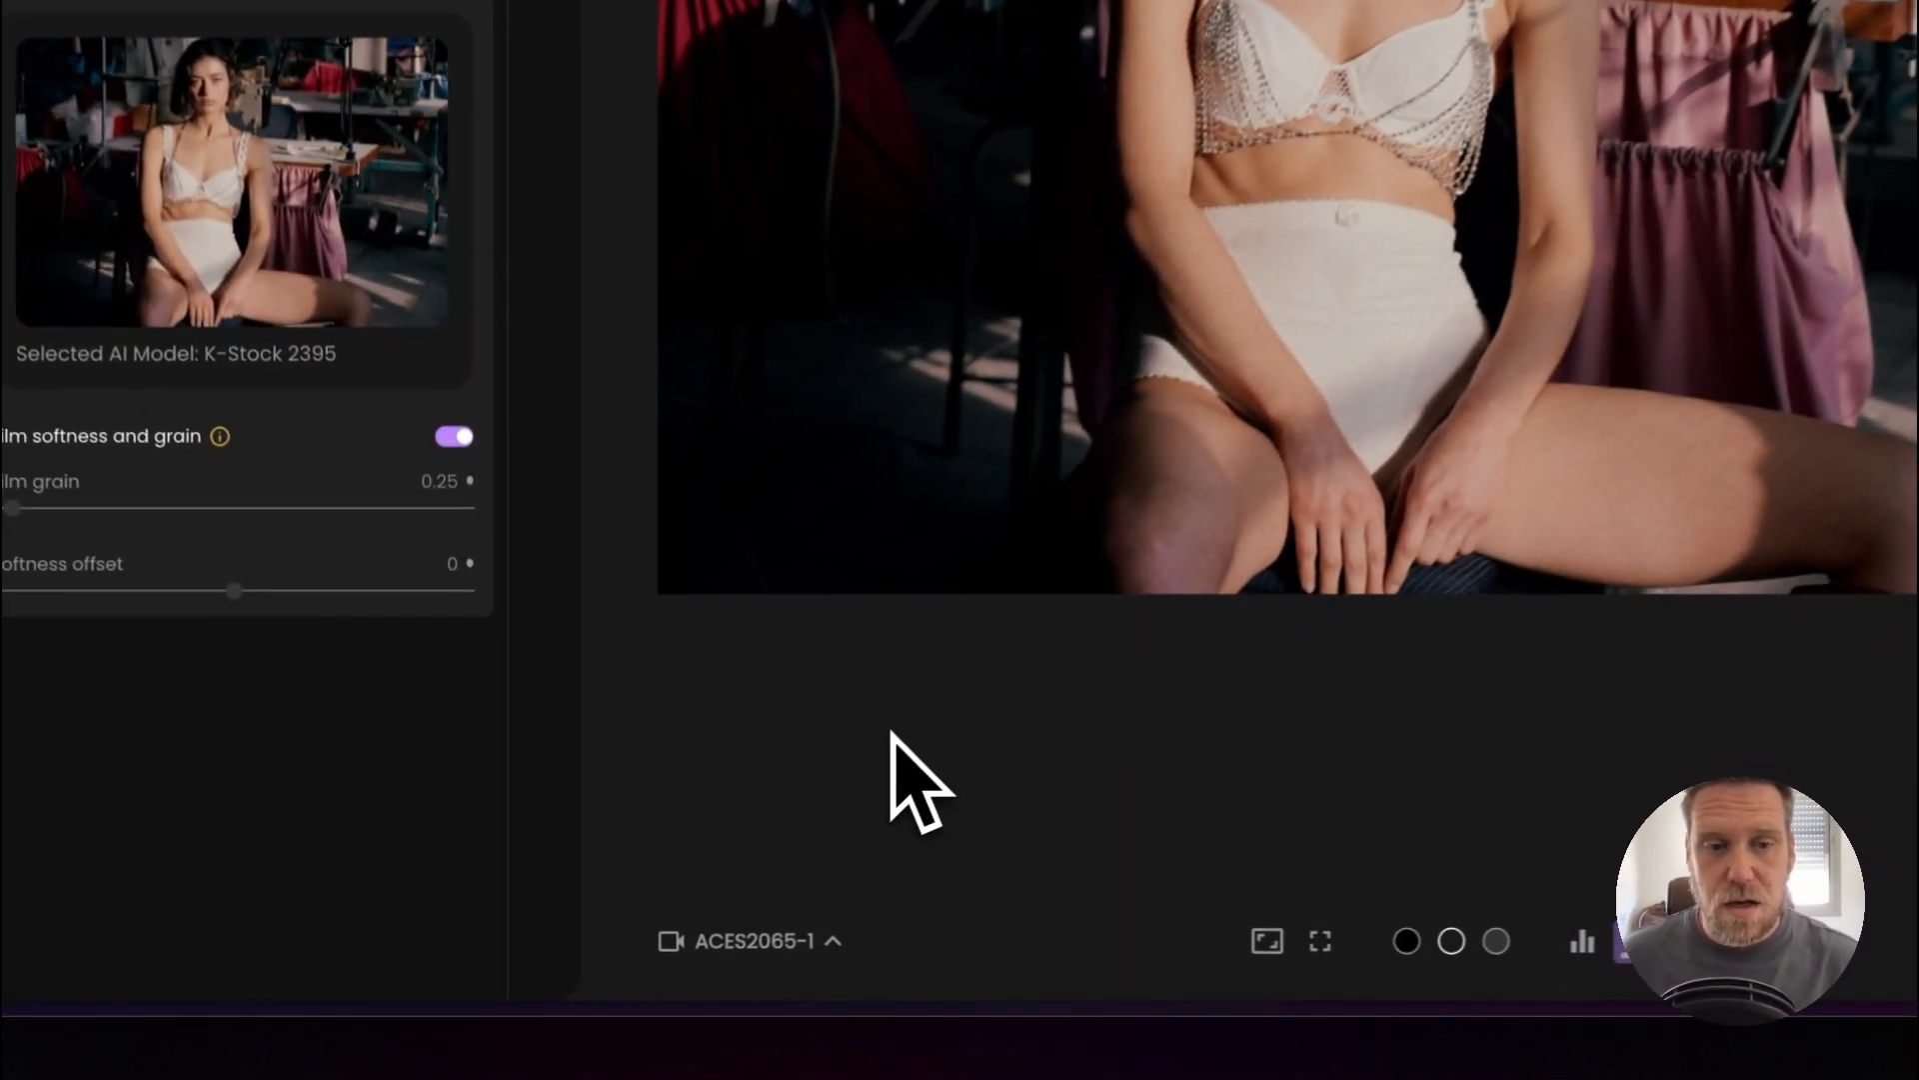
Look through the available camera and colour space input transforms, and reselect ACES2065-1 for the raw image
left_click(636, 980)
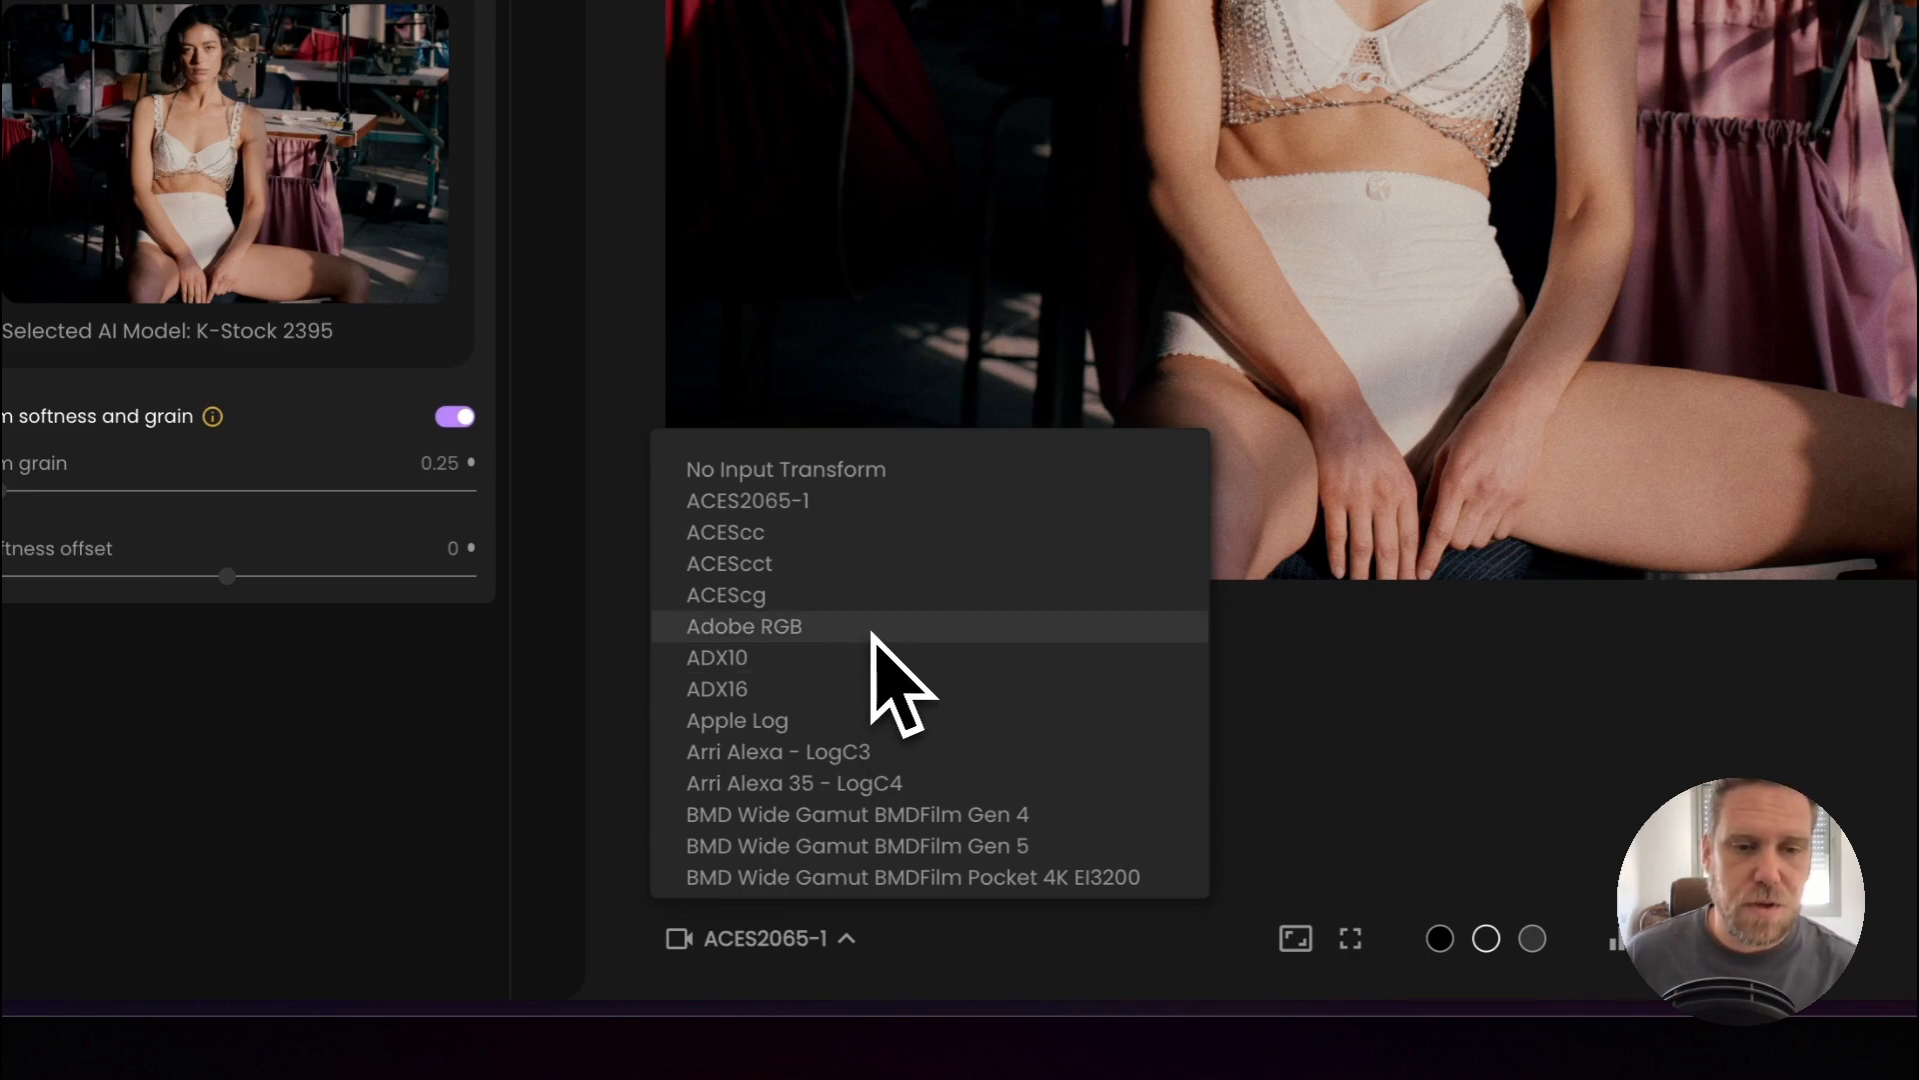
key("p")
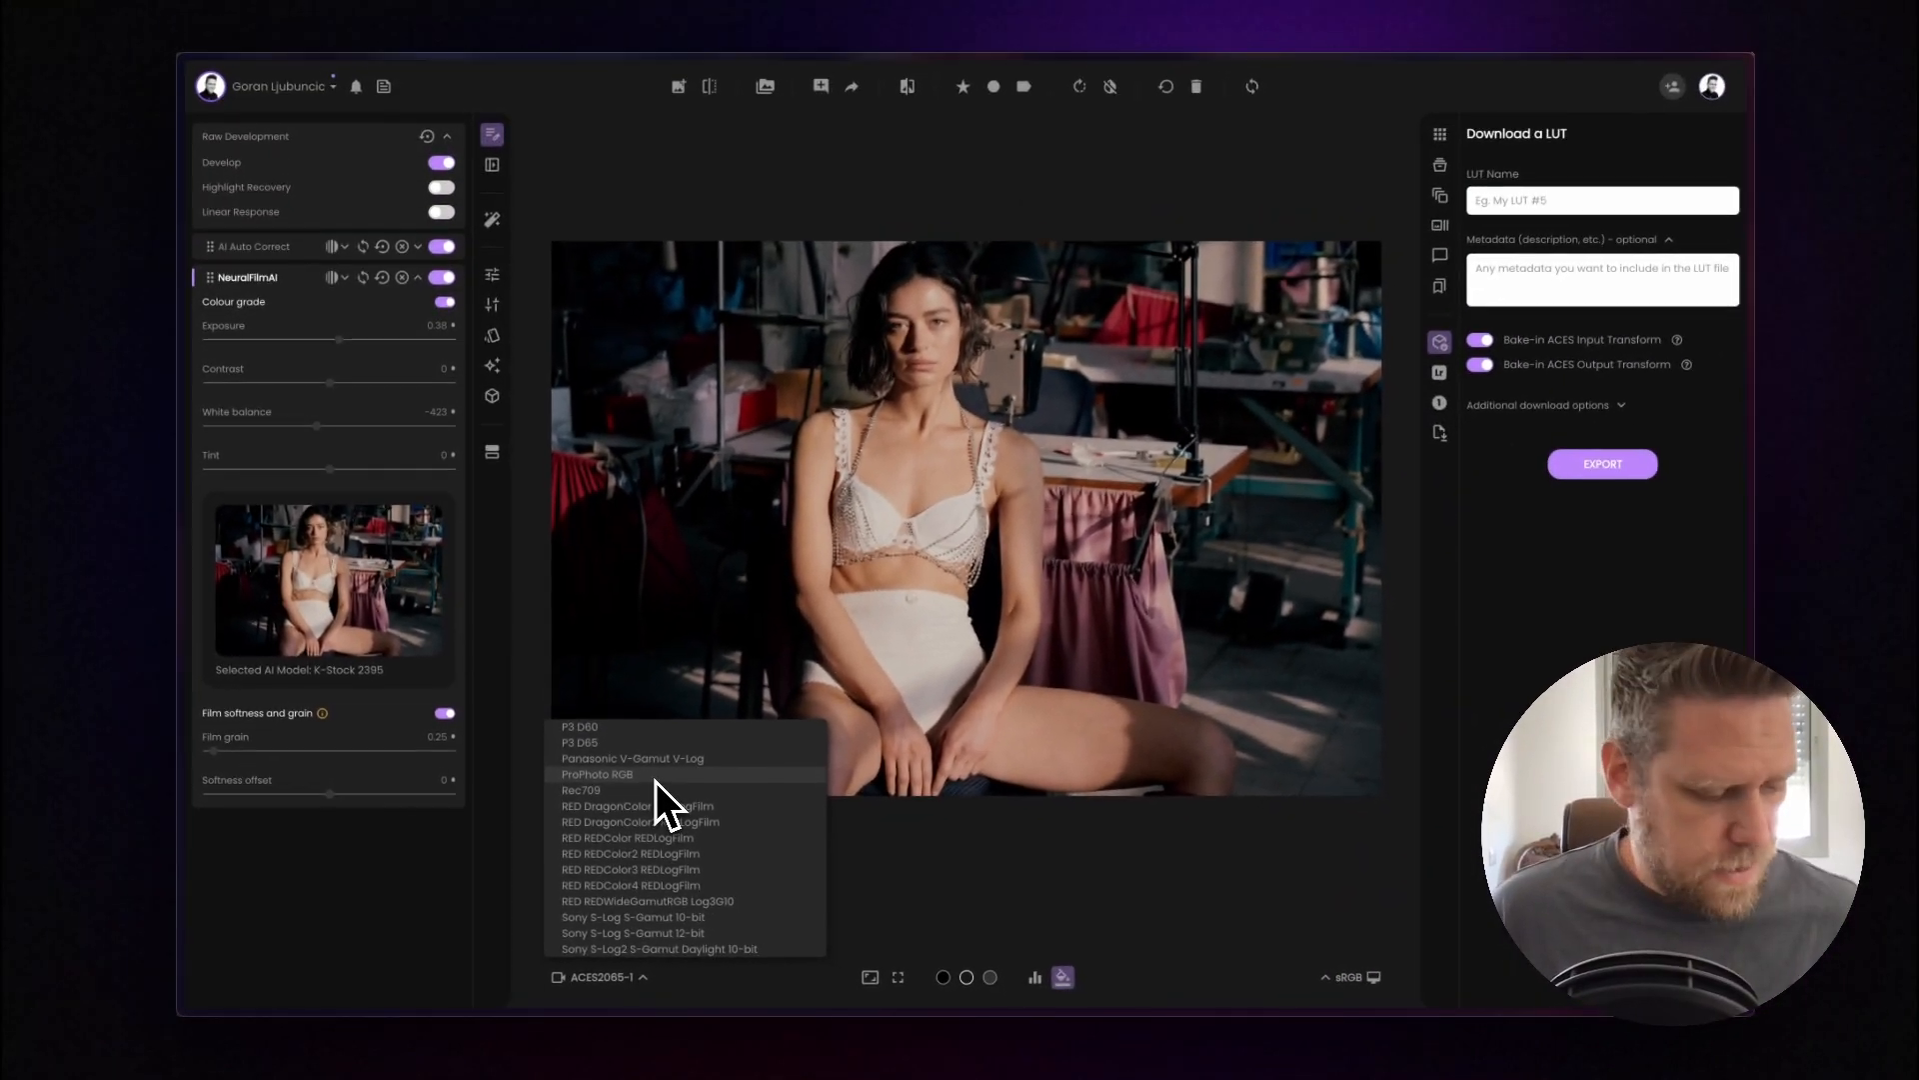
scroll(869, 555, "down", 4)
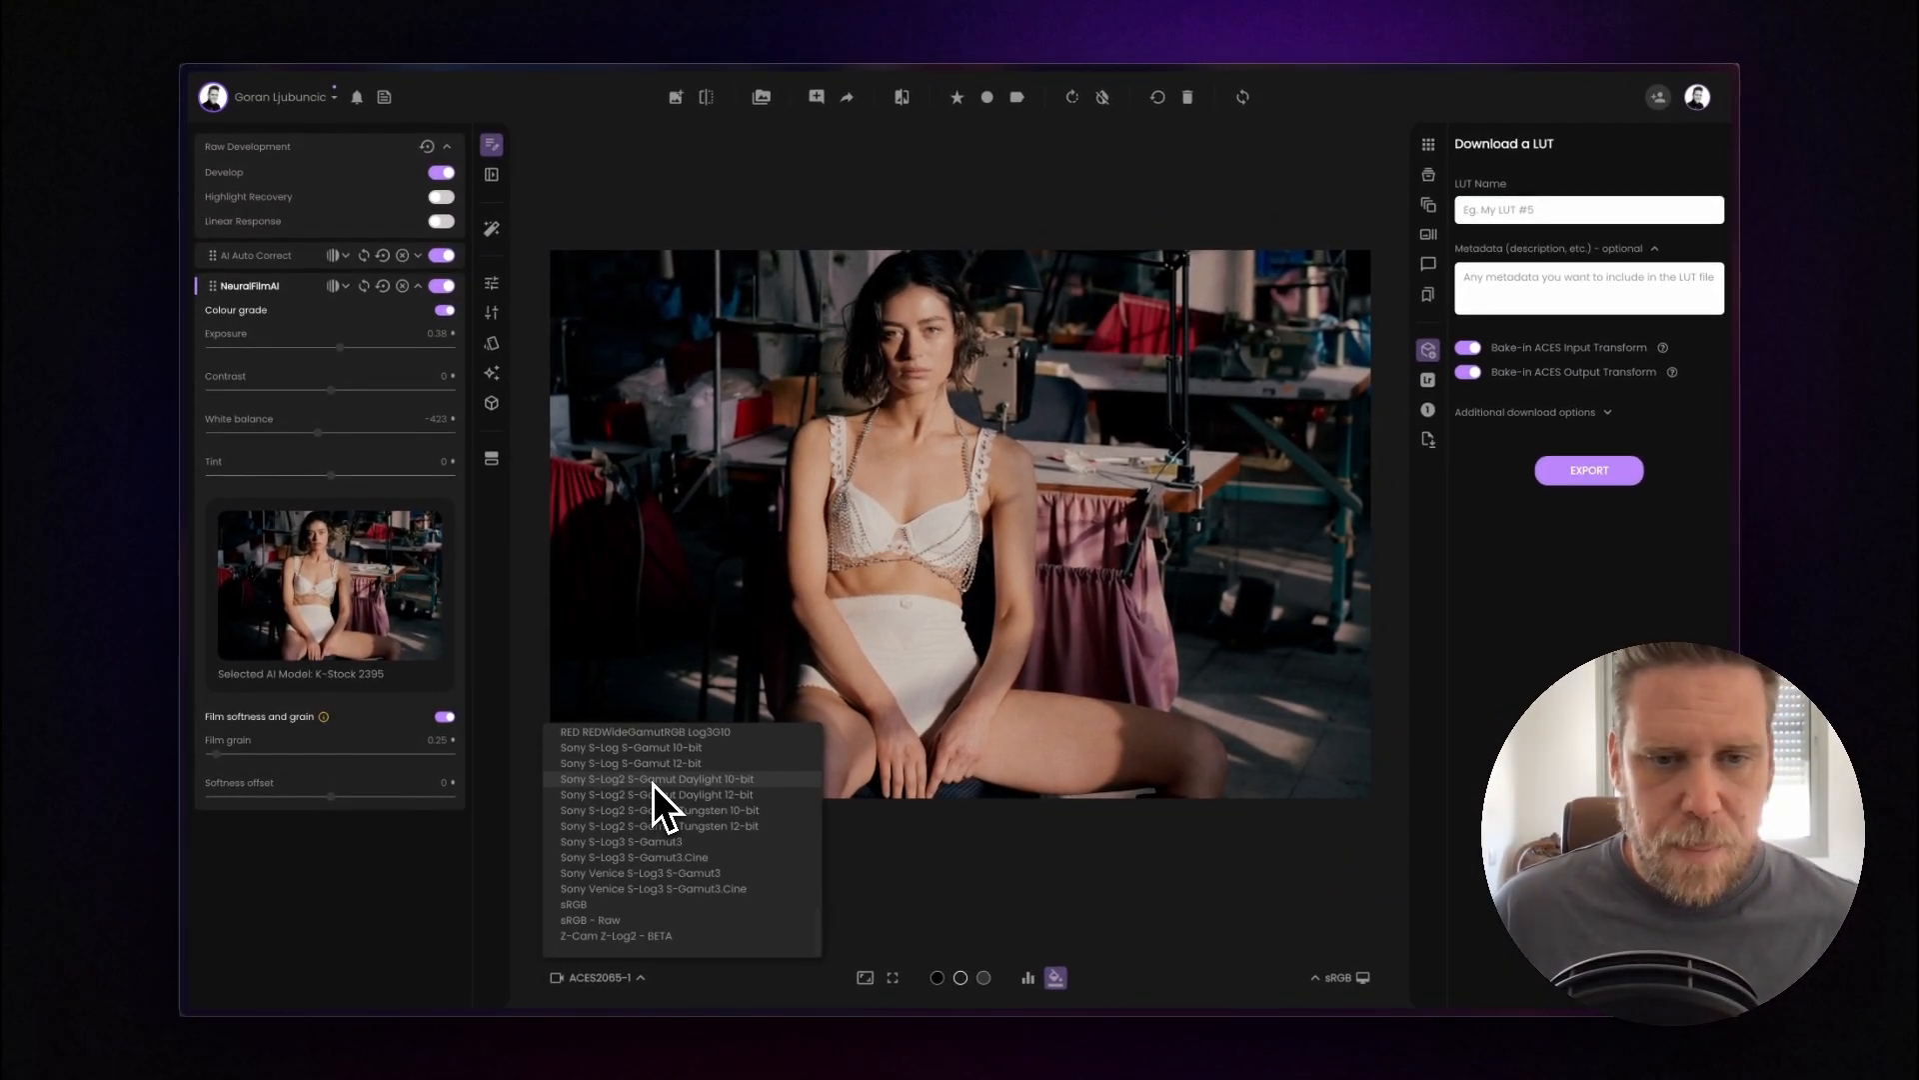
key("a")
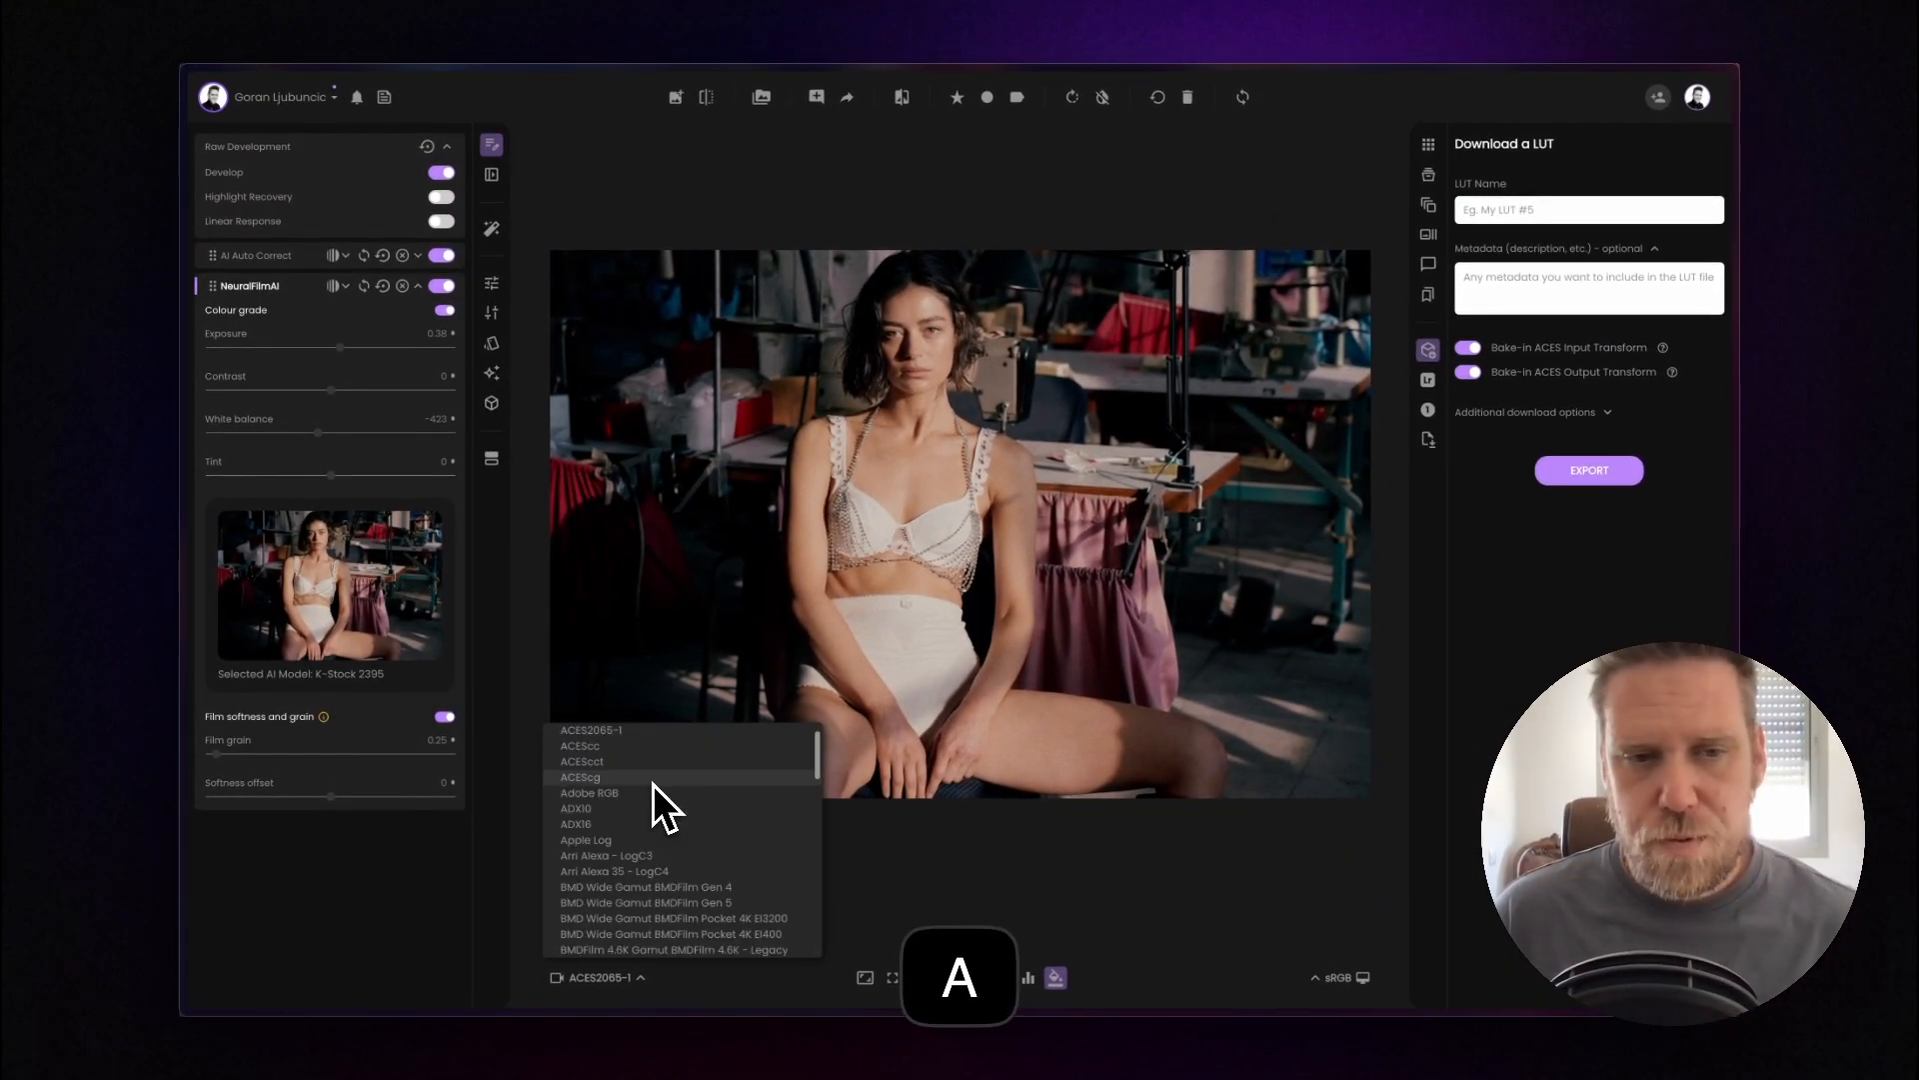
left_click(624, 734)
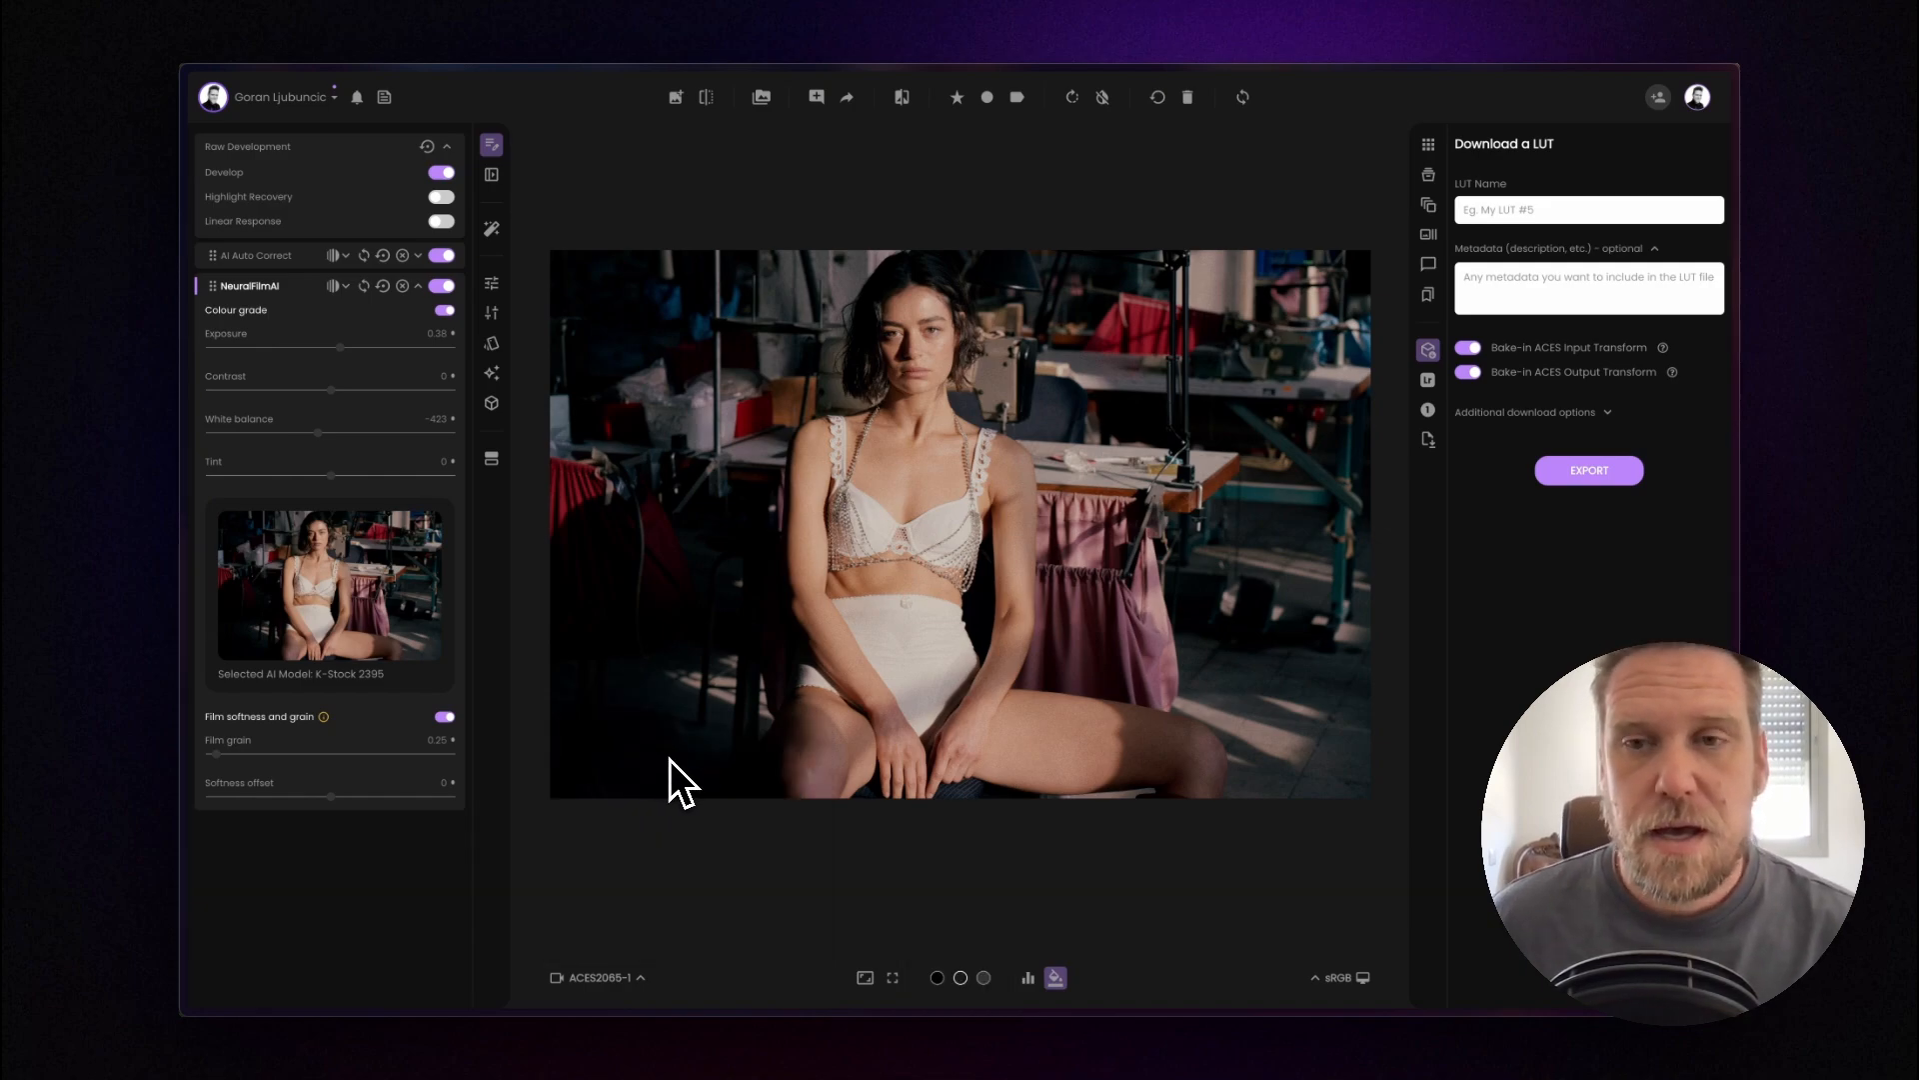